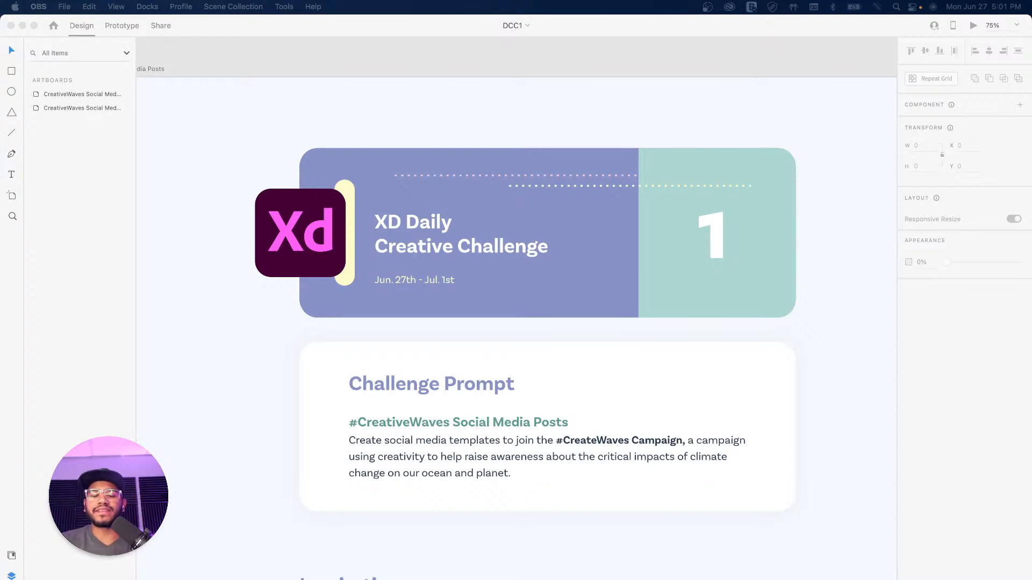
Step: Scroll down to the Inspirations section with the campaign screenshot and three credited artworks
left_click(822, 242)
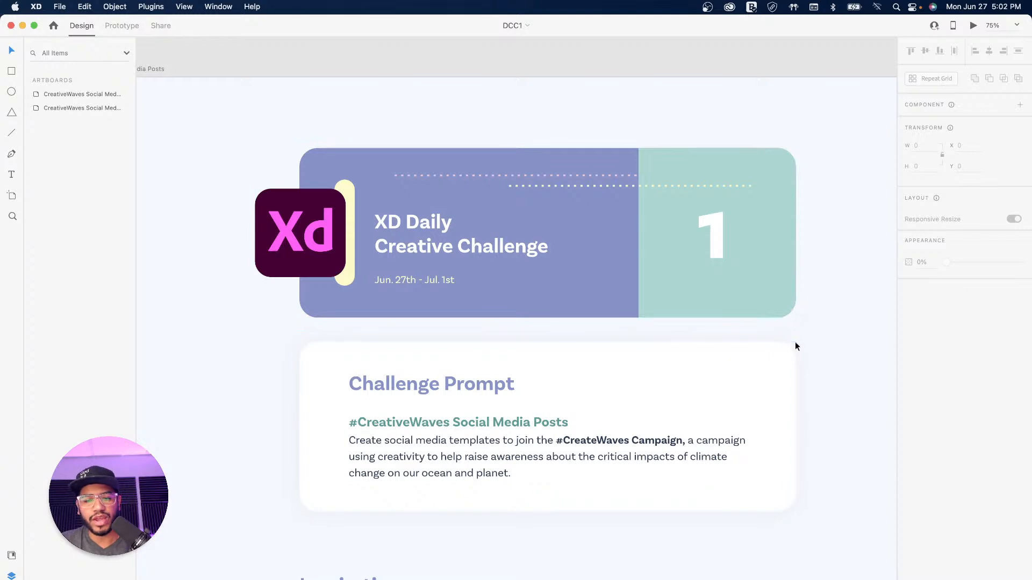
left_click_drag(817, 387, 795, 233)
scroll(748, 397, "down", 10)
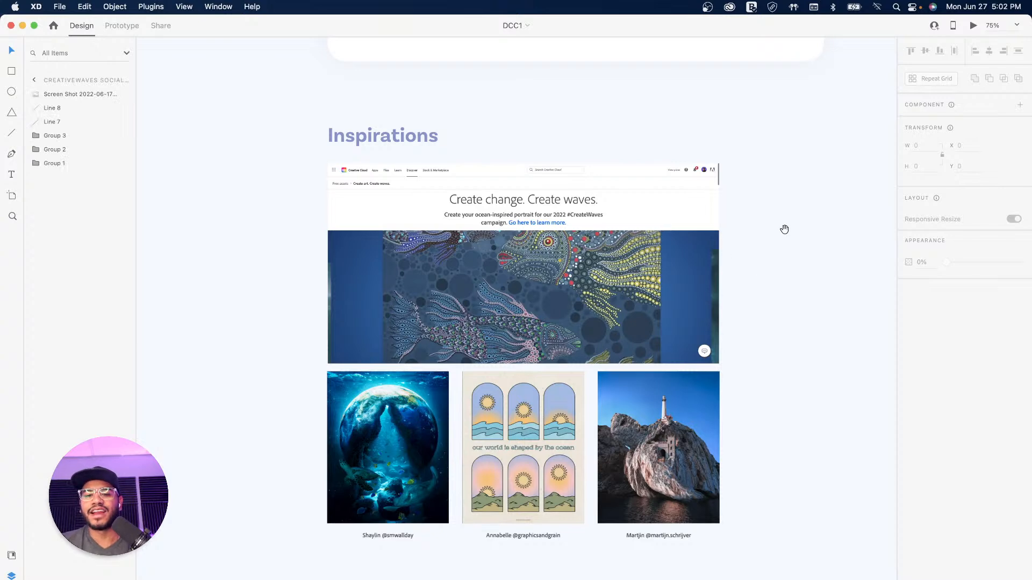
Step: Pan over to the Assets artboard and zoom out to 50%
left_click_drag(785, 229, 683, 297)
left_click_drag(744, 240, 658, 354)
left_click_drag(748, 252, 634, 386)
left_click_drag(777, 168, 562, 391)
left_click_drag(704, 330, 474, 241)
left_click_drag(624, 308, 428, 302)
key("super+minus")
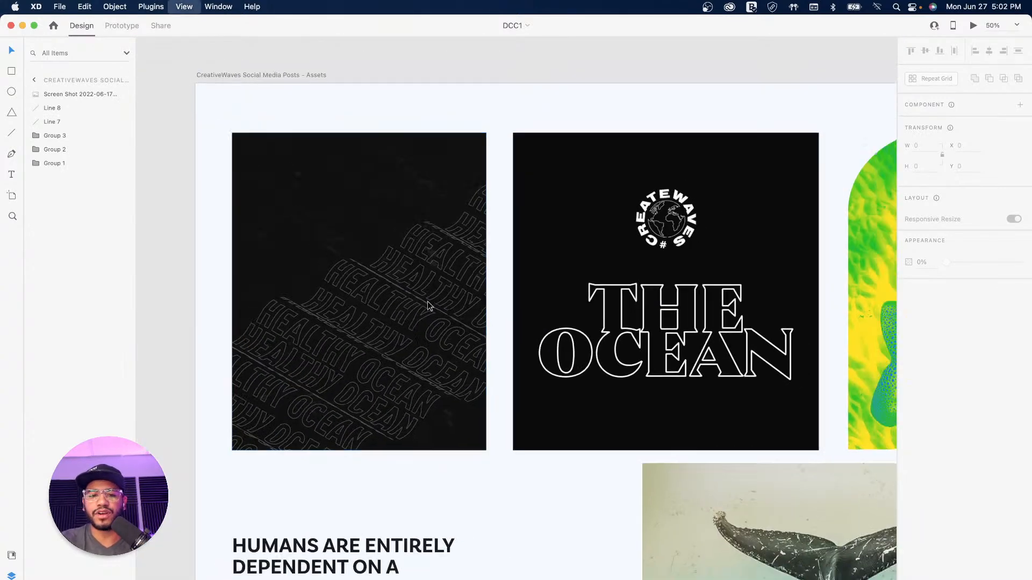
left_click_drag(600, 298, 494, 253)
left_click_drag(543, 275, 471, 244)
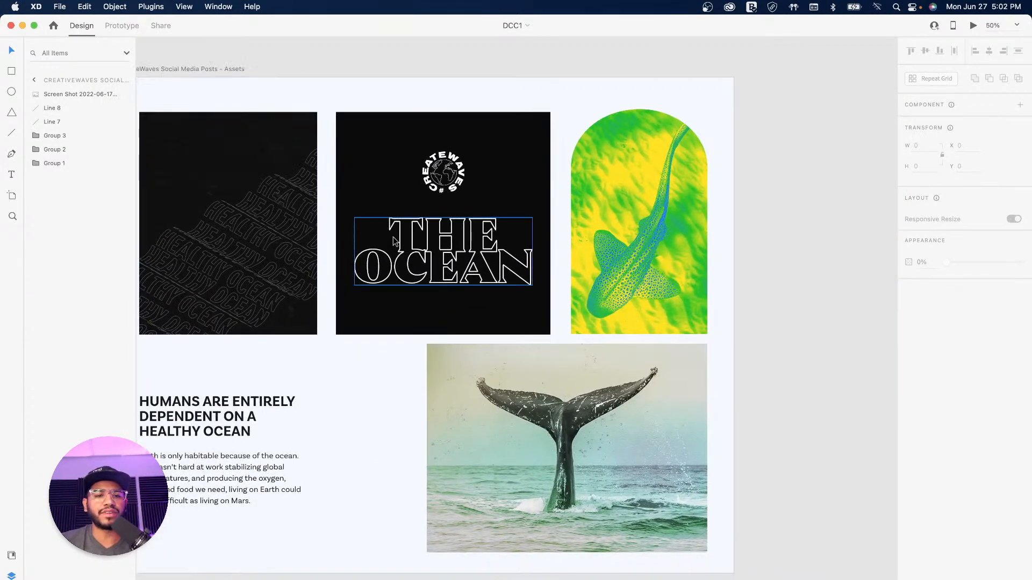
Step: Inspect THE OCEAN logo, the CreateWaves circular logo and the whale-tail photo
left_click(466, 243)
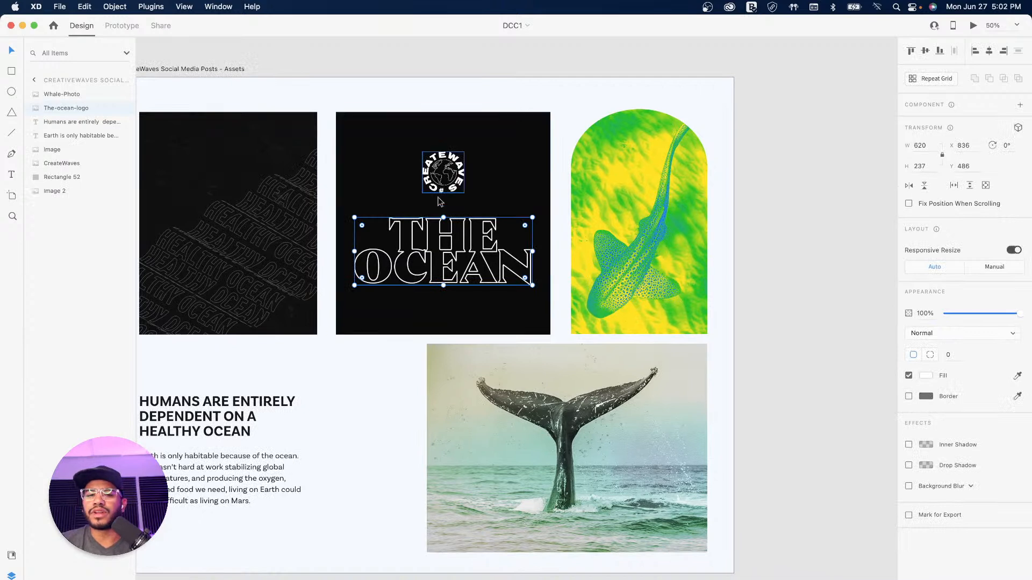
left_click(444, 171)
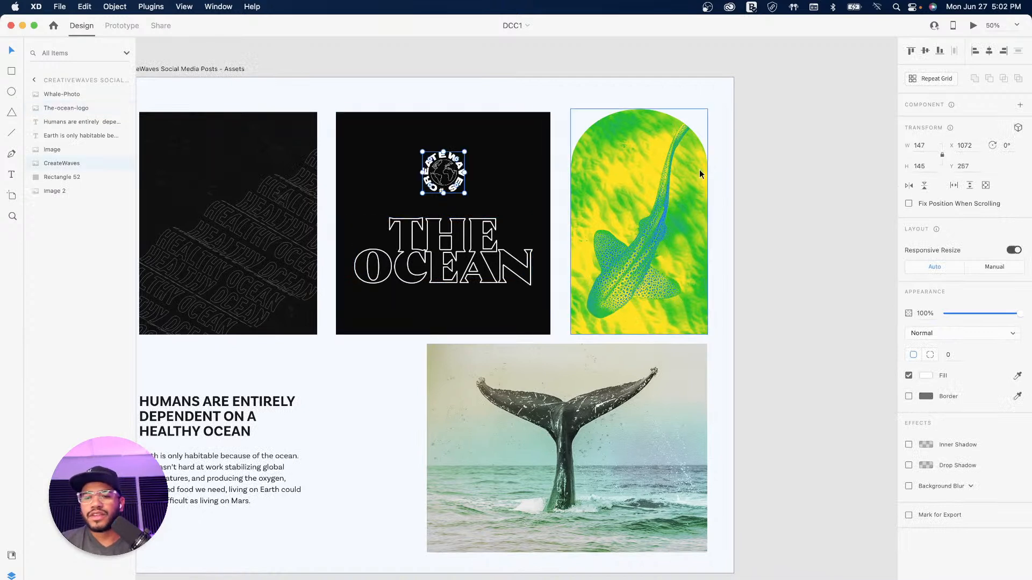
left_click(652, 386)
left_click(771, 199)
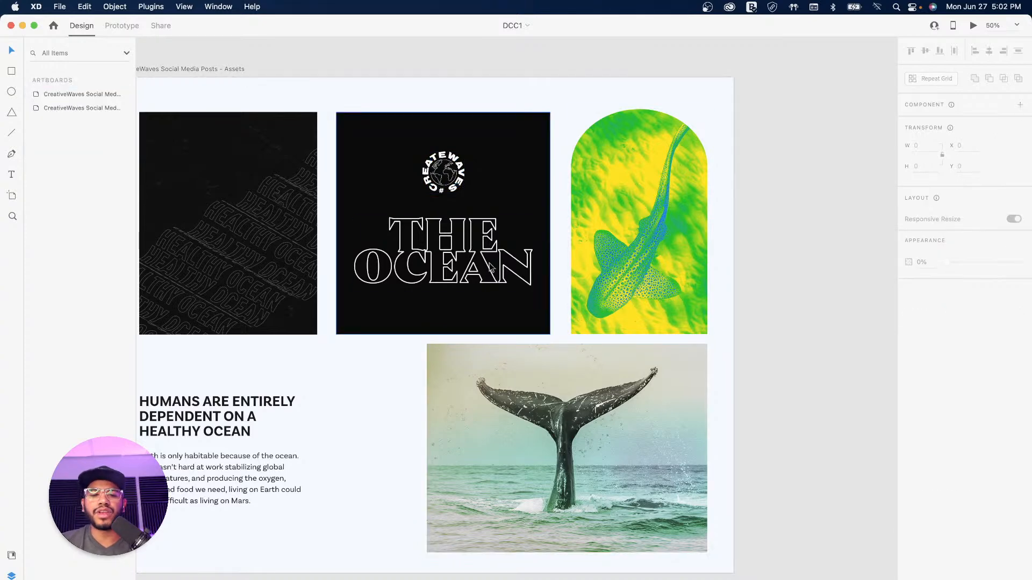
Step: Inspect the HUMANS ARE ENTIRELY heading and the habitable-body copy, scrolling around the artboard
left_click(225, 418)
left_click(180, 468)
scroll(521, 338, "left", 5)
scroll(521, 339, "down", 1)
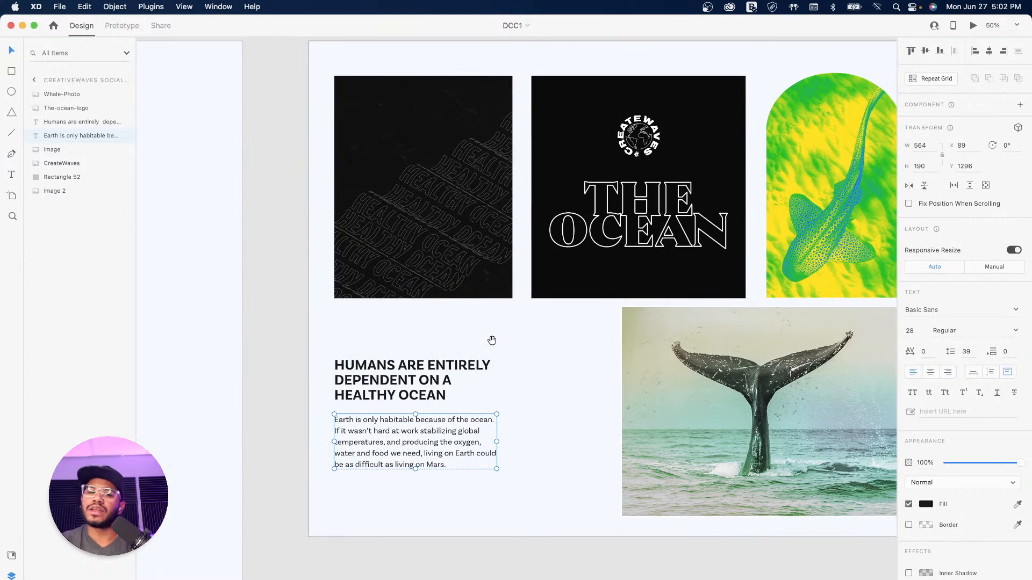
scroll(603, 306, "right", 5)
scroll(603, 306, "up", 2)
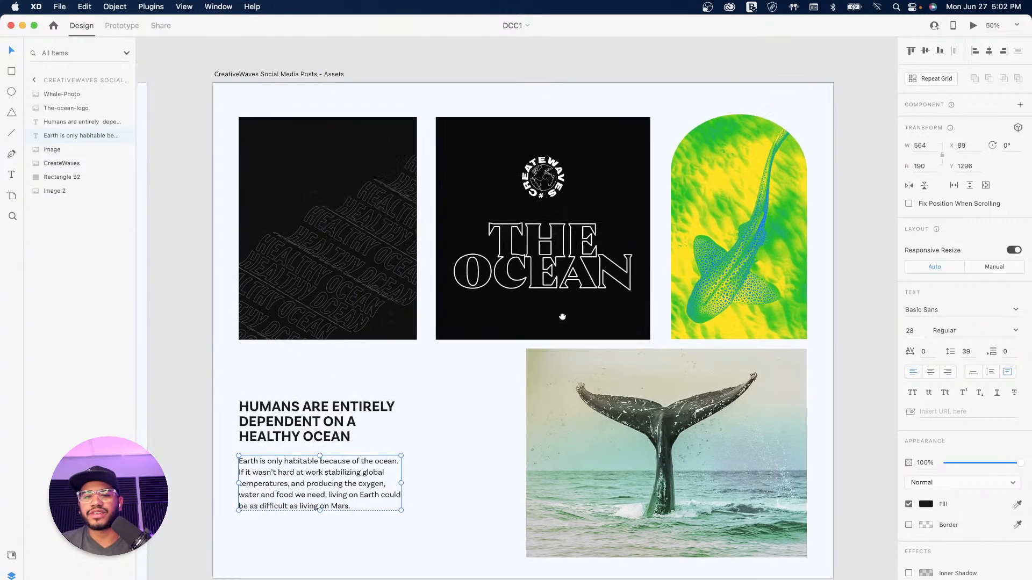
scroll(645, 279, "right", 5)
scroll(554, 258, "right", 5)
scroll(554, 258, "down", 2)
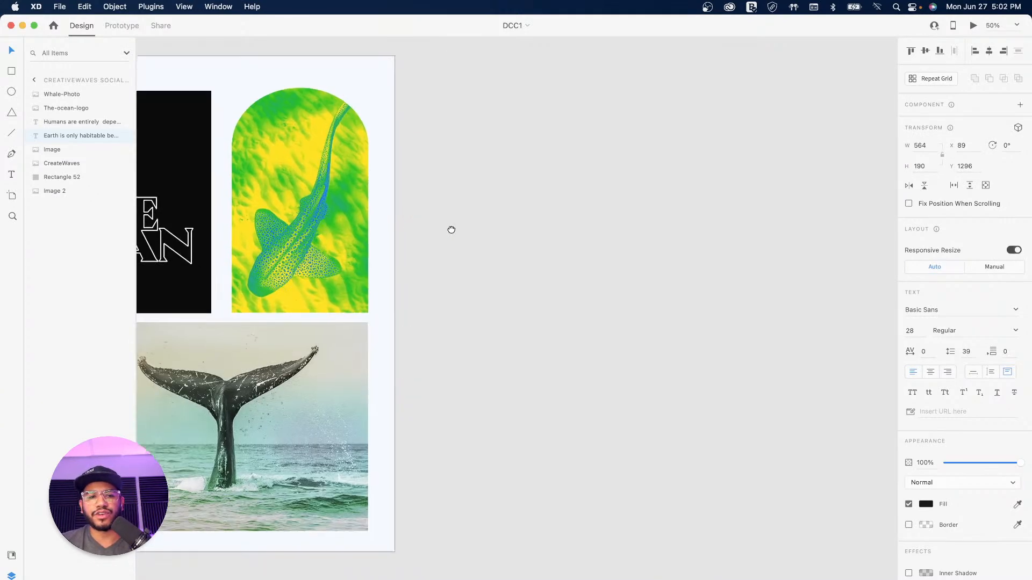
scroll(483, 255, "left", 2)
scroll(484, 255, "up", 2)
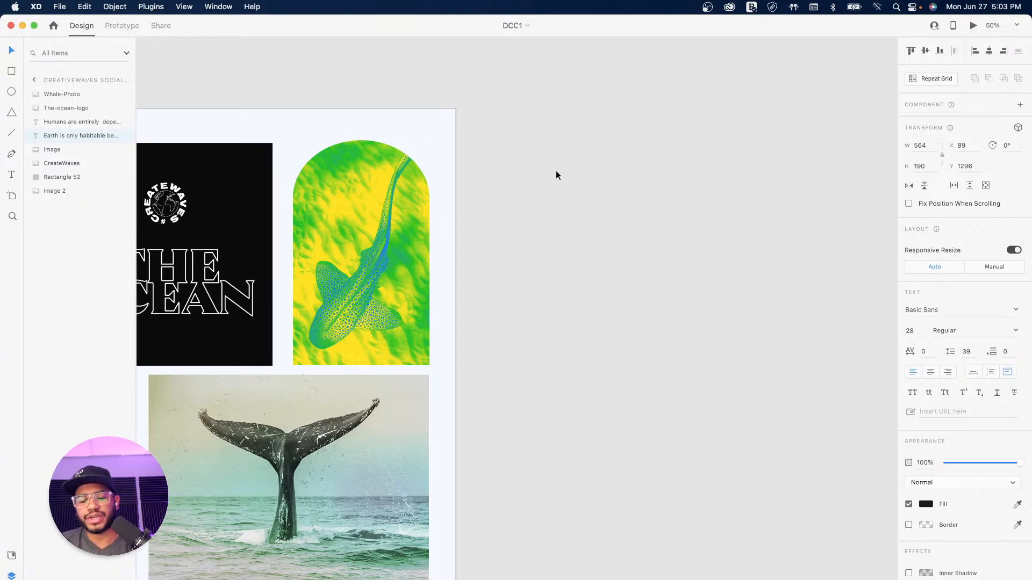
Step: Add a 1080 × 1080 Instagram Post artboard beside the Assets artboard
key("a")
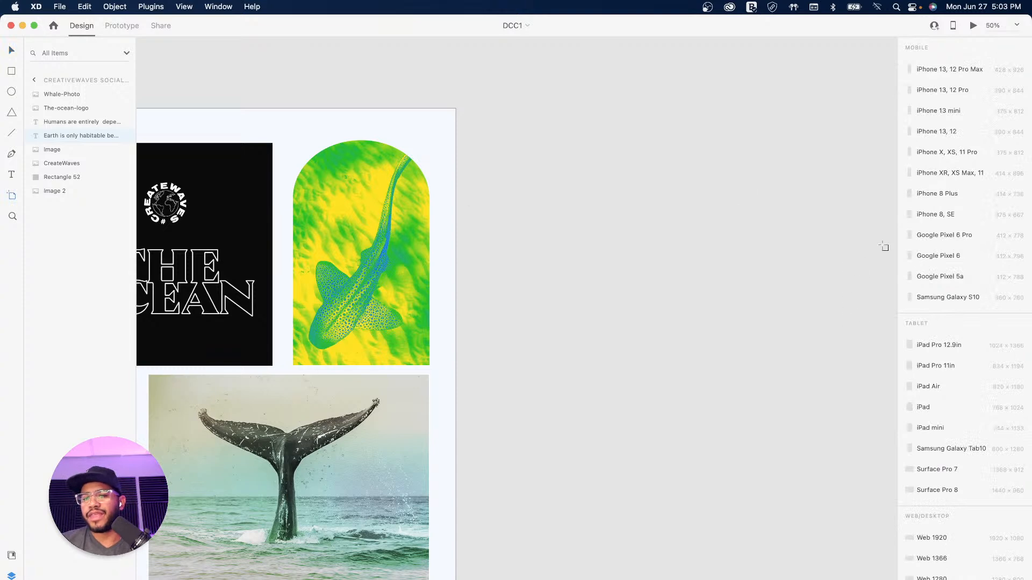
scroll(932, 268, "down", 10)
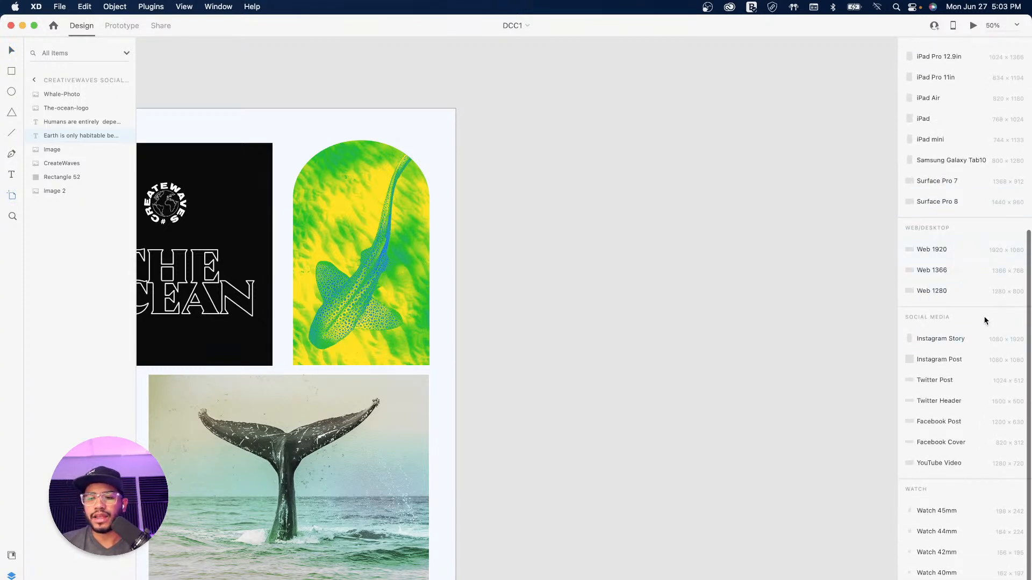
left_click(923, 364)
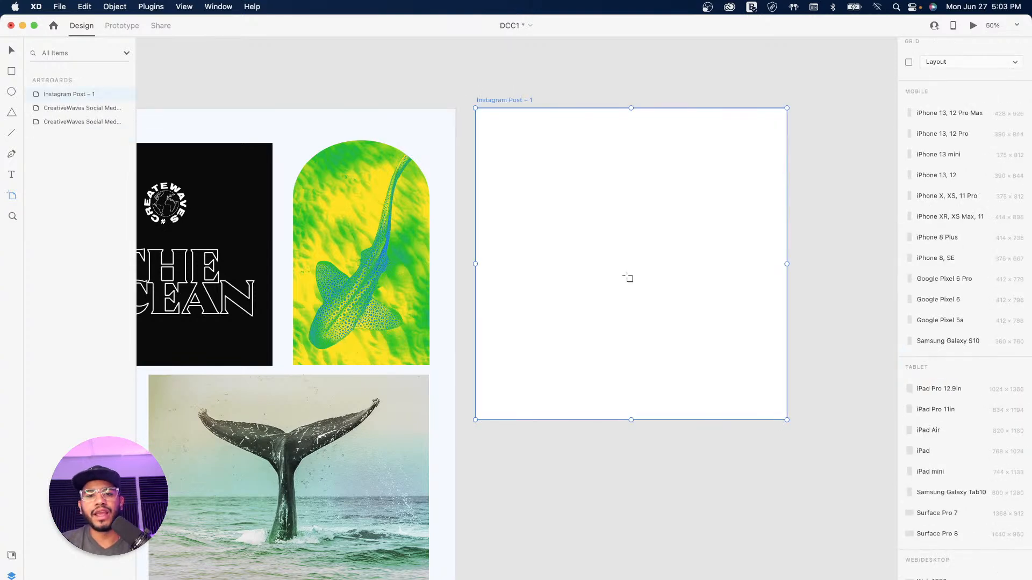
left_click(11, 50)
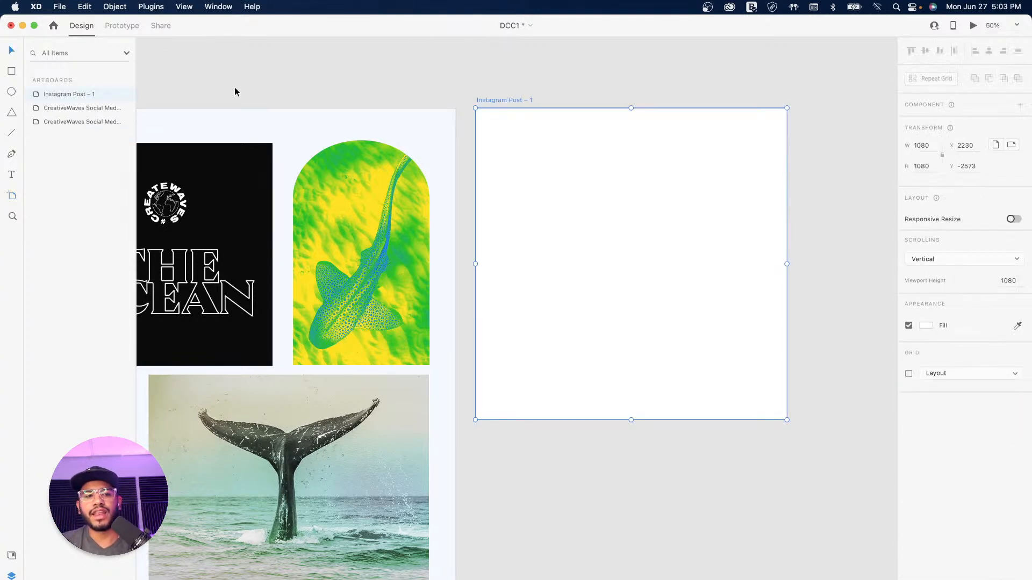
Step: Rename the new artboard to 'Instagram Post – Ocean 1'
double_click(485, 99)
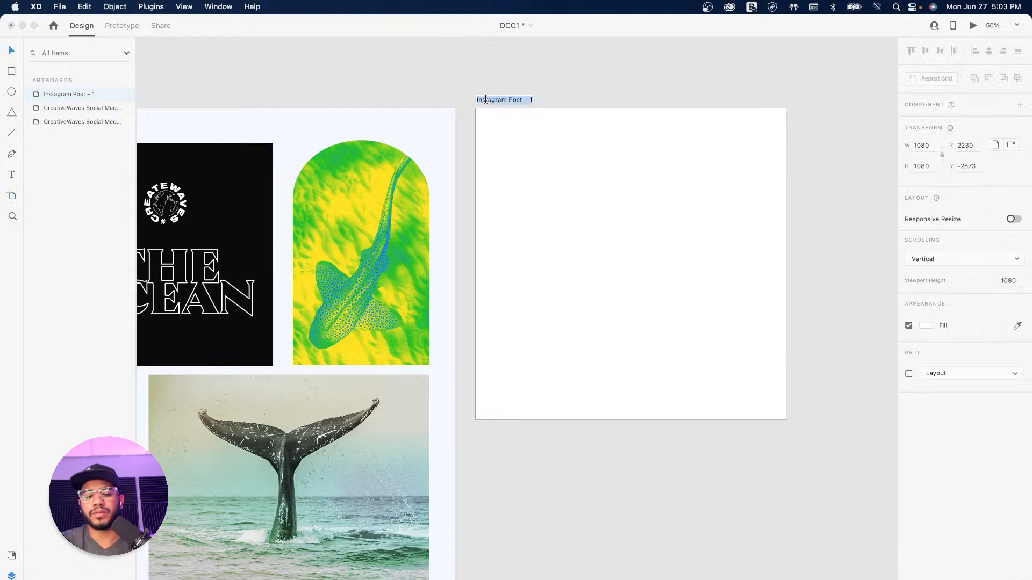
key("Right")
key("BackSpace")
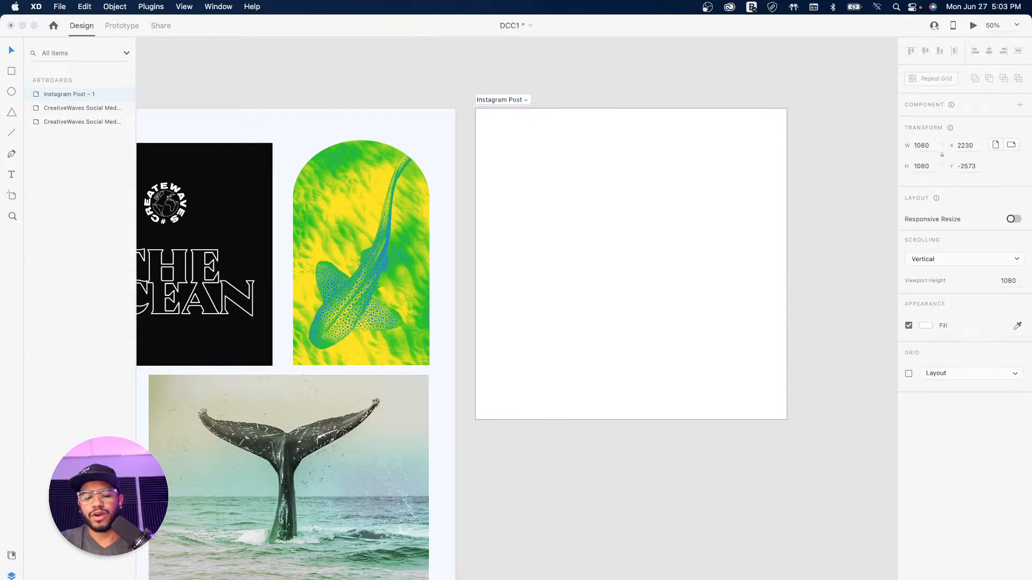
type("Ocean 1")
key("Return")
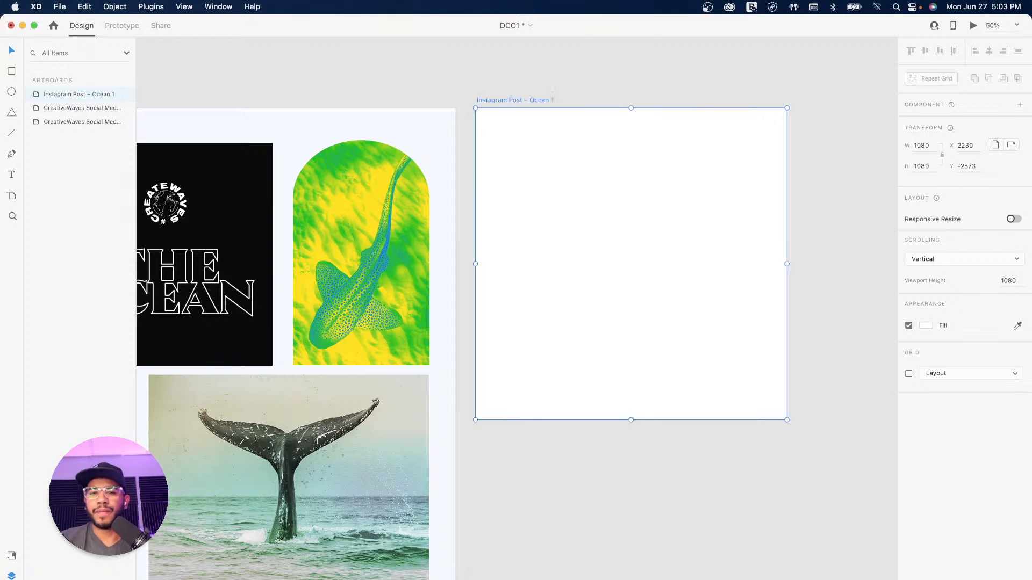
left_click(566, 75)
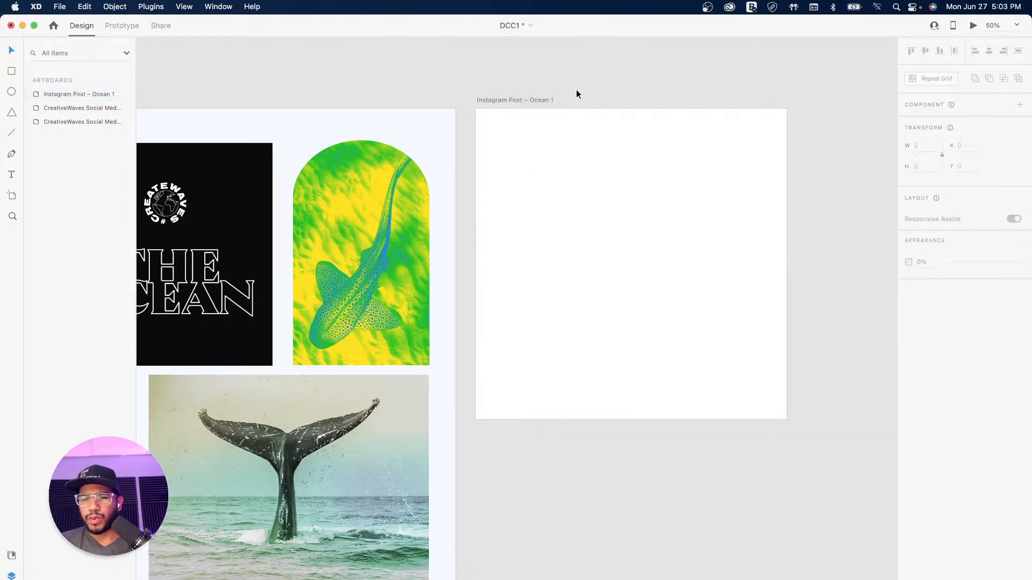
left_click_drag(646, 97, 640, 131)
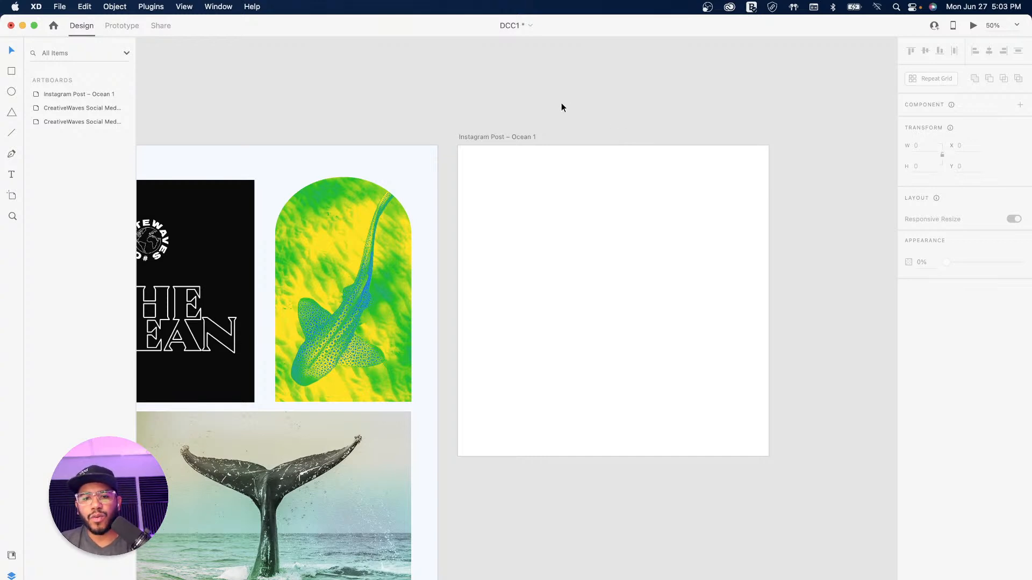
left_click_drag(508, 185, 591, 186)
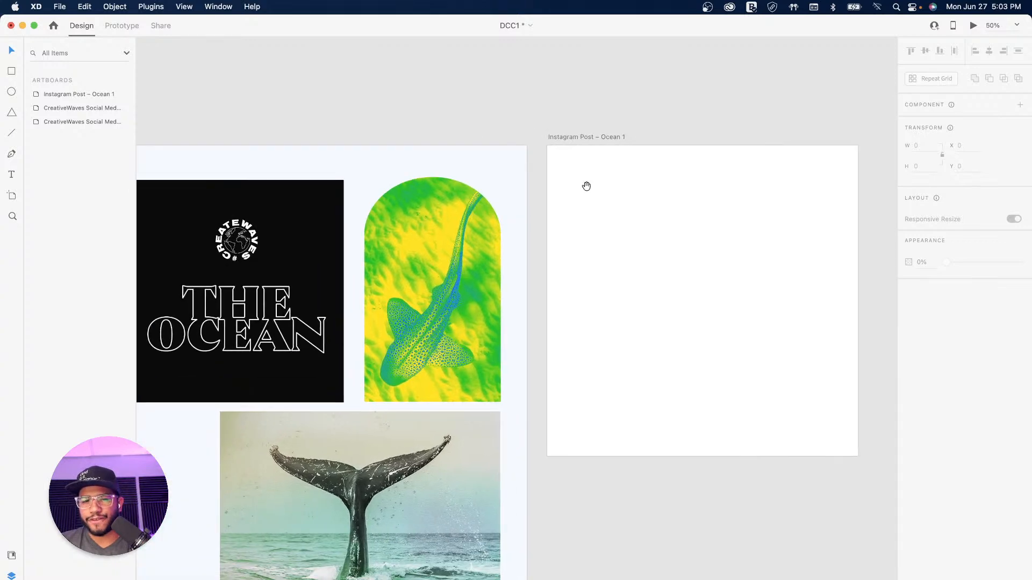
left_click_drag(490, 182, 617, 199)
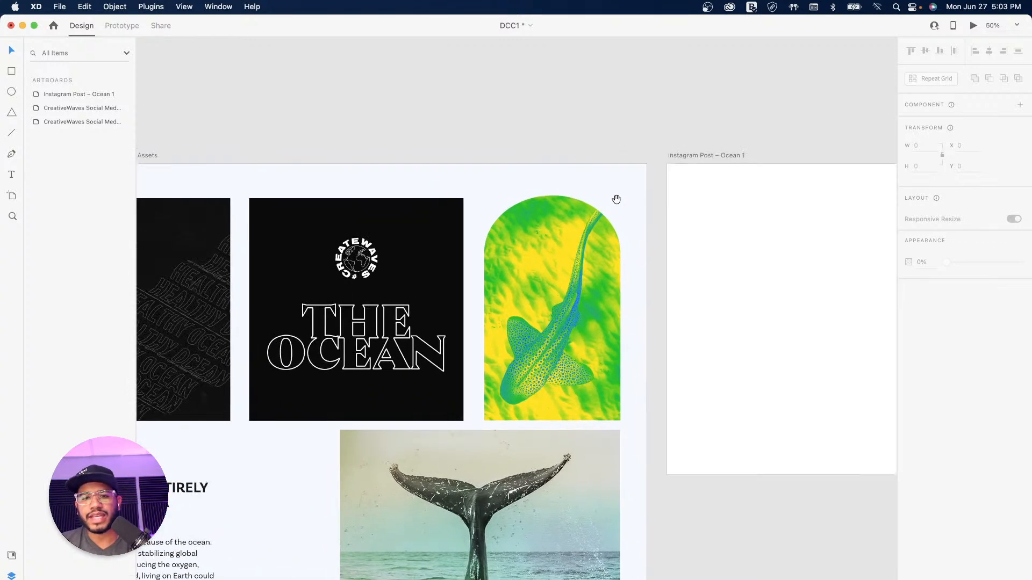
mouse_move(444, 224)
left_mouse_down()
mouse_move(680, 228)
mouse_move(452, 206)
left_mouse_up()
left_click_drag(753, 222, 775, 168)
left_click_drag(461, 302, 604, 276)
left_click_drag(803, 265, 409, 302)
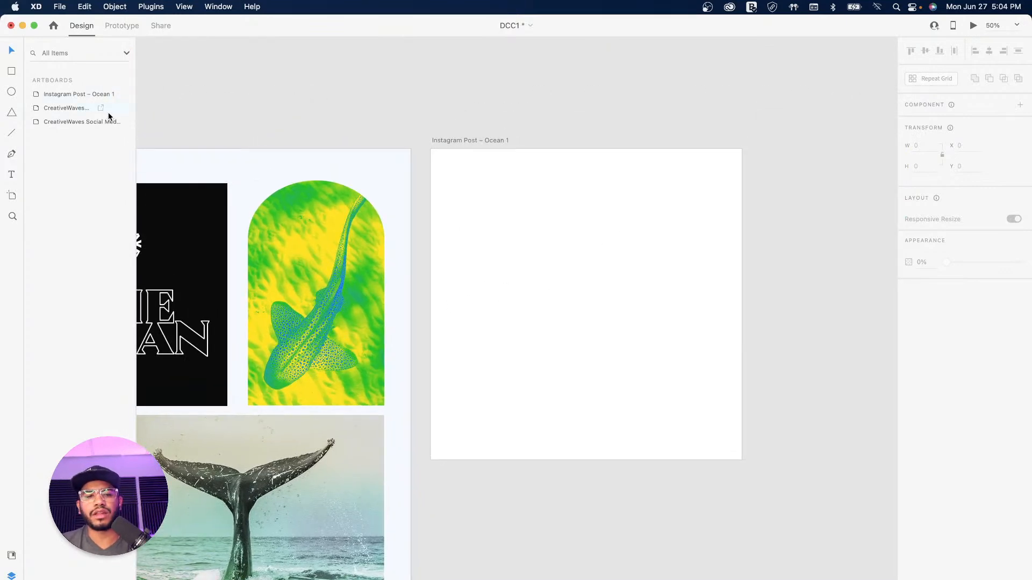
left_click(466, 140)
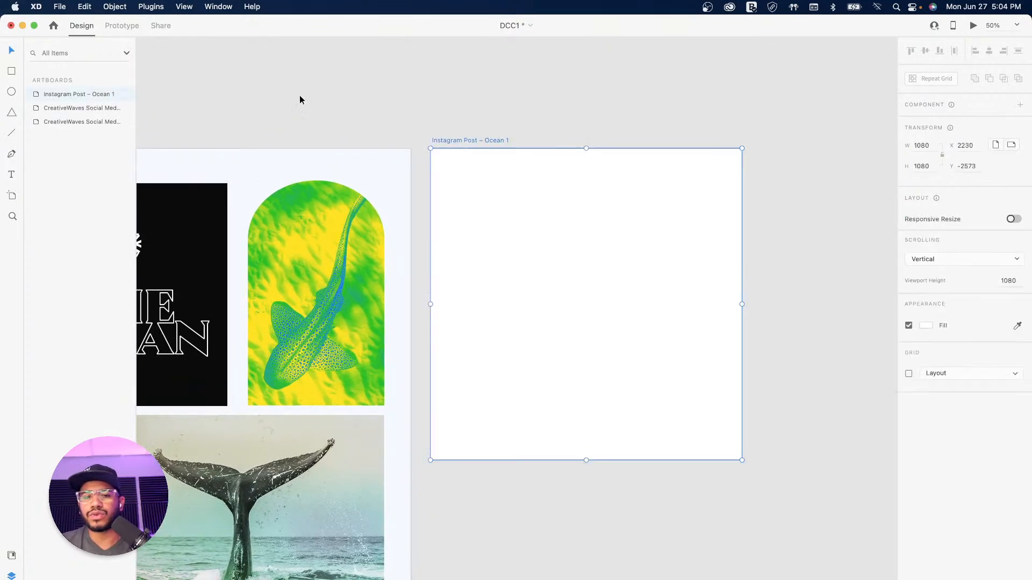
Step: Switch the artboard fill to a linear gradient running diagonally toward the top-right
left_click(924, 326)
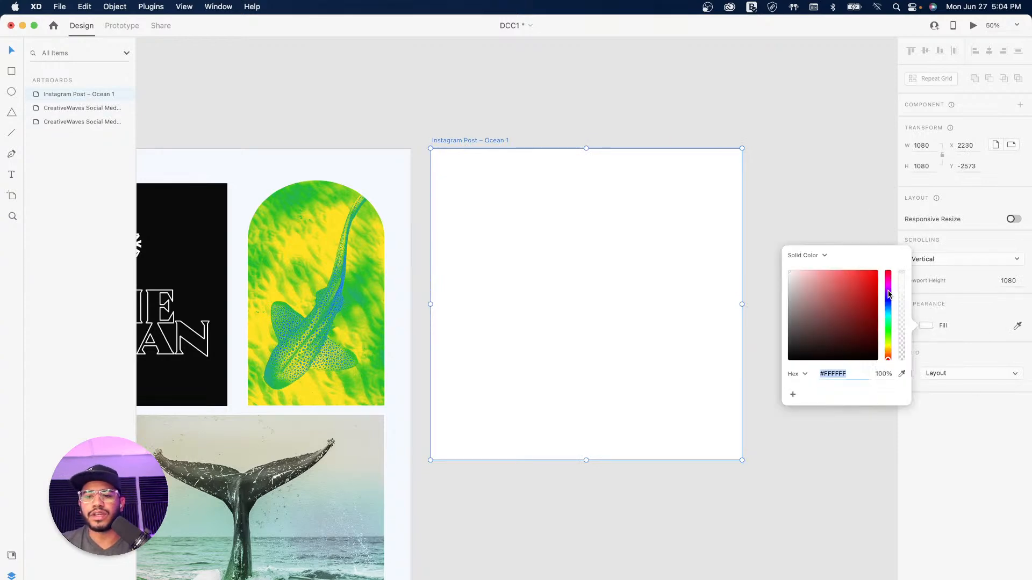
left_click(821, 256)
left_click(826, 268)
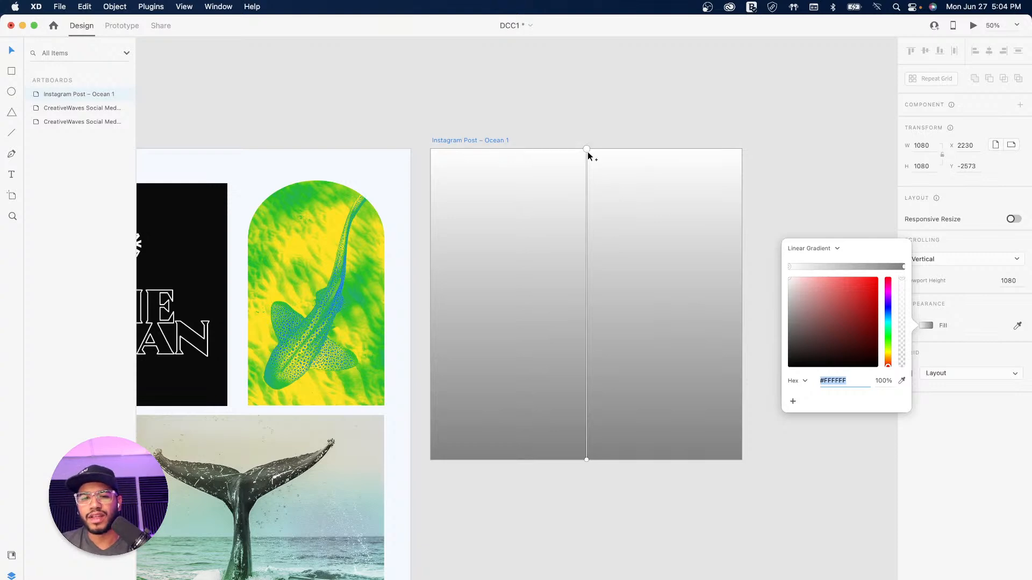
left_click_drag(586, 148, 702, 141)
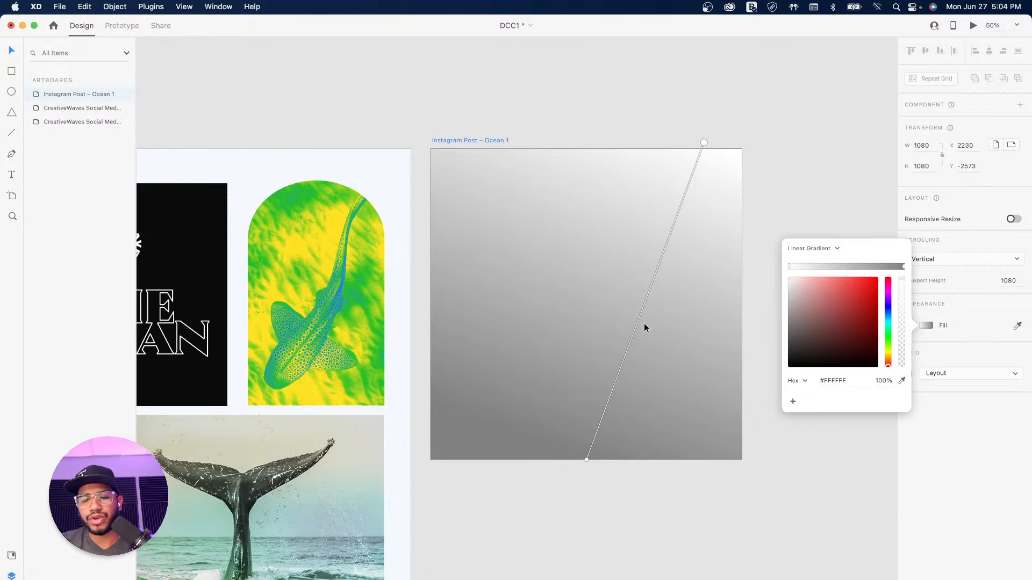
left_click_drag(704, 144, 729, 123)
left_click_drag(586, 459, 475, 510)
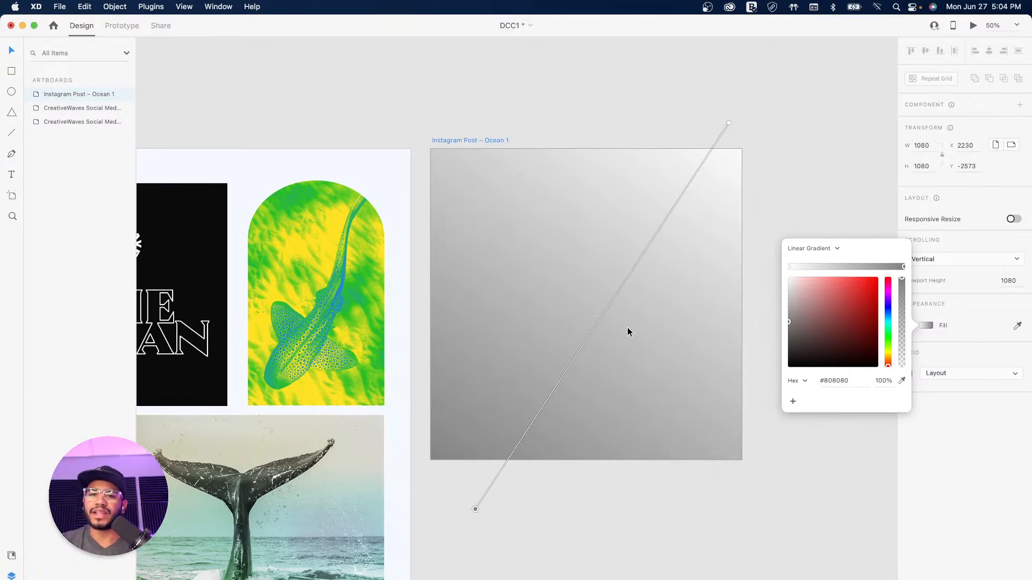
left_click(901, 266)
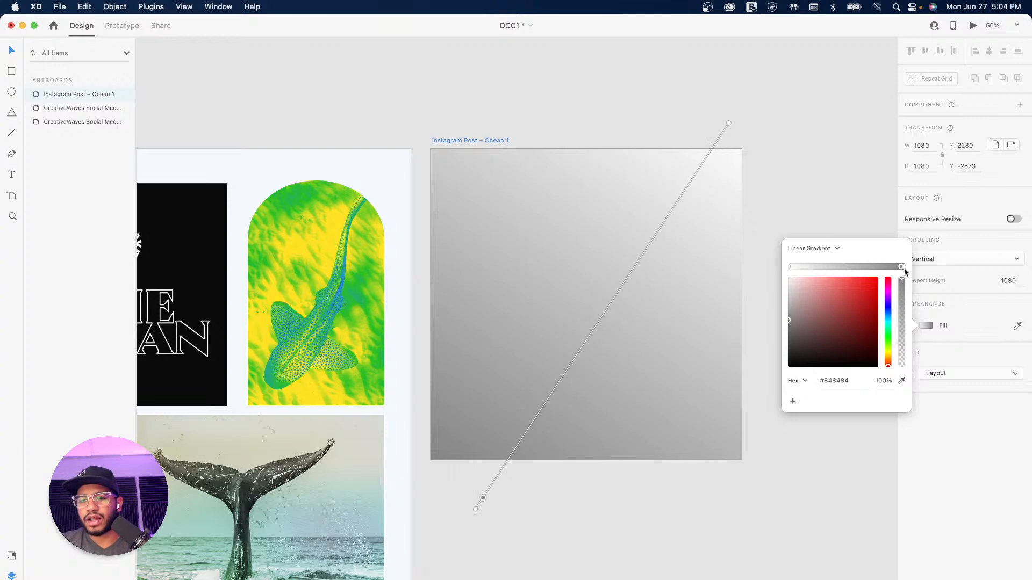
key("super+z")
Step: Set the gradient's ends to deep navy #093160 and light sky blue #81CBE2, refining the angle
left_click(888, 313)
left_click(865, 326)
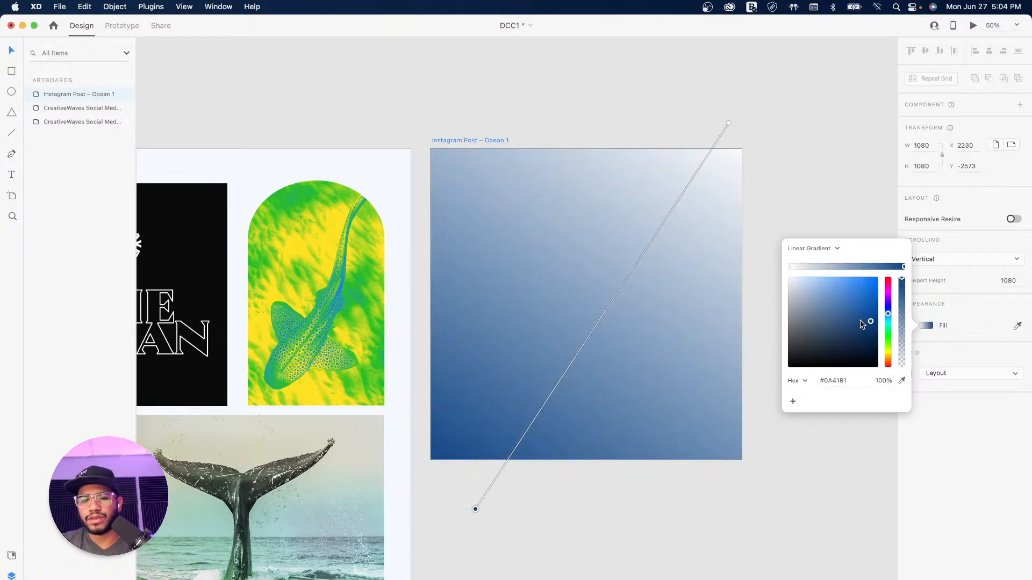
mouse_move(866, 327)
left_mouse_down()
mouse_move(852, 331)
mouse_move(870, 336)
left_mouse_up()
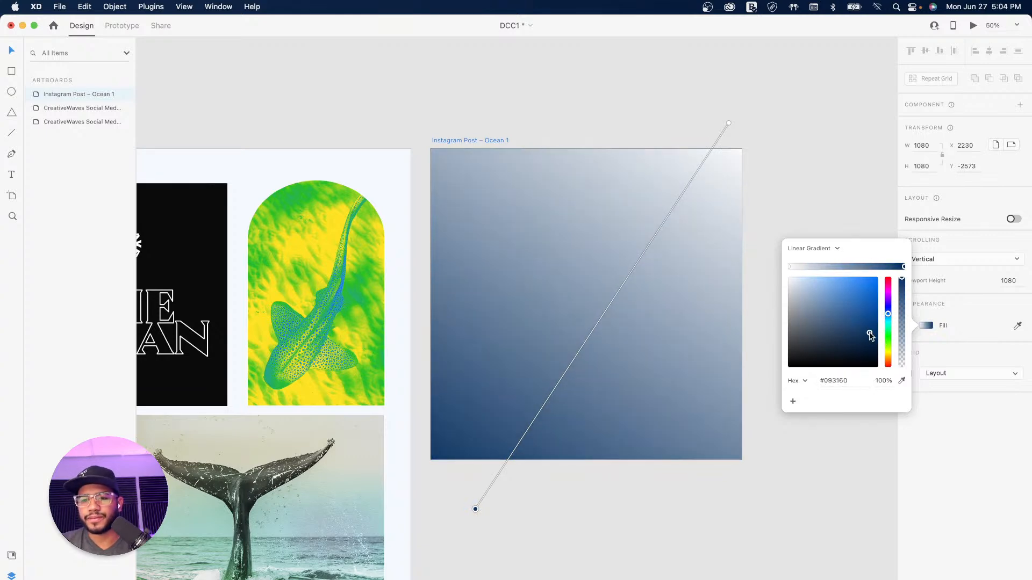
left_click(788, 266)
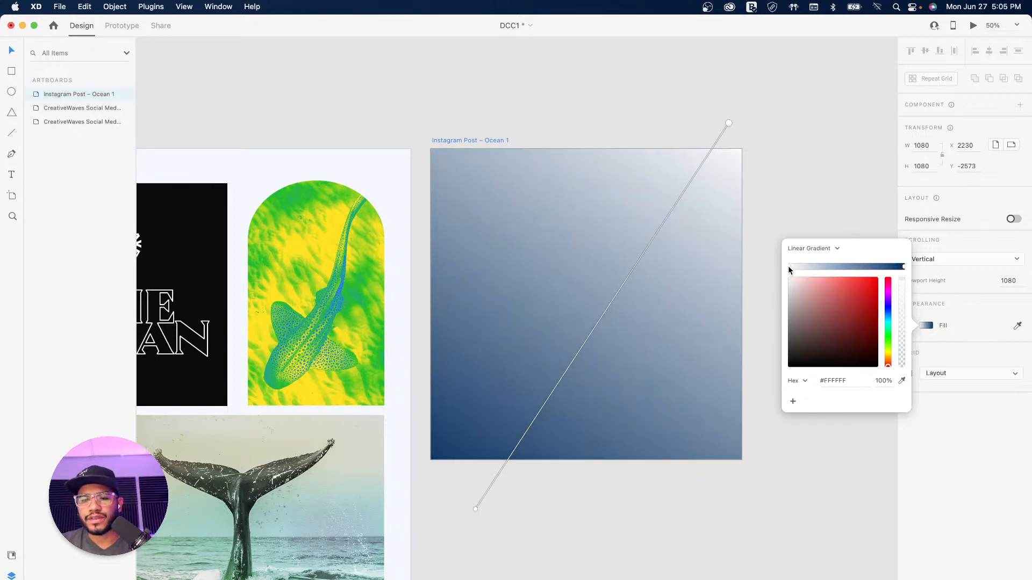
left_click(888, 319)
left_click_drag(836, 280, 827, 288)
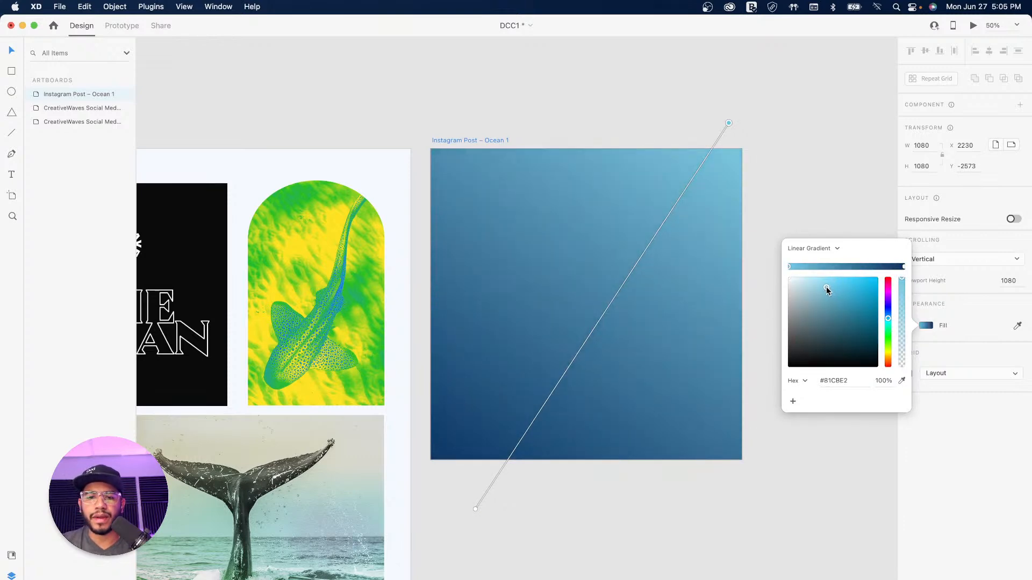
left_click_drag(729, 125, 754, 106)
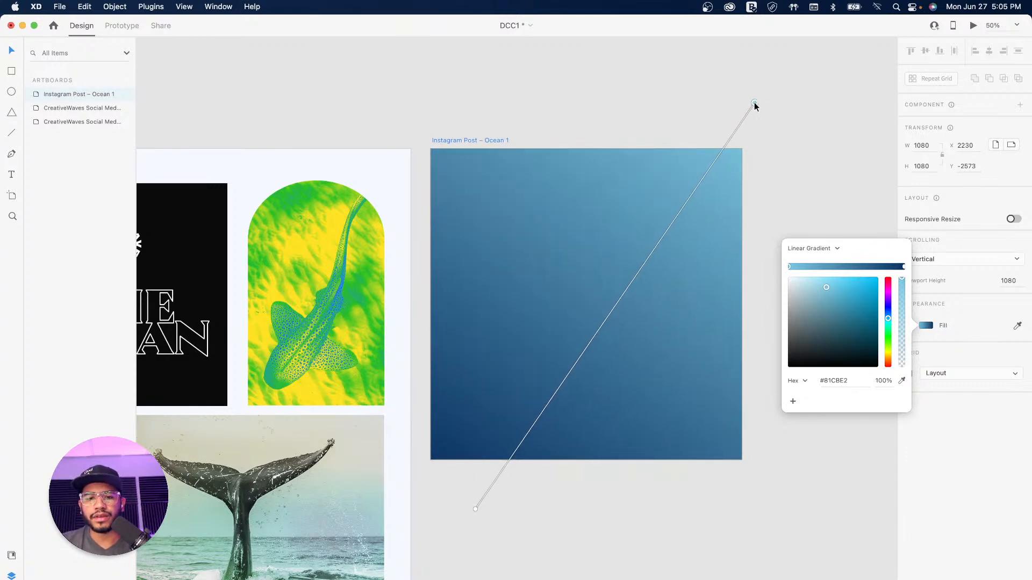
mouse_move(476, 510)
left_mouse_down()
mouse_move(537, 458)
mouse_move(476, 548)
mouse_move(492, 514)
mouse_move(472, 516)
mouse_move(492, 519)
left_mouse_up()
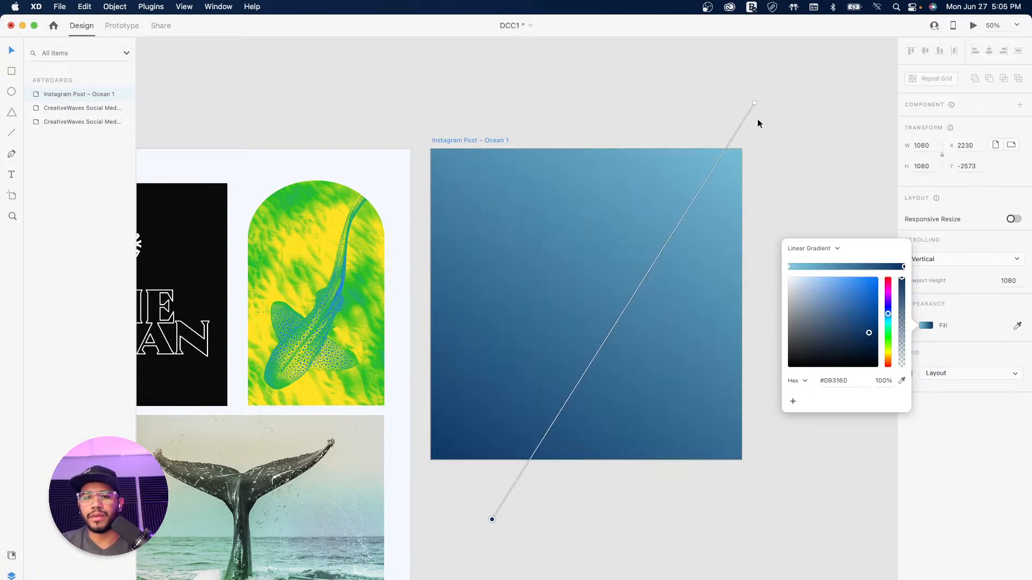
left_click_drag(755, 106, 723, 105)
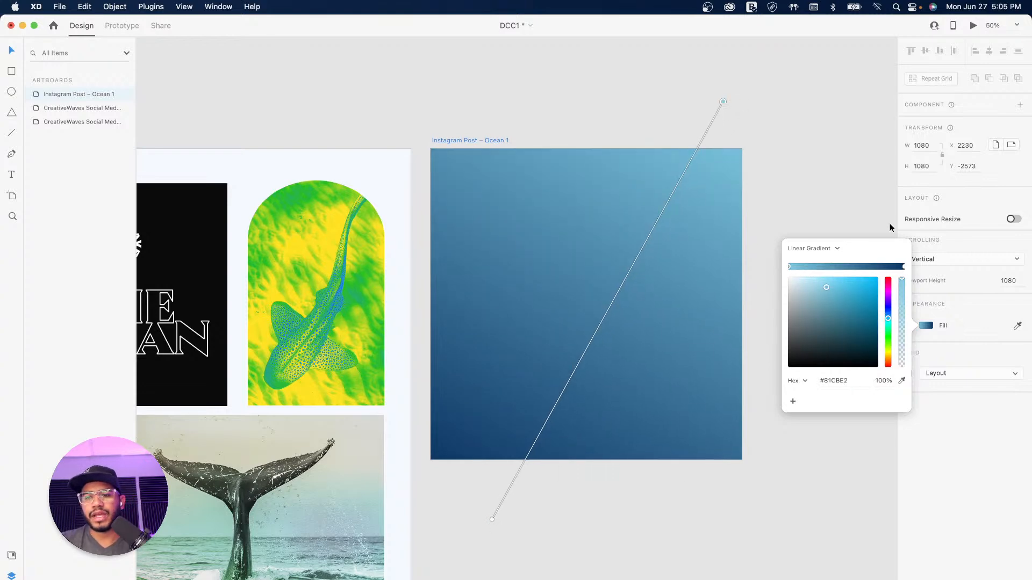
left_click(469, 141)
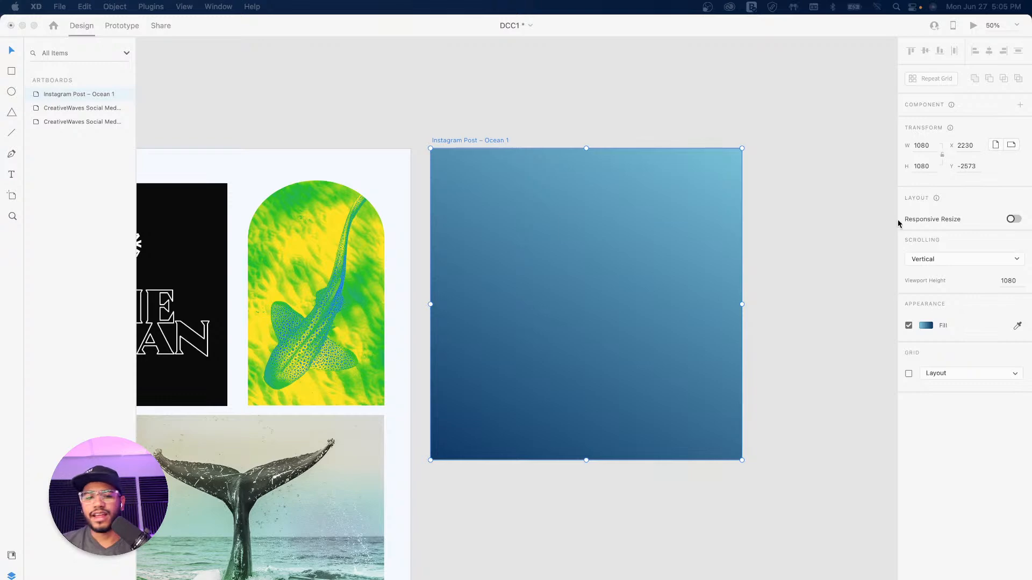
Step: Copy the dark HEALTHY OCEAN image from Assets onto the Ocean 1 post, covering it
left_click(488, 103)
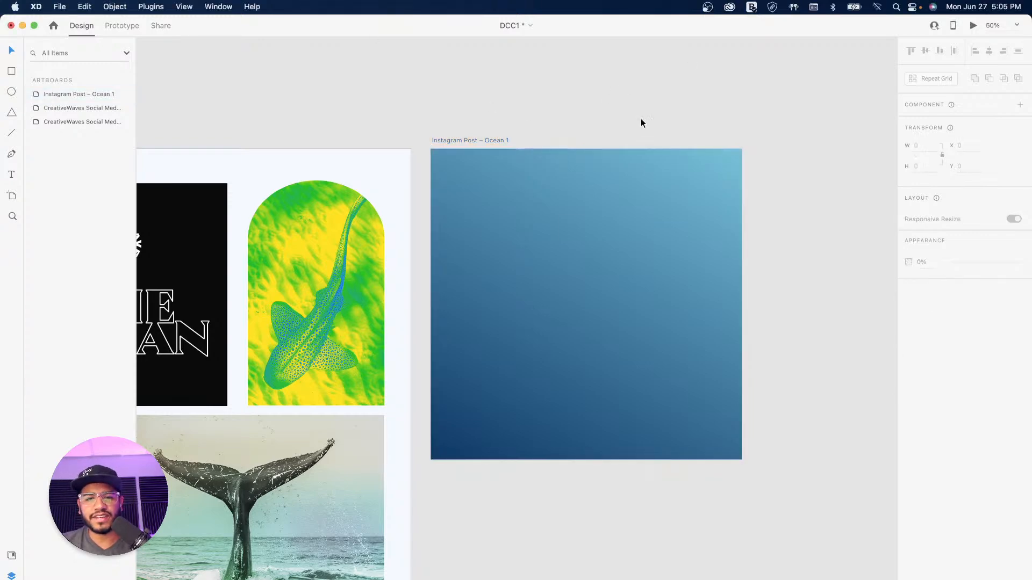
scroll(538, 117, "left", 5)
left_click_drag(537, 117, 603, 111)
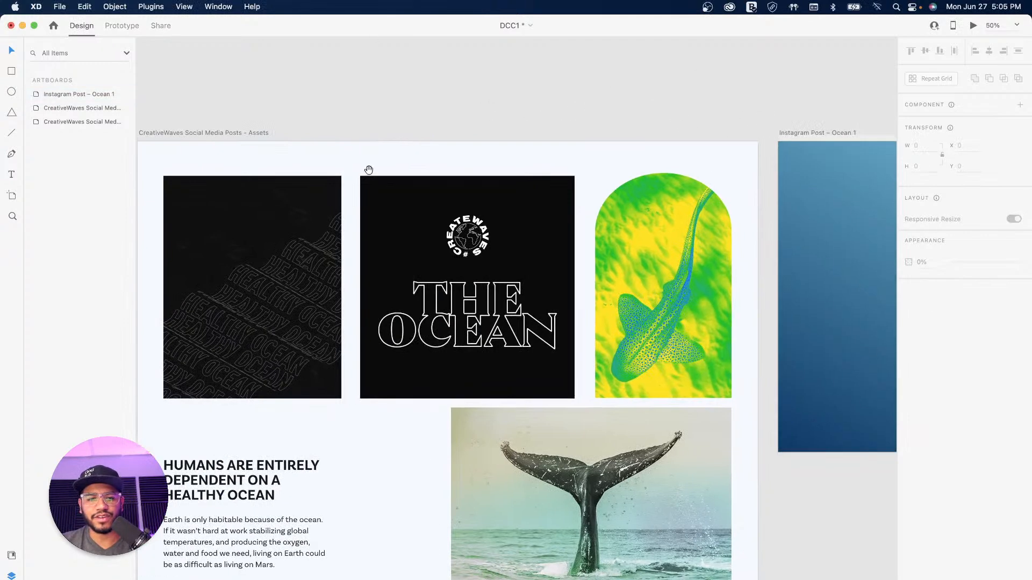
left_click(223, 206)
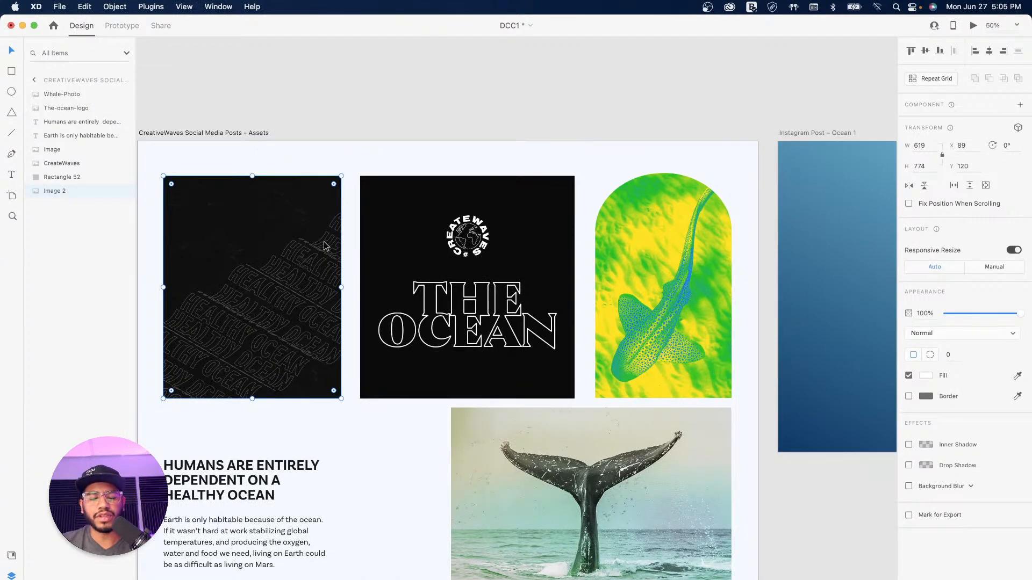
key("super+minus")
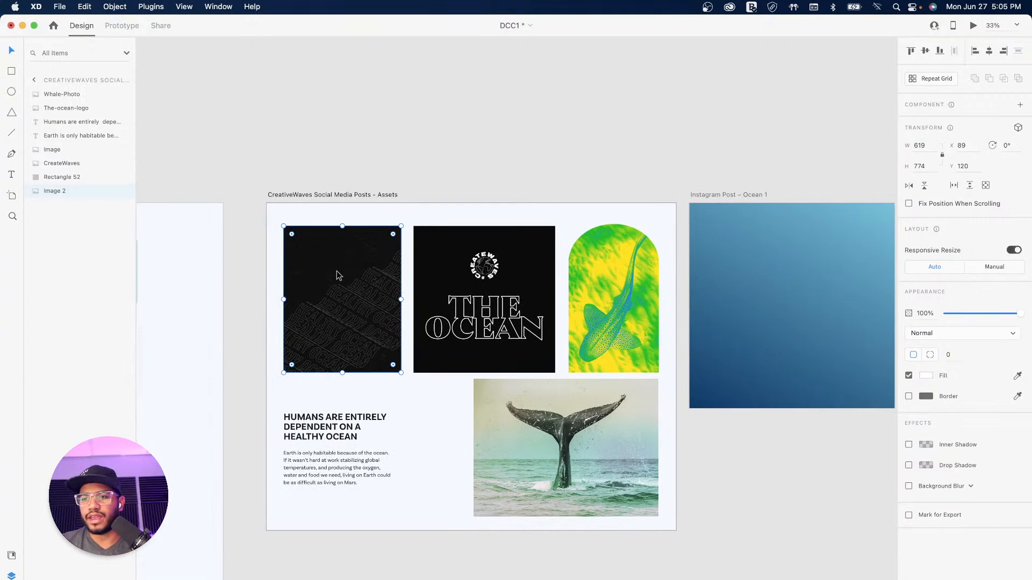
left_click_drag(345, 295, 796, 287)
left_click_drag(852, 179, 584, 79)
left_click_drag(453, 209, 450, 215)
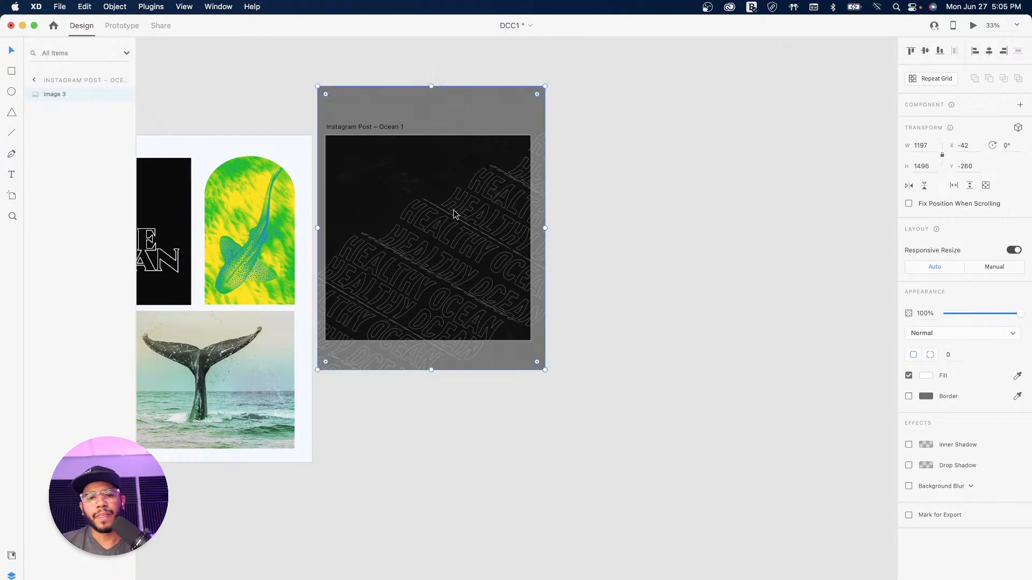
Step: Set the texture image's blend mode to Luminosity and opacity to about 32%
left_click(951, 334)
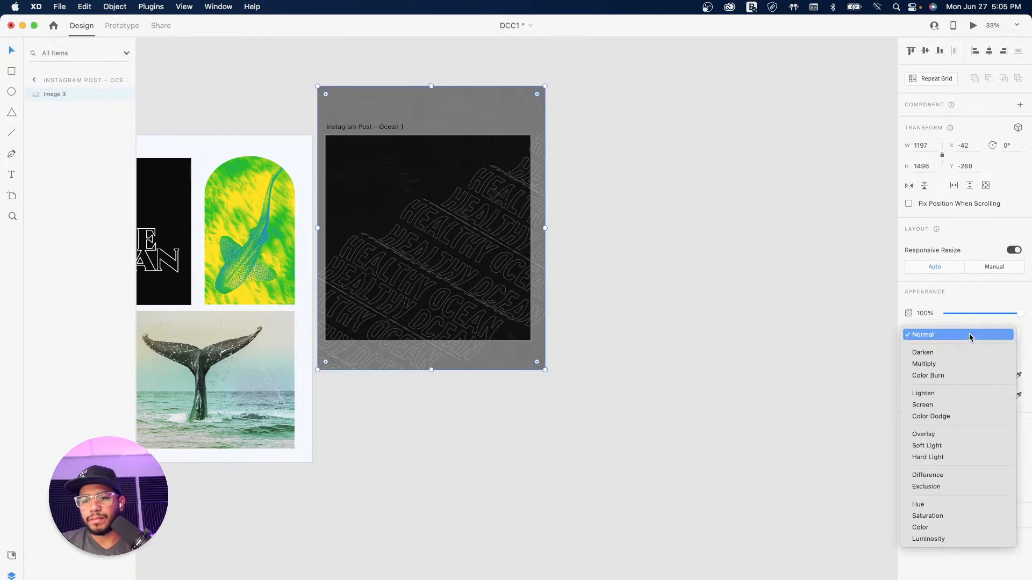
left_click(932, 527)
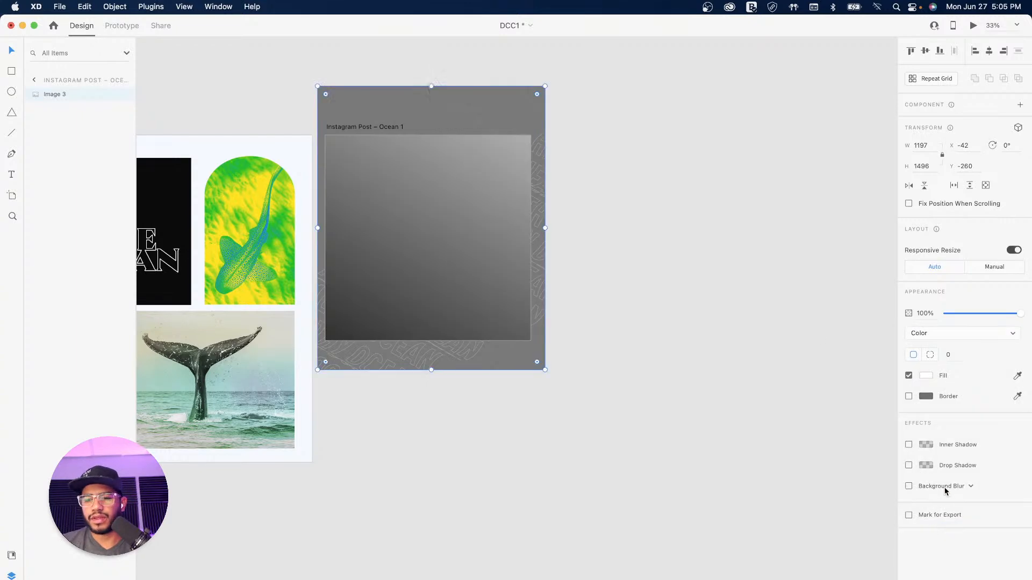
left_click(935, 337)
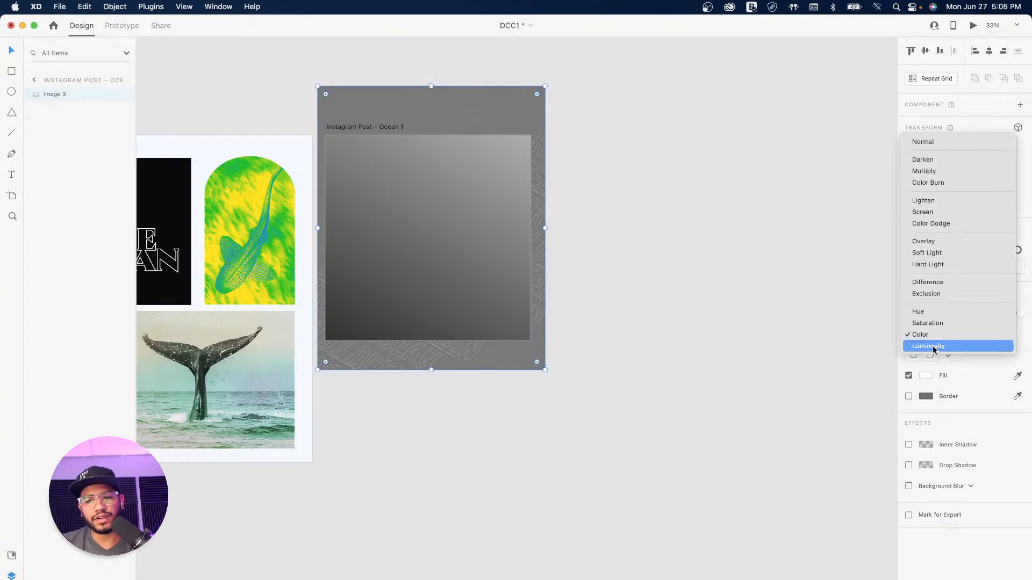
left_click(935, 346)
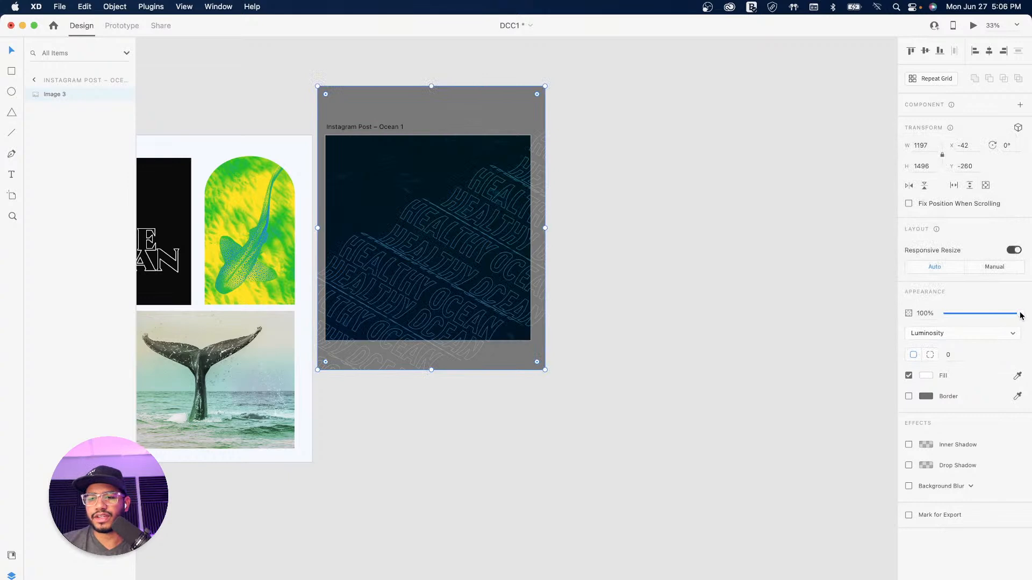
left_click_drag(1019, 317, 971, 317)
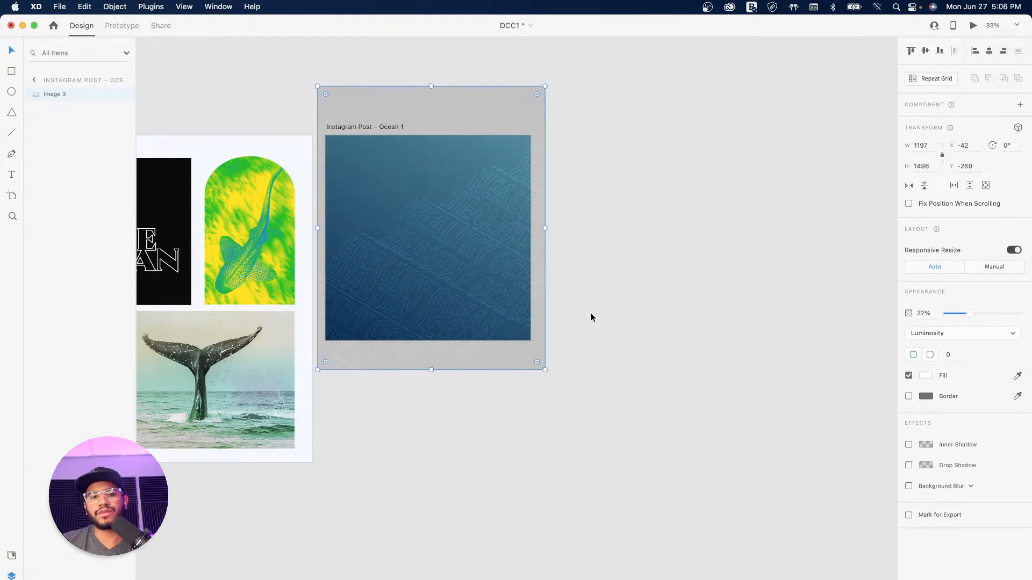
left_click(666, 333)
left_click_drag(529, 258, 658, 326)
left_click_drag(508, 317, 553, 304)
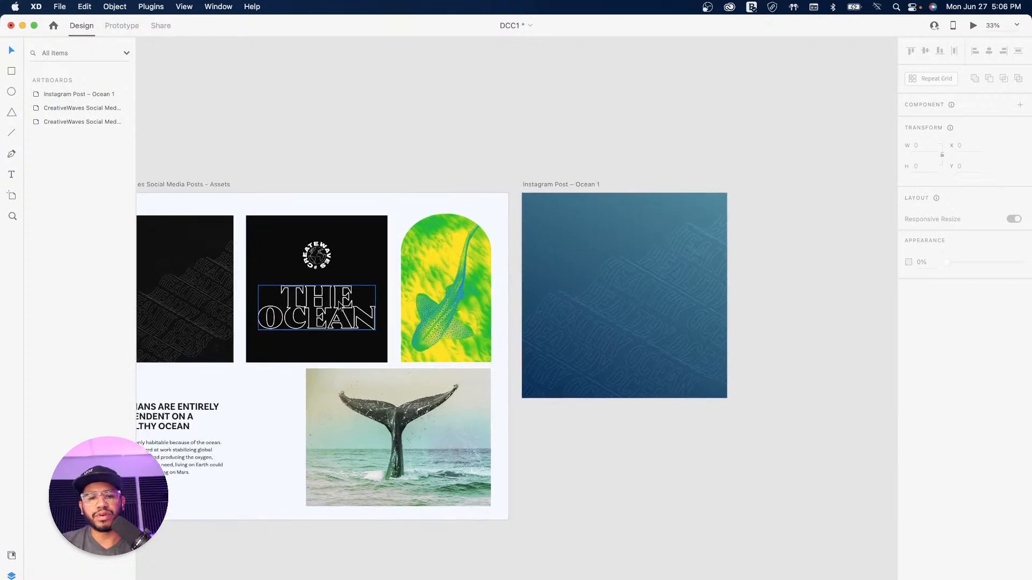
Step: Paste THE OCEAN logo onto the post's left side and move the green shark arch image onto it
left_click(334, 316)
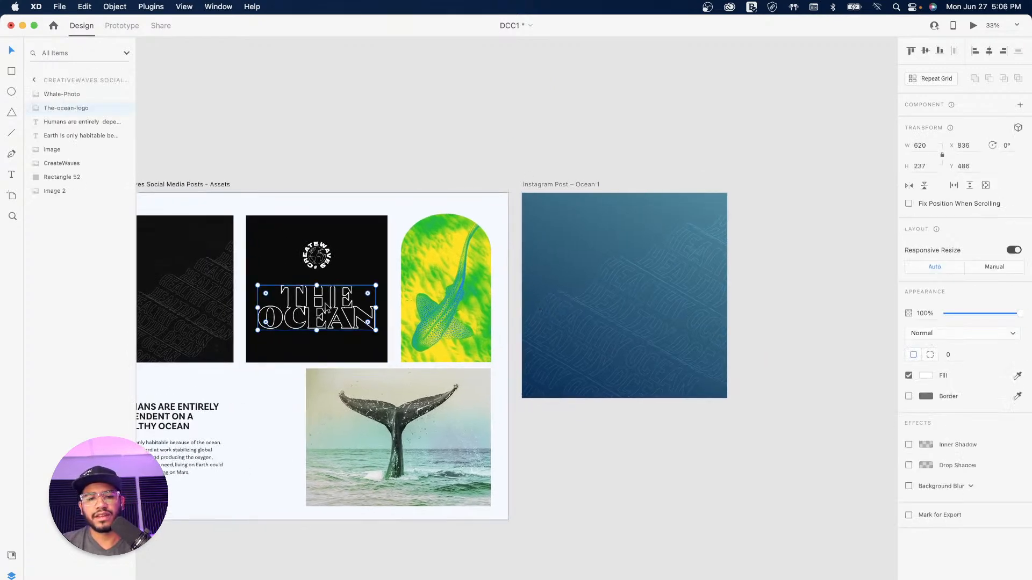
left_click(562, 185)
key("cmd+v")
left_click_drag(697, 317, 633, 298)
left_click(460, 289)
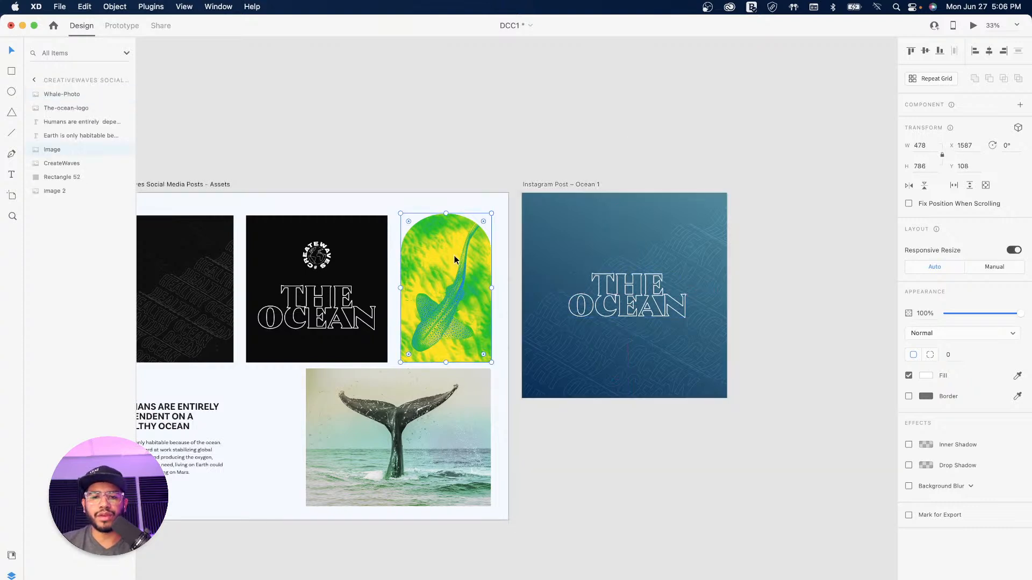
left_click_drag(460, 288, 654, 266)
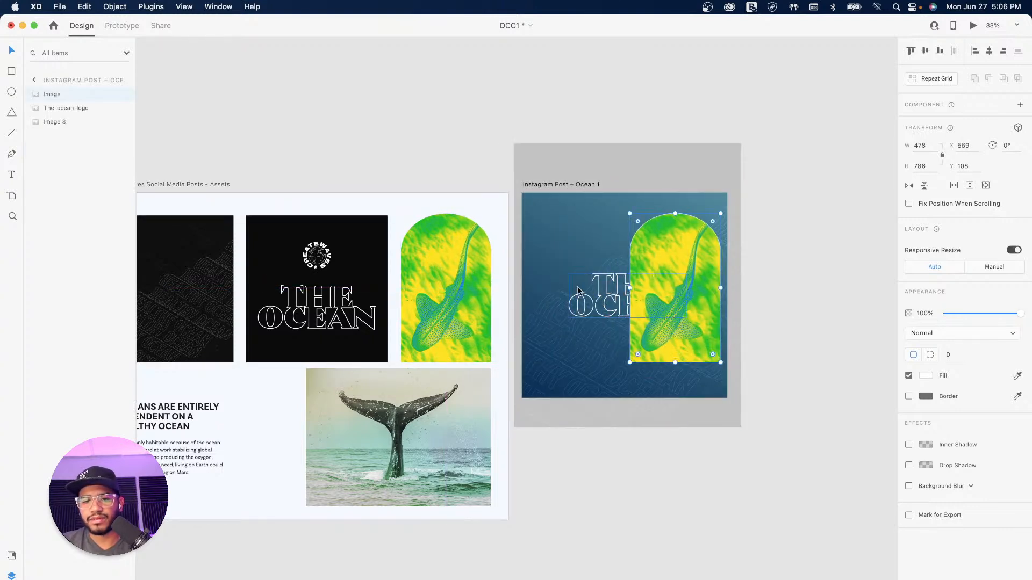
left_click_drag(600, 296, 565, 295)
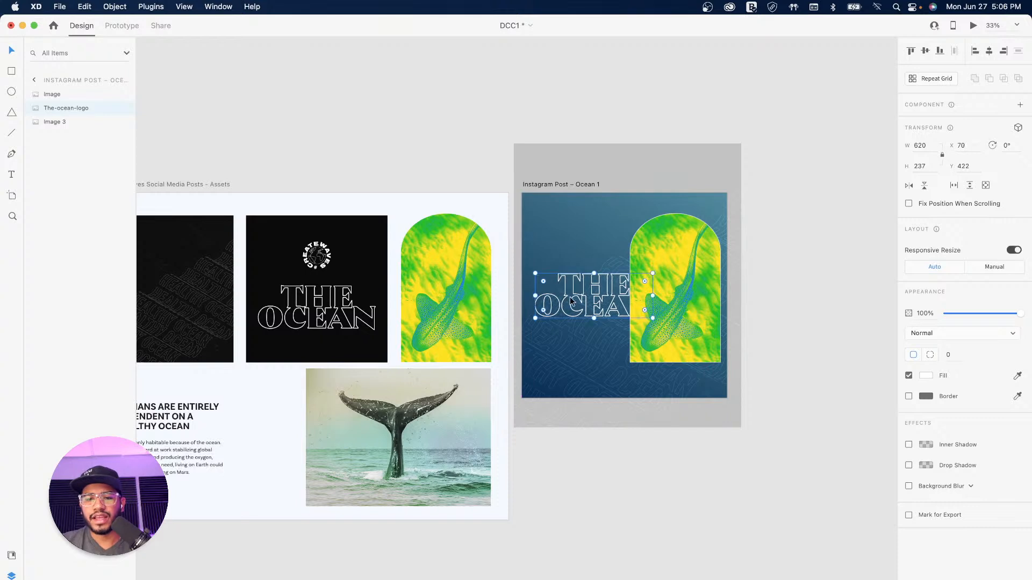
Step: Layer the shark image just above the texture at the right edge, and vertically centre the logo
left_click(691, 266)
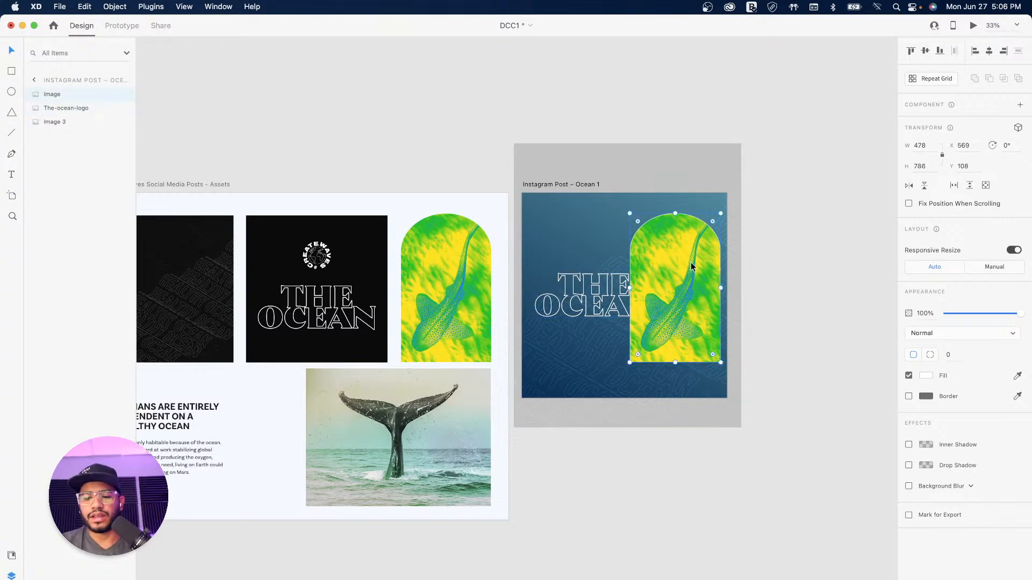
key("super+shift+bracketleft")
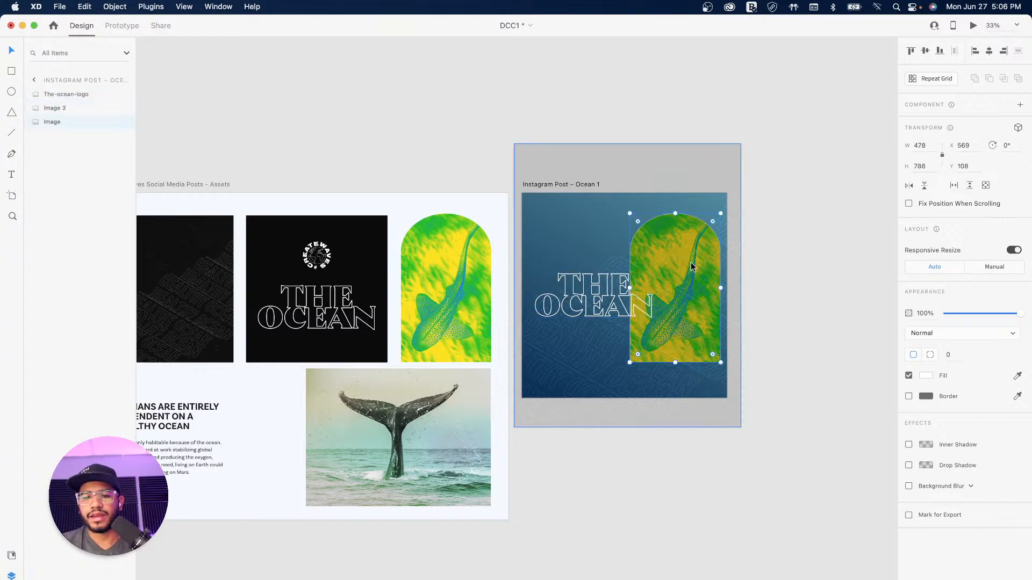
key("super+bracketright")
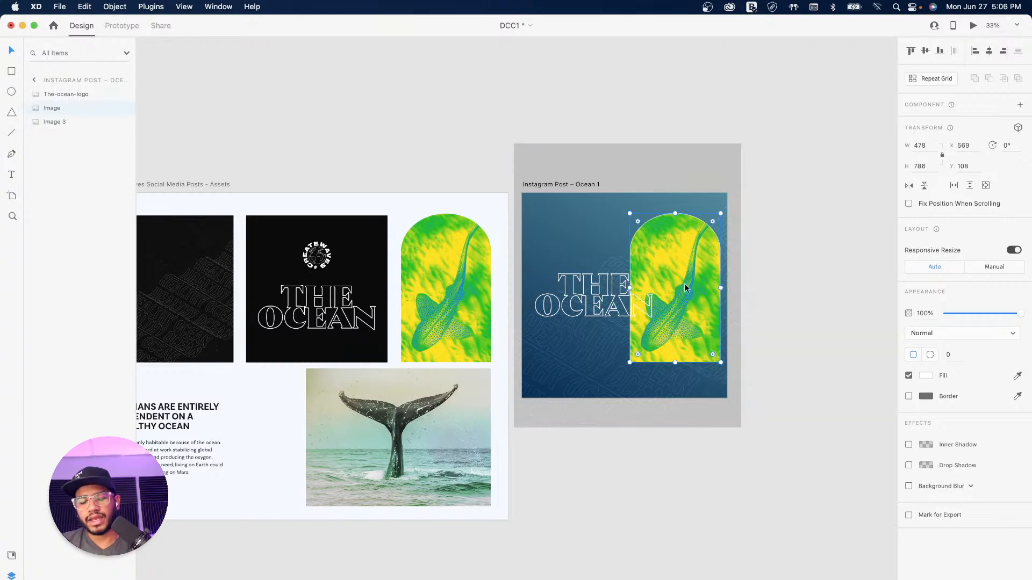
left_click_drag(674, 266, 617, 280)
left_click(578, 290)
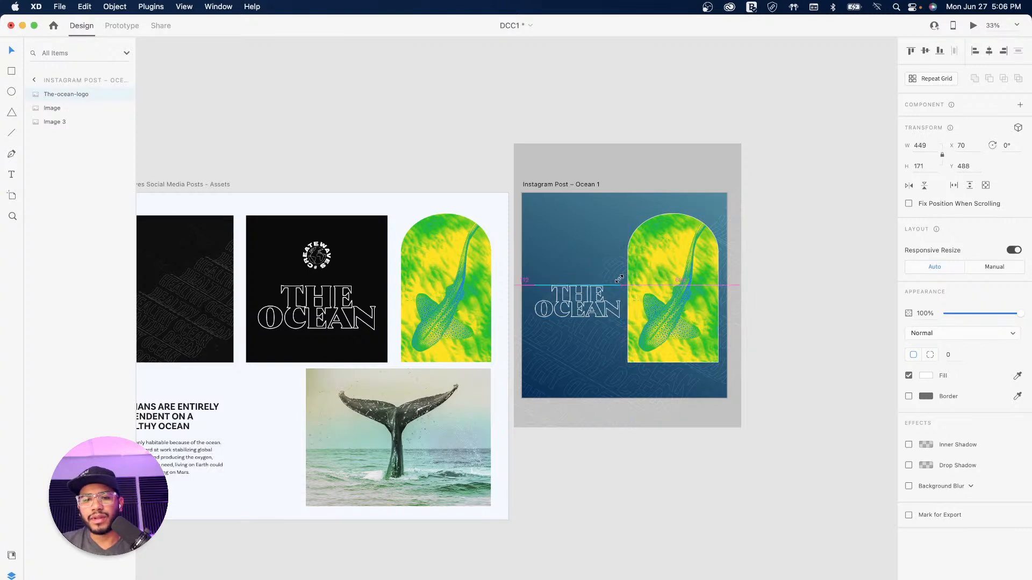
left_click_drag(569, 309, 566, 330)
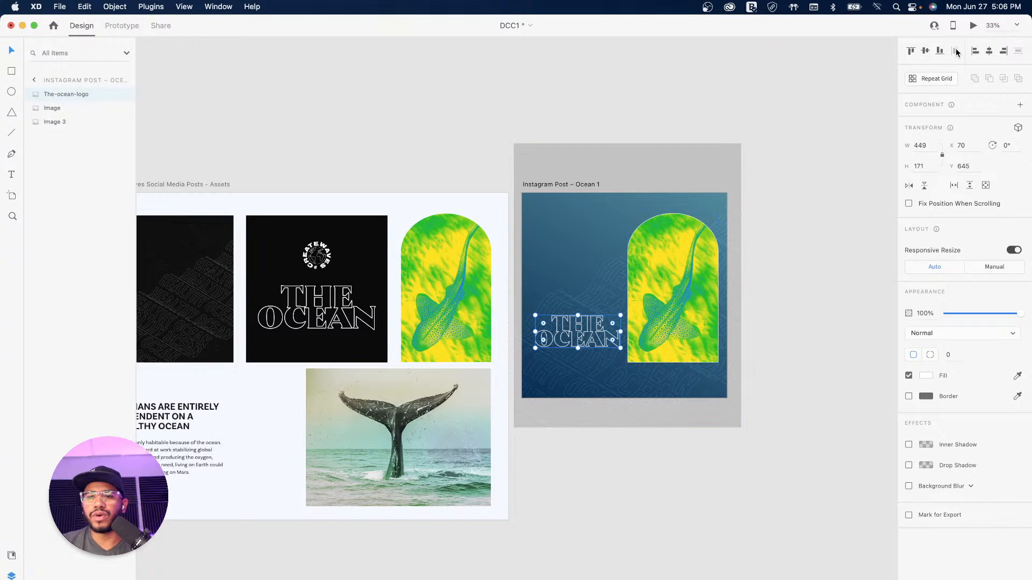
left_click(925, 52)
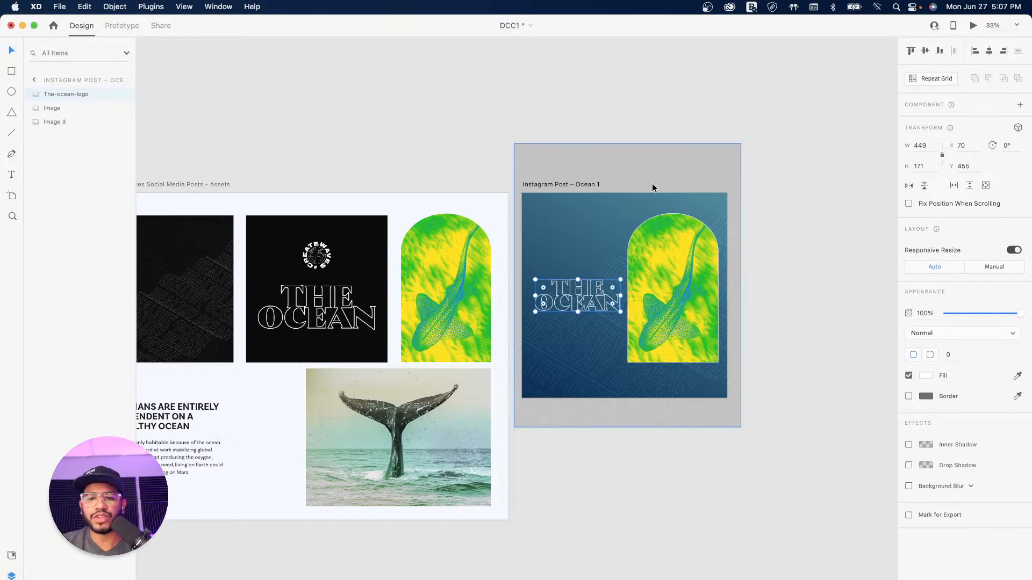
left_click(782, 261)
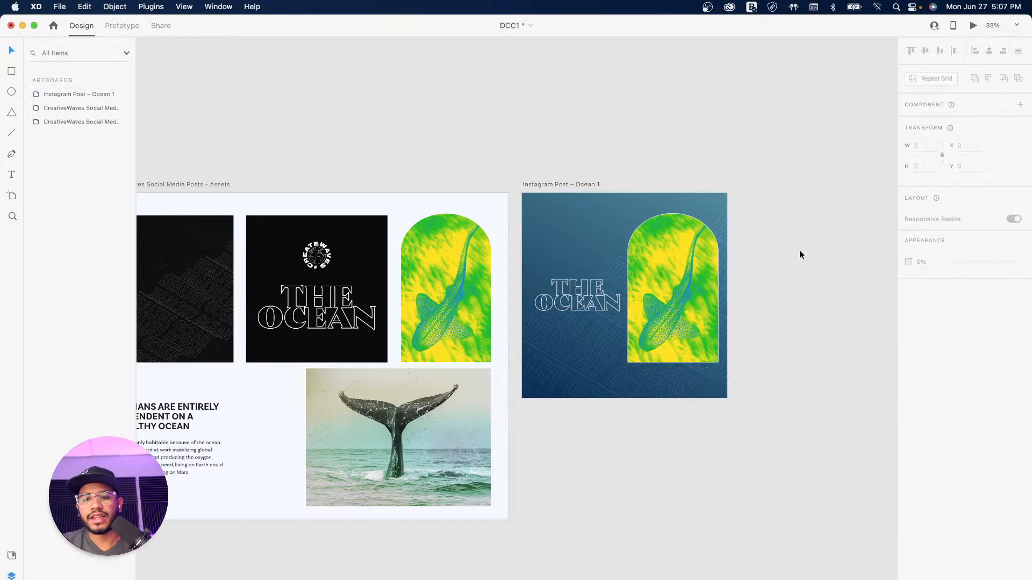
Step: Draw a small borderless white circle at the post's lower left, below the logo
left_click_drag(740, 268, 654, 279)
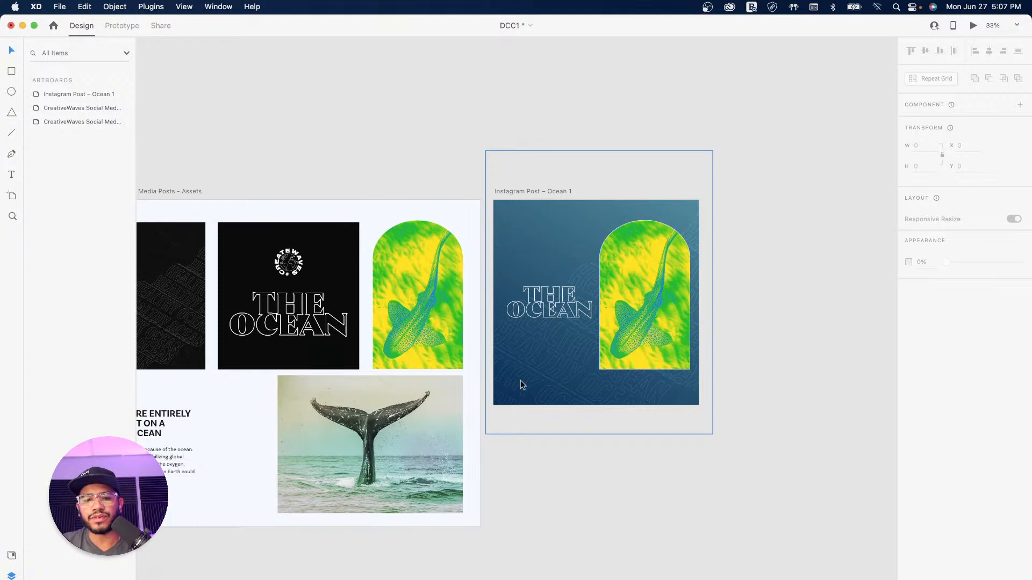
left_click(12, 92)
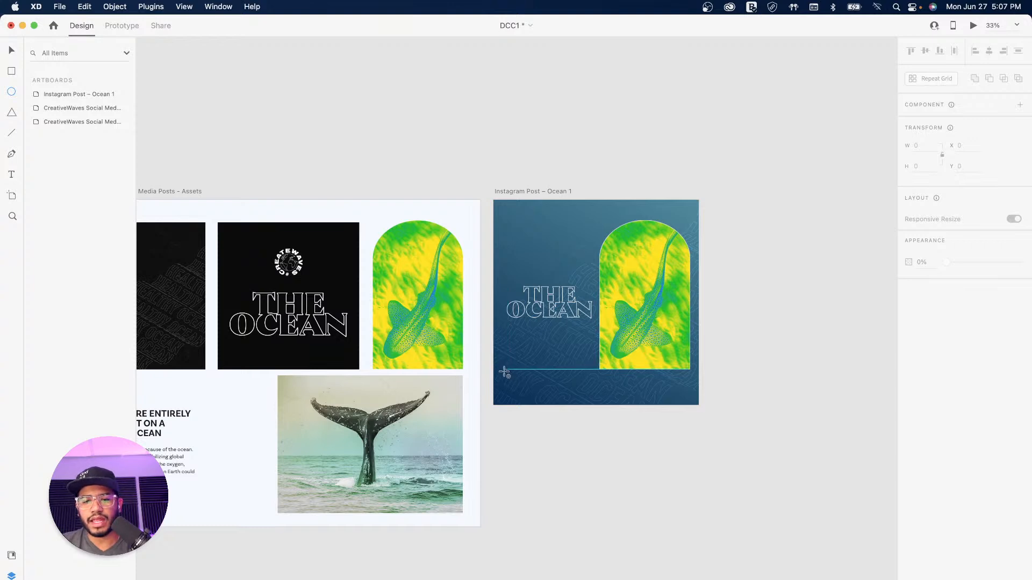
left_click_drag(504, 370, 524, 393)
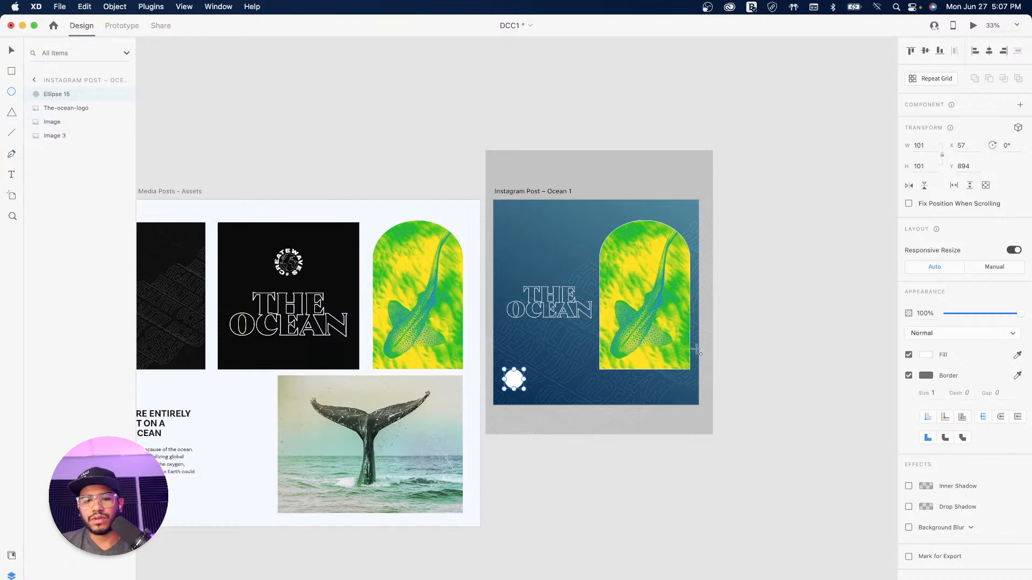
left_click(909, 375)
left_click(11, 50)
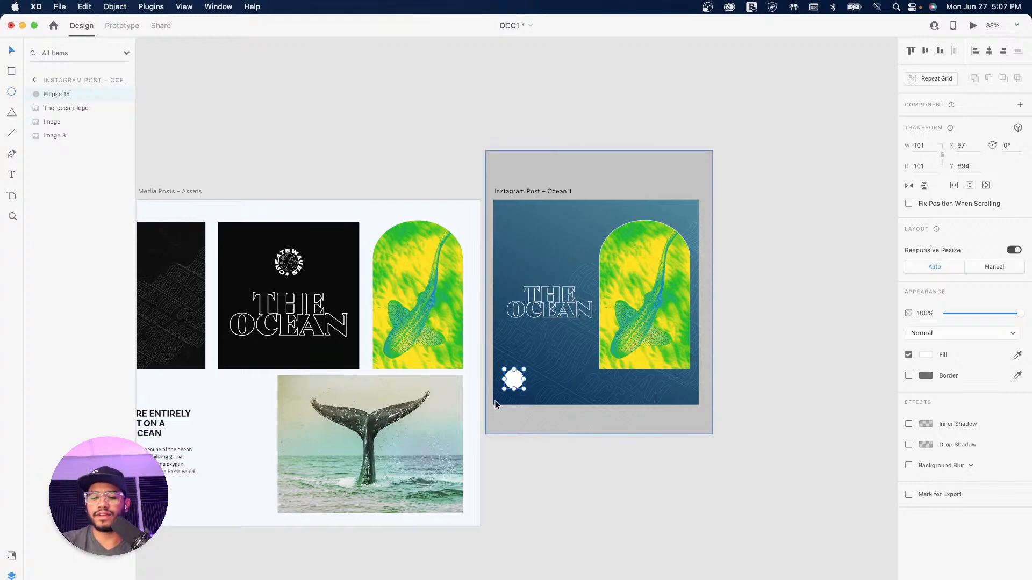
key("super+plus")
key("super+plus")
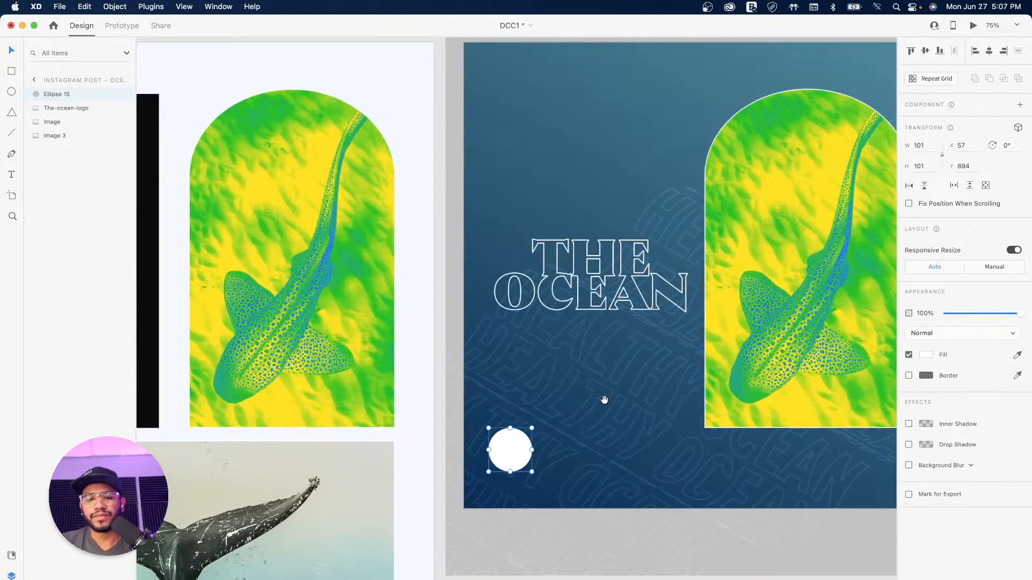
left_click_drag(608, 402, 442, 317)
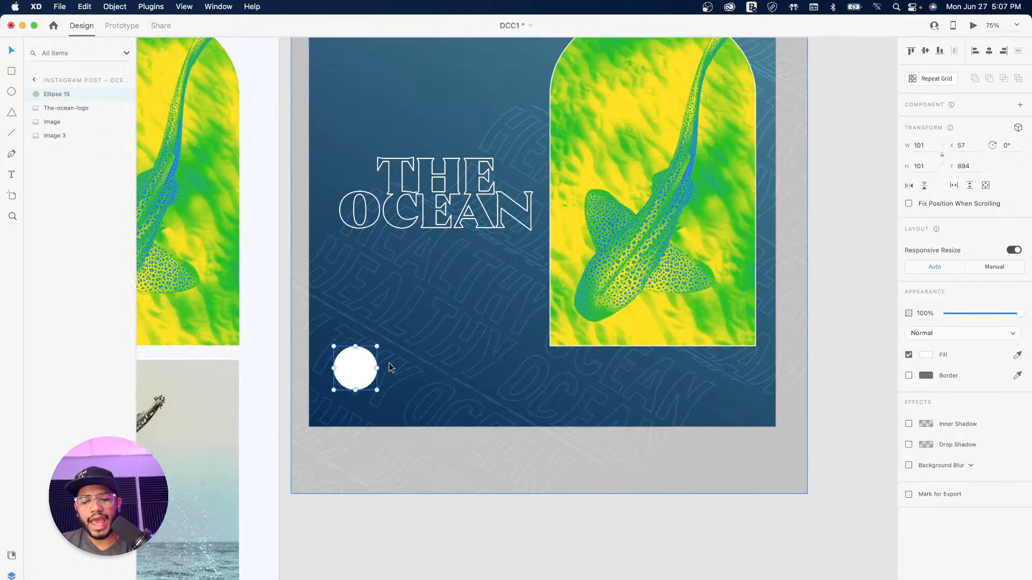
key("t")
left_click(388, 358)
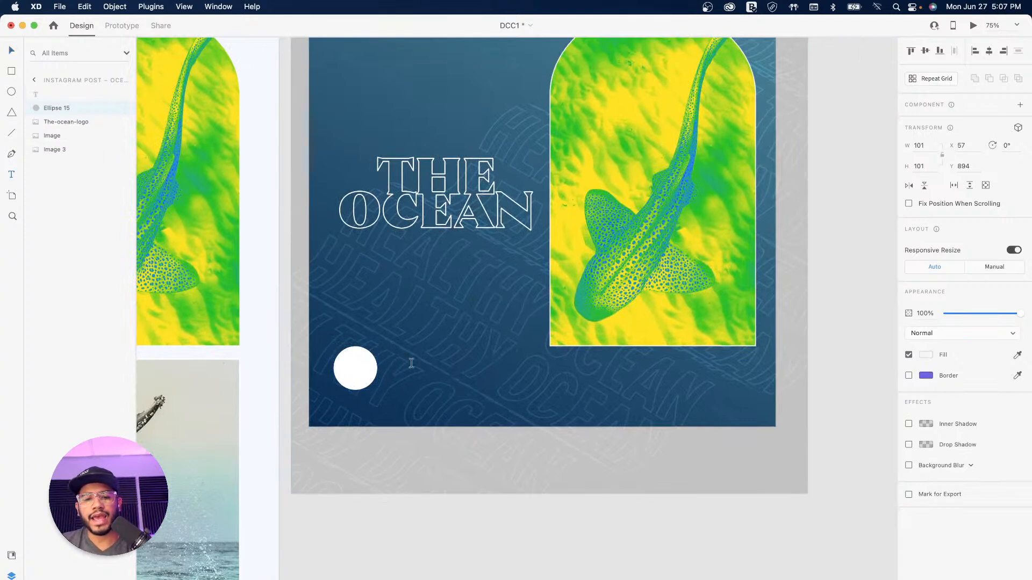
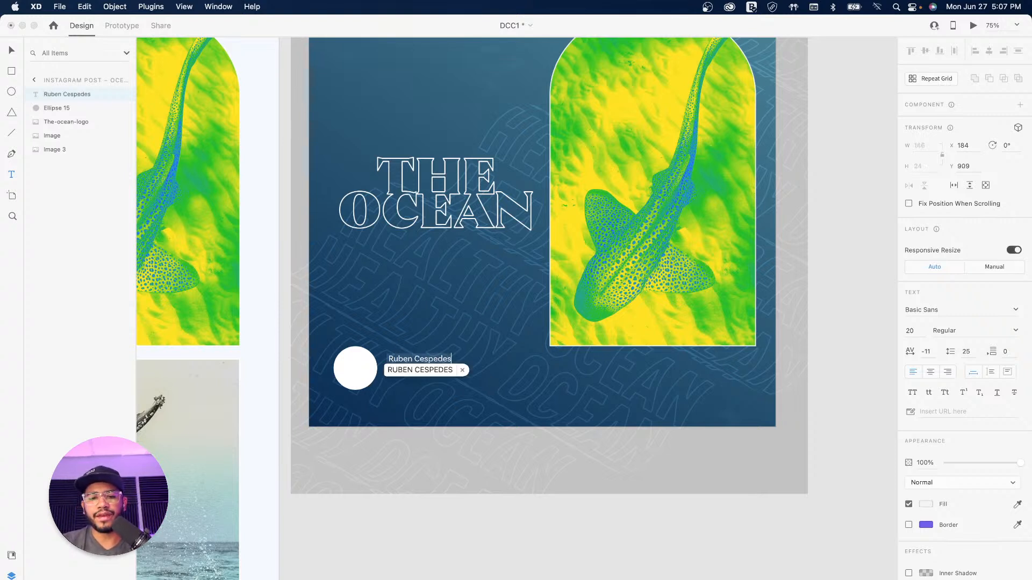
left_click(462, 370)
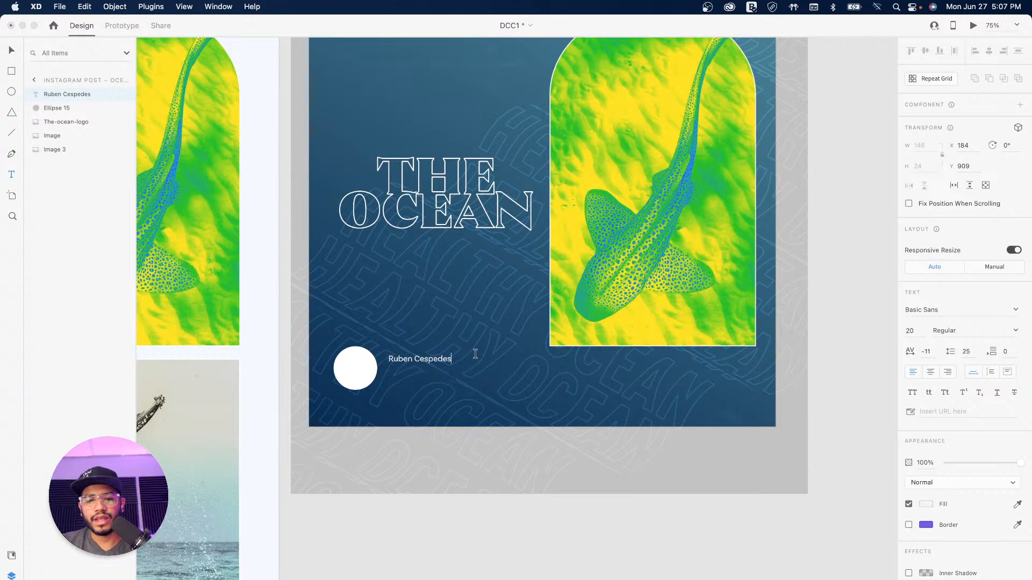
key("Return")
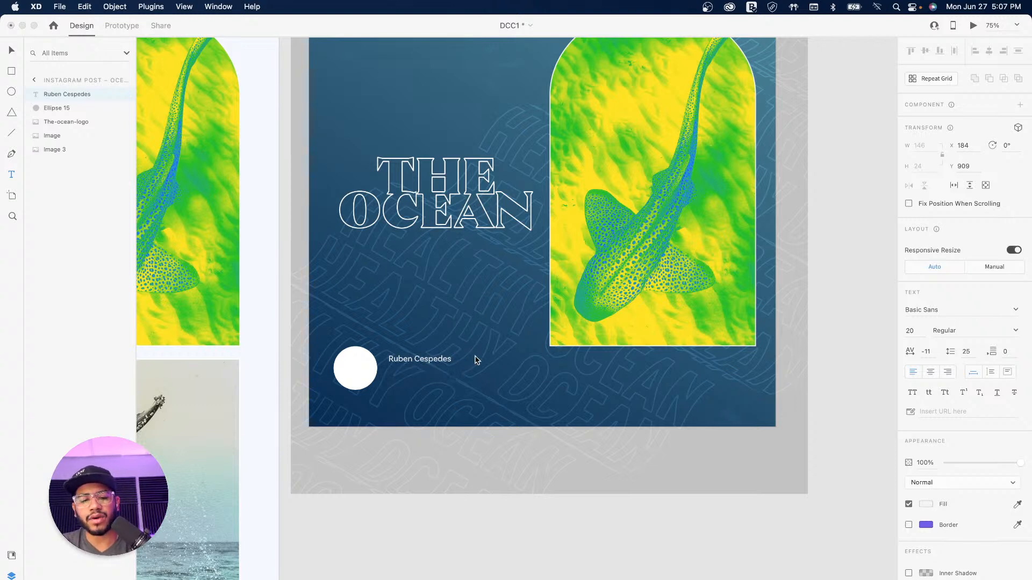
type("@")
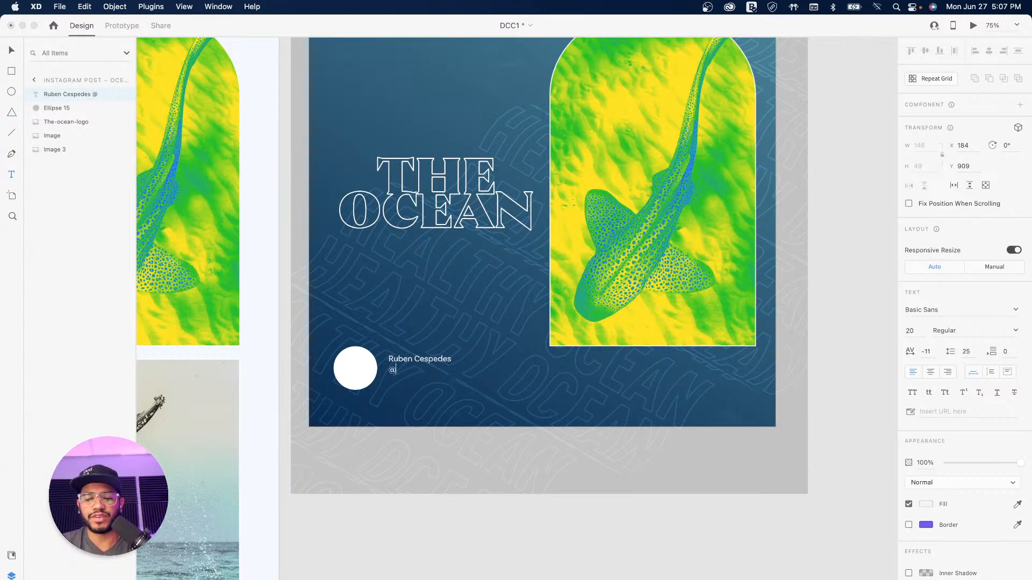
type("username")
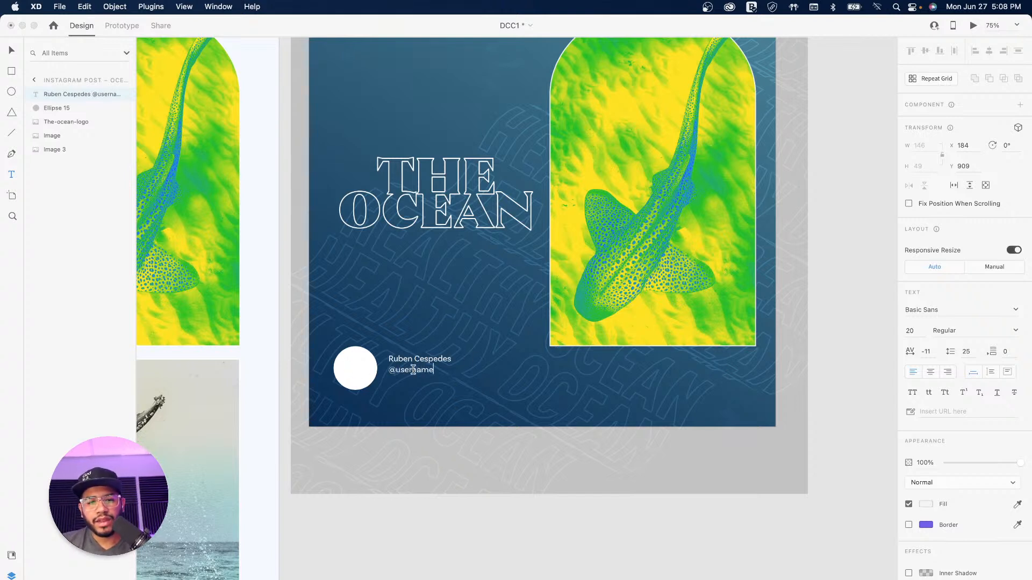
triple_click(413, 369)
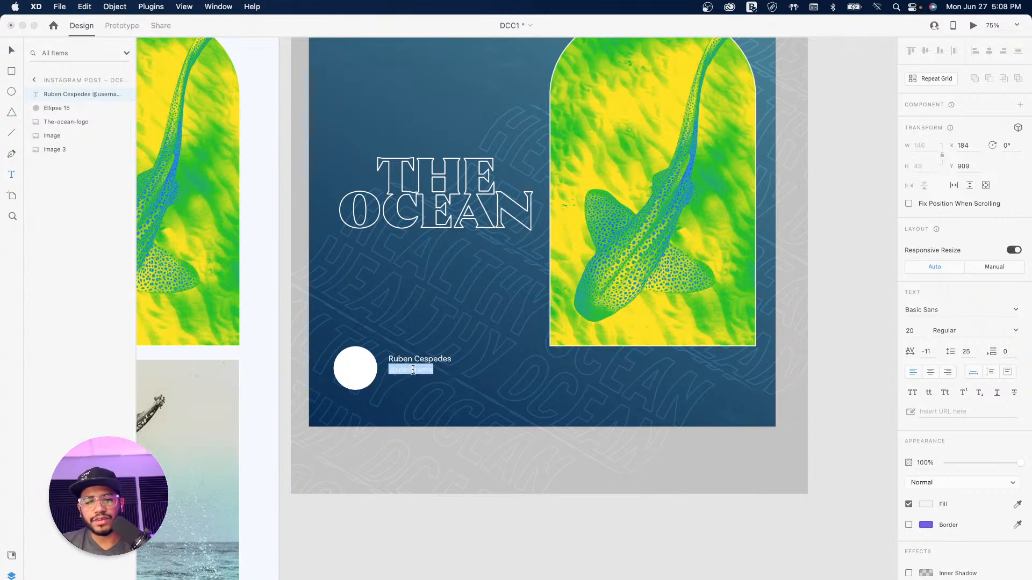
left_click(973, 331)
left_click(1015, 331)
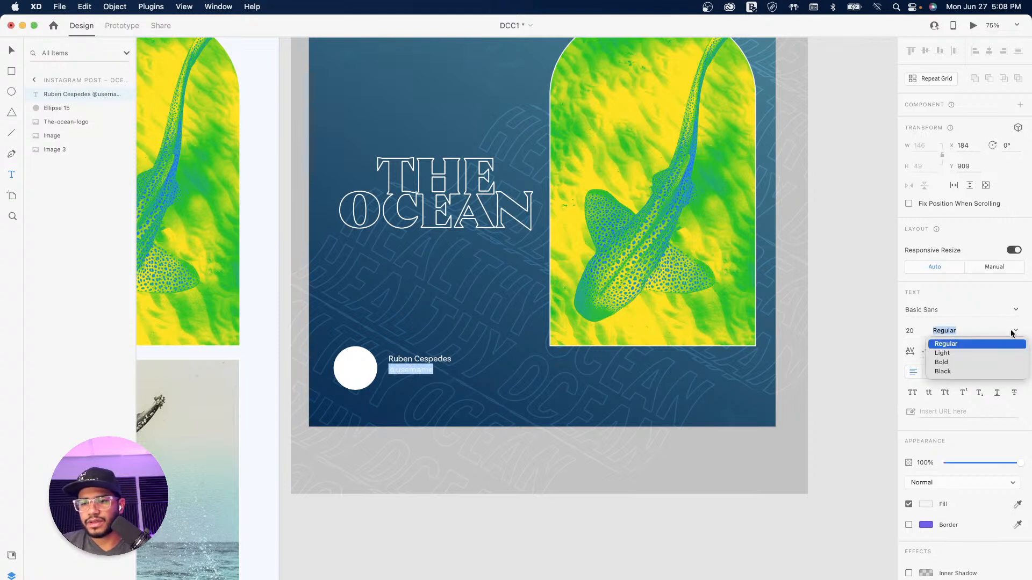
left_click(942, 362)
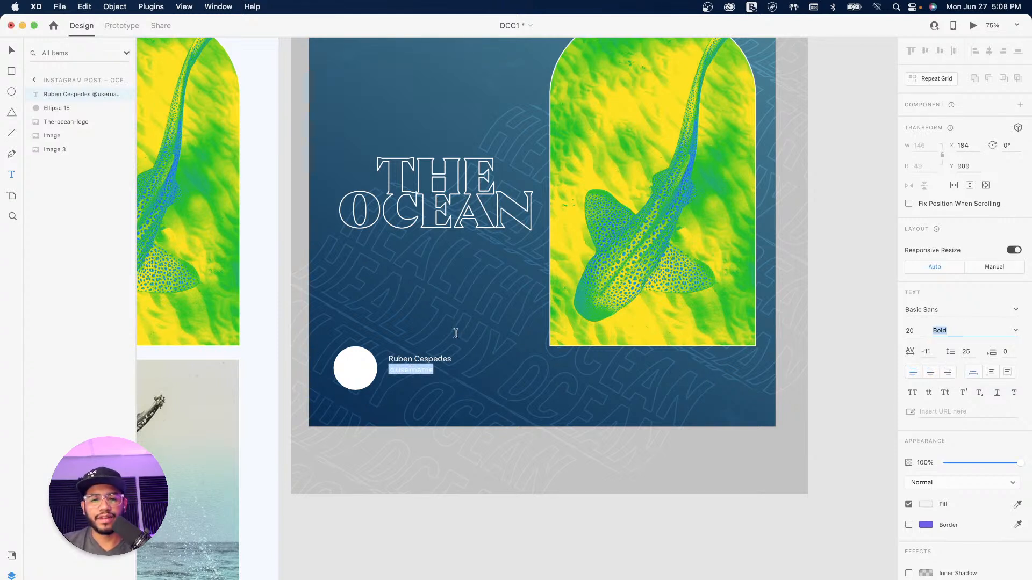
key("Escape")
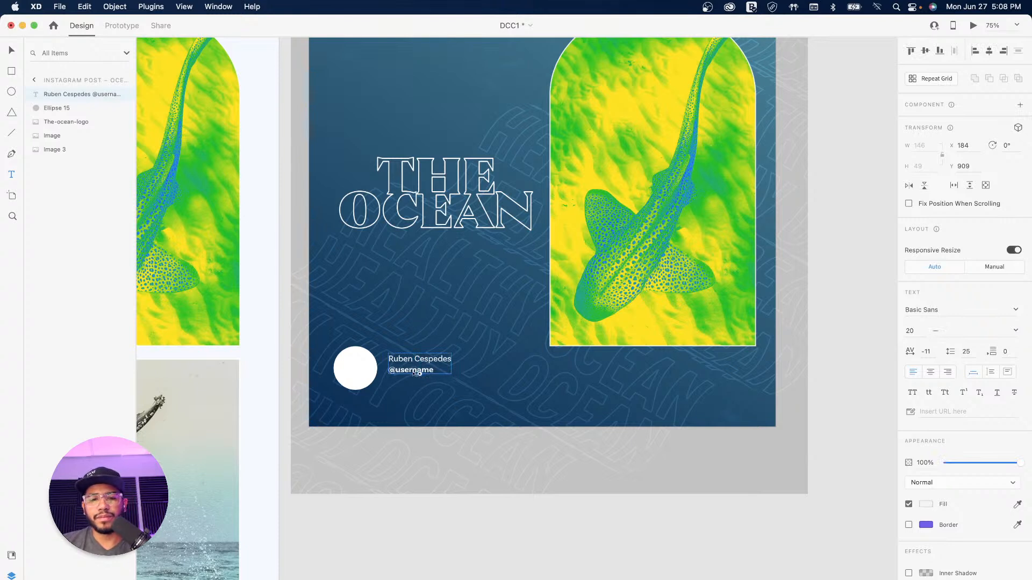
Step: Set the caption to font size 24 with line spacing 26, and position it beside the circle
left_click_drag(420, 372, 420, 380)
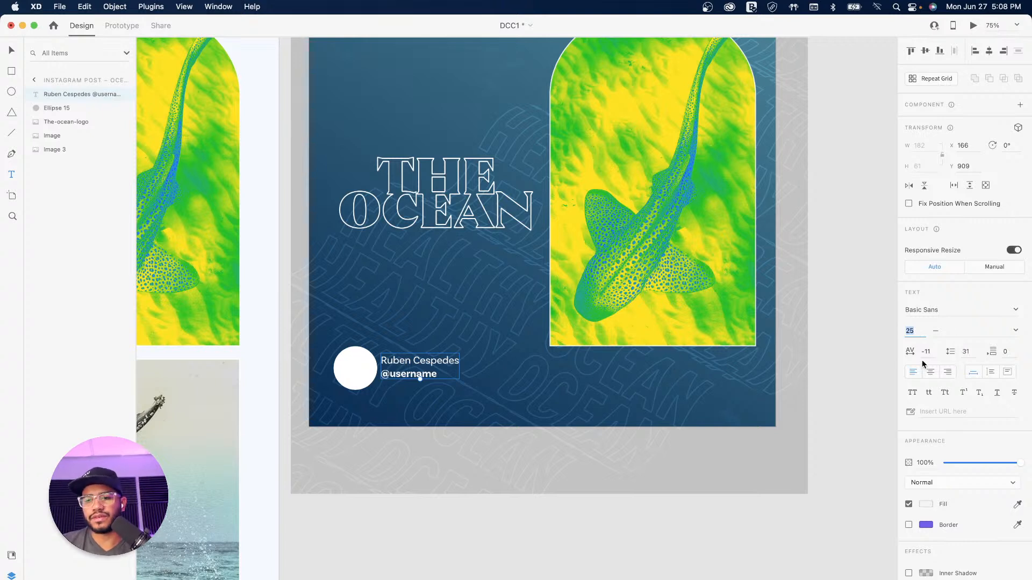
type("24")
key("Return")
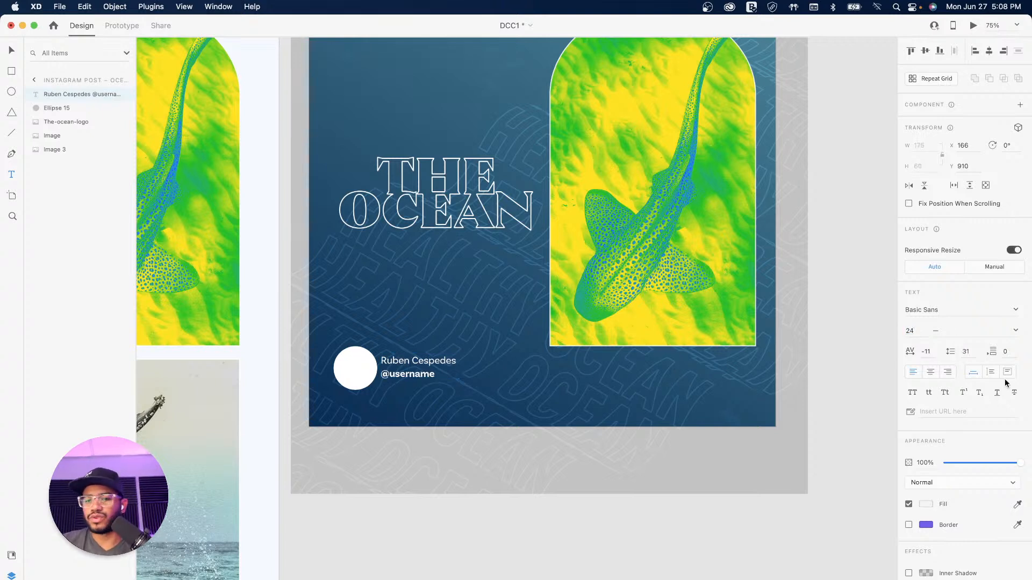
left_click(967, 352)
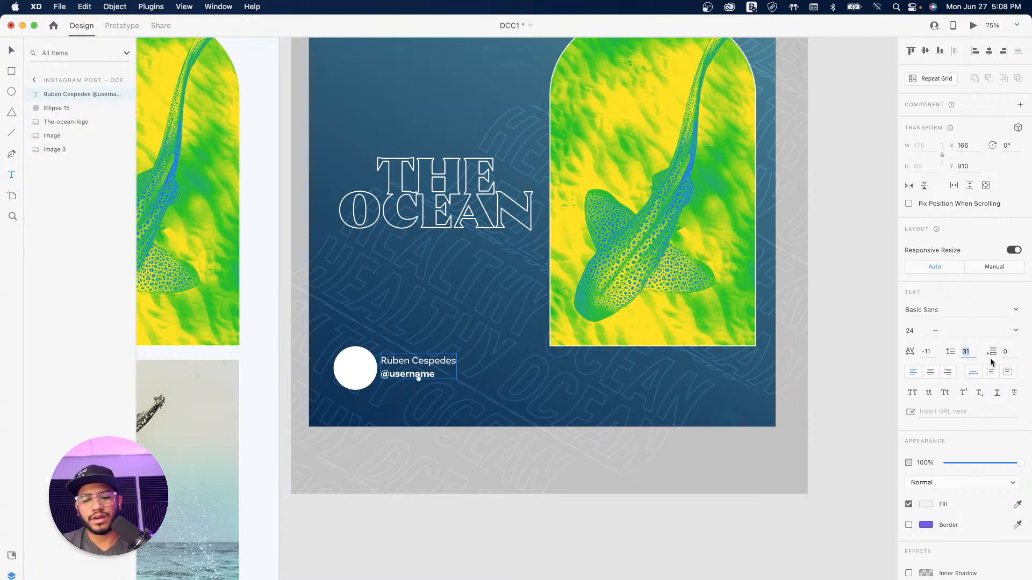
type("25")
key("Return")
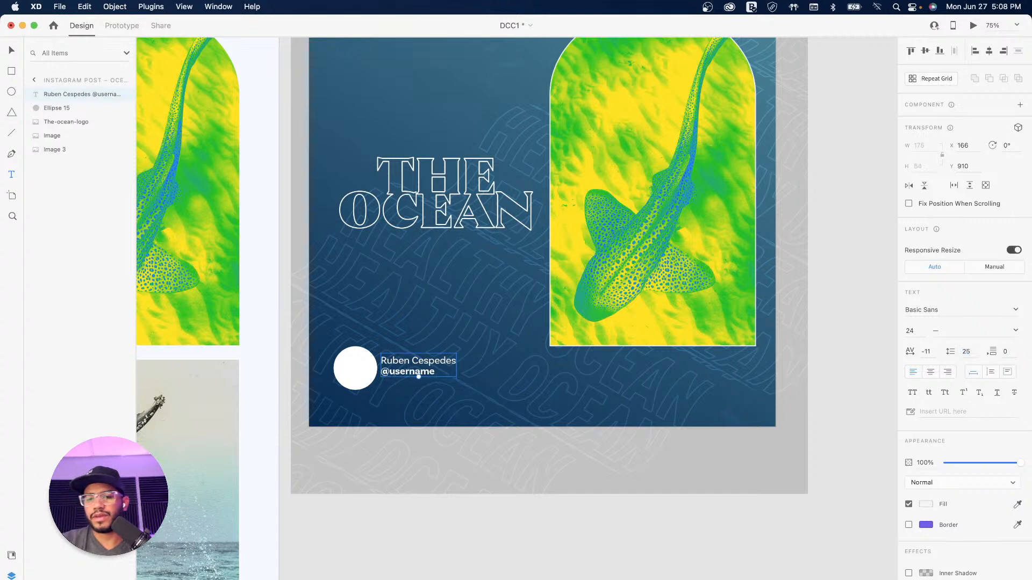
type("26")
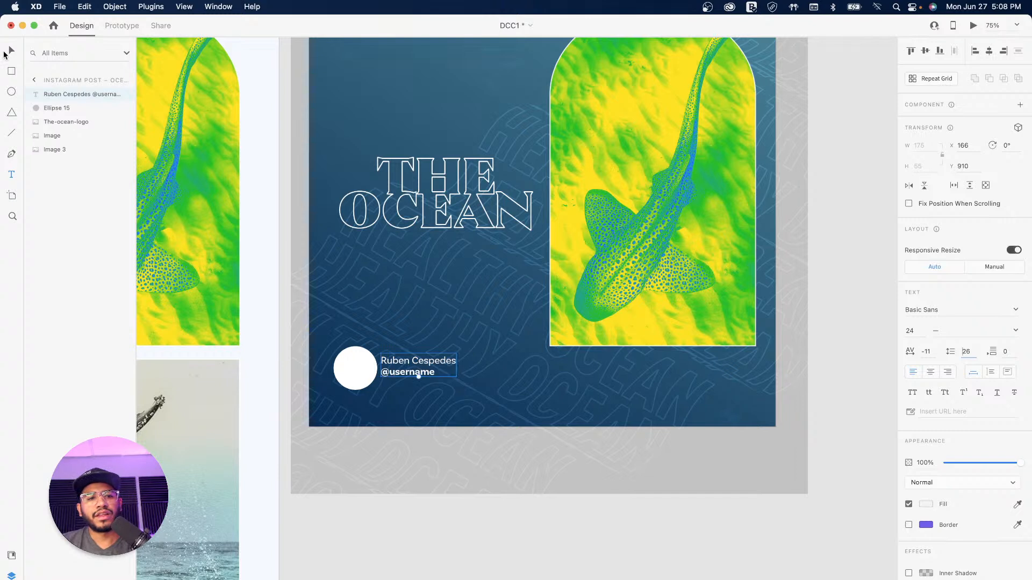
left_click_drag(395, 359, 396, 370)
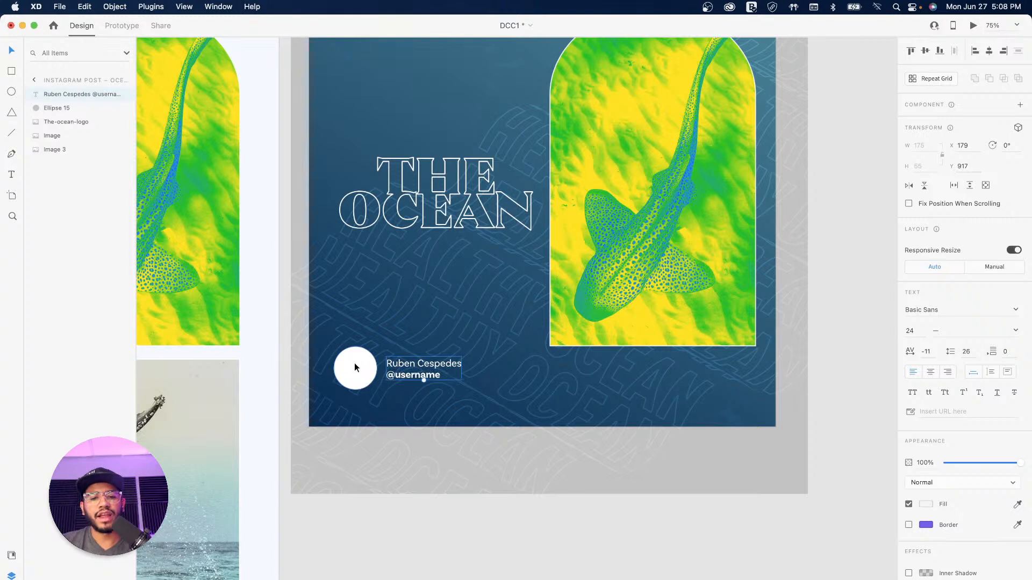
Step: Shrink the white circle to 87 × 87 px, then bring up the document assets
left_click(355, 367)
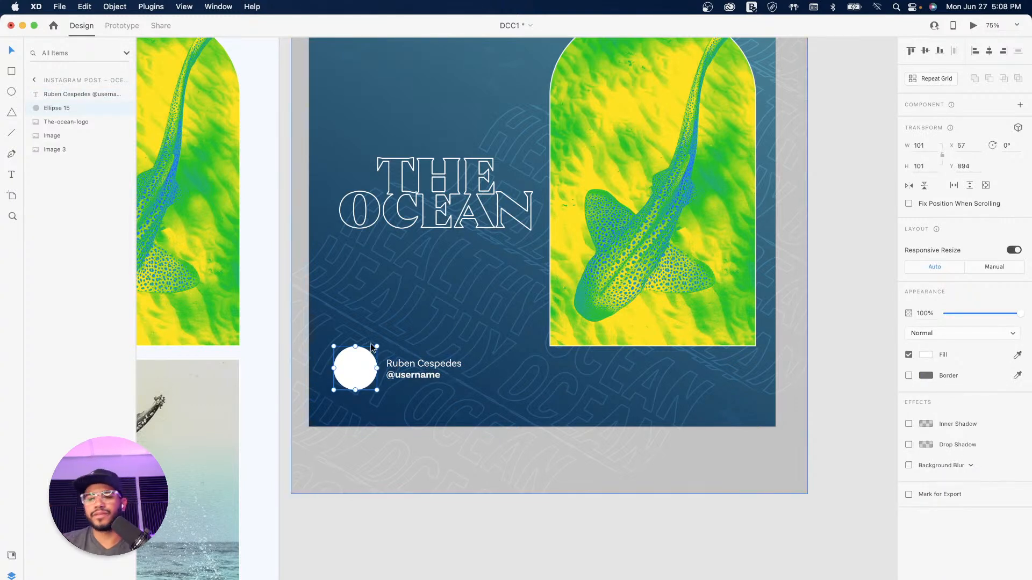
left_click_drag(332, 389, 361, 367)
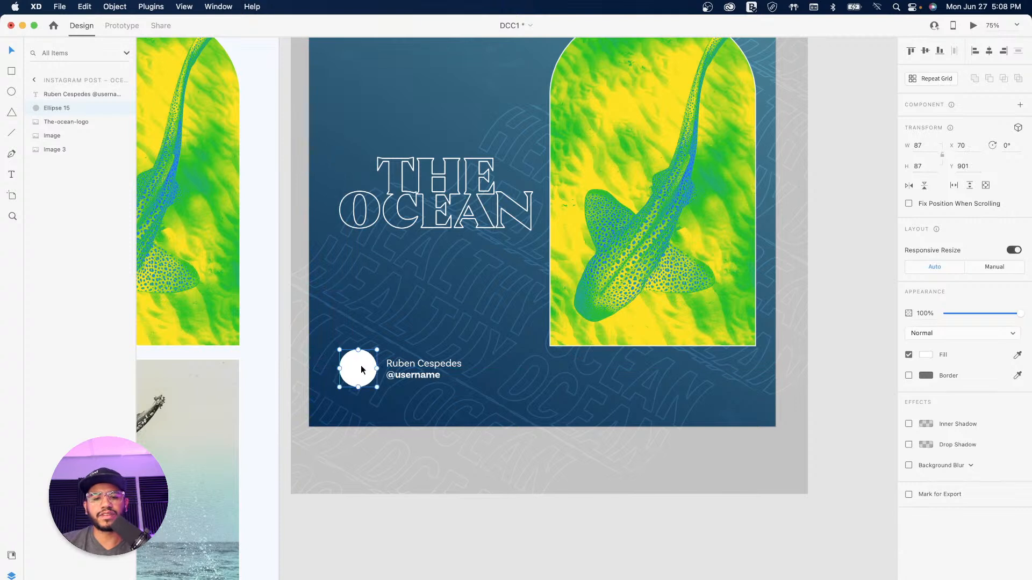
left_click(11, 556)
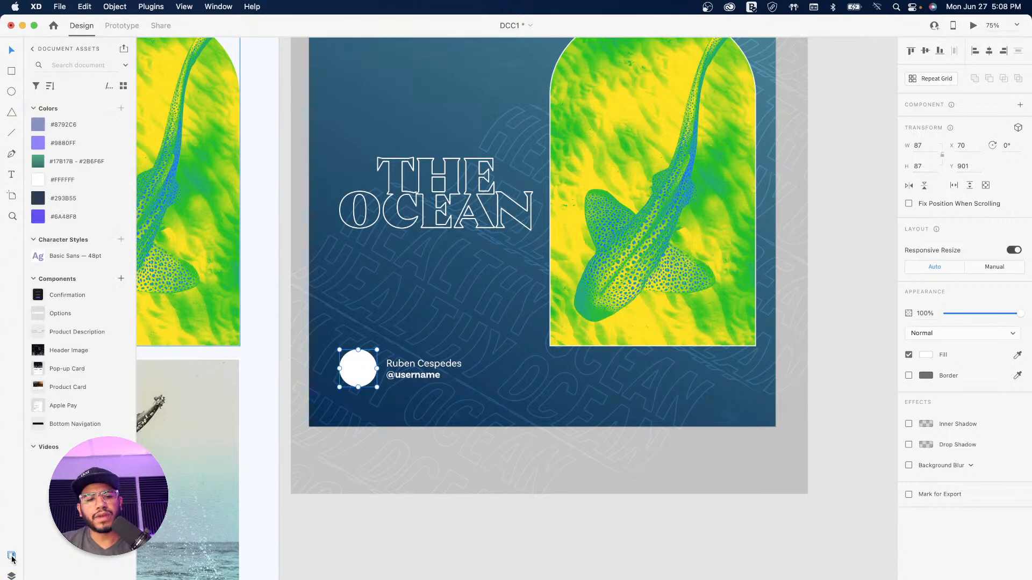
Step: Fill the circle with an Unsplash.com portrait using the UI Faces plugin
left_click(11, 579)
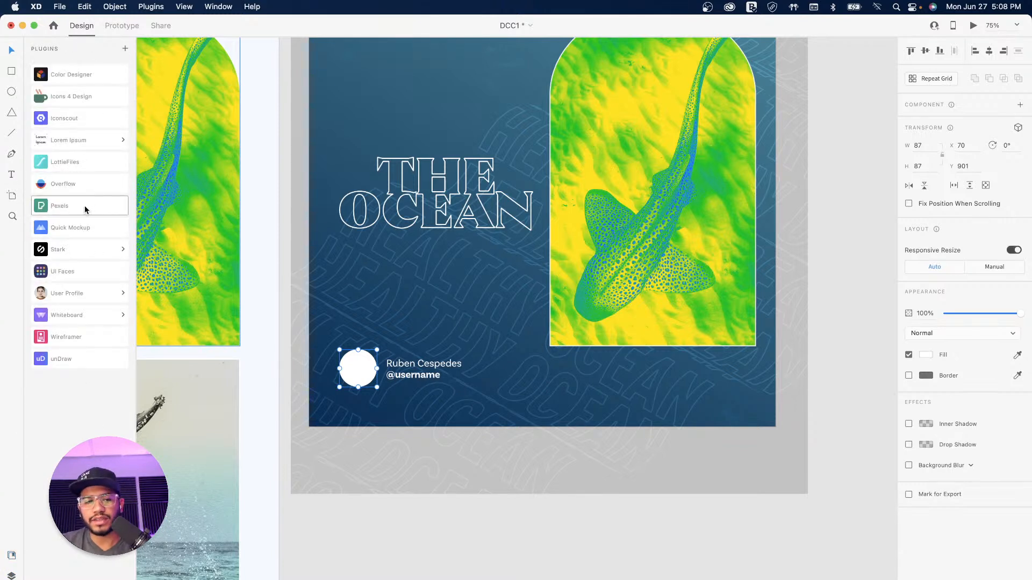
left_click(81, 274)
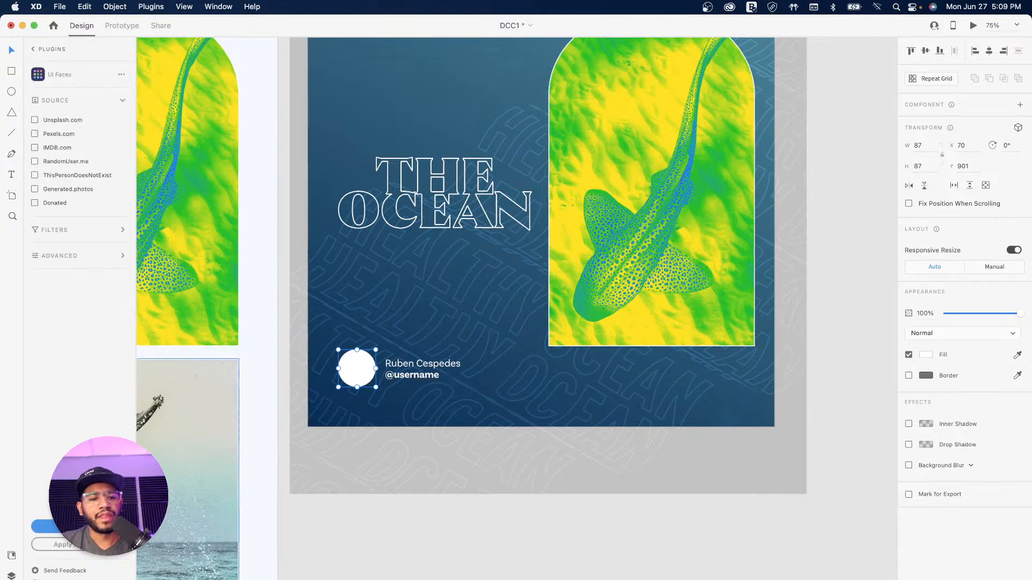
left_click(35, 119)
left_click(43, 526)
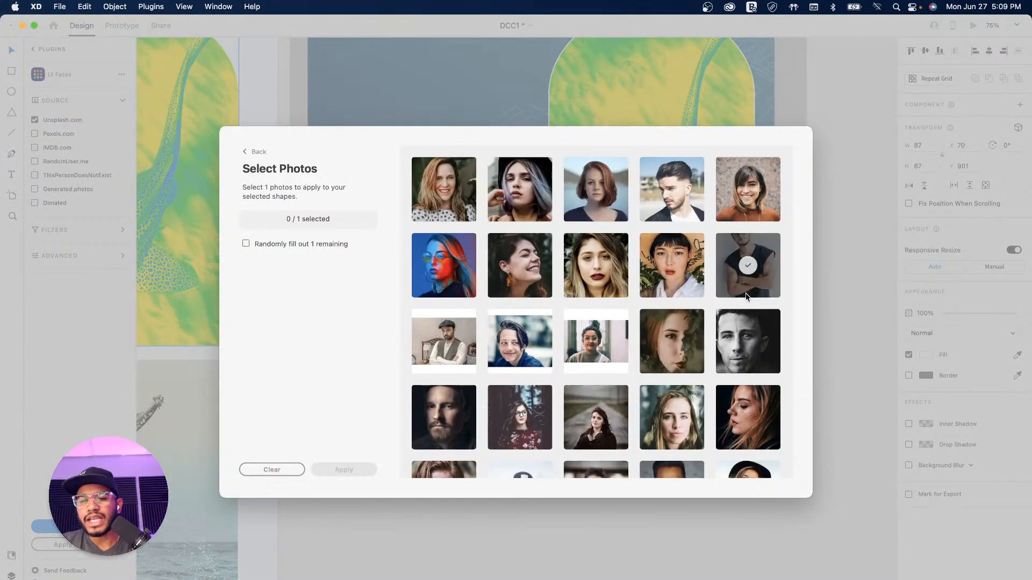
scroll(654, 291, "down", 1)
scroll(654, 292, "down", 3)
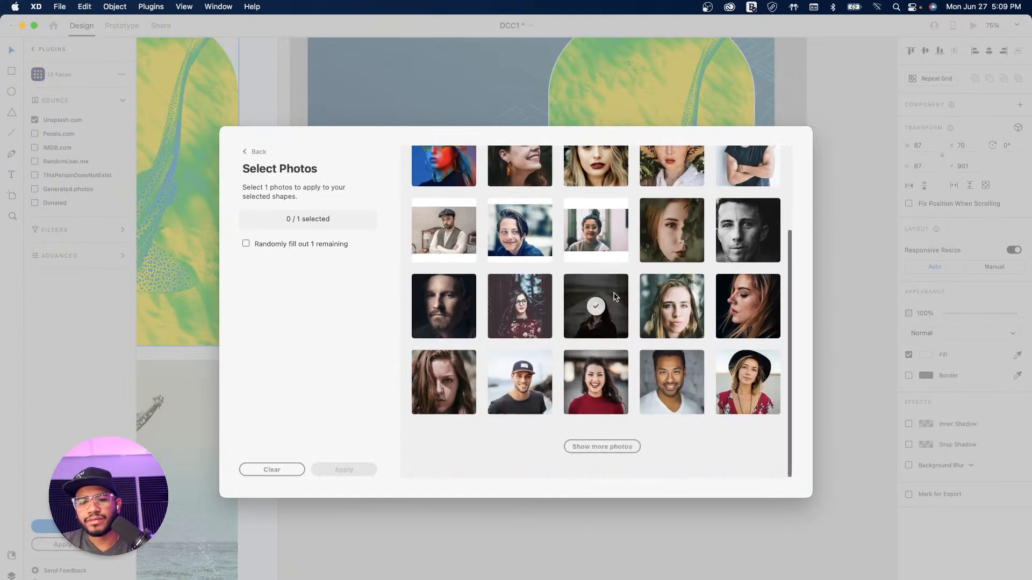
left_click(679, 395)
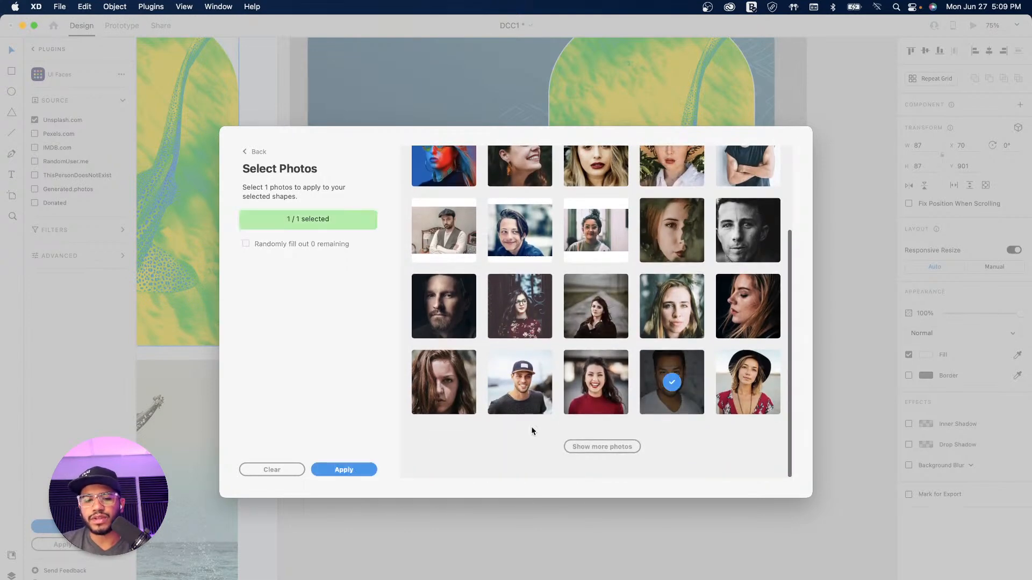
left_click(353, 471)
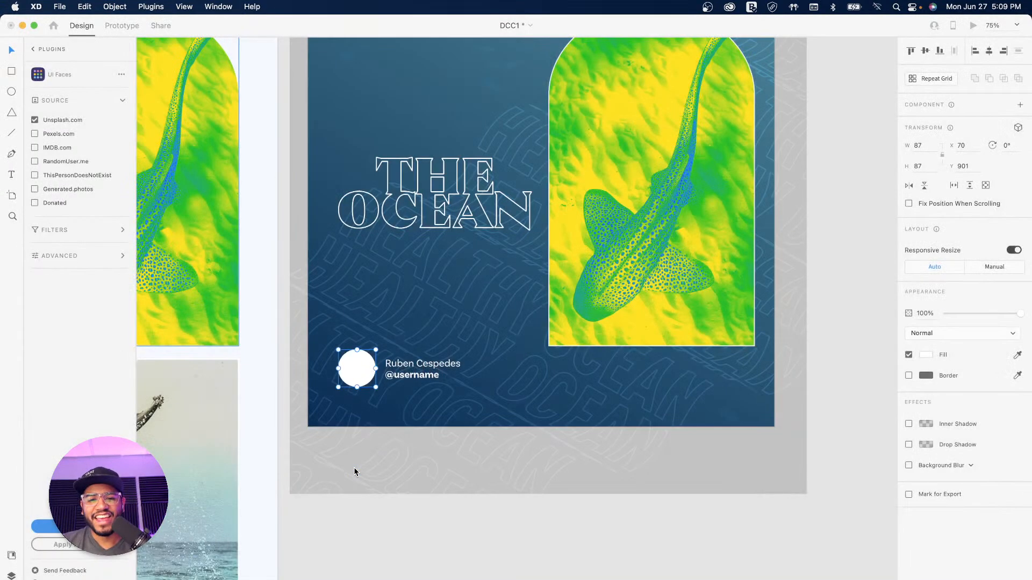
left_click(454, 432)
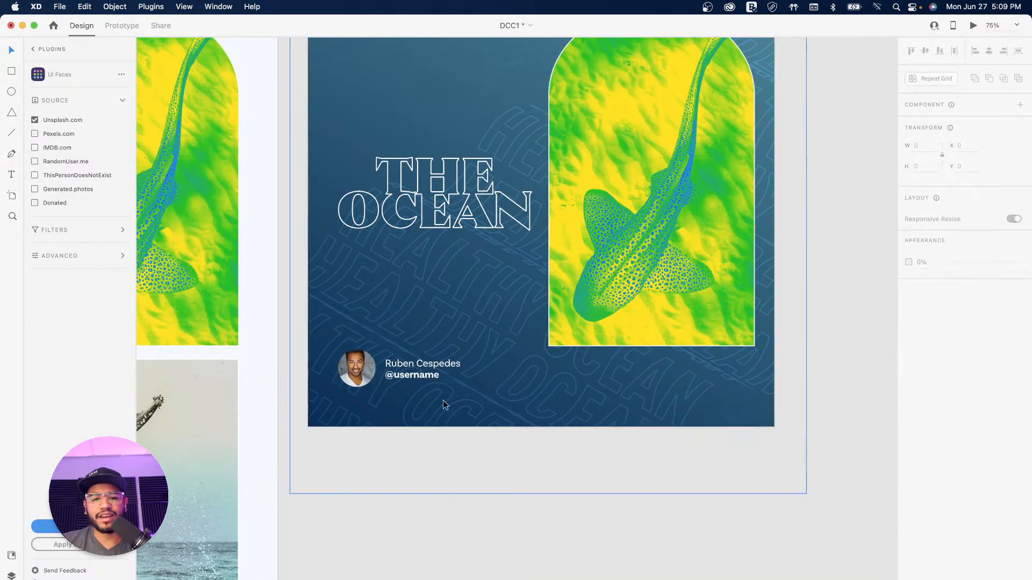
Step: Group the profile photo with the name label, nudge it lower, and name it Username-Tag
left_click(402, 363)
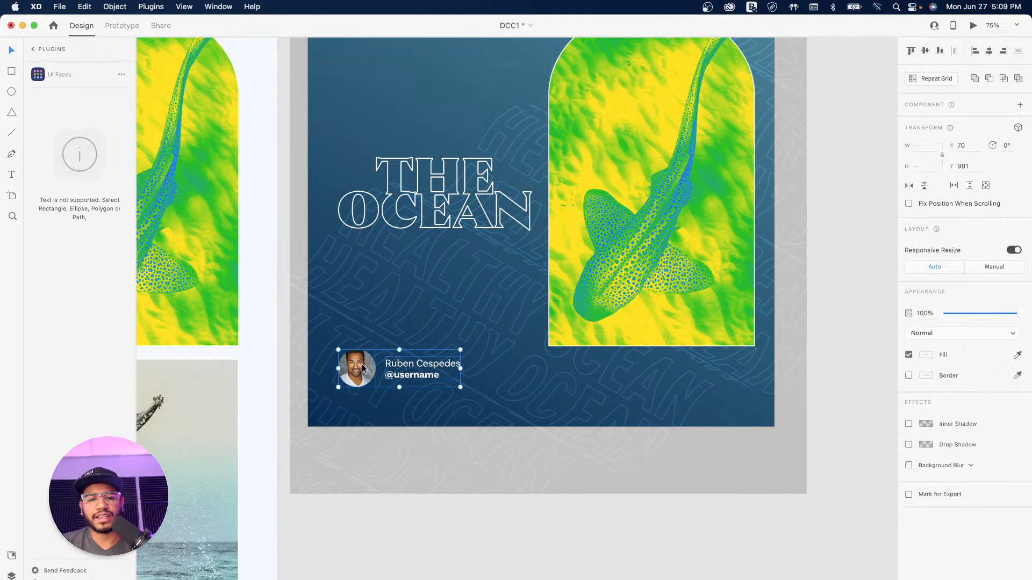
left_click(11, 575)
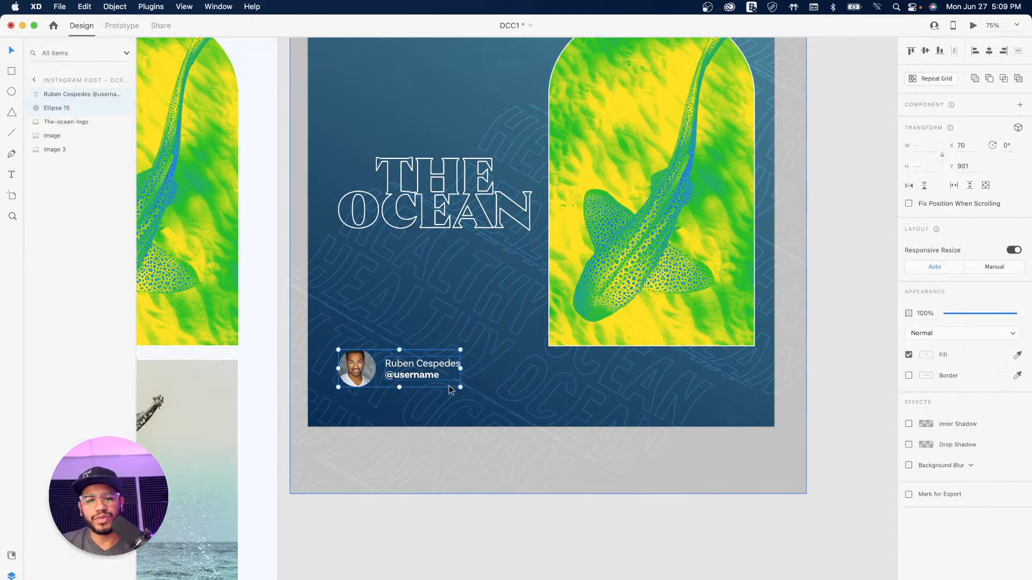
key("super+g")
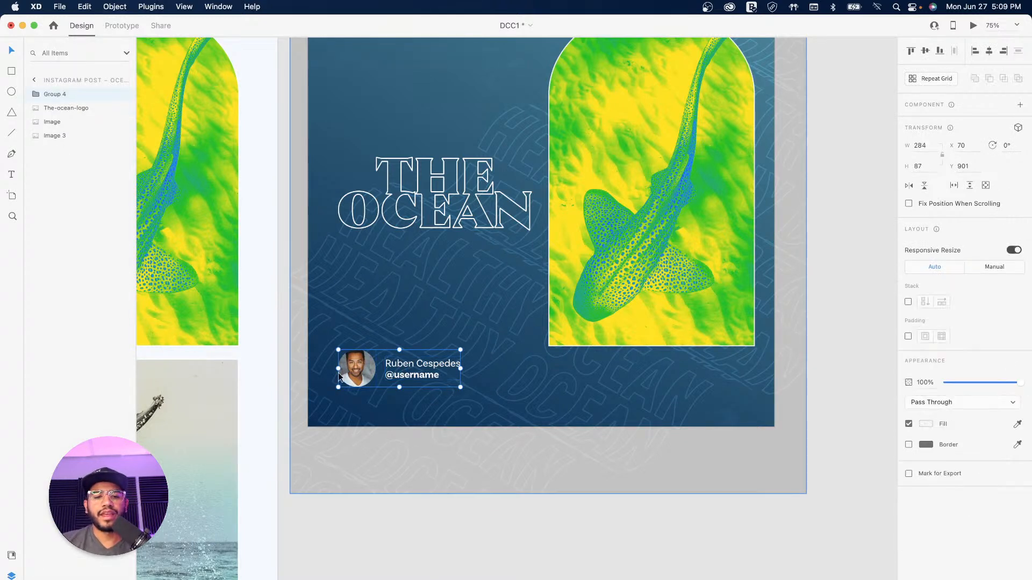
left_click_drag(358, 370, 357, 379)
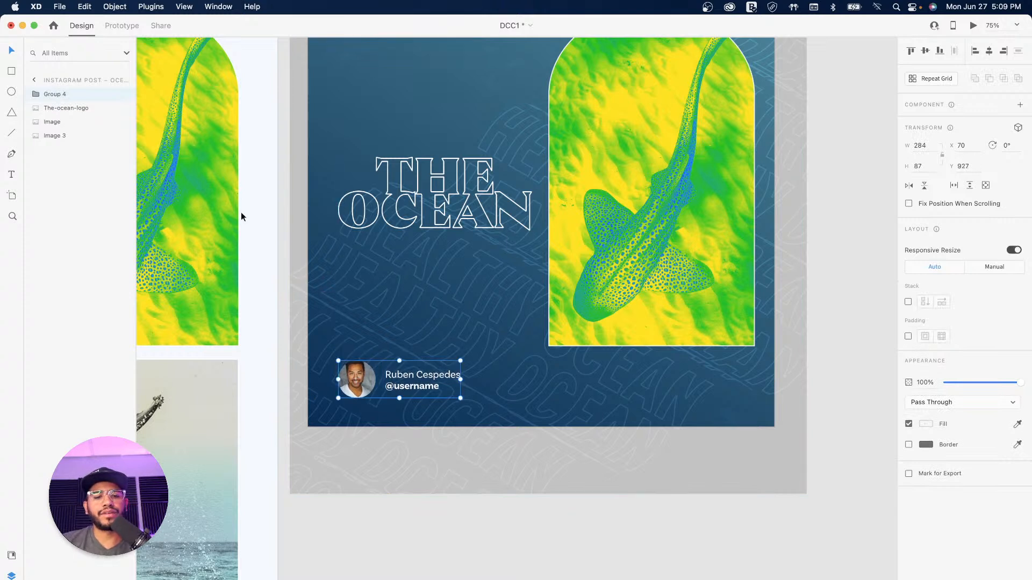
double_click(51, 95)
type("Username-Tag")
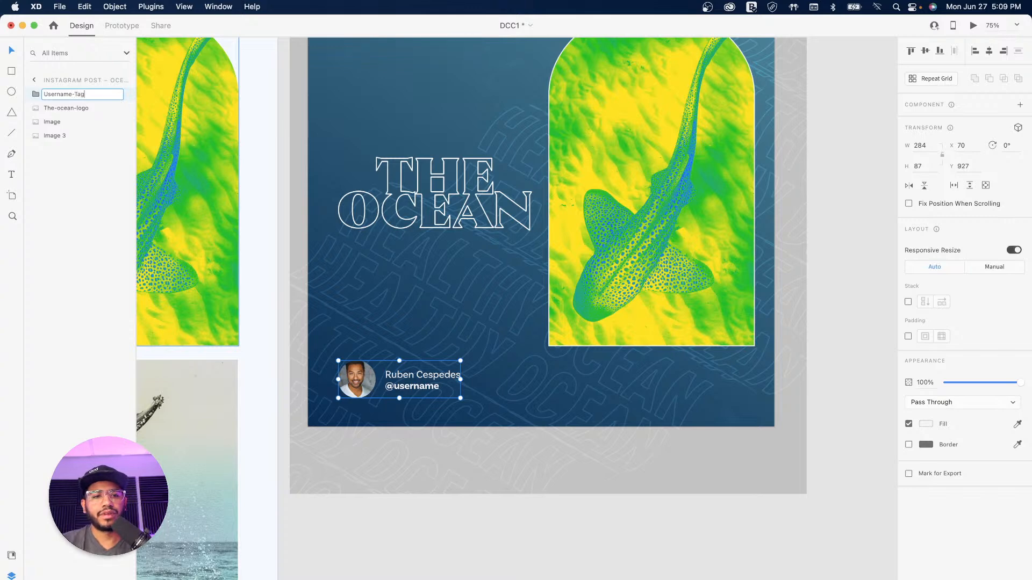
key("Return")
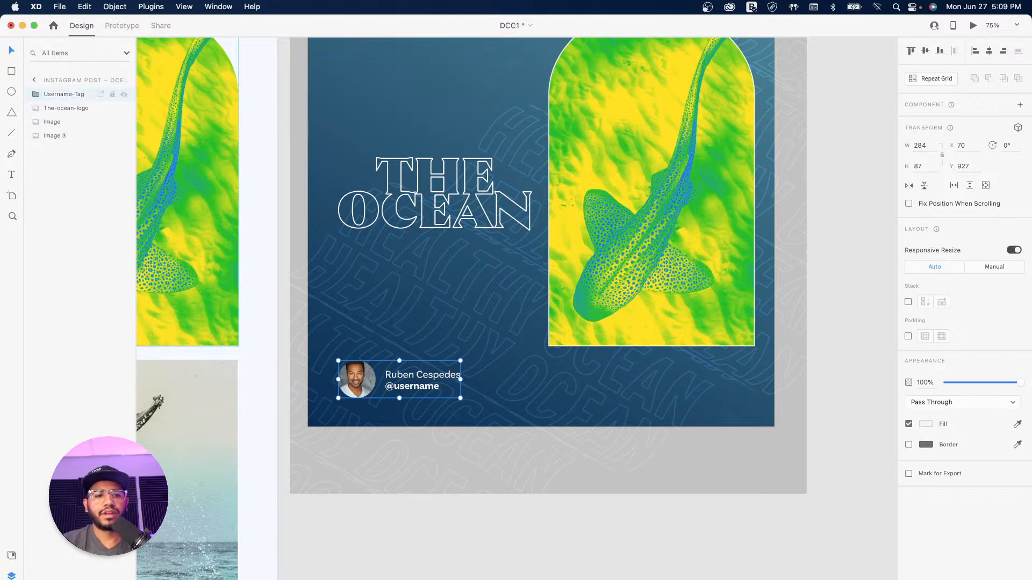
Step: Deselect the group and set the canvas zoom to 50%
left_click(582, 477)
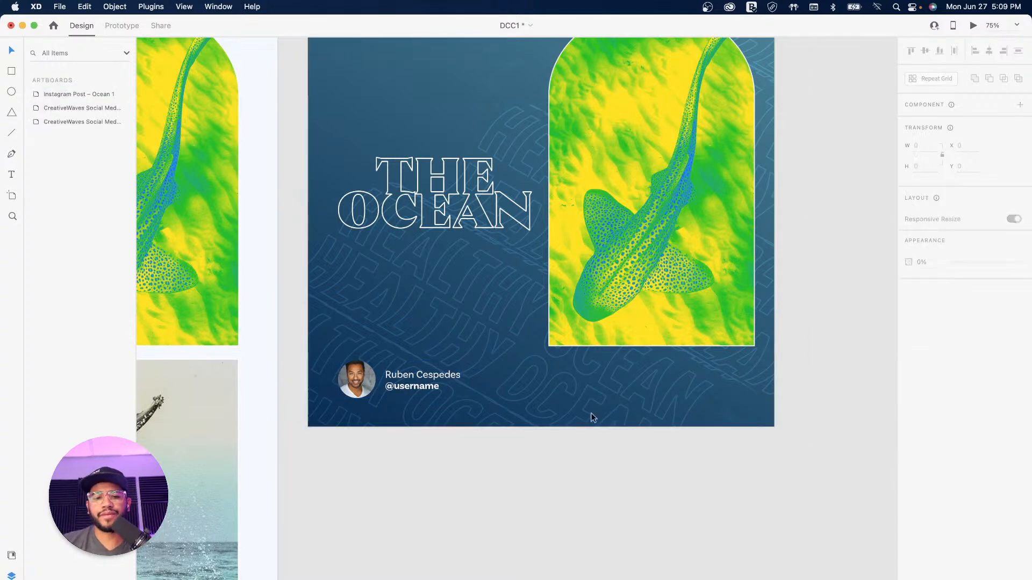
key("super+minus")
key("super+equal")
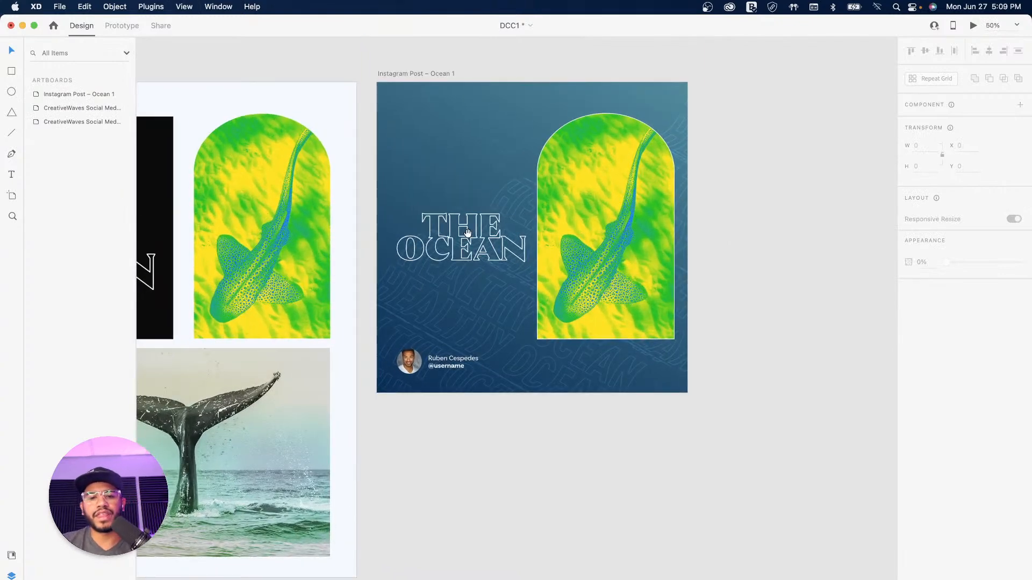
scroll(456, 215, "up", 3)
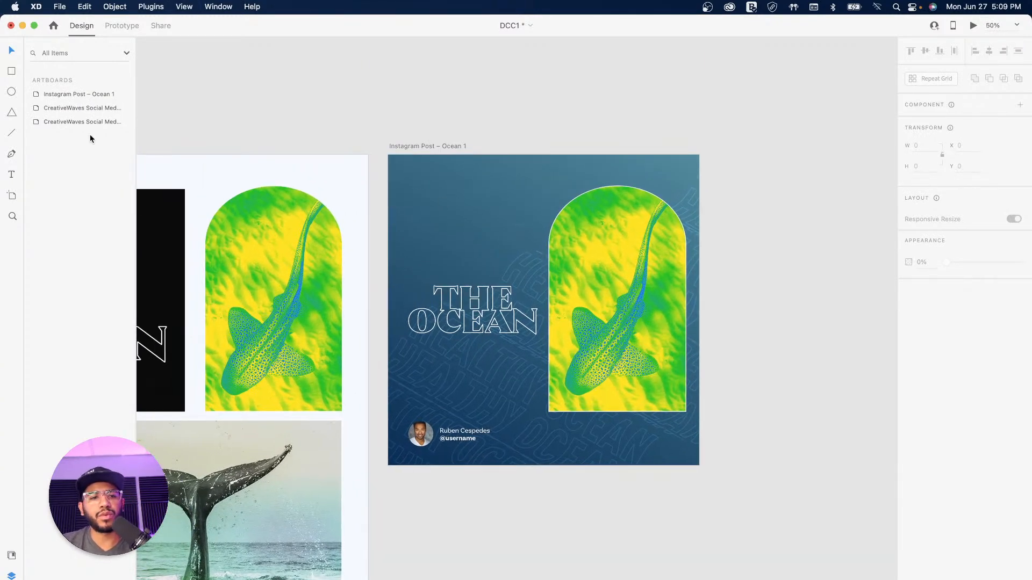
Step: Add '#createwaves' text at the post's top-left in font size 26, Regular weight
left_click(11, 175)
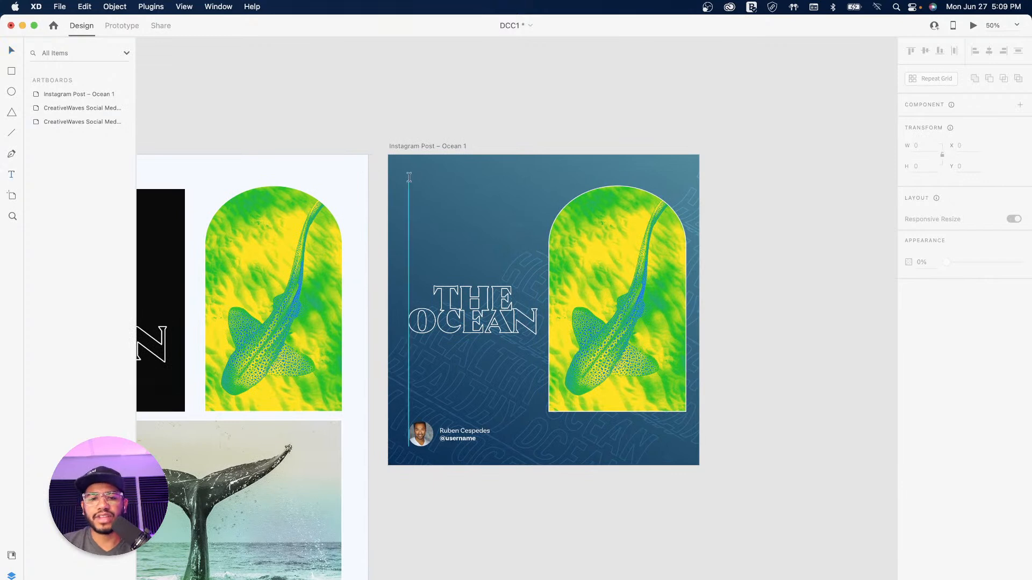
left_click(408, 177)
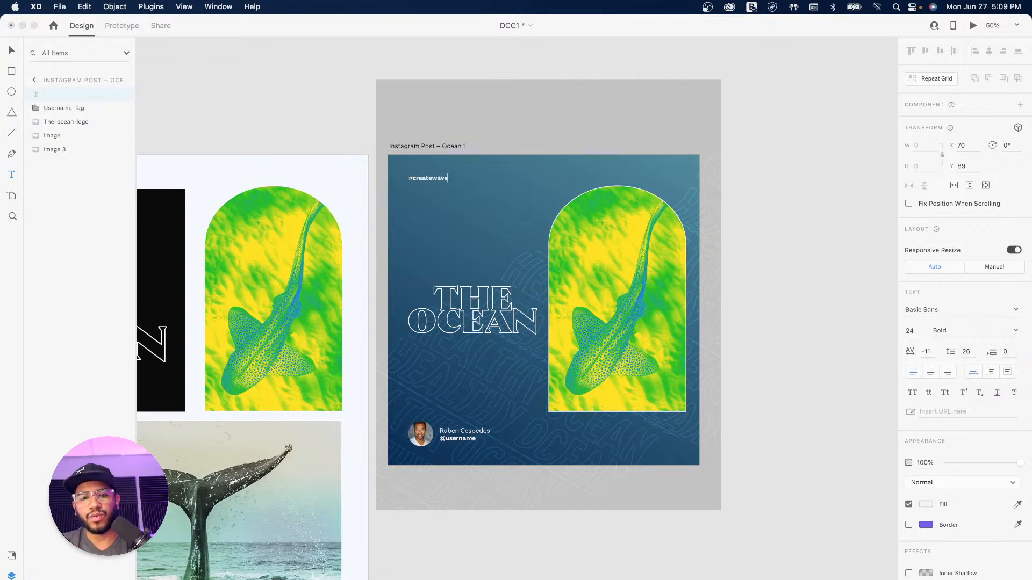
key("Escape")
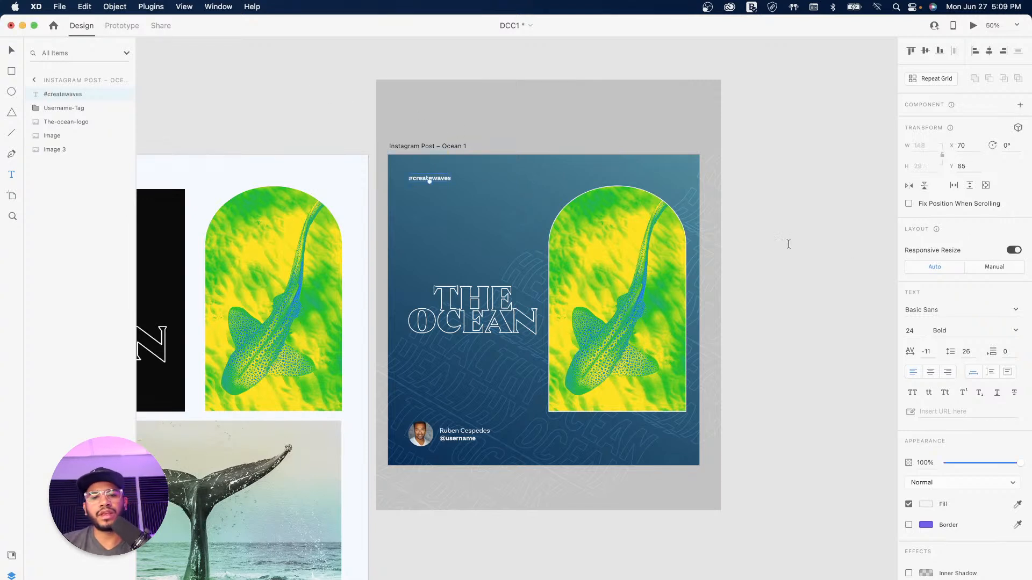
left_click(916, 330)
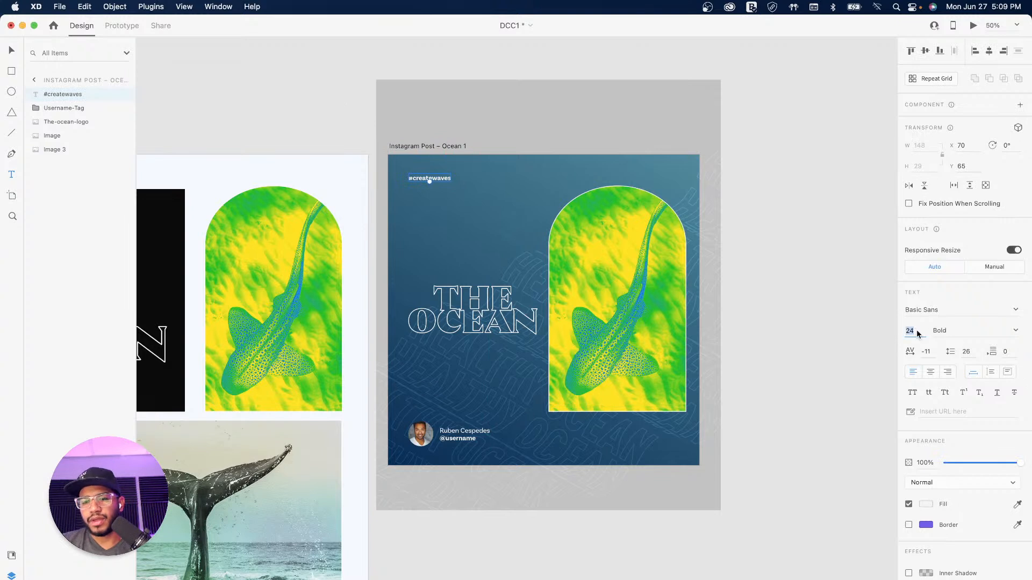
key("Return")
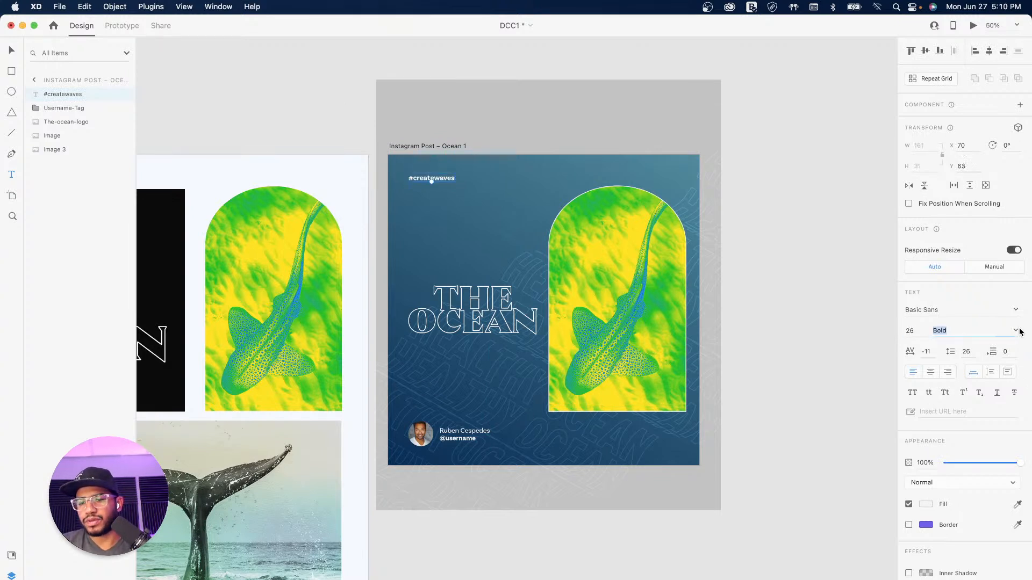
left_click(1002, 330)
left_click(946, 353)
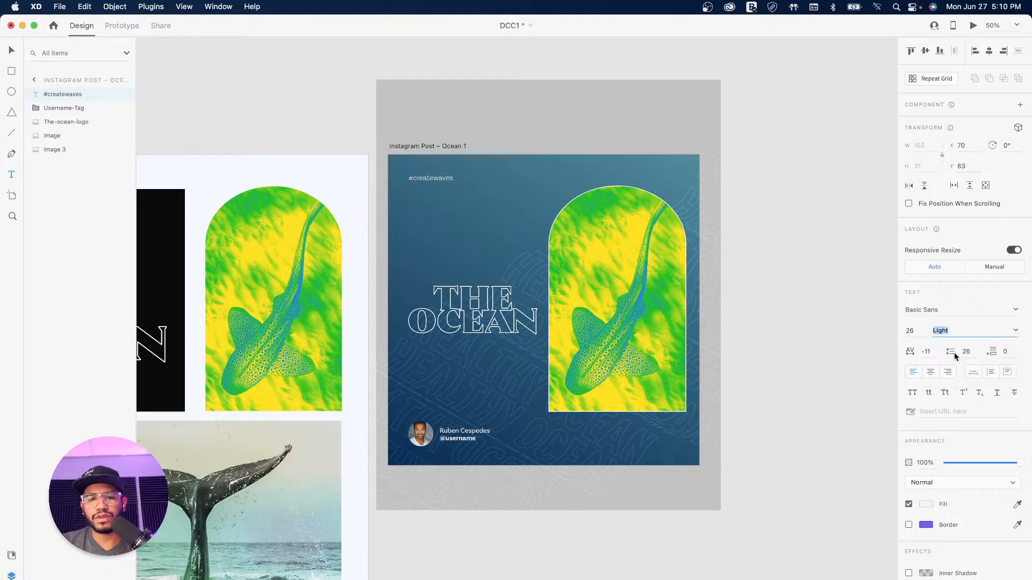
key("Up")
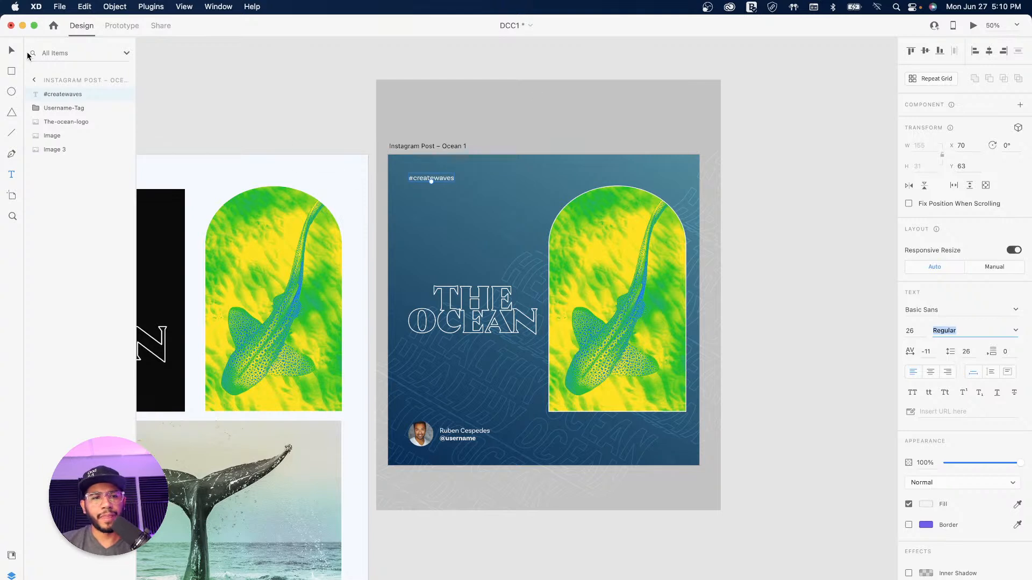
Step: Nudge the hashtag into its final spot above THE OCEAN logo
left_click(295, 97)
left_click_drag(412, 184, 413, 181)
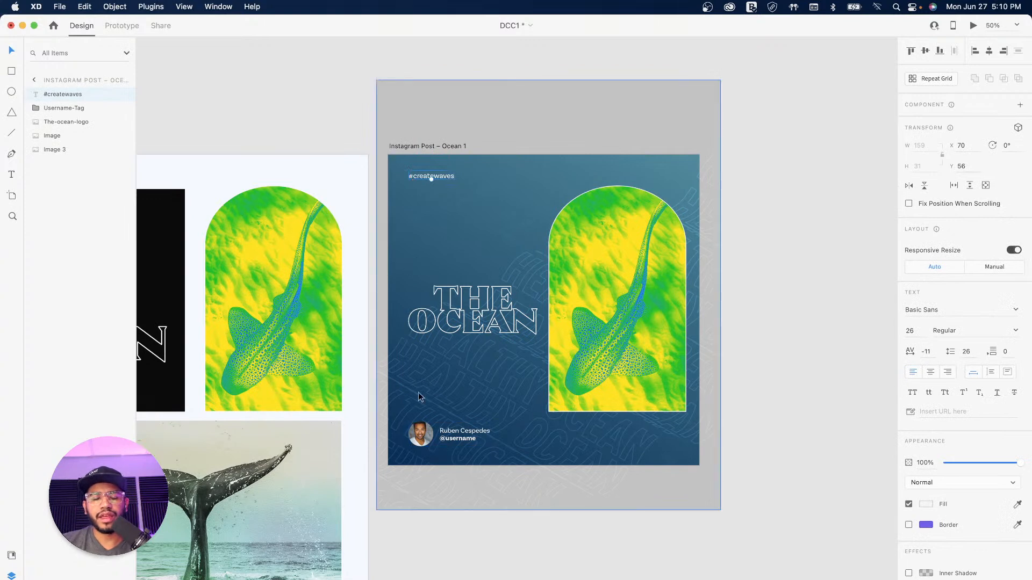
left_click_drag(415, 179, 418, 183)
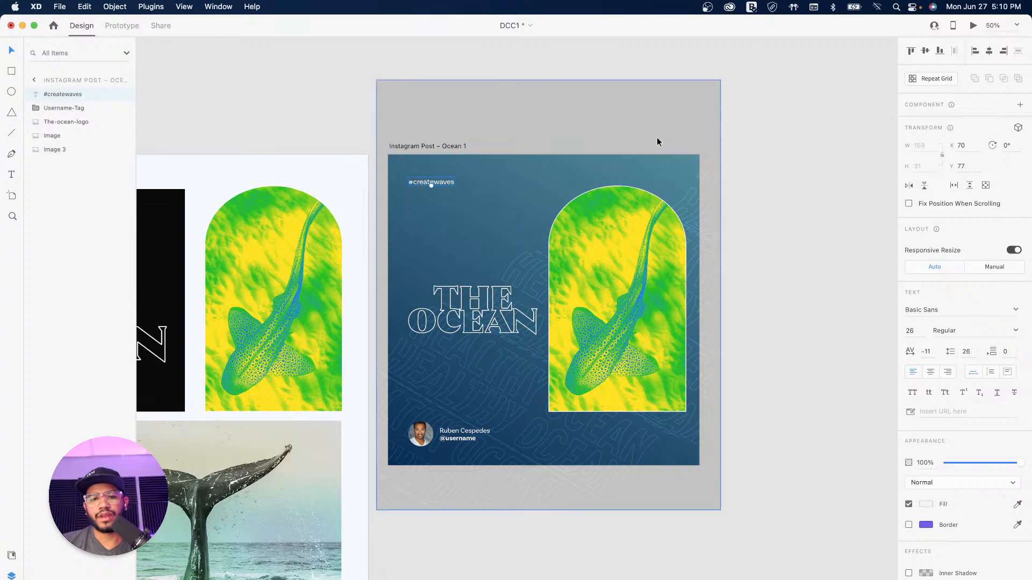
left_click(779, 186)
Step: Pan to bring the Assets artboard and the black THE OCEAN artboard into view
mouse_move(534, 289)
left_mouse_down()
mouse_move(716, 356)
mouse_move(558, 281)
mouse_move(509, 300)
mouse_move(511, 291)
mouse_move(675, 276)
left_mouse_up()
left_click_drag(560, 300, 732, 293)
mouse_move(471, 329)
left_mouse_down()
mouse_move(712, 305)
mouse_move(541, 323)
left_mouse_up()
left_click_drag(737, 309, 627, 312)
left_click_drag(691, 299, 610, 259)
left_click_drag(525, 244, 483, 273)
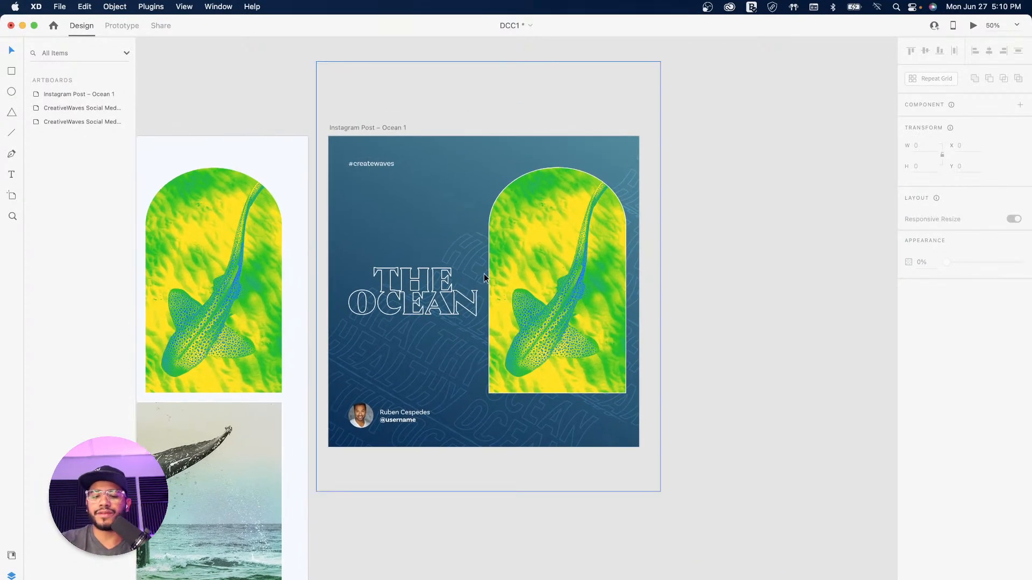
scroll(483, 273, "down", 3)
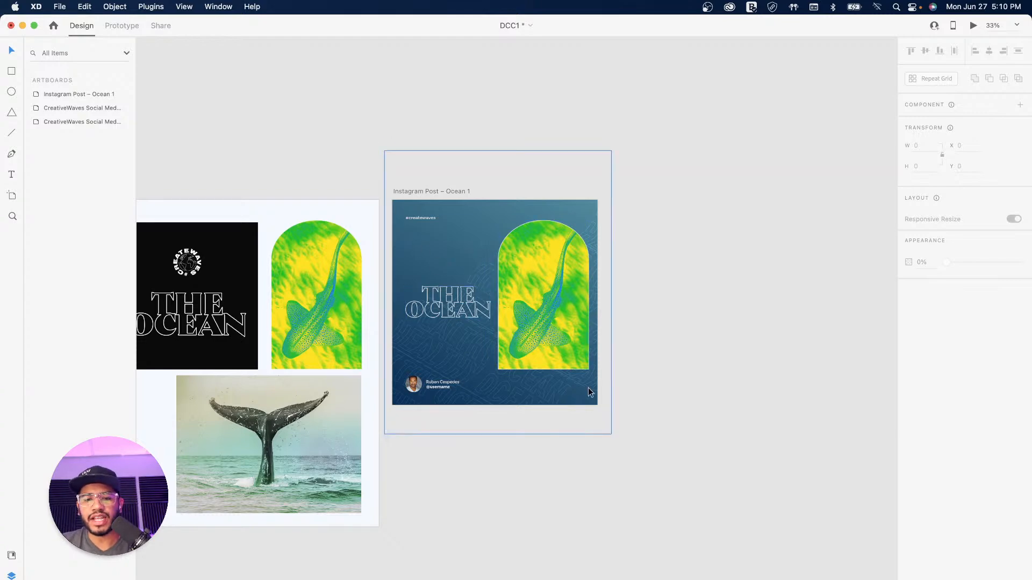
Step: In the Icons 4 Design plugin, search 'arrow' and insert the arrow-left icon
left_click_drag(540, 290, 576, 283)
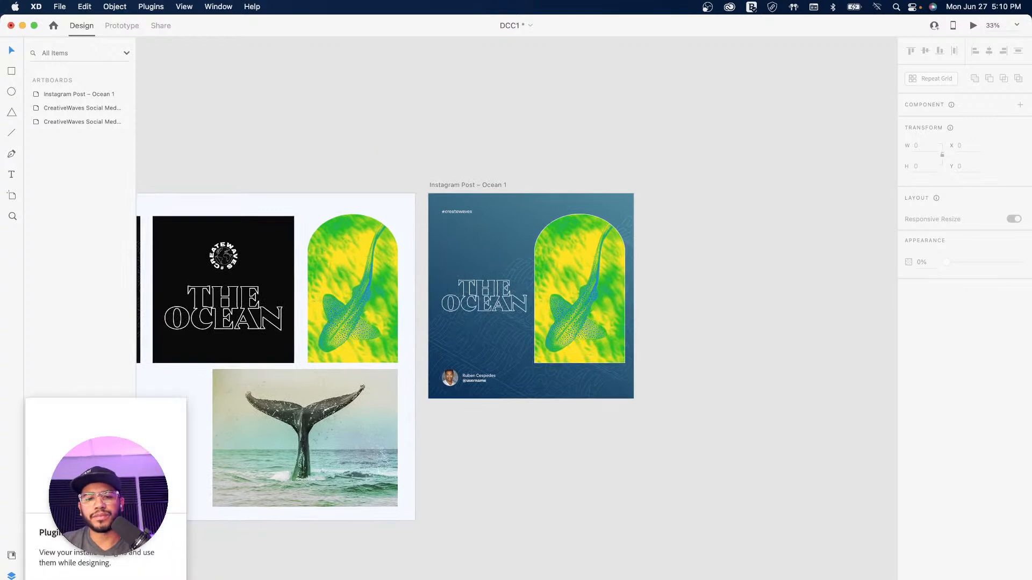
left_click(11, 555)
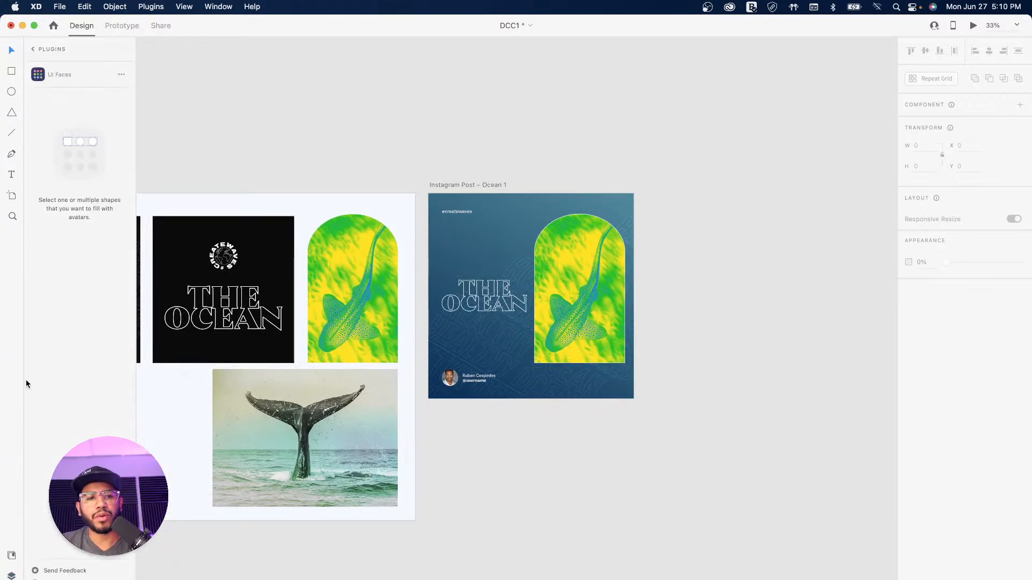
left_click(34, 49)
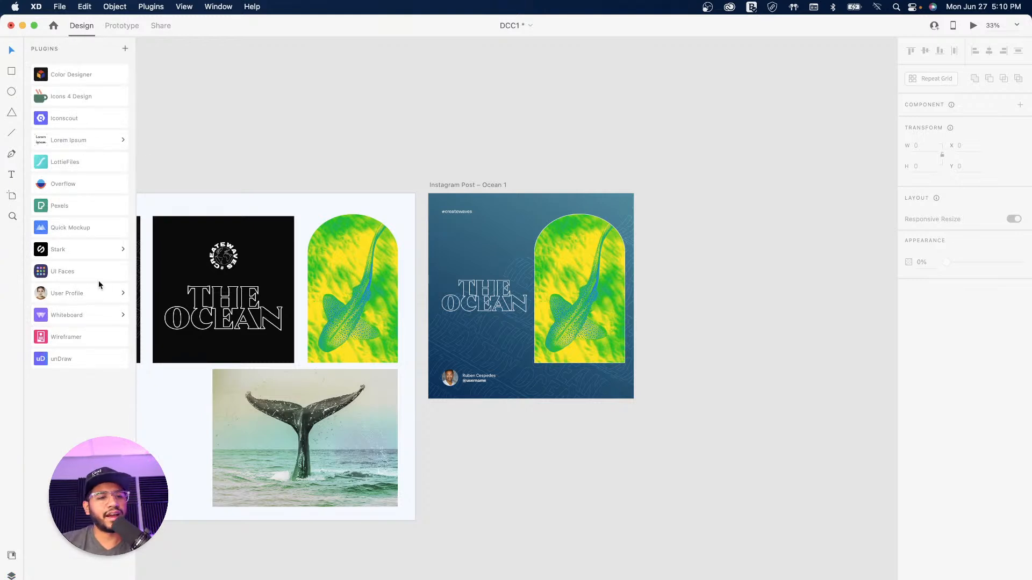
left_click(69, 95)
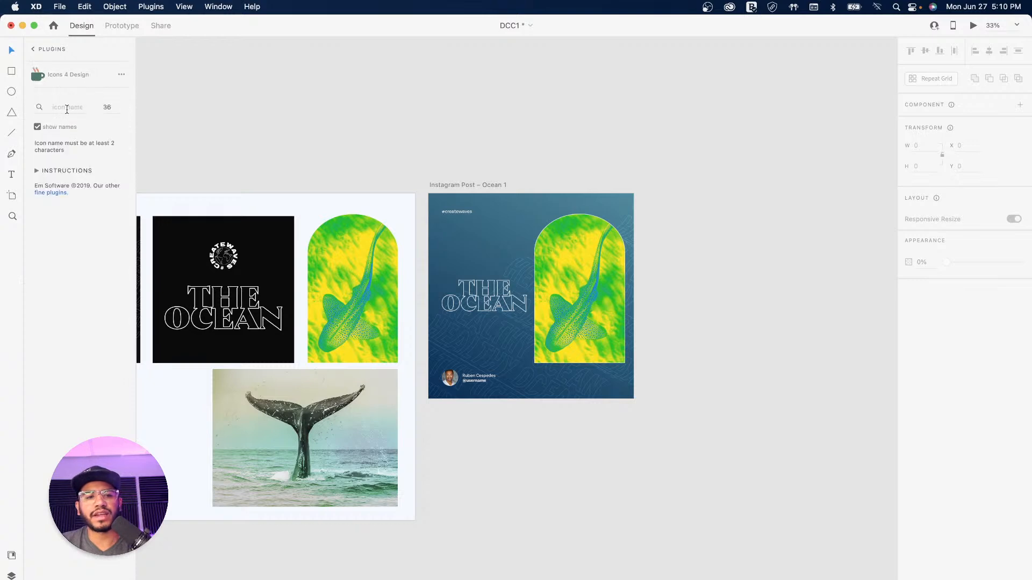
type("arrow")
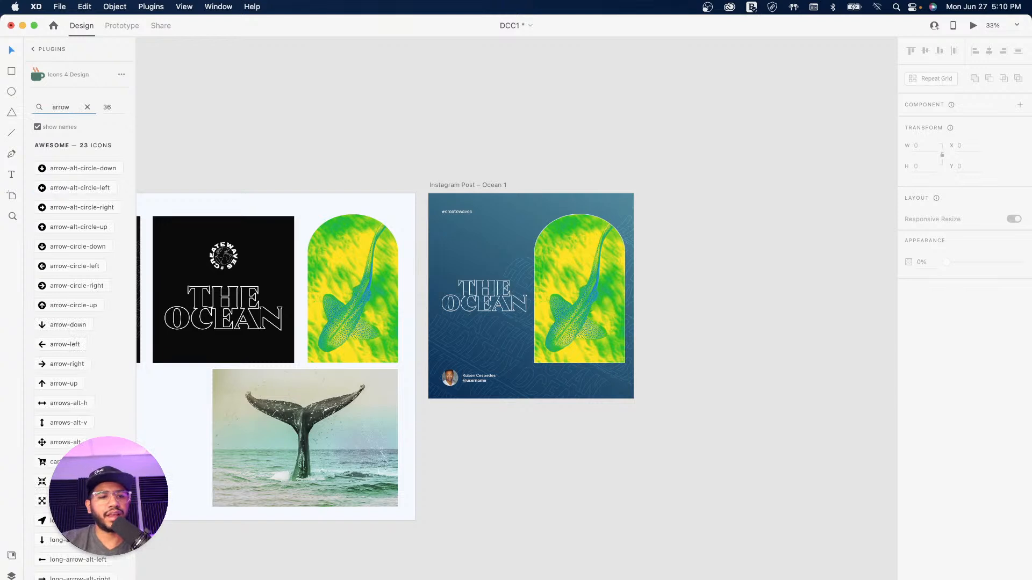
scroll(67, 376, "down", 10)
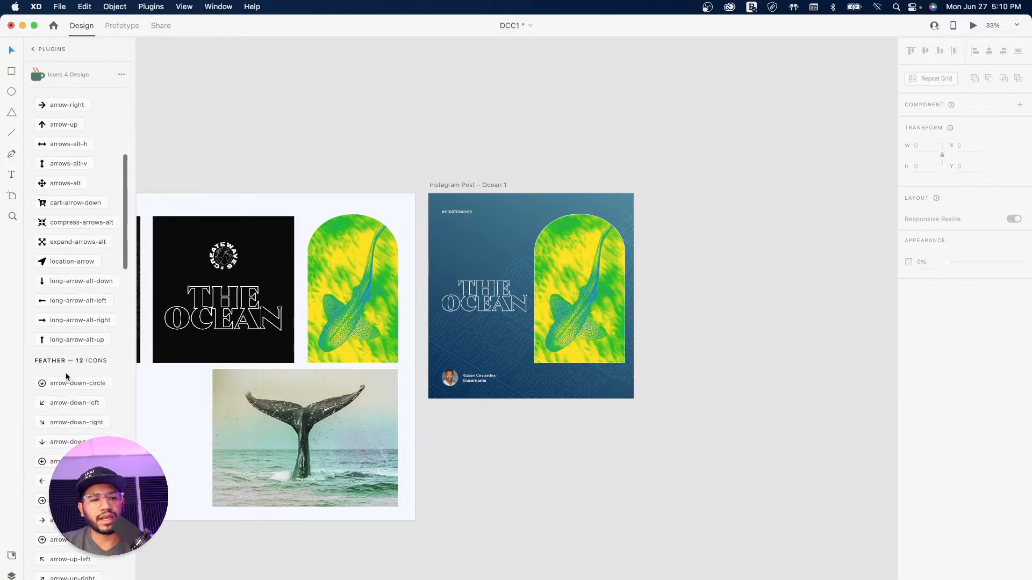
scroll(67, 376, "down", 5)
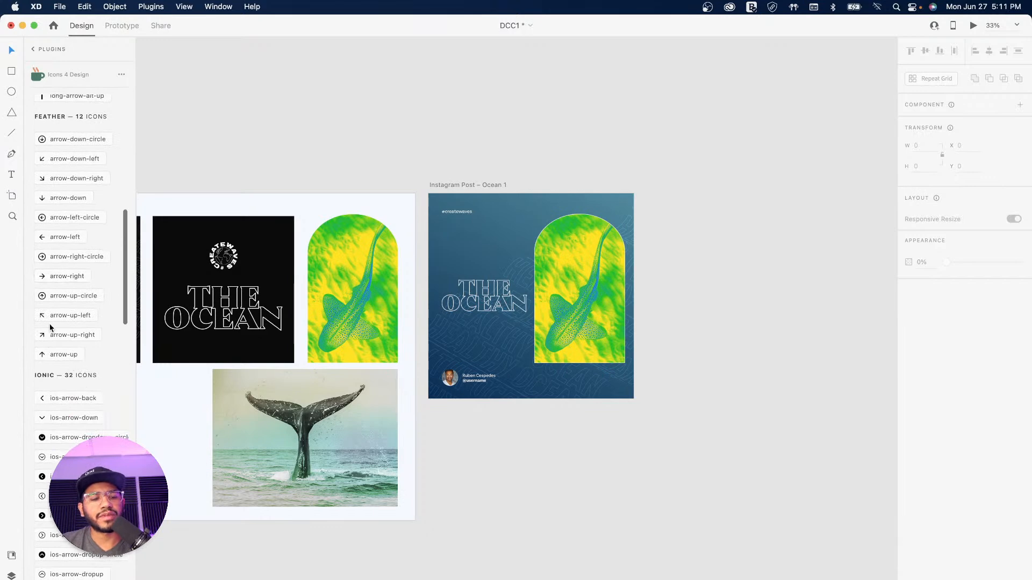
left_click(53, 236)
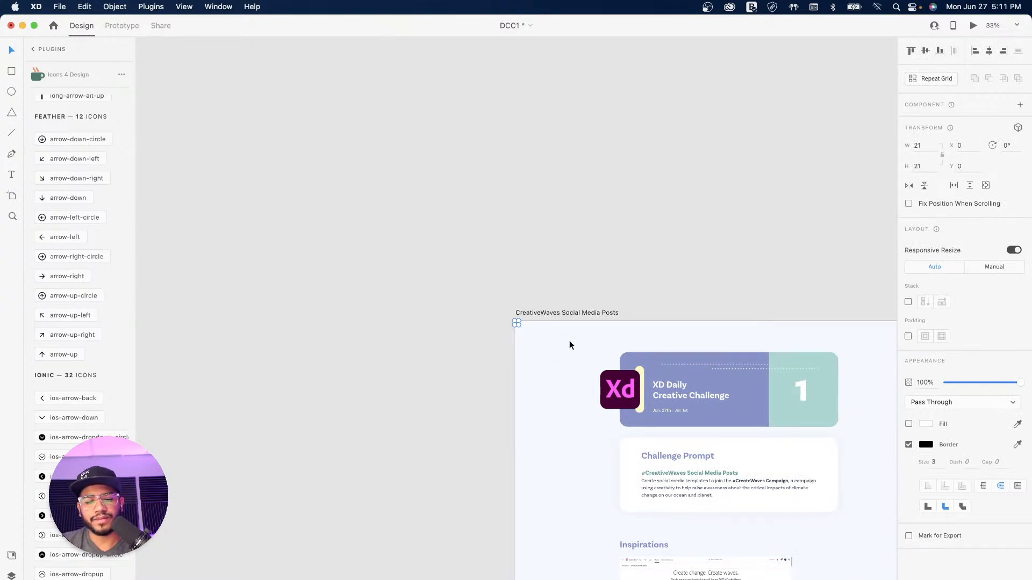
Step: Cut the inserted arrow icon from the canvas and select the Instagram Post – Ocean 1 artboard
left_click(651, 272)
left_click_drag(659, 281, 499, 263)
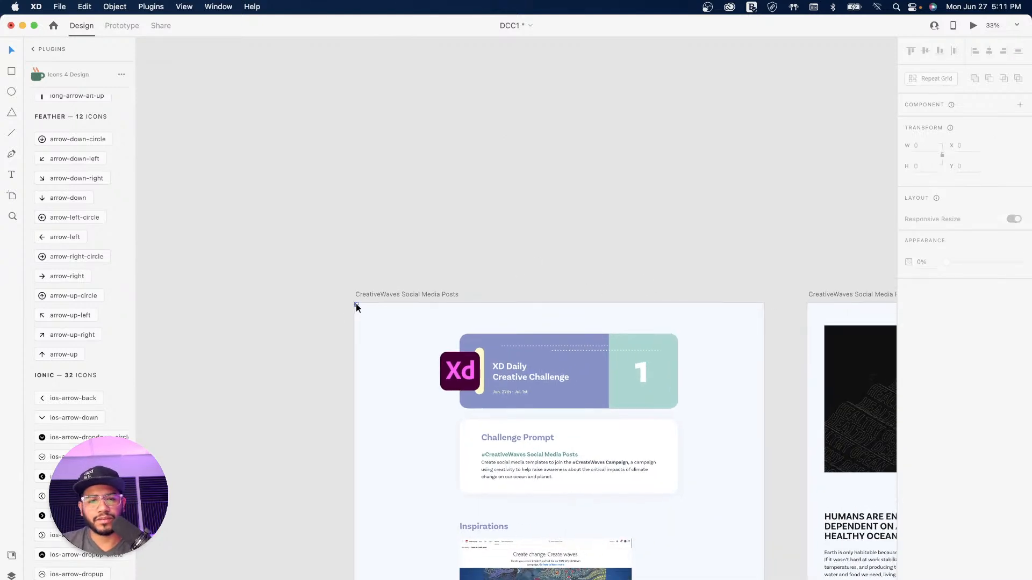
left_click(355, 304)
key("super+x")
left_click_drag(602, 265, 258, 207)
left_click_drag(675, 297, 313, 253)
left_click_drag(628, 285, 394, 282)
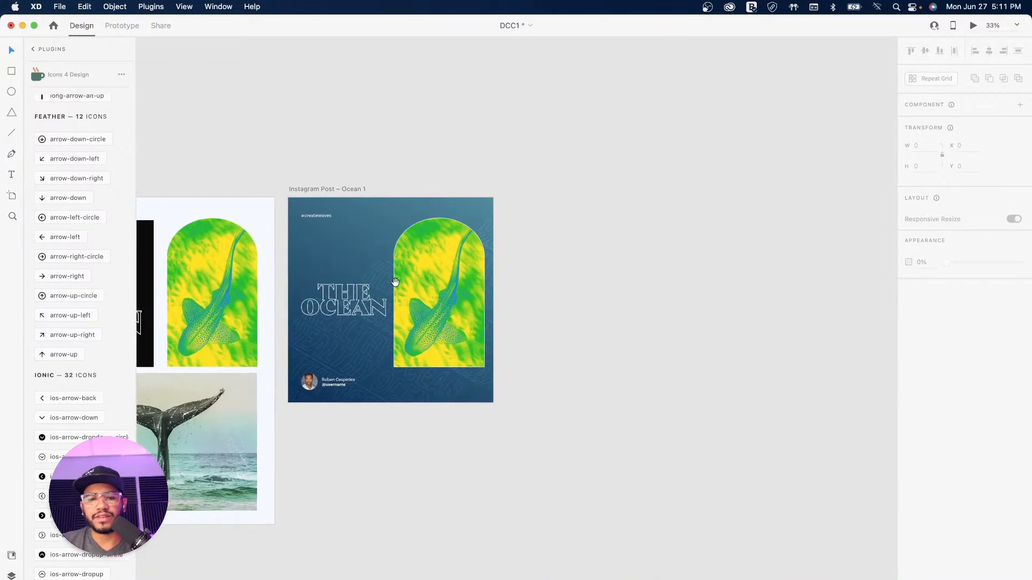
left_click(327, 189)
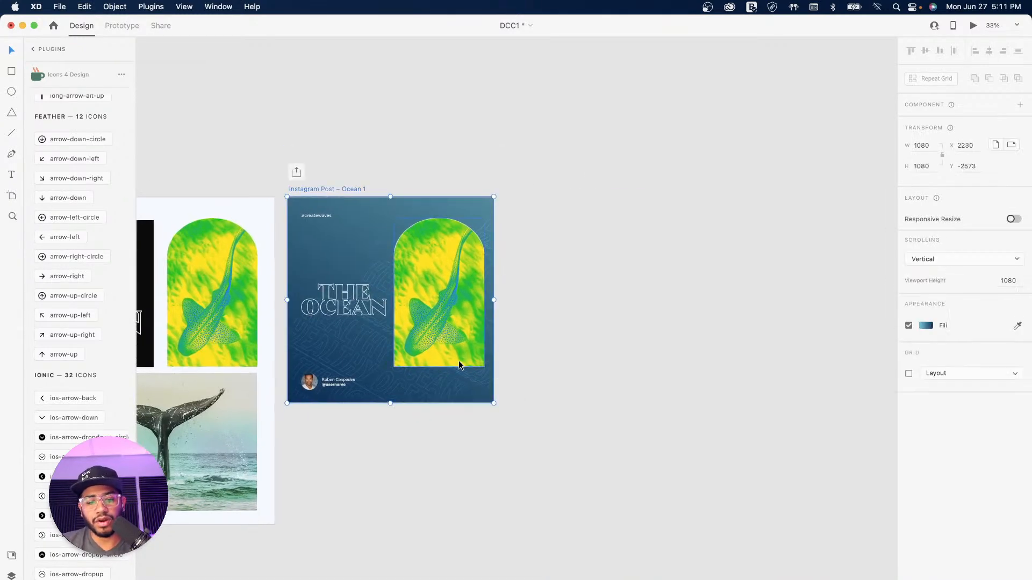
Step: Paste the arrow icon into the Ocean 1 post with a white #FFFFFF border
key("super+v")
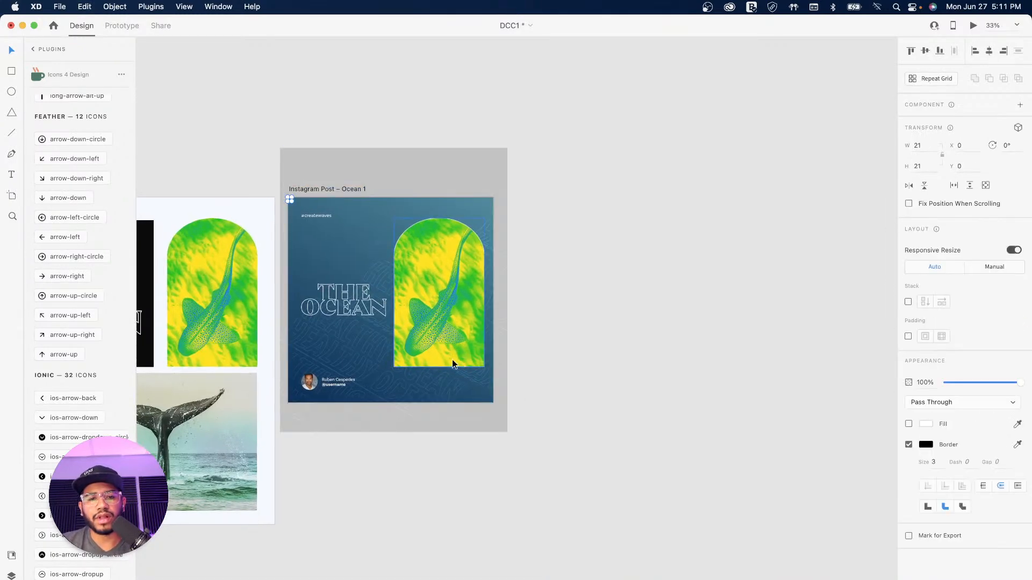
left_click(926, 449)
left_click(789, 380)
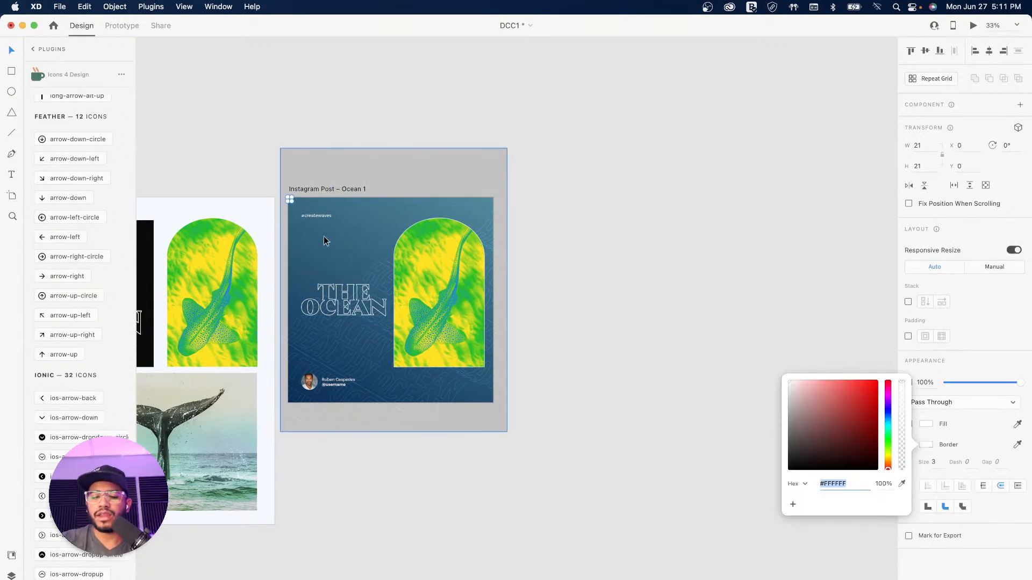
Step: Zoom in on the post and drag the arrow icon to its bottom-right corner
key("super+plus")
key("super+plus")
key("space")
left_click_drag(206, 134, 495, 214)
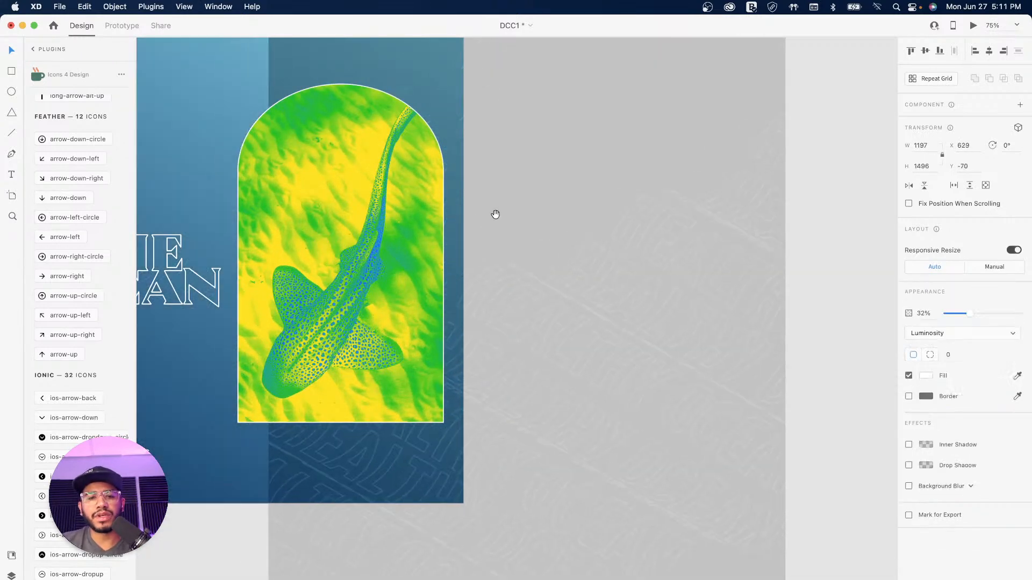
key("super+z")
key("space")
left_click_drag(290, 129, 562, 187)
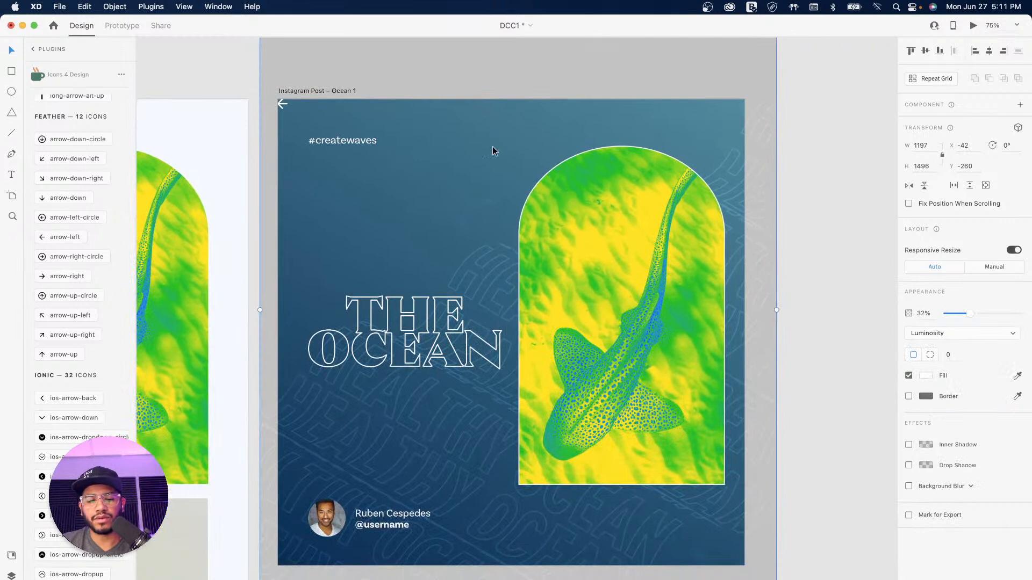
left_click(807, 153)
left_click(652, 128)
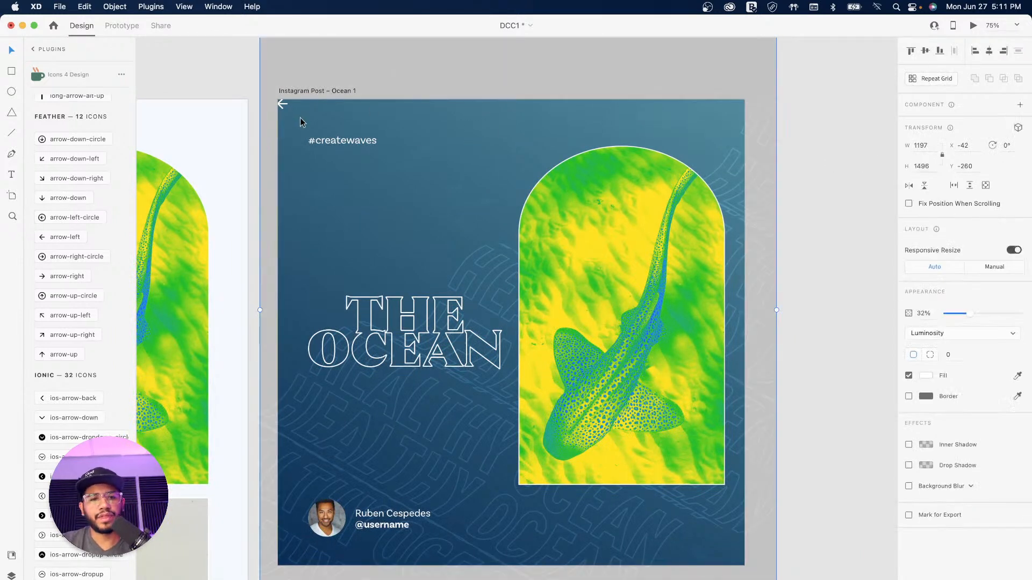
left_click(282, 104)
left_click_drag(283, 104, 718, 526)
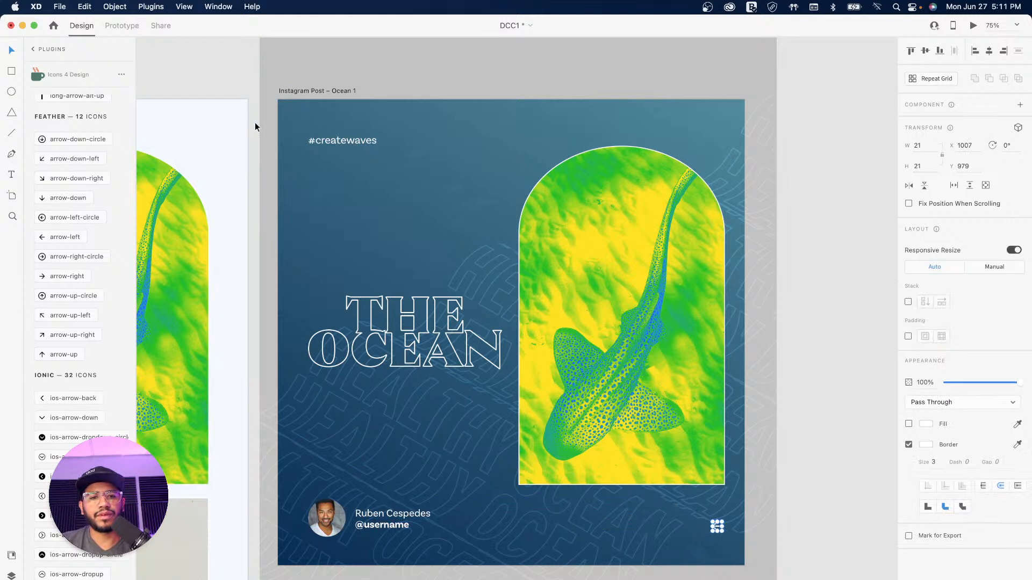
left_click(434, 137)
Step: Lock the Image 3 background pattern layer with Cmd+L
left_click(12, 575)
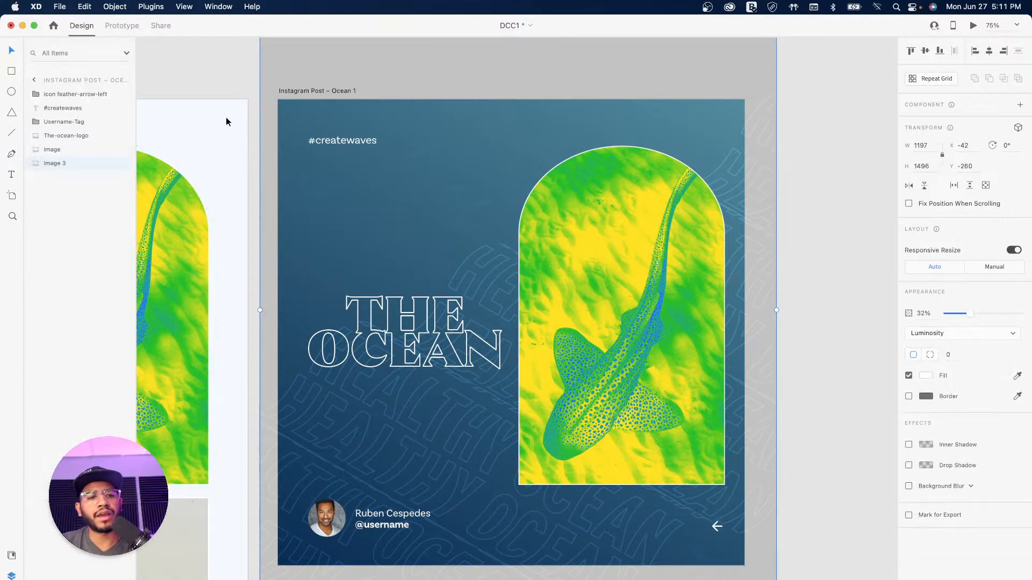
left_click(52, 150)
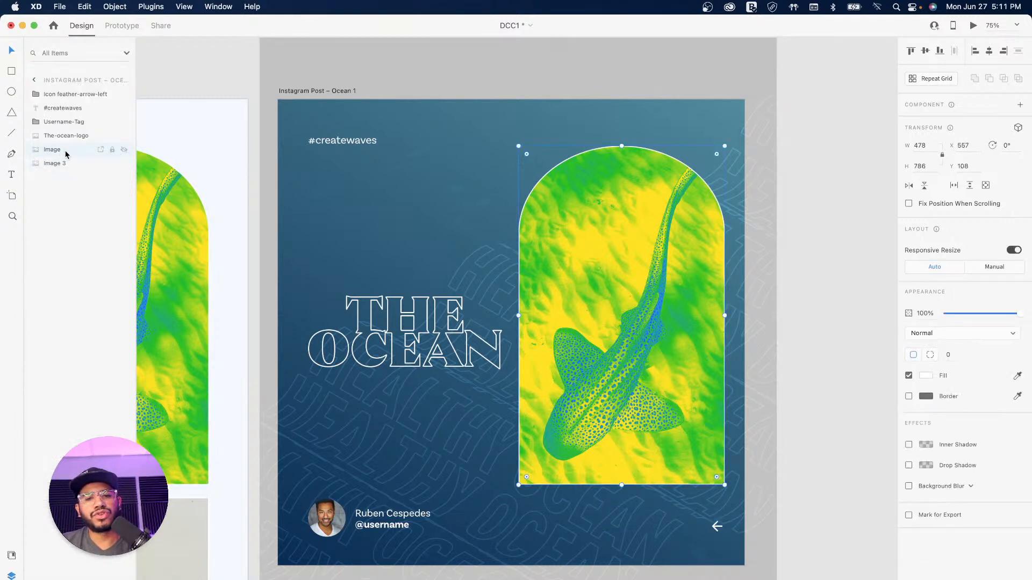
left_click(59, 163)
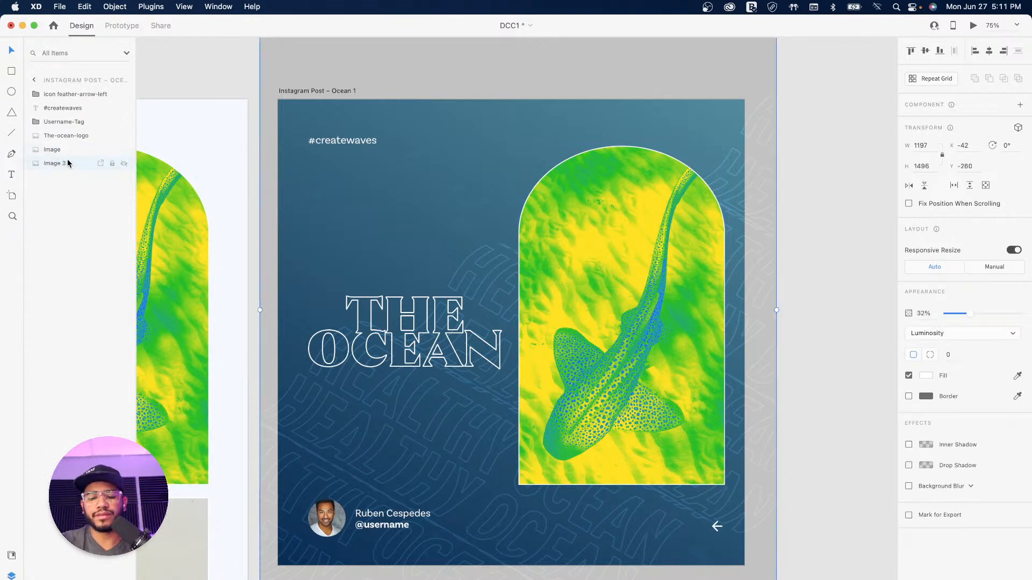
key("super+l")
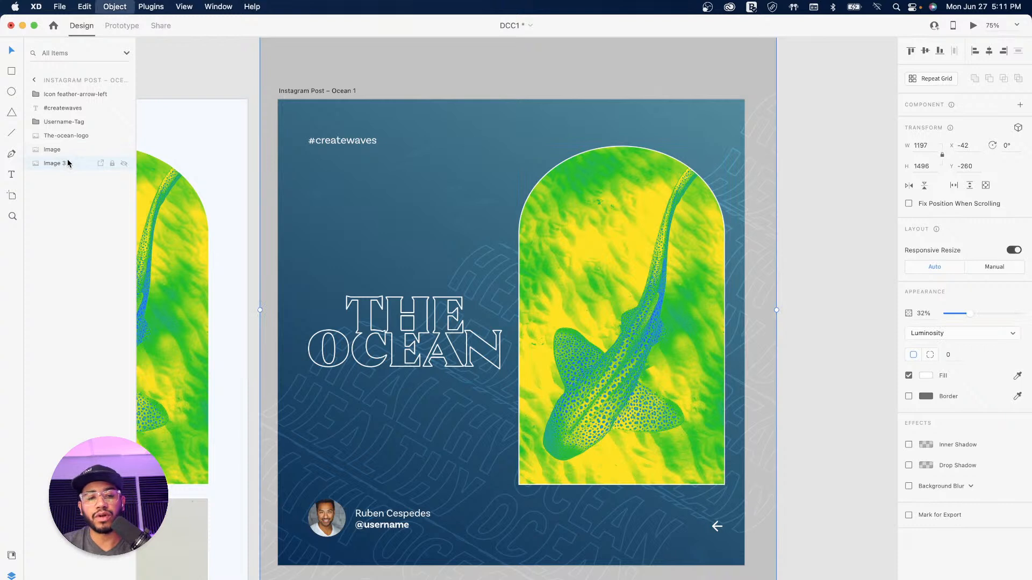
left_click_drag(456, 119, 421, 128)
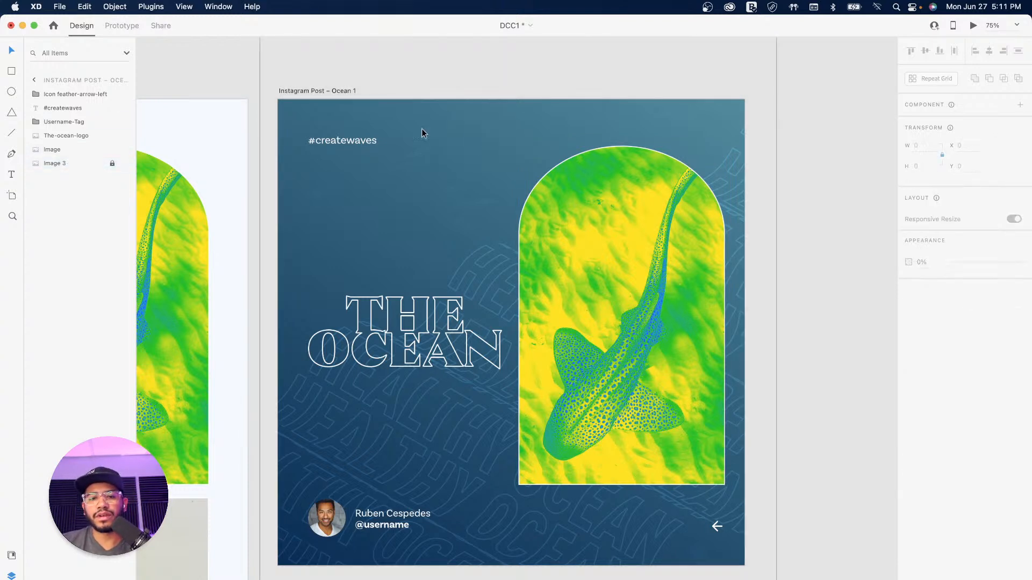
Step: Nudge the arrow icon slightly up and right to 1014, 971
left_click(717, 529)
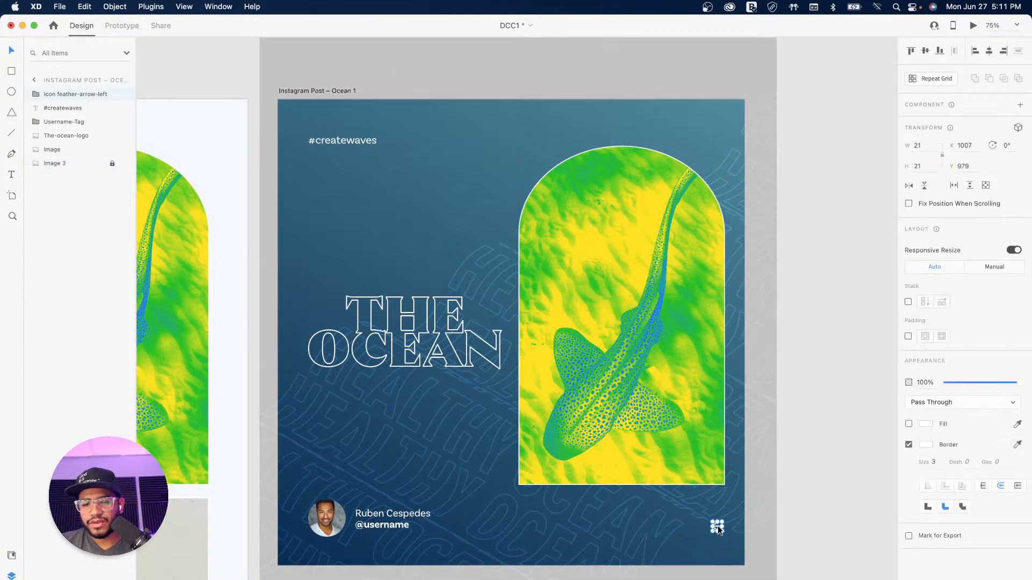
left_click_drag(718, 529, 720, 524)
left_click(830, 382)
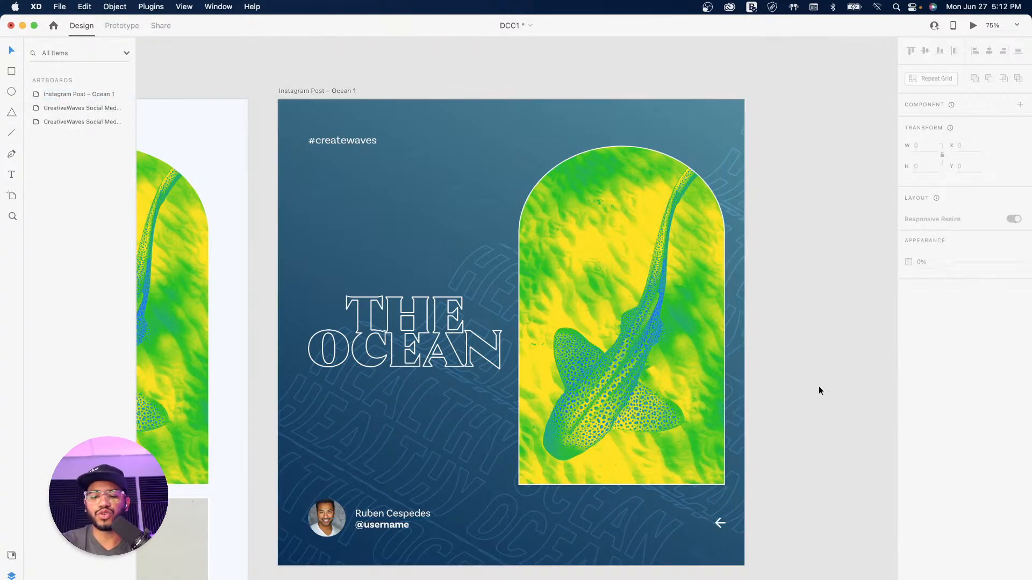
Step: Duplicate the Ocean 1 artboard beside the original as 'Instagram Post – Ocean 1 – 1'
key("super+minus")
key("super+minus")
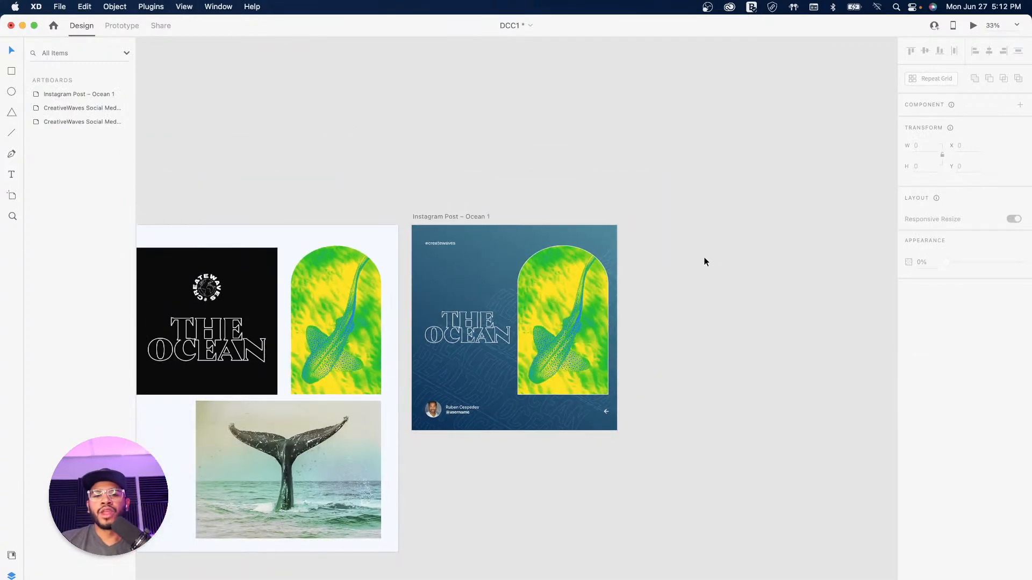
left_click_drag(524, 210, 698, 224)
left_click(421, 227)
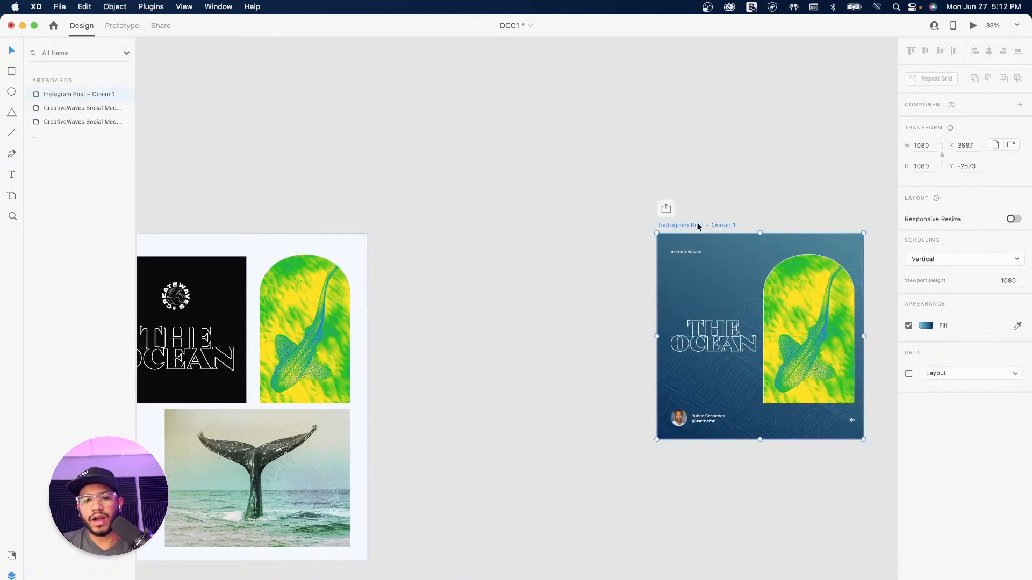
key("super+z")
left_click_drag(437, 225, 628, 229)
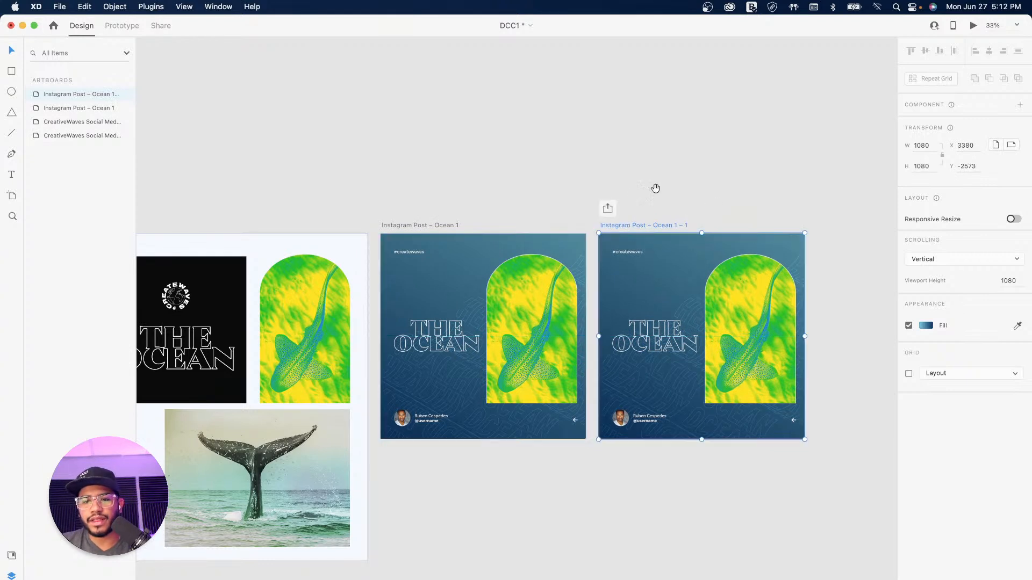
scroll(676, 187, "right", 3)
Step: Delete the shark image from the copy and shrink THE OCEAN logo into its top-right corner
left_click(674, 286)
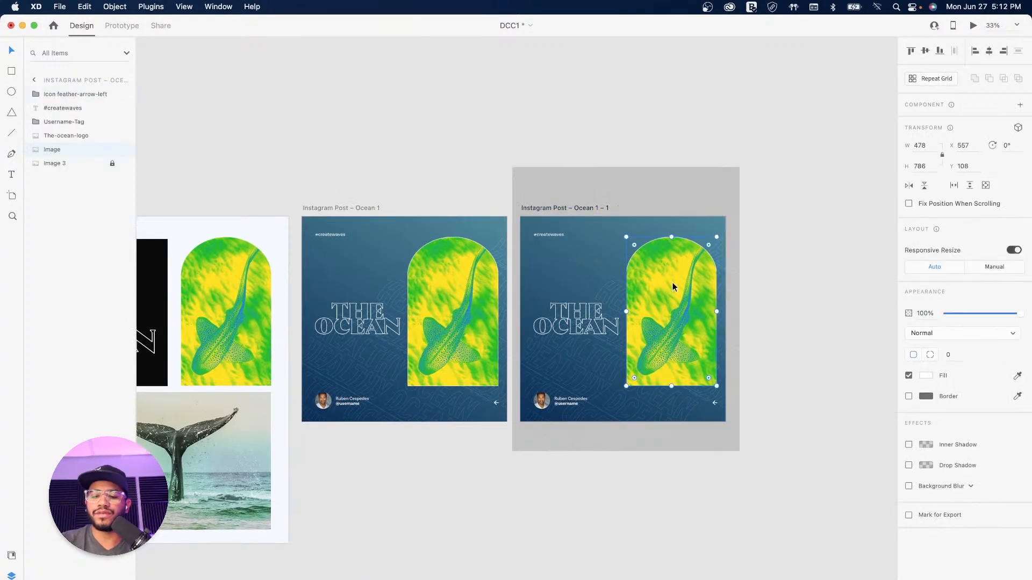
key("Delete")
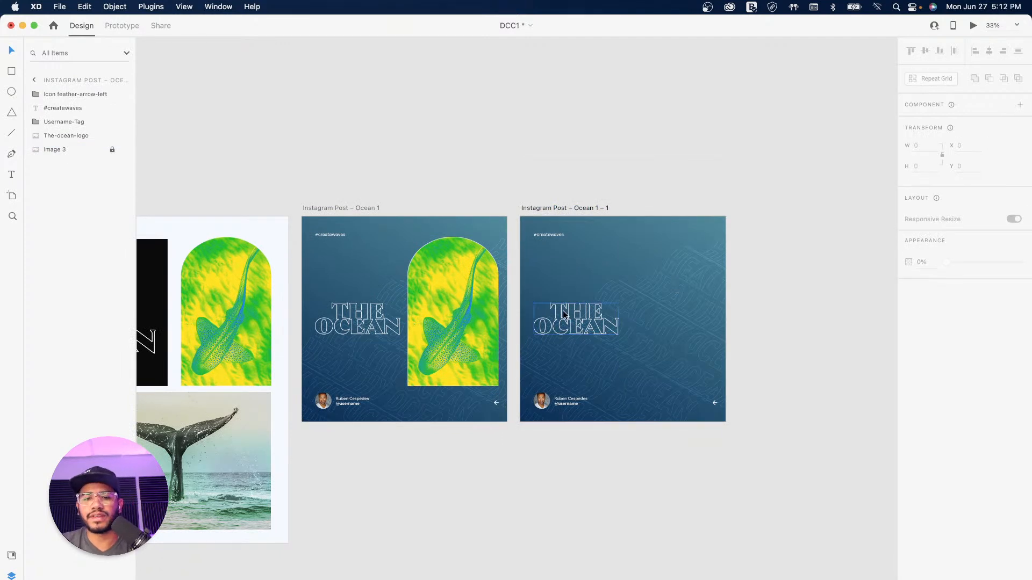
left_click(563, 310)
left_click_drag(618, 335, 680, 245)
left_click(839, 363)
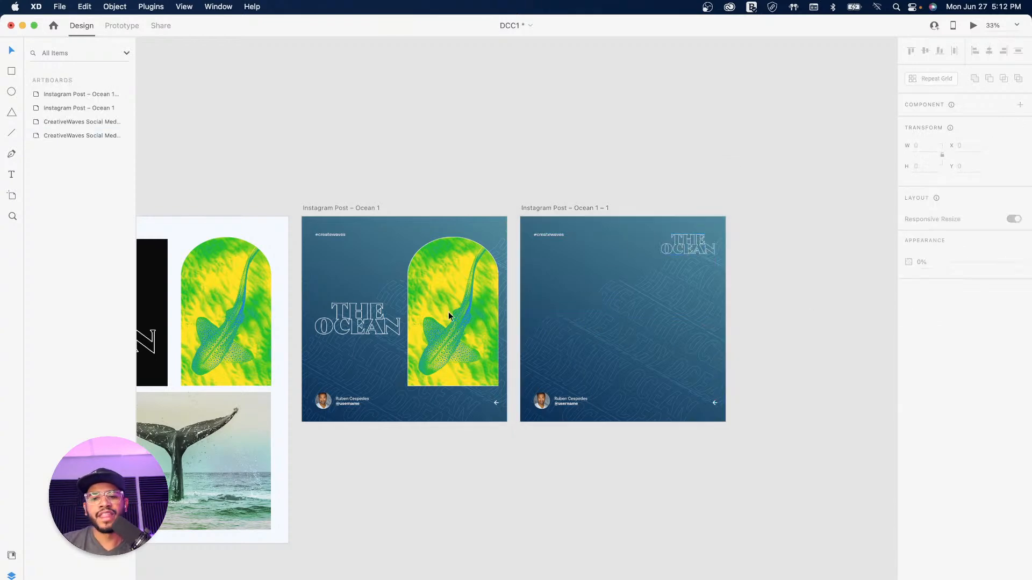
left_click_drag(329, 324, 552, 317)
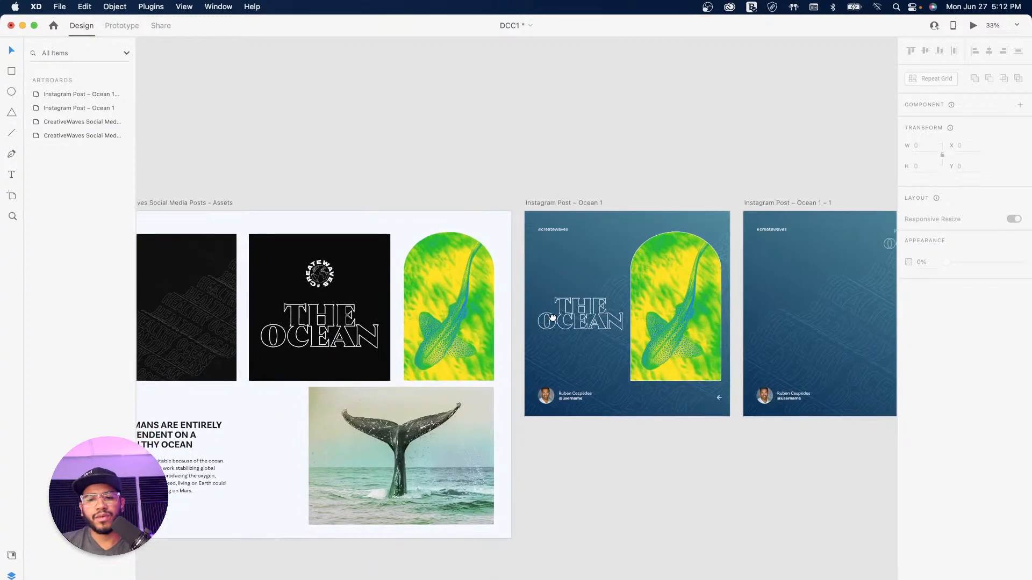
Step: Copy the heading and body text from the Assets artboard onto the duplicated post
left_click(193, 436)
left_click(191, 483, "shift")
left_click_drag(179, 438, 818, 309)
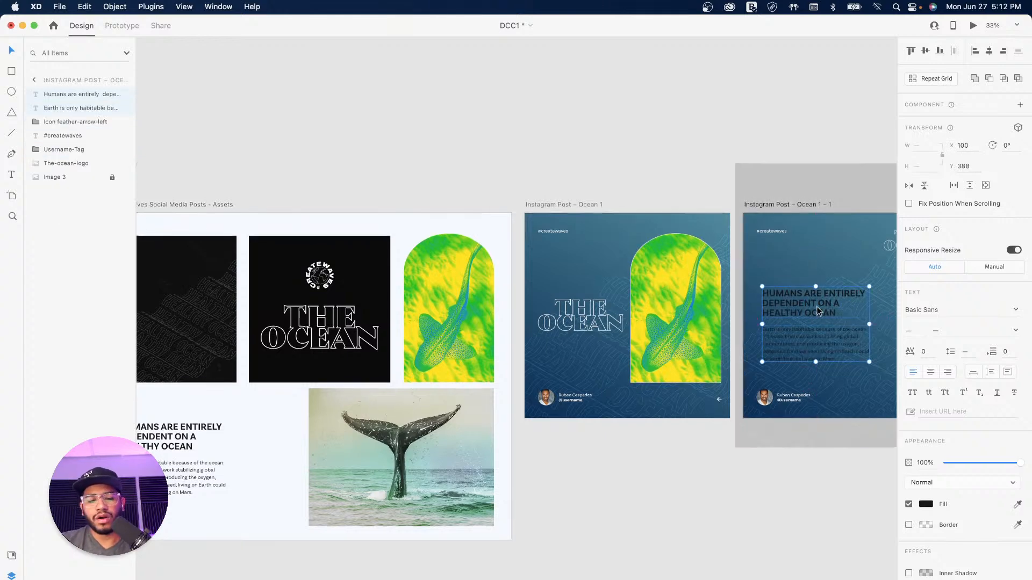
scroll(771, 311, "right", 10)
scroll(771, 312, "down", 1)
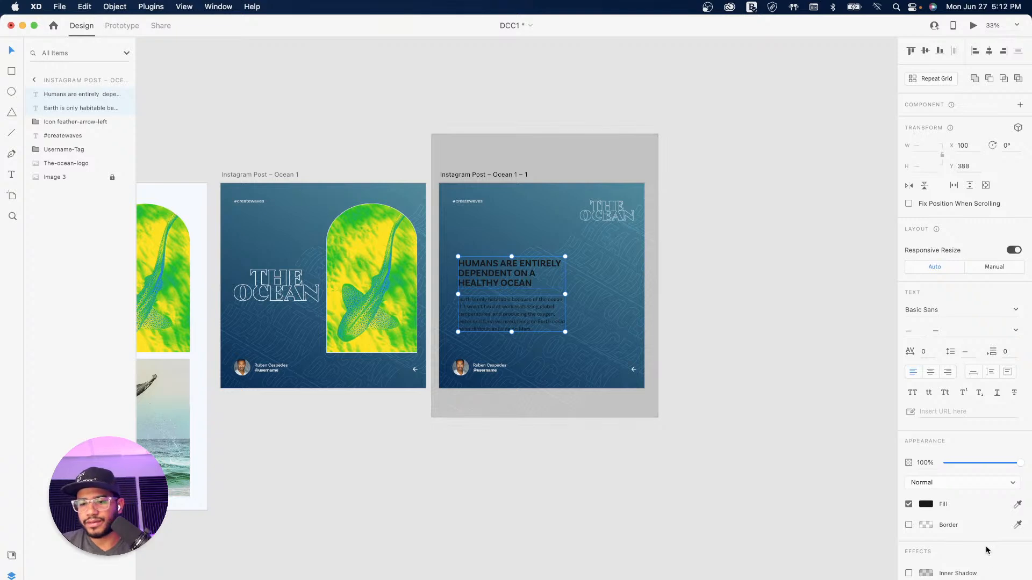
Step: Make the heading and body text white #FFFFFF and move the block up and left
left_click(924, 505)
left_click_drag(826, 466, 562, 333)
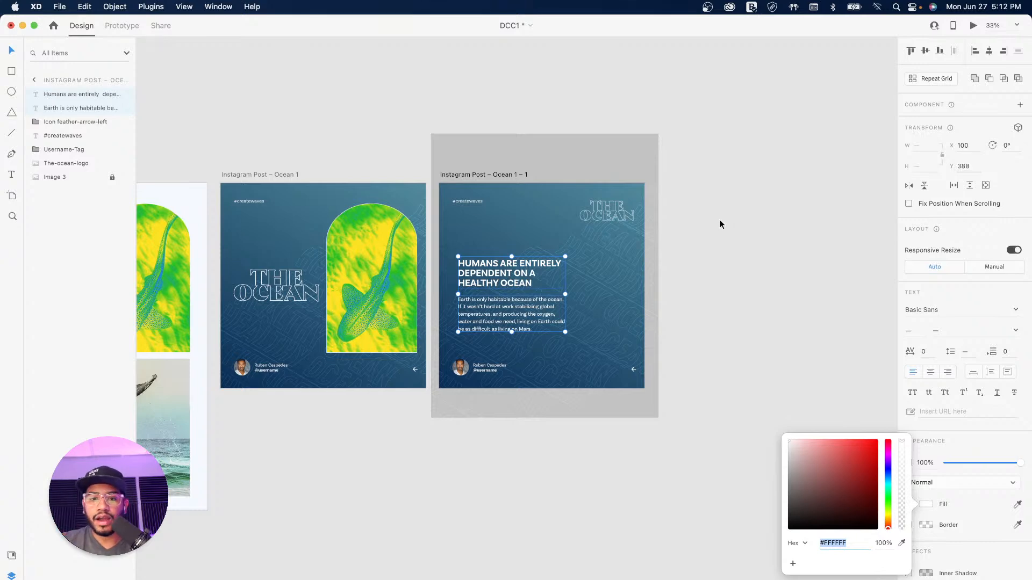
key("super+equal")
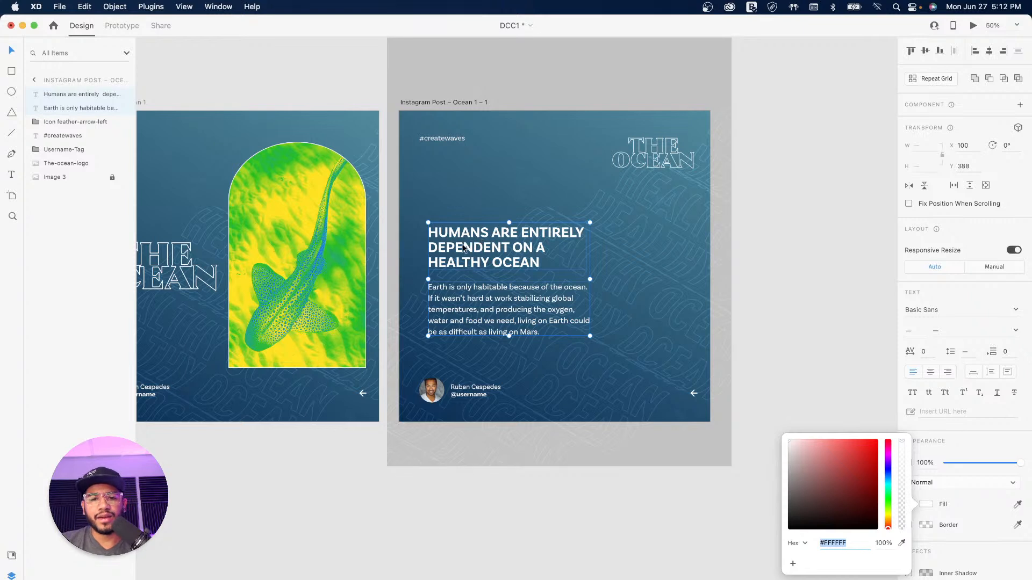
left_click_drag(462, 252, 453, 243)
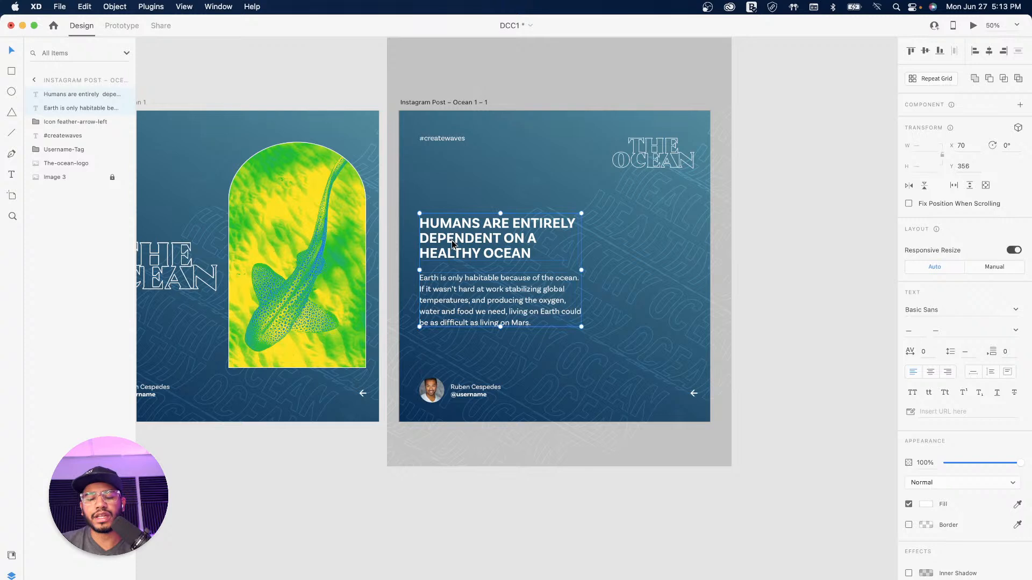
left_click(663, 228)
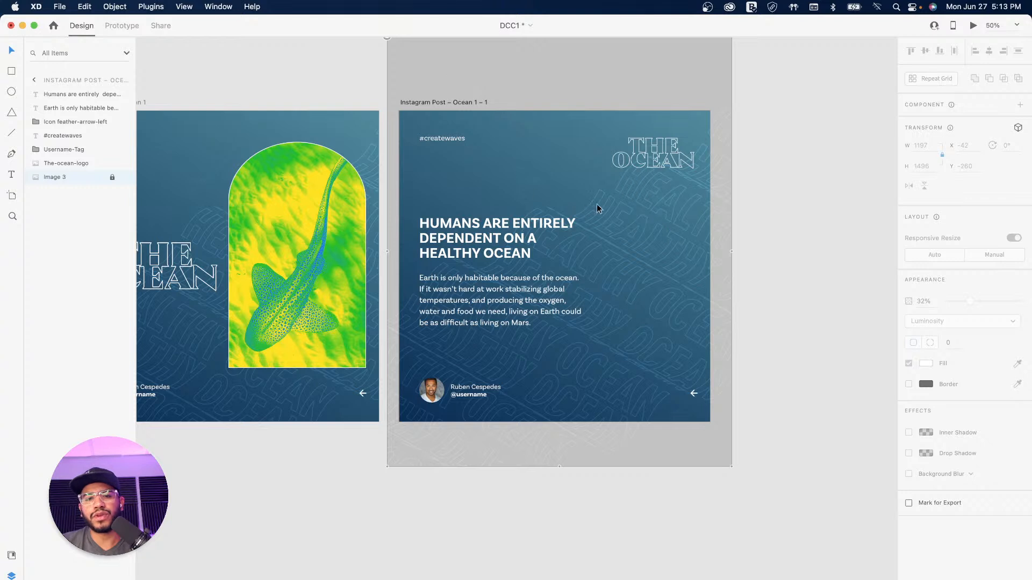
Step: Unlock the Image 3 pattern layer and make the background pattern fainter
scroll(550, 166, "up", 3)
left_click(389, 74)
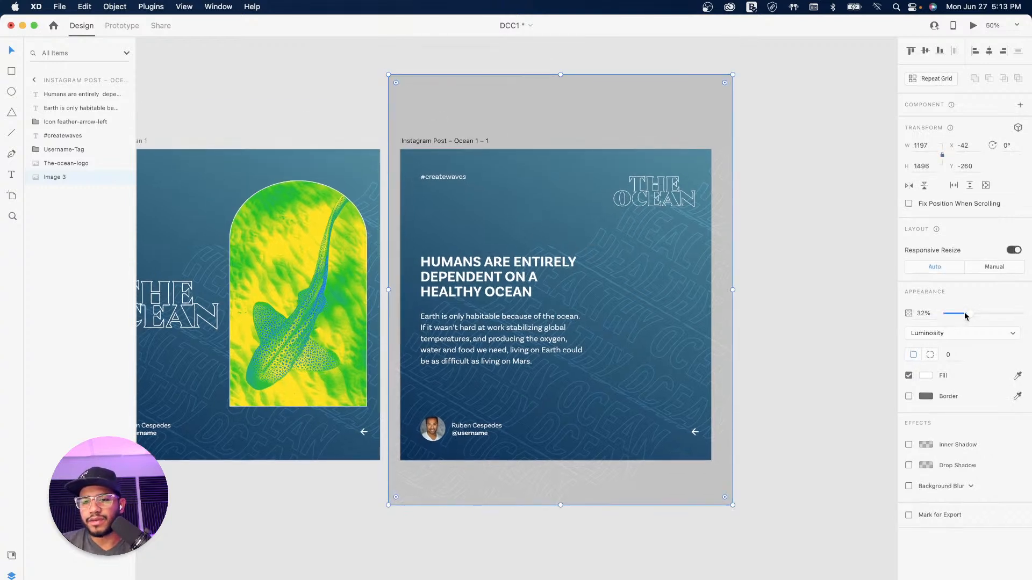
left_click_drag(968, 317, 955, 317)
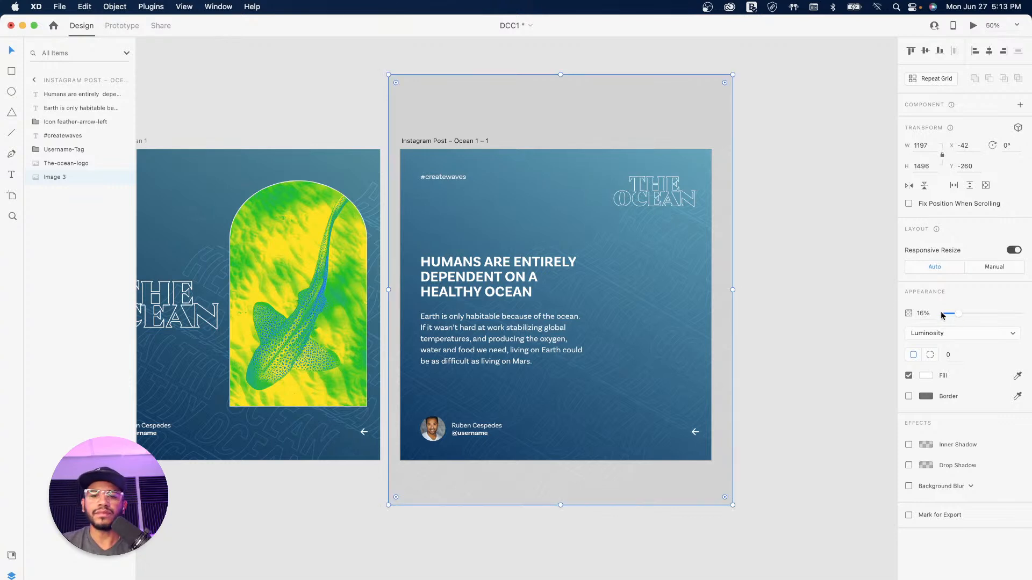
left_click(787, 248)
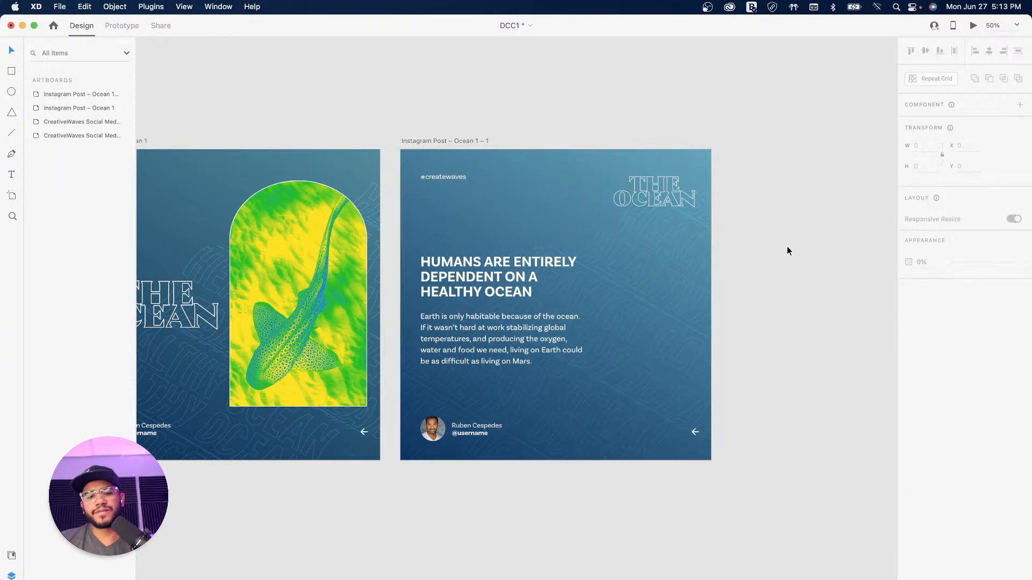
Step: Nudge THE OCEAN logo on the text post slightly within its top-right corner
left_click_drag(548, 278, 576, 294)
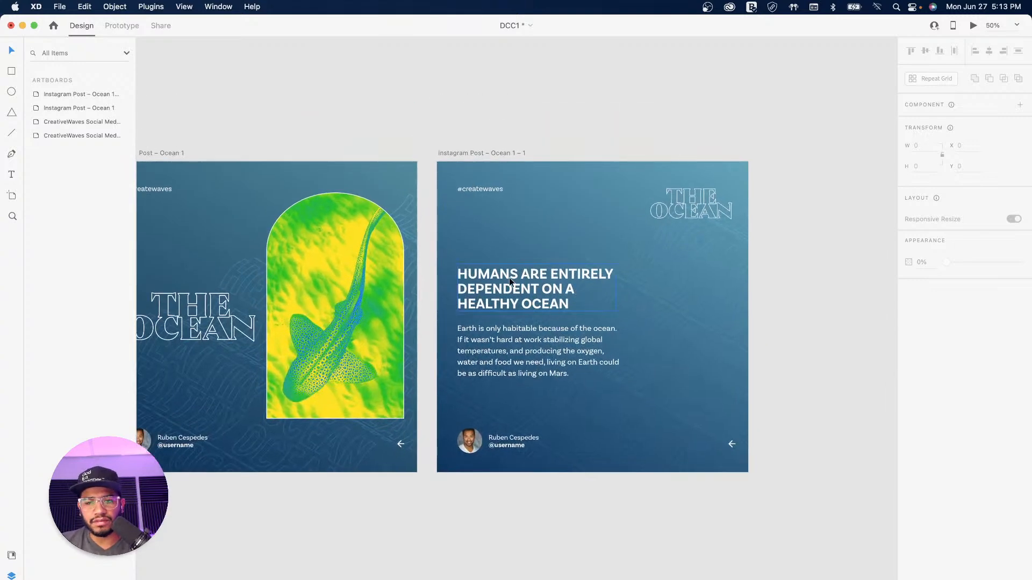
left_click(530, 295)
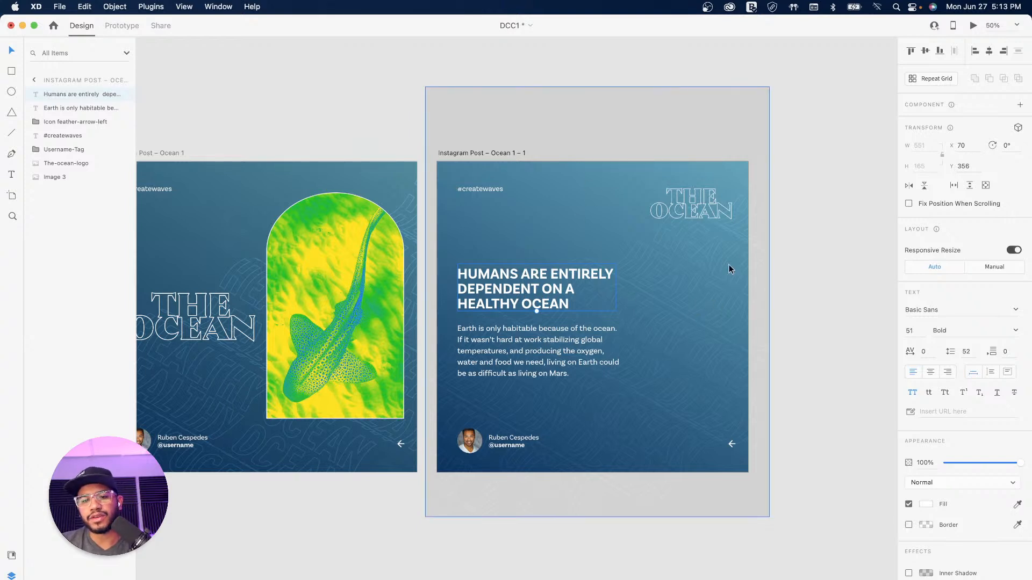
left_click(790, 281)
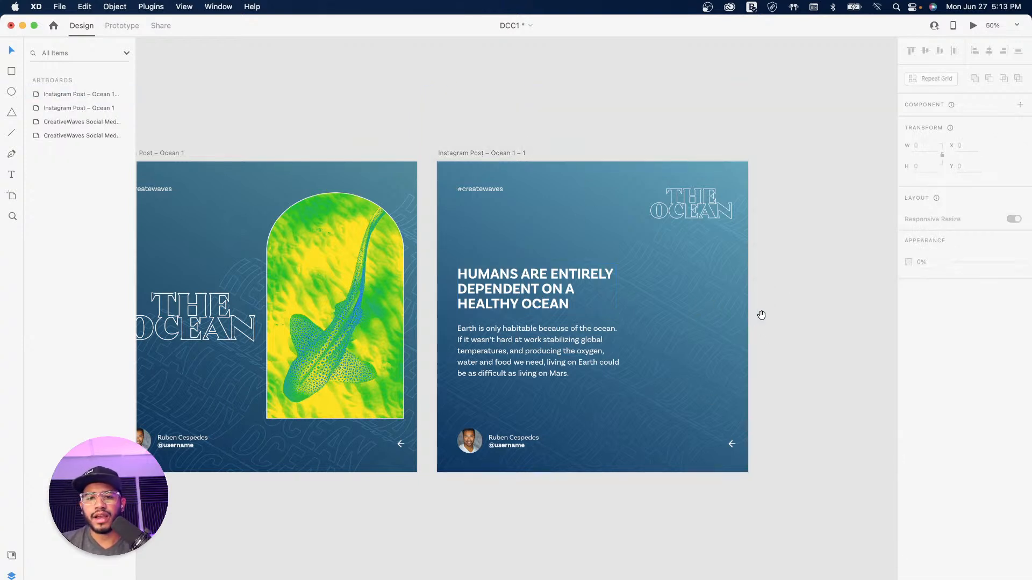
left_click(684, 205)
left_click_drag(683, 209, 686, 210)
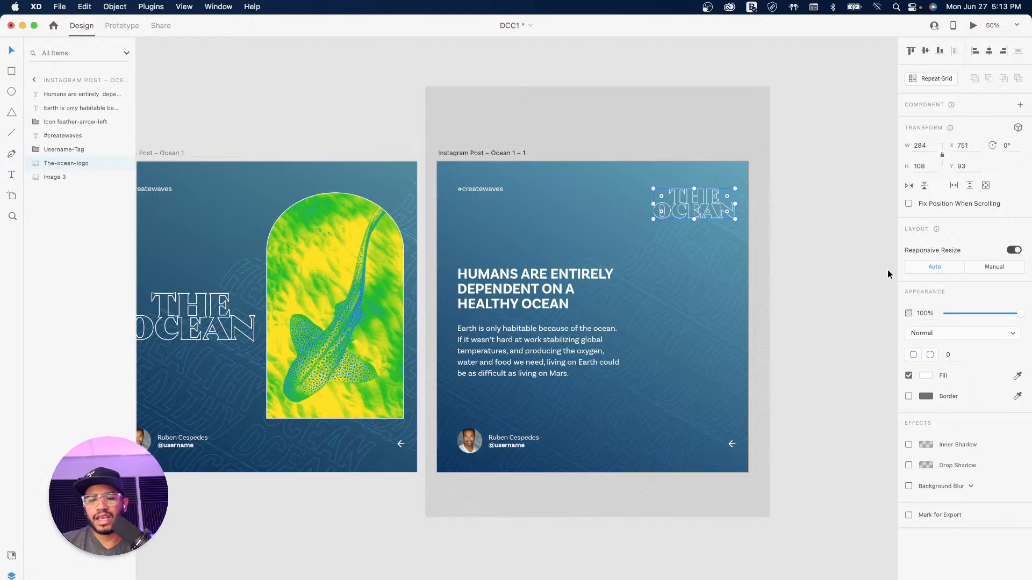
left_click(821, 270)
left_click_drag(486, 306, 649, 282)
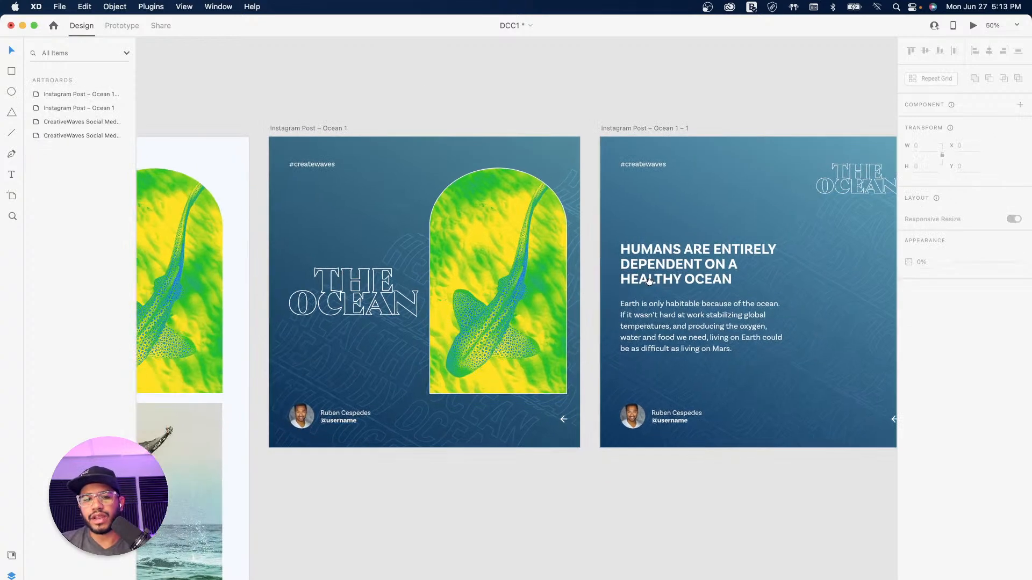
left_click_drag(562, 302, 571, 263)
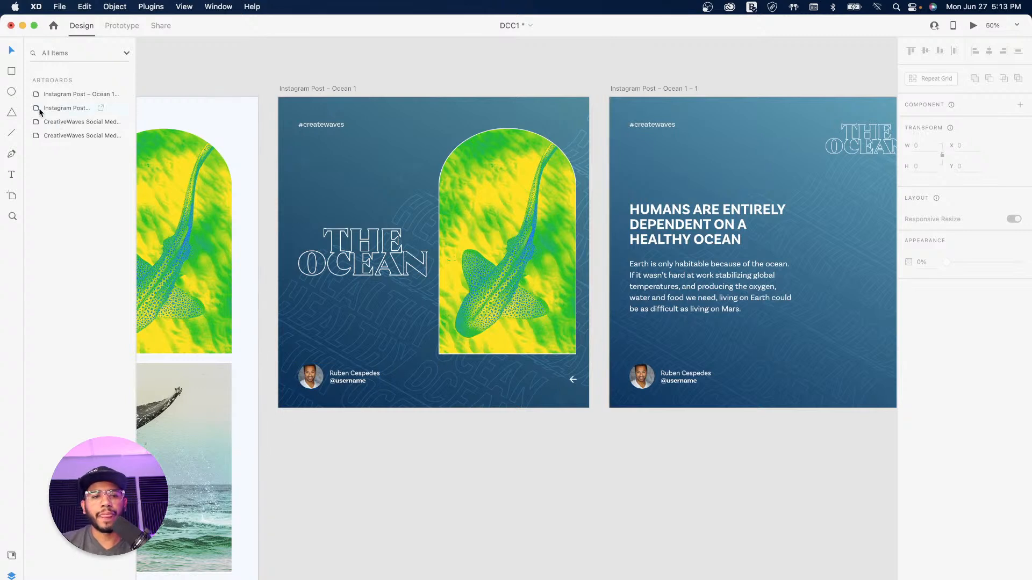
Step: Draw a 70×70 light-red helper square in the post's bottom-right corner, behind the arrow
left_click(10, 72)
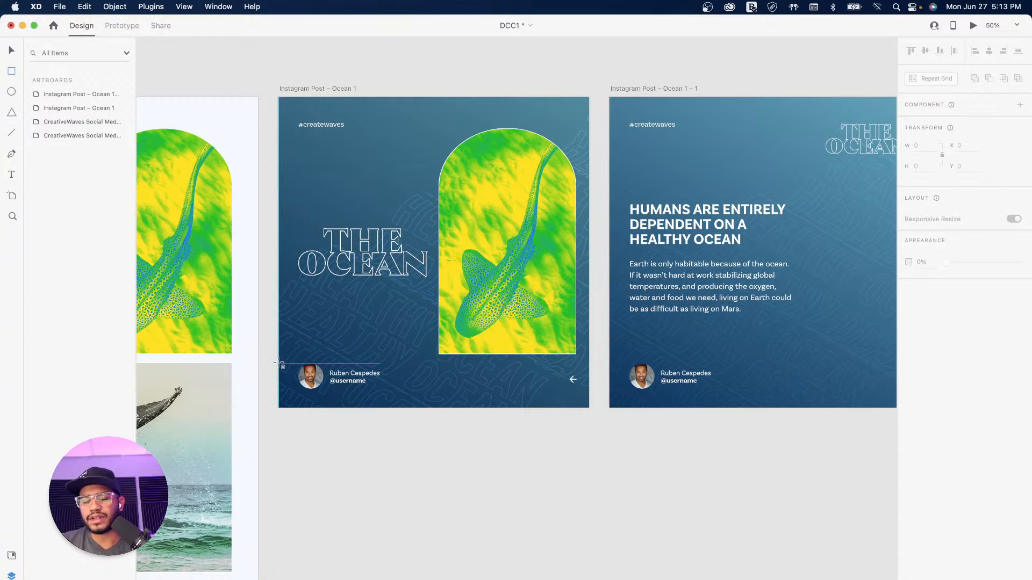
left_click_drag(278, 364, 299, 383)
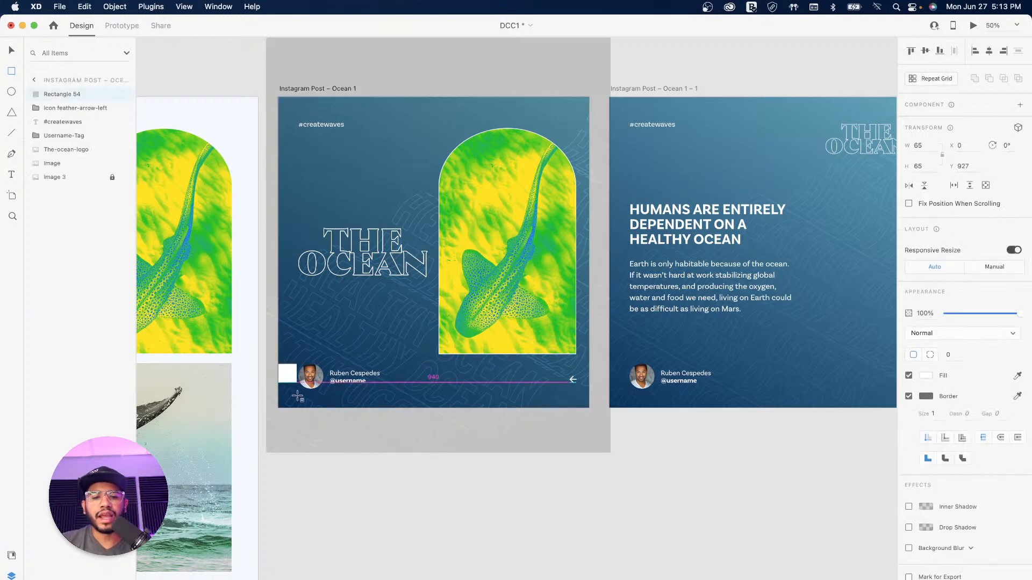
left_click(11, 52)
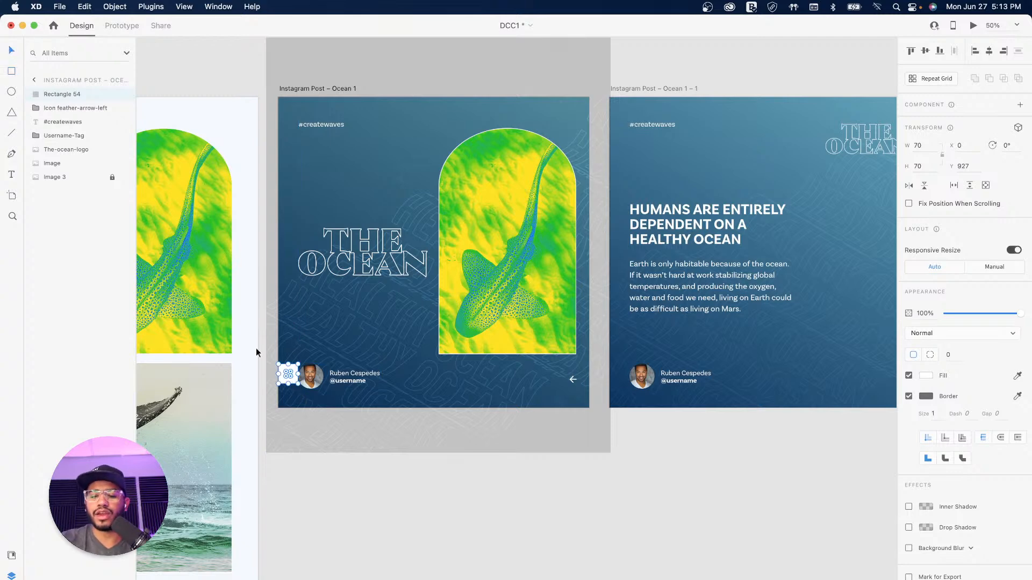
key("super+equal")
left_click_drag(232, 340, 374, 278)
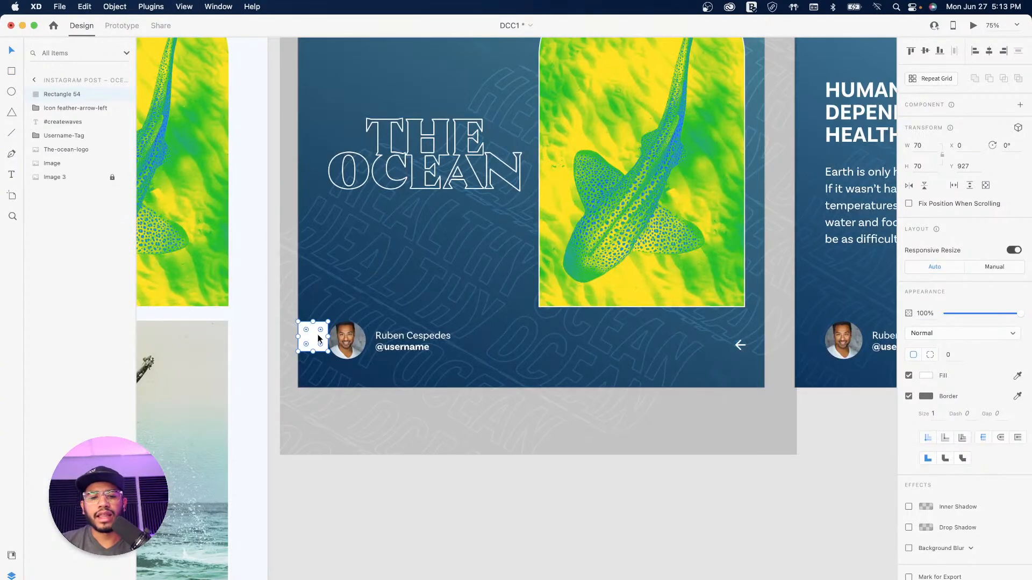
left_click_drag(316, 339, 752, 342)
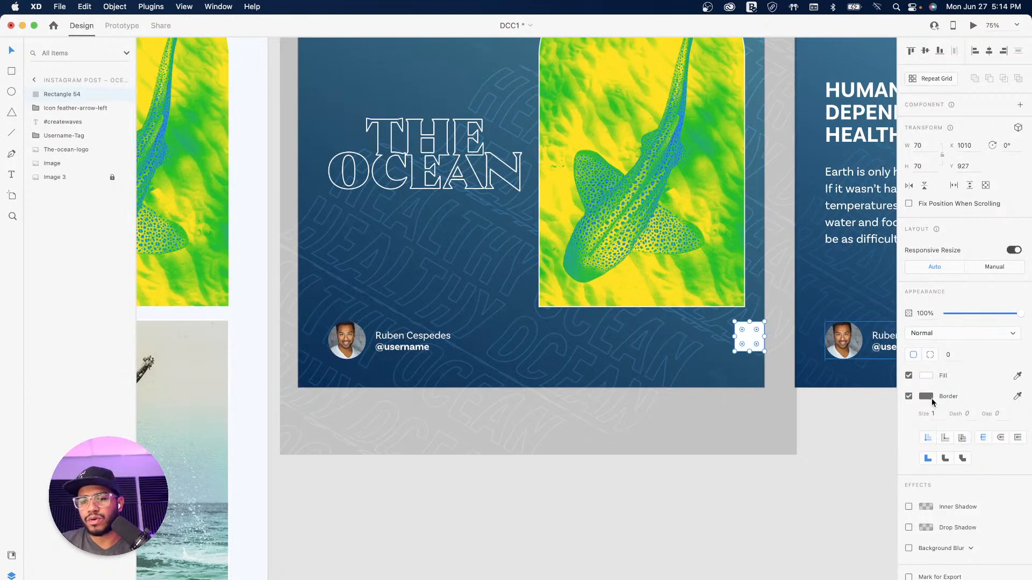
left_click(925, 376)
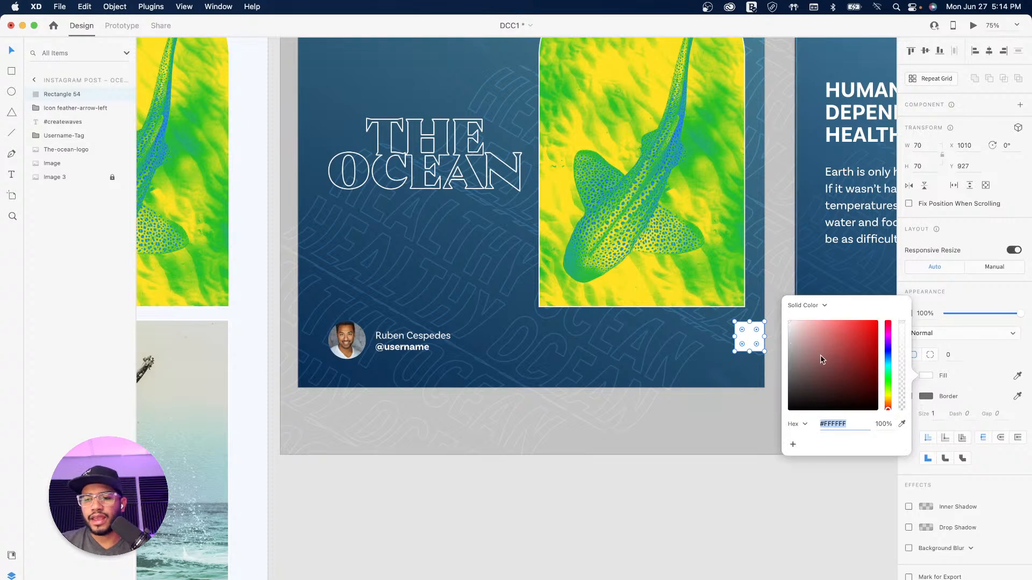
left_click(848, 320)
left_click(751, 330)
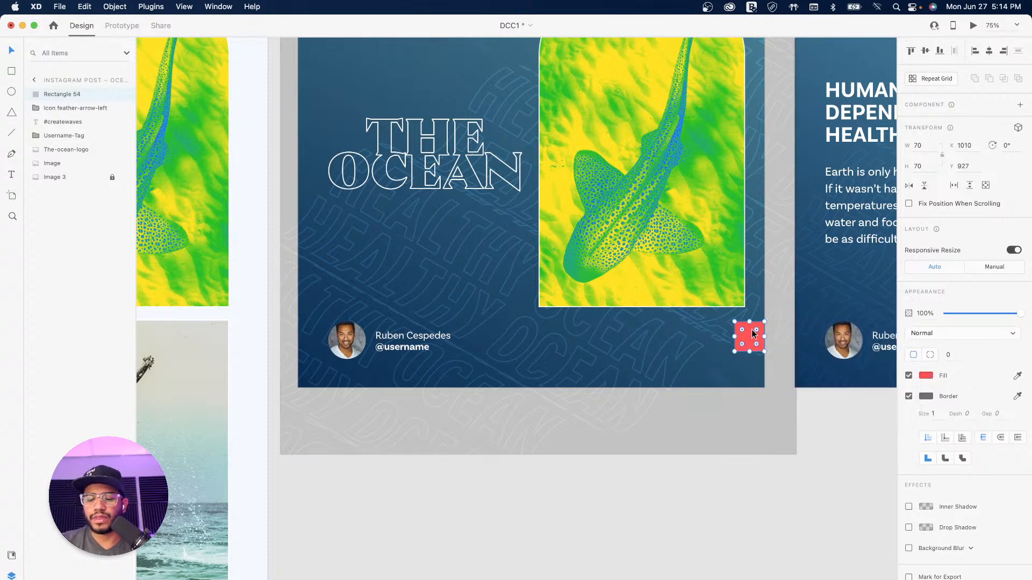
key("super+bracketleft")
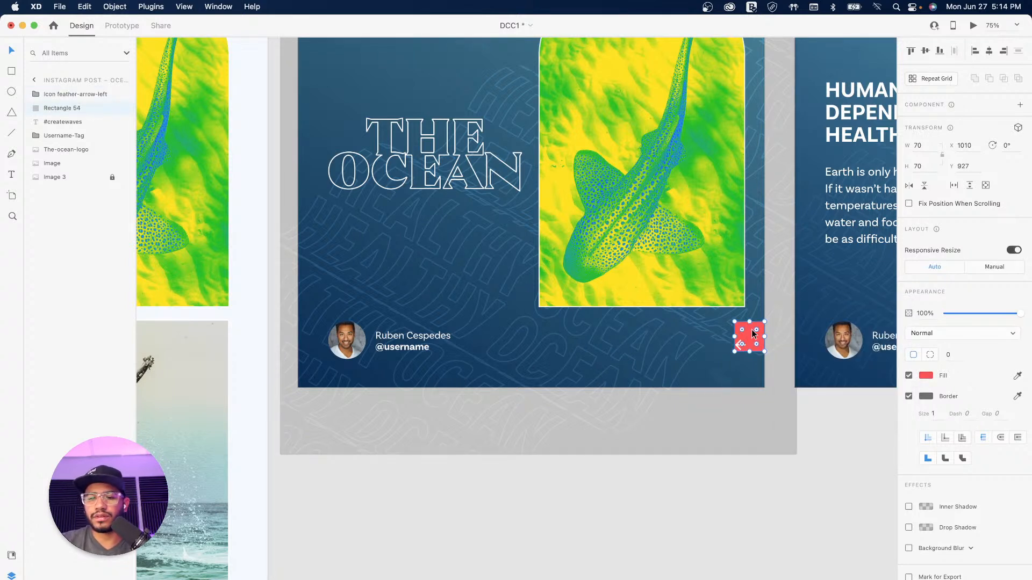
Step: Align the arrow icon to the square's edge, then delete the helper square
left_click(815, 414)
left_click_drag(739, 347, 730, 346)
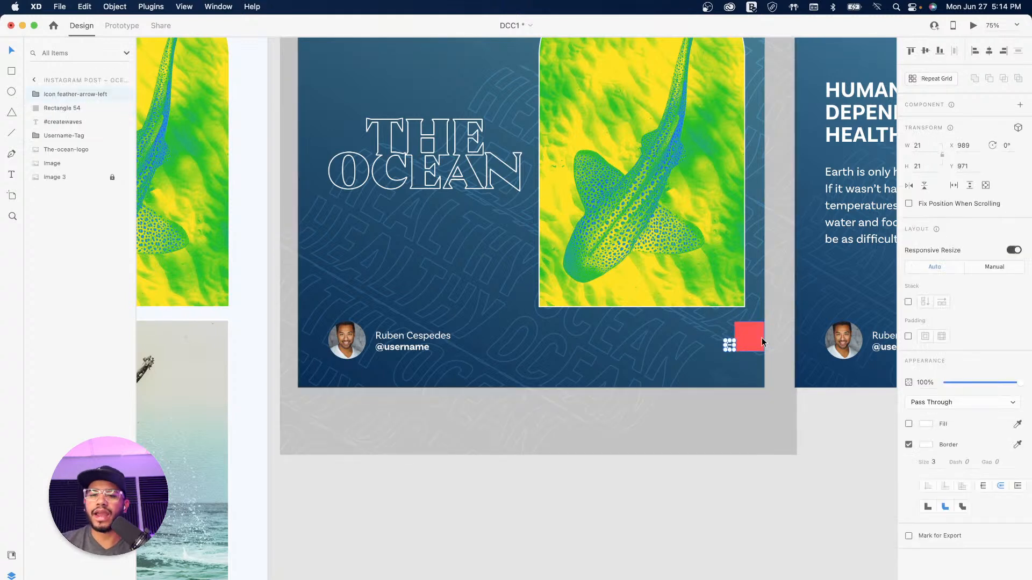
left_click(748, 339)
key("Delete")
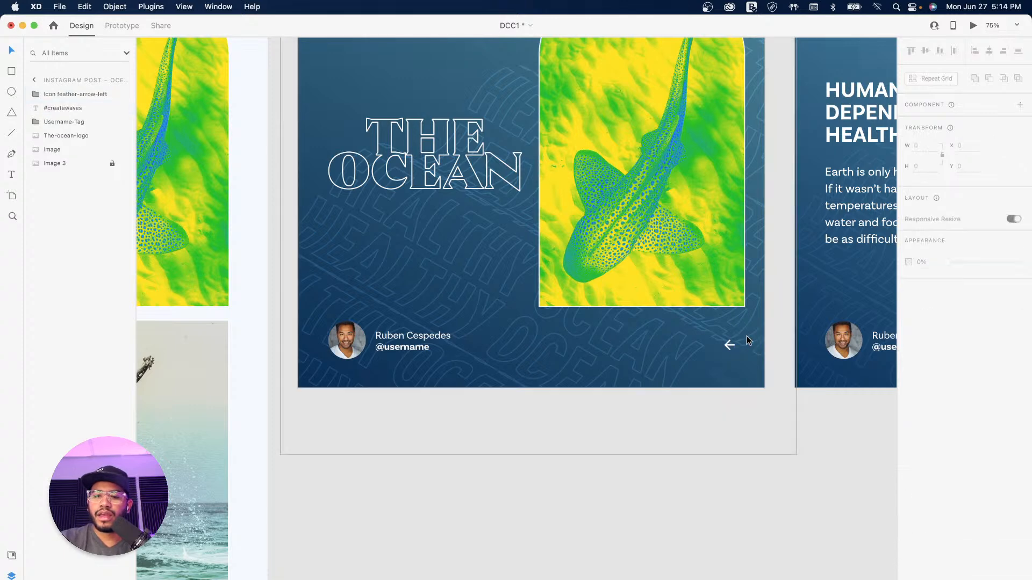
Step: Shift the shark photo slightly left and shrink THE OCEAN logo to 422 × 161
left_click(705, 267)
left_click_drag(722, 261, 713, 261)
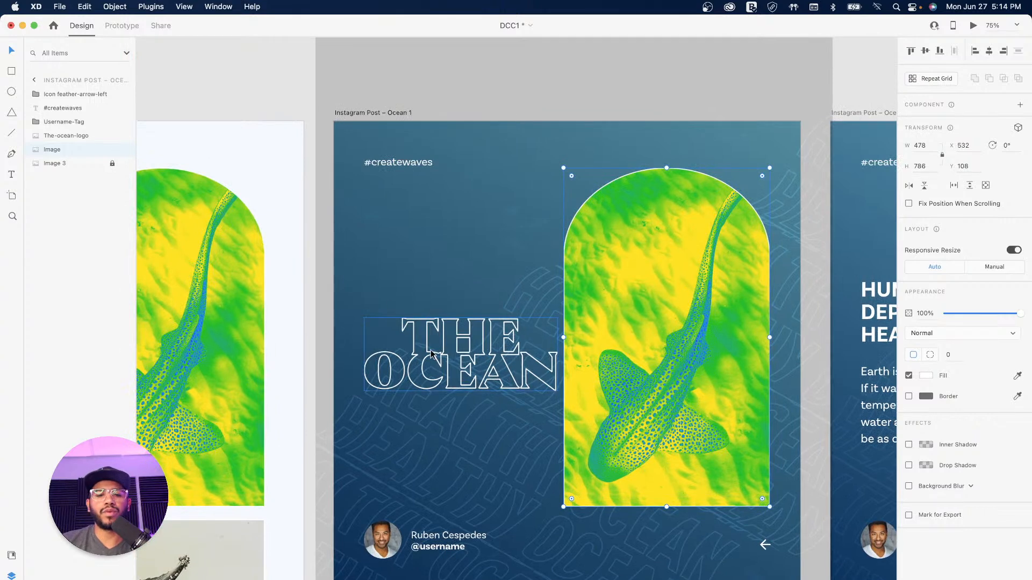
left_click(445, 356)
left_click_drag(438, 369, 438, 370)
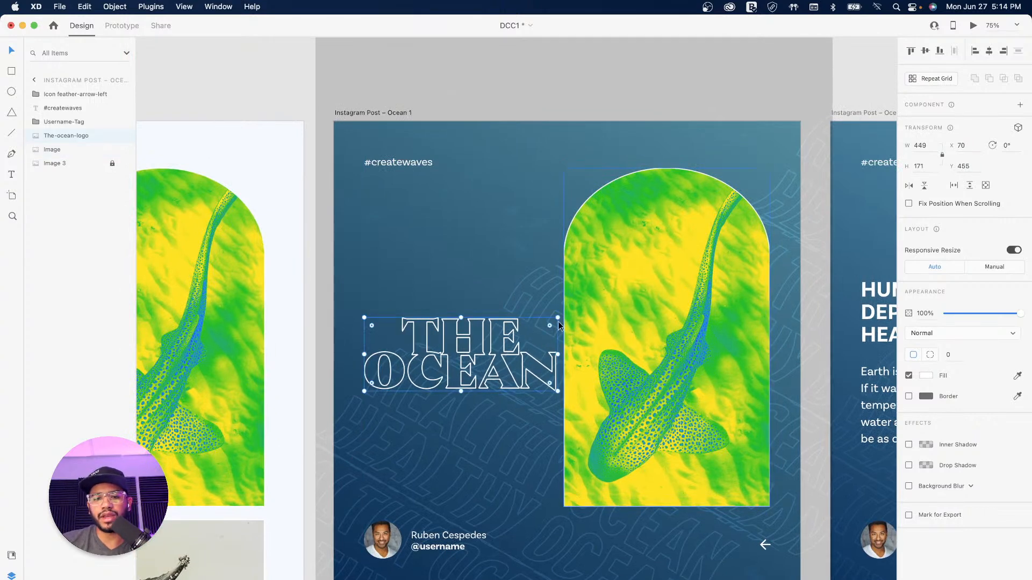
left_click_drag(558, 318, 545, 321)
left_click_drag(656, 341, 425, 304)
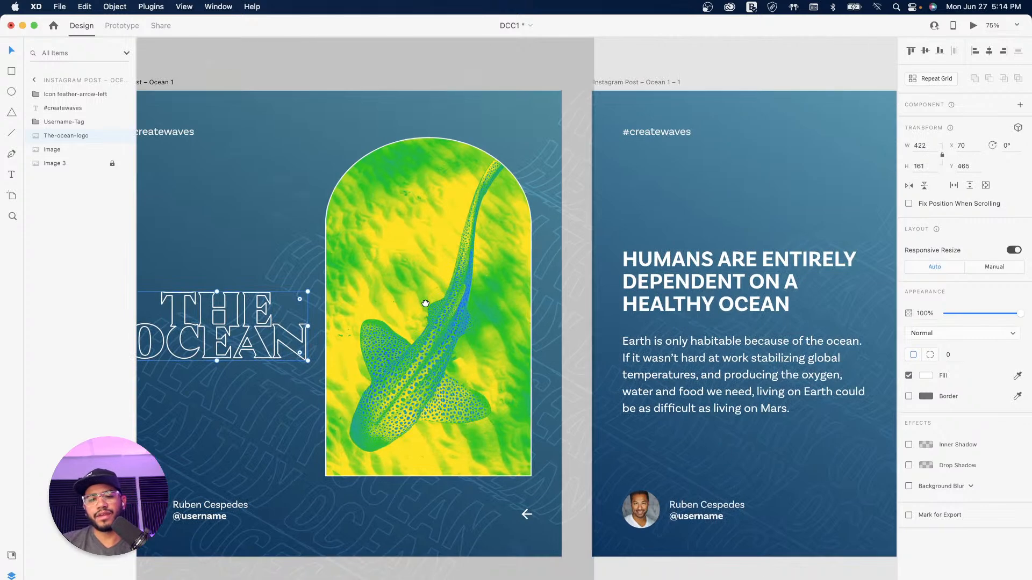
left_click(527, 516)
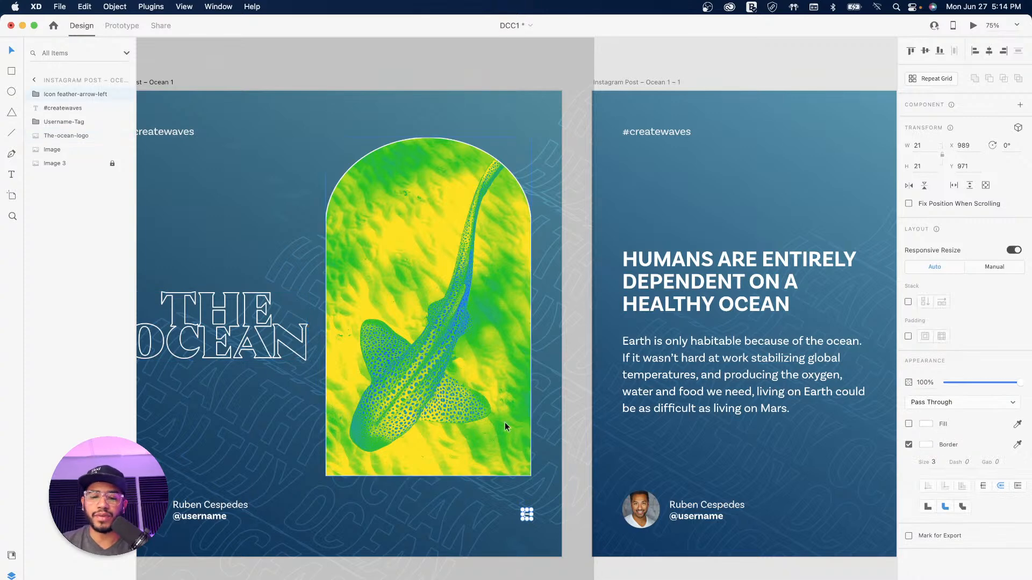
scroll(522, 319, "right", 10)
left_click(346, 110)
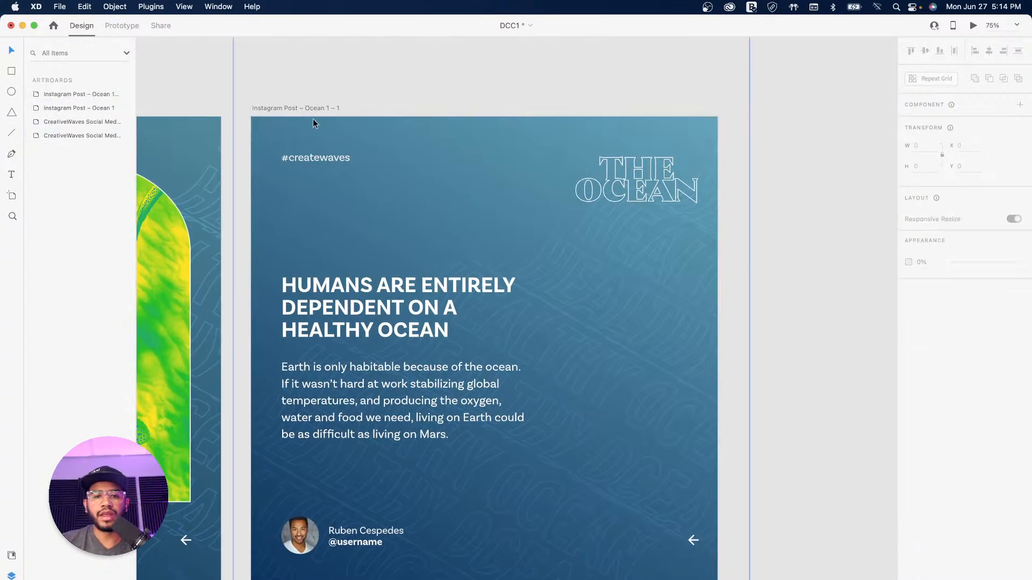
left_click(323, 108)
left_click(693, 542)
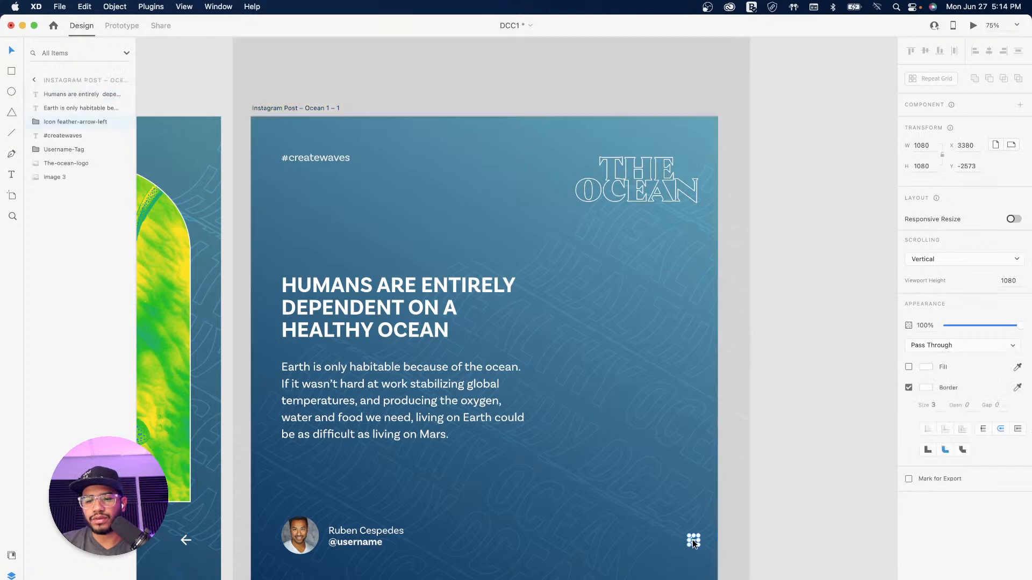
key("Delete")
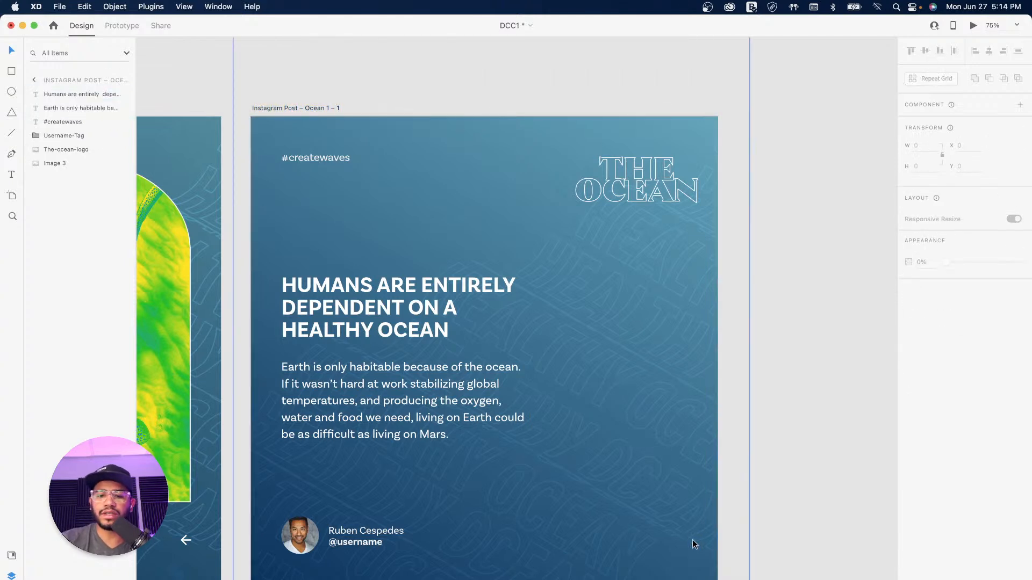
left_click(298, 107)
key("ctrl+z")
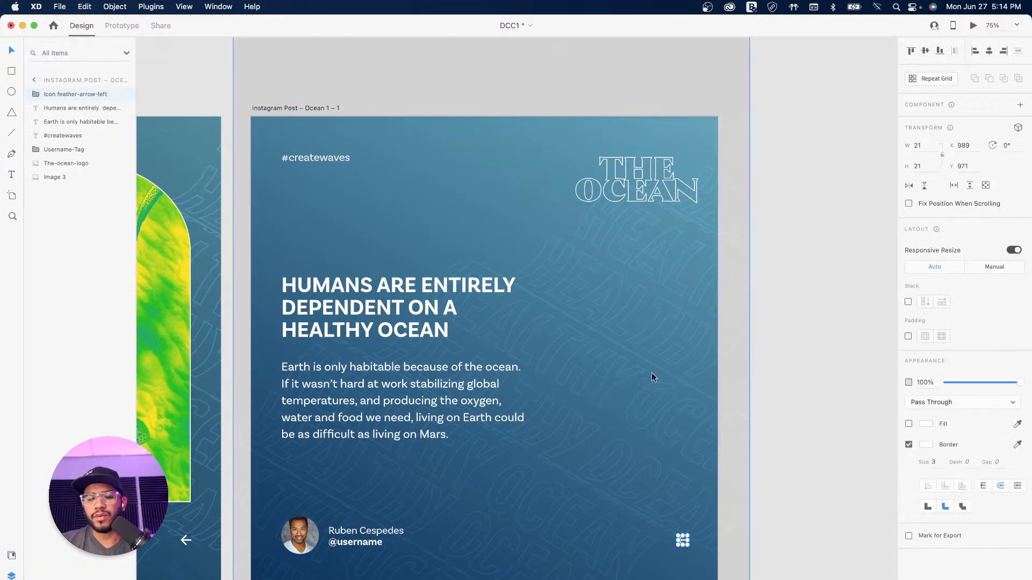
left_click(805, 424)
scroll(615, 377, "left", 3)
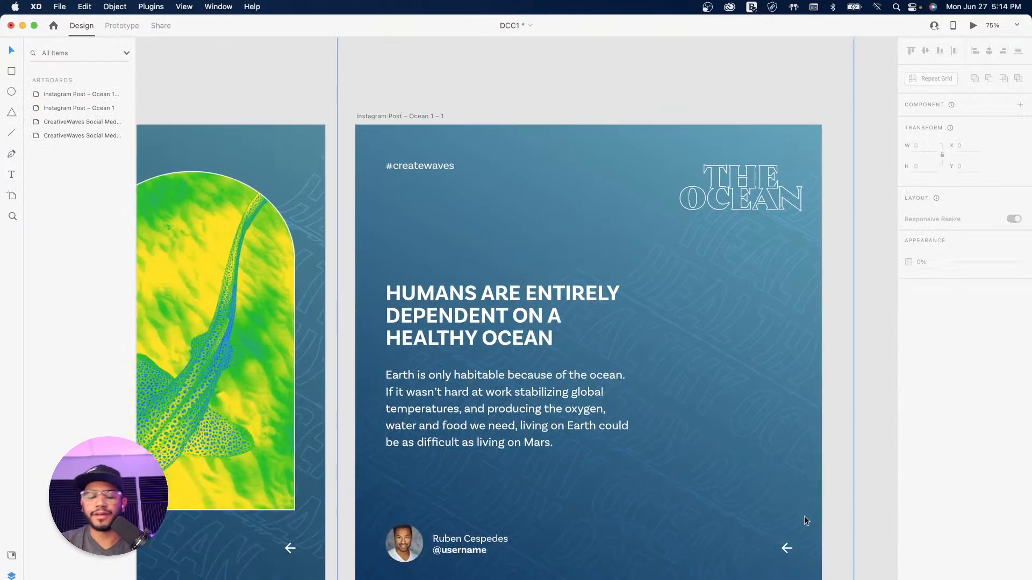
scroll(606, 362, "down", 3)
scroll(606, 362, "right", 2)
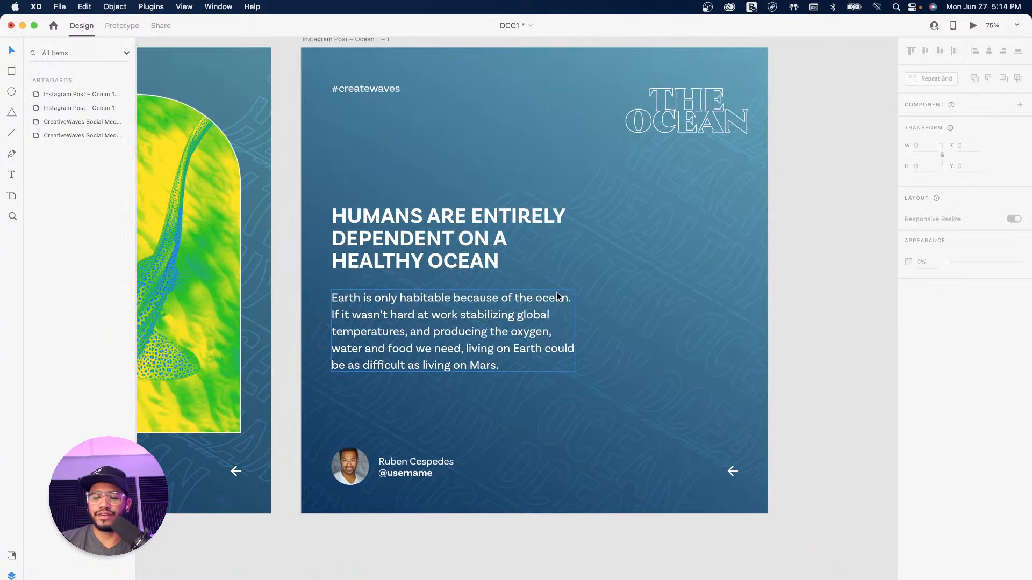
key("super+minus")
key("super+minus")
left_click_drag(552, 292, 452, 359)
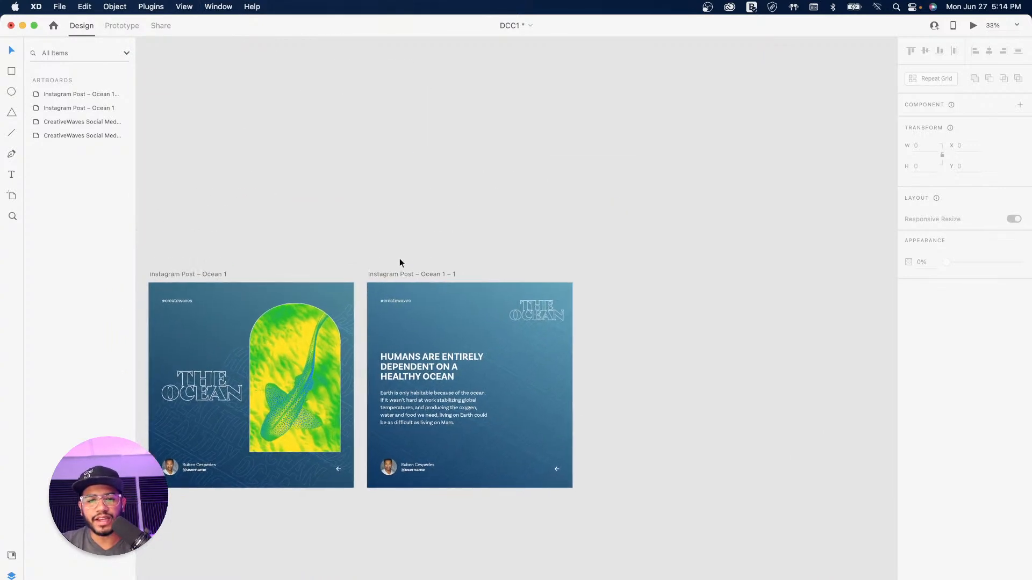
Step: Duplicate the Ocean 1 – 1 text post into a third artboard, Ocean 1 – 2
left_click(409, 275)
left_click_drag(409, 275, 615, 277)
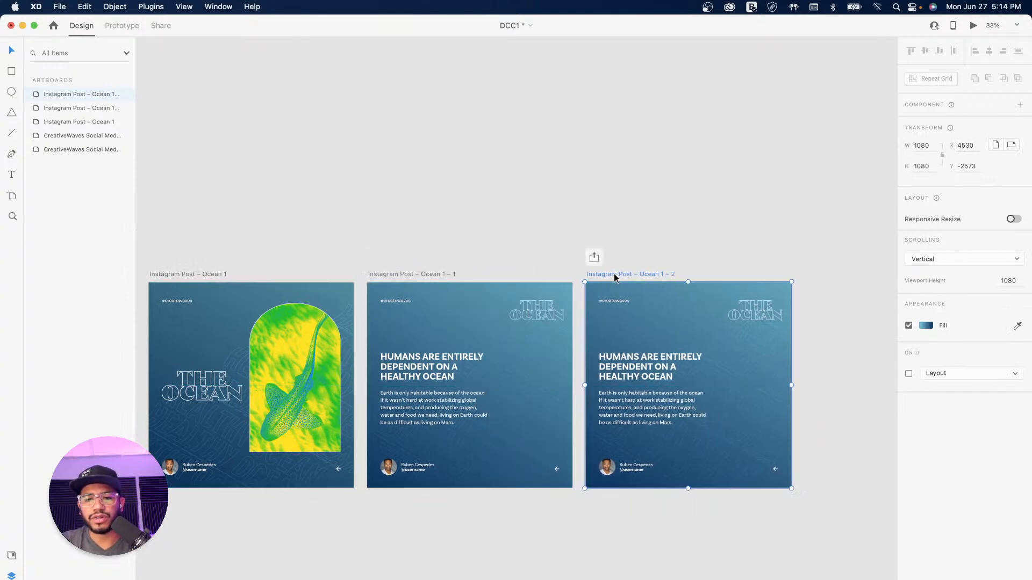
left_click(698, 253)
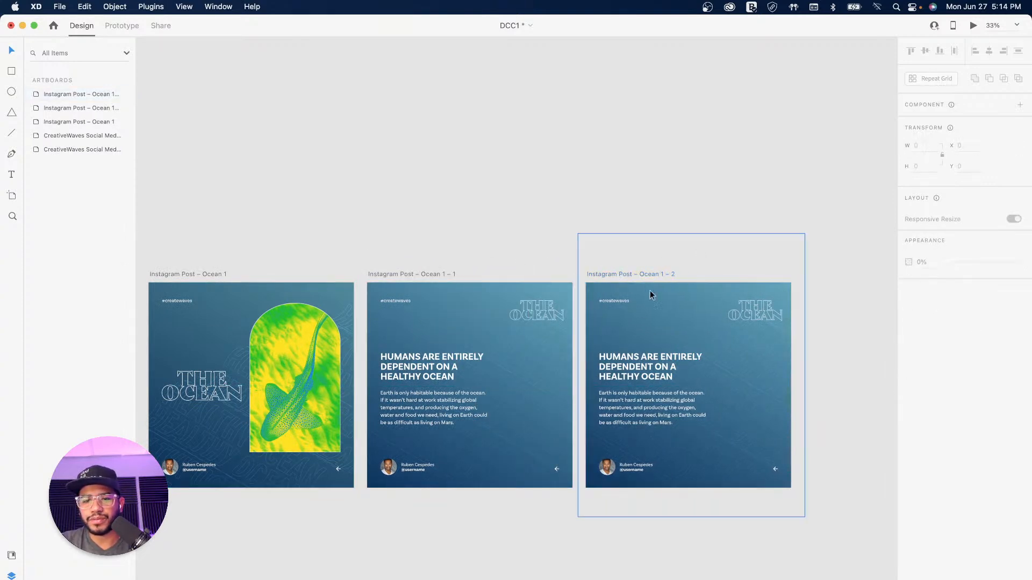
Step: Centre-align the headline and body paragraph text on the new post
left_click(638, 371)
double_click(638, 371)
left_click(930, 372)
double_click(671, 419)
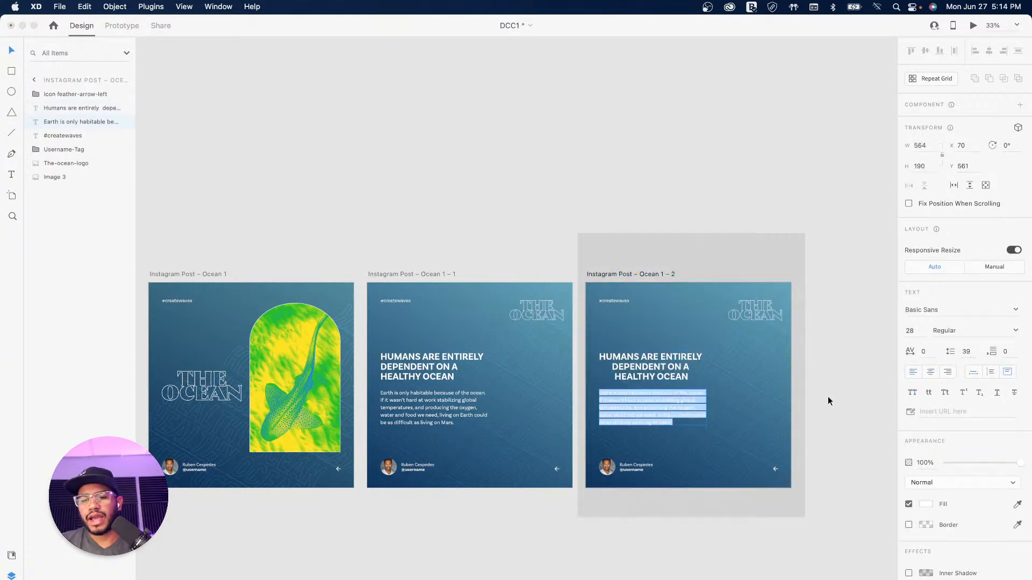
left_click(930, 372)
key("Escape")
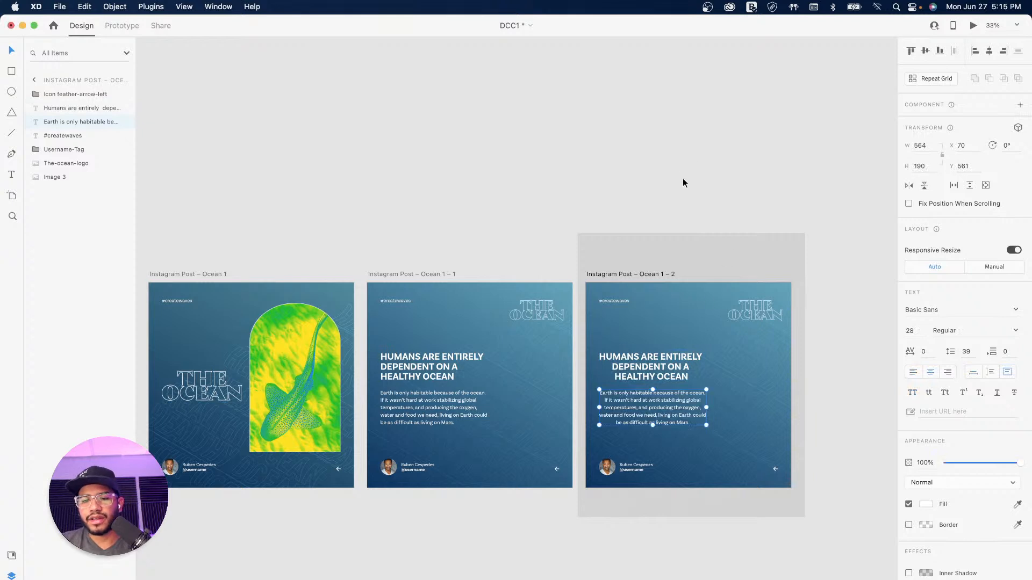
Step: Centre the paragraph, headline and THE OCEAN logo horizontally, logo at the top
left_click_drag(664, 402, 686, 402)
left_click_drag(677, 367, 685, 365)
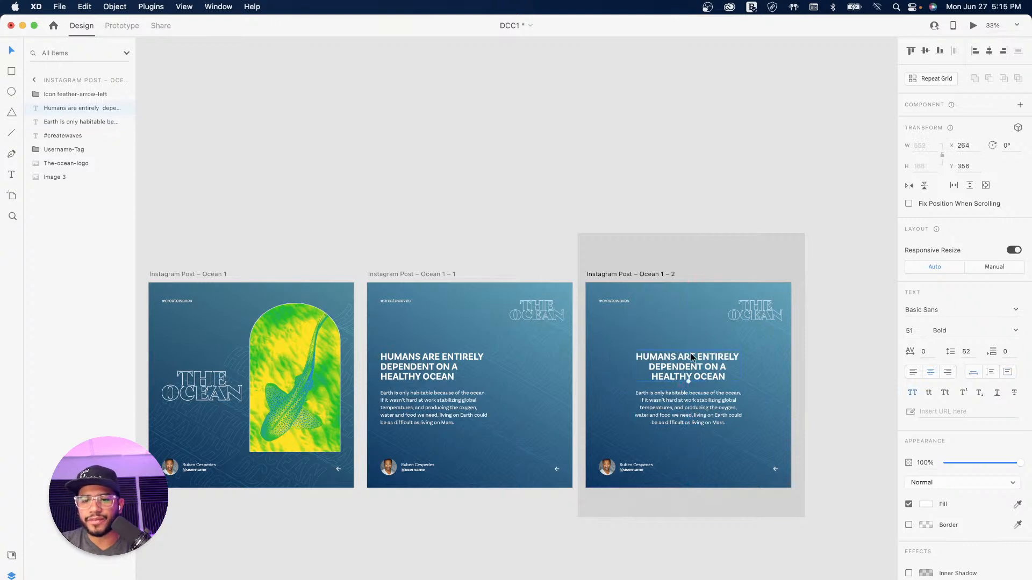
left_click_drag(756, 312, 687, 327)
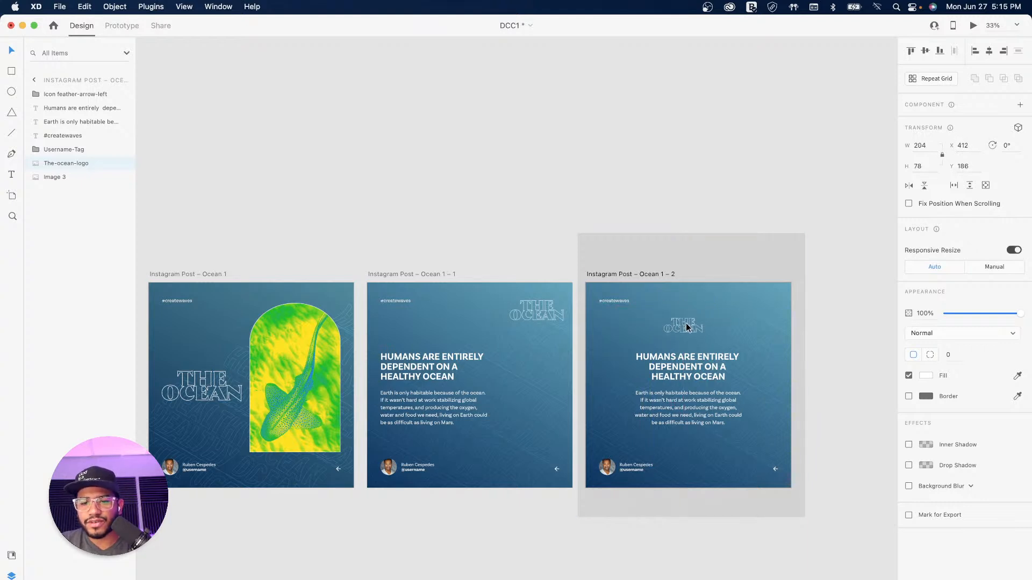
Step: Widen the body paragraph and set it to font size 32 with 46 line spacing
left_click(695, 408)
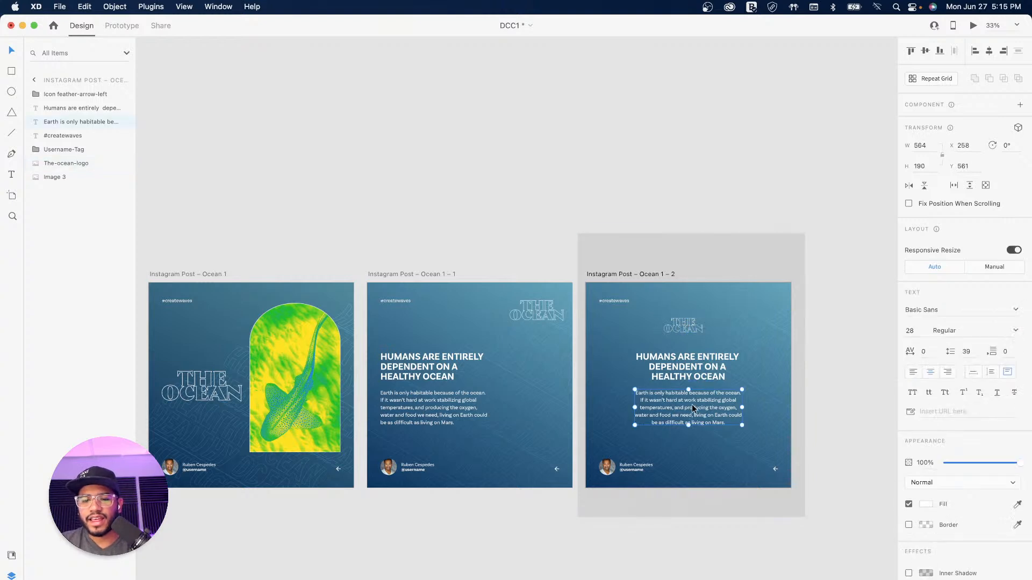
key("alt")
left_click_drag(633, 408, 617, 410)
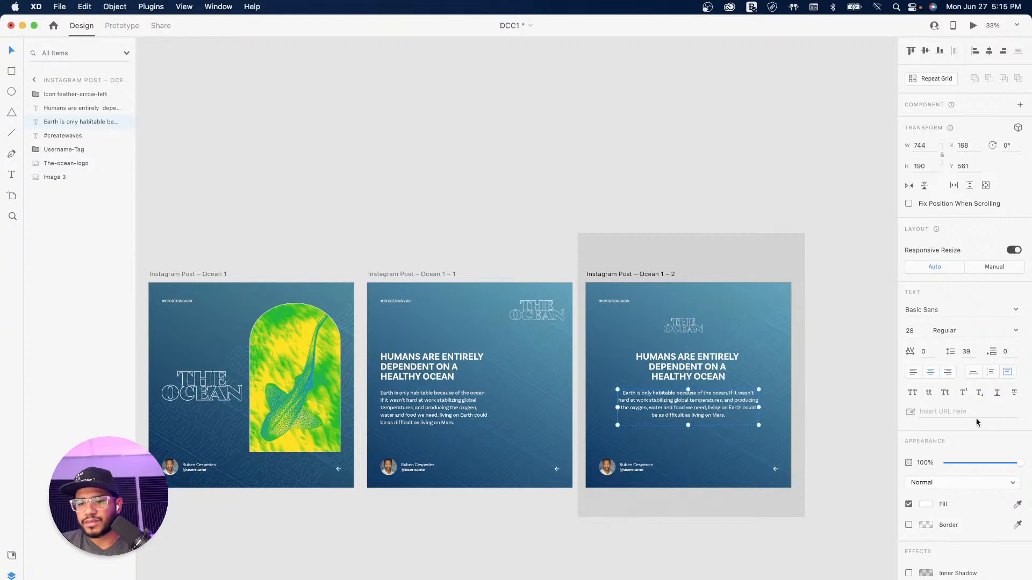
left_click(912, 331)
type("32")
key("Return")
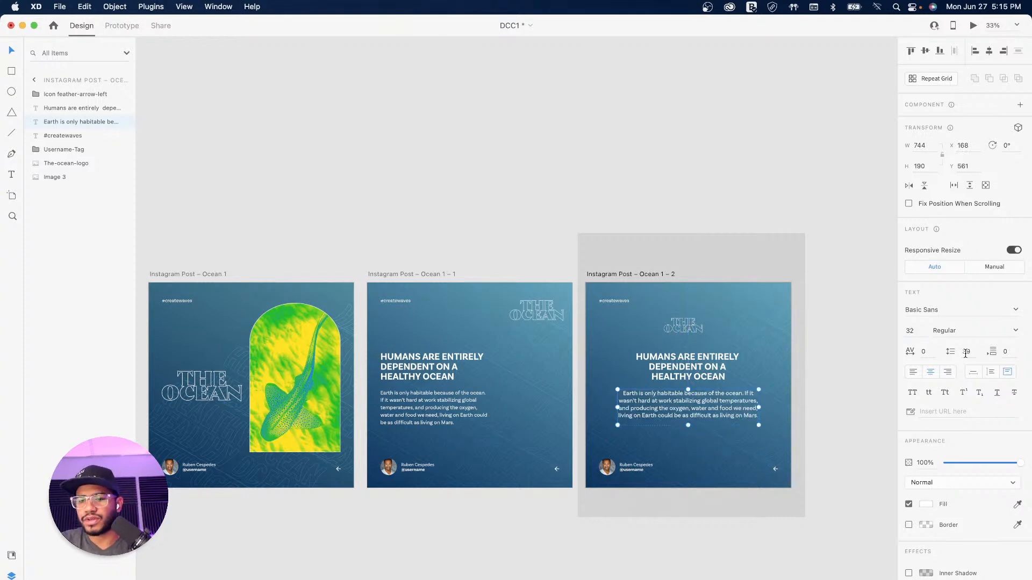
key("Up")
key("Up")
key("Up")
key("Up")
key("Up")
key("Up")
key("Up")
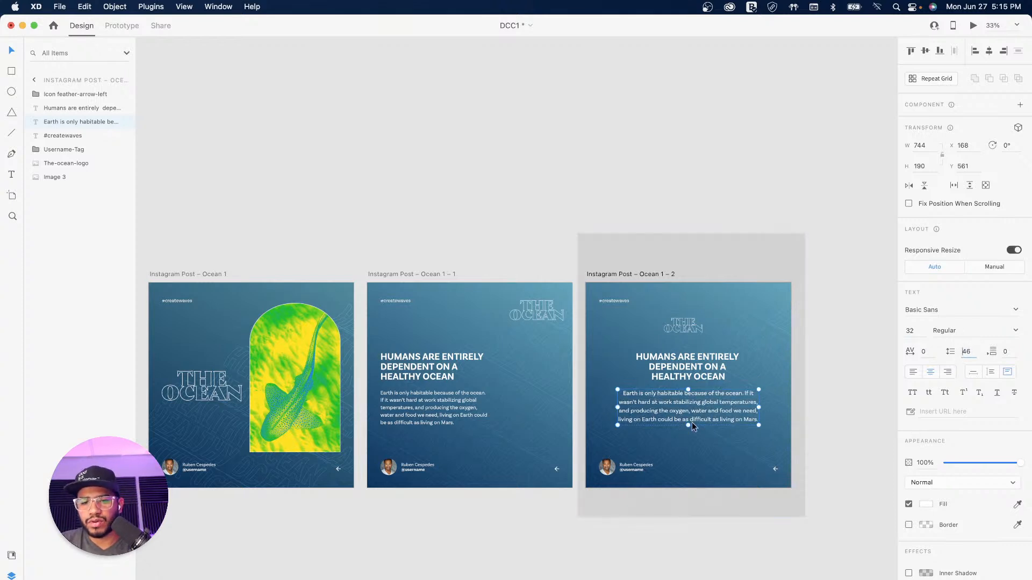
mouse_move(688, 425)
left_mouse_down()
mouse_move(689, 439)
mouse_move(690, 427)
left_mouse_up()
Step: Move the headline and paragraph down together on the Ocean 1 – 2 post
left_click(697, 369, "shift")
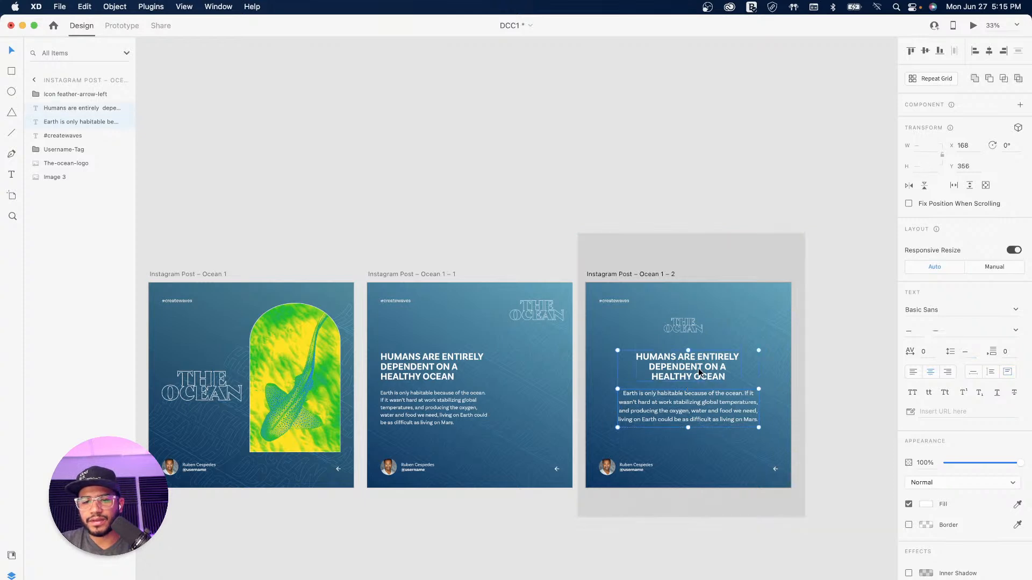
left_click_drag(698, 370, 697, 378)
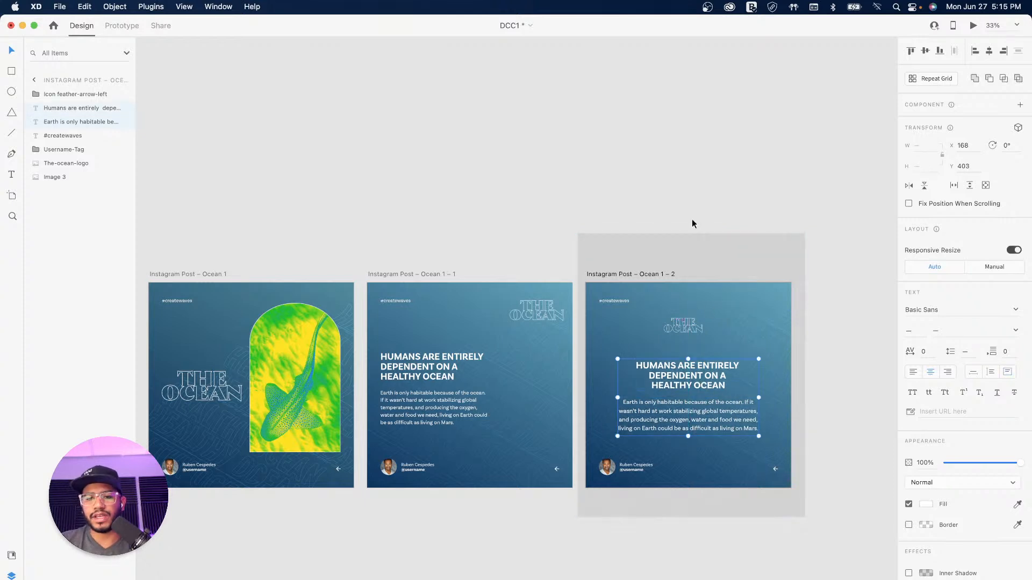
left_click(678, 208)
key("super+equal")
key("super+equal")
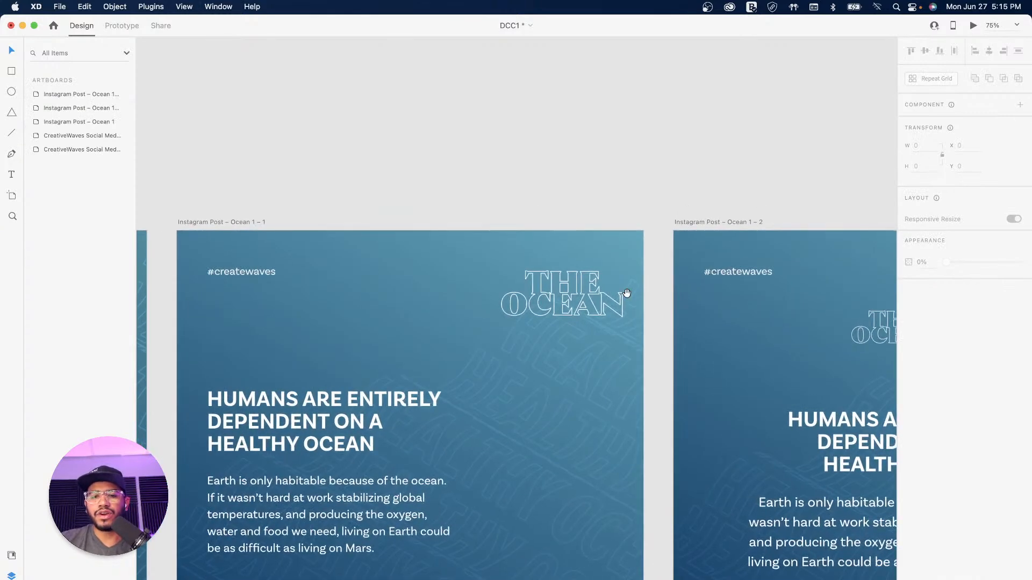
Step: Nudge the OCEAN logo down, then raise logo, headline and paragraph together to Y 204
left_click_drag(846, 345, 519, 222)
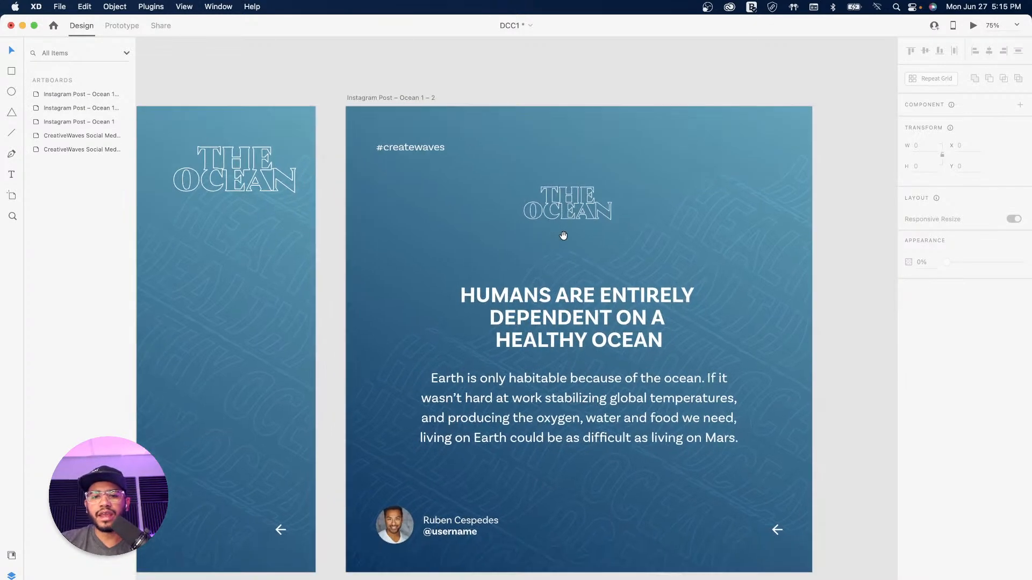
left_click_drag(568, 199, 569, 224)
left_click(574, 317, "shift")
left_click(572, 380, "shift")
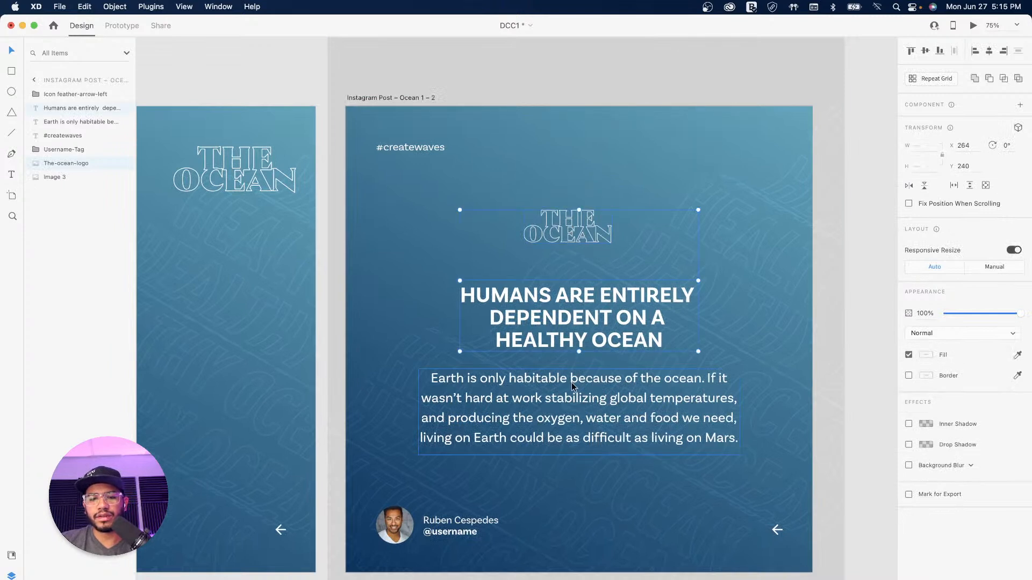
left_click_drag(617, 420, 617, 401)
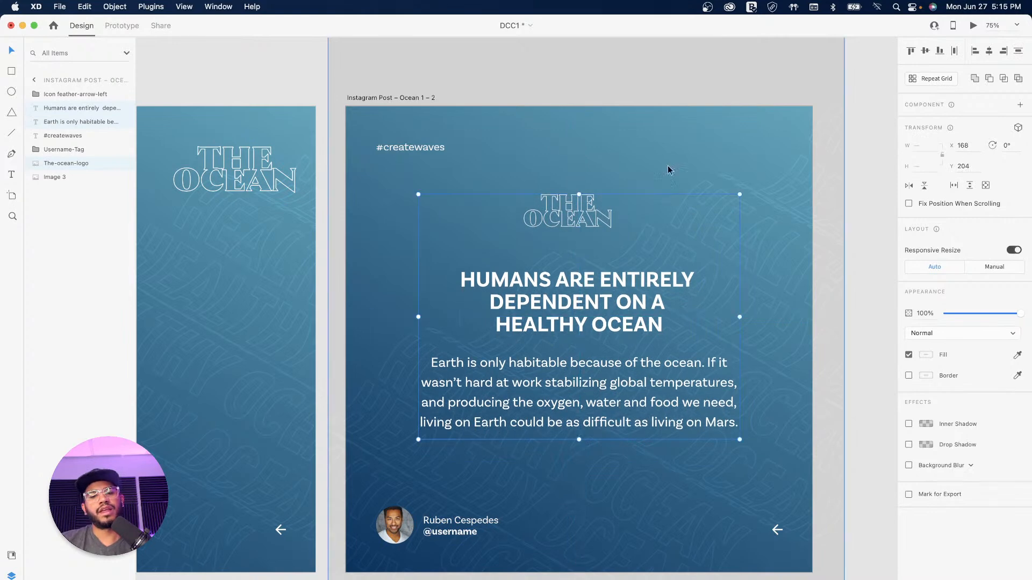
Step: Zoom out and pan to see all the posts and the assets board
left_click(613, 98)
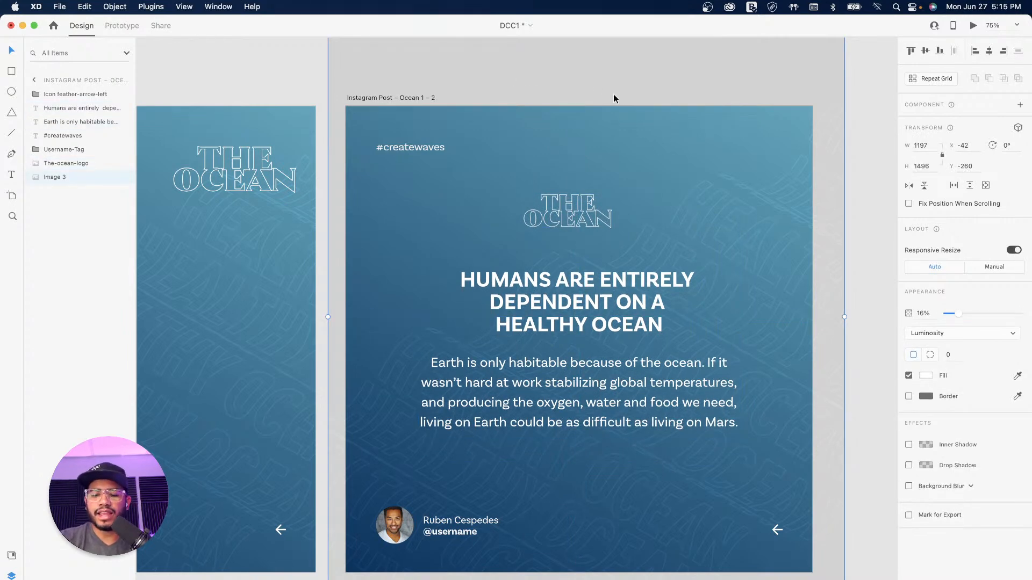
key("super+minus")
key("super+minus")
key("super+minus")
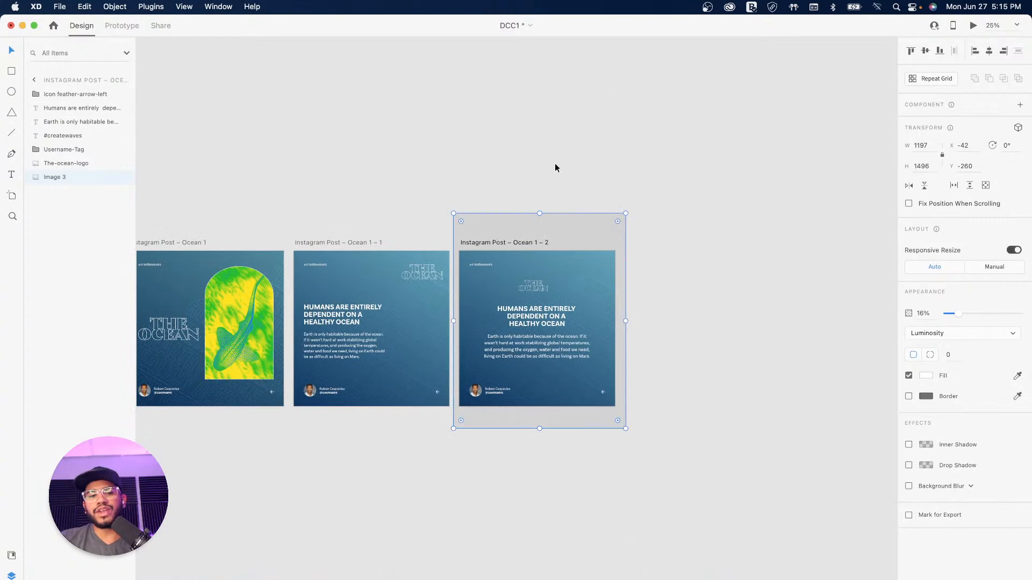
left_click(663, 406)
left_click_drag(423, 440, 687, 326)
left_click_drag(473, 386, 573, 370)
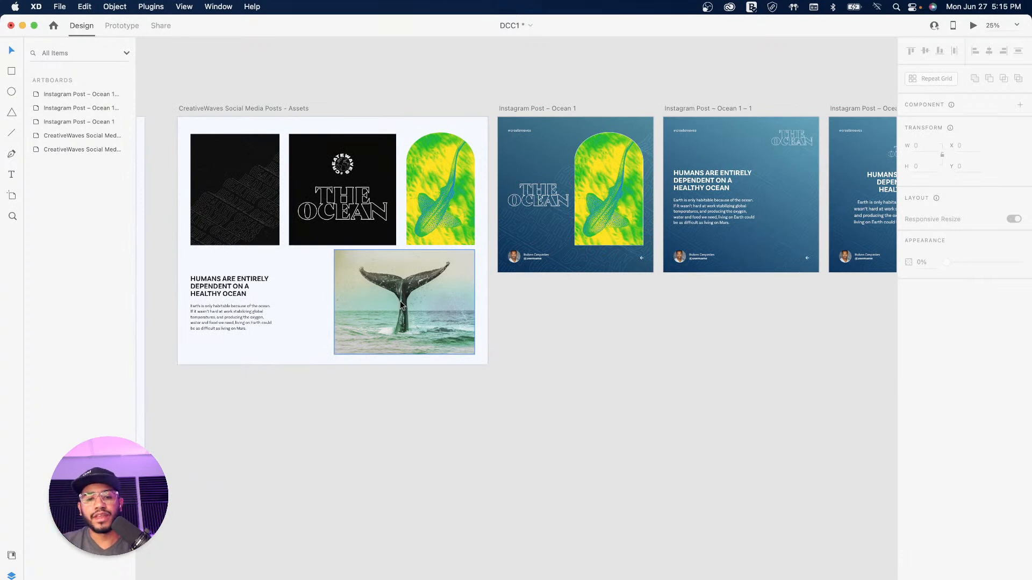
Step: Duplicate the first Ocean post as a new artboard, Ocean 1 – 3, below it
left_click(430, 293)
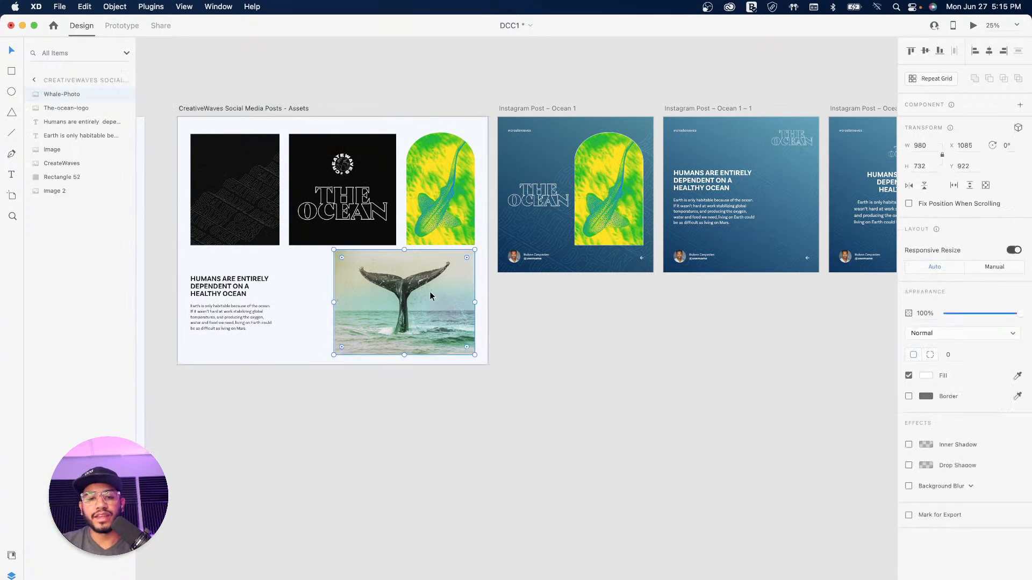
left_click(554, 109)
left_click_drag(552, 110, 557, 371)
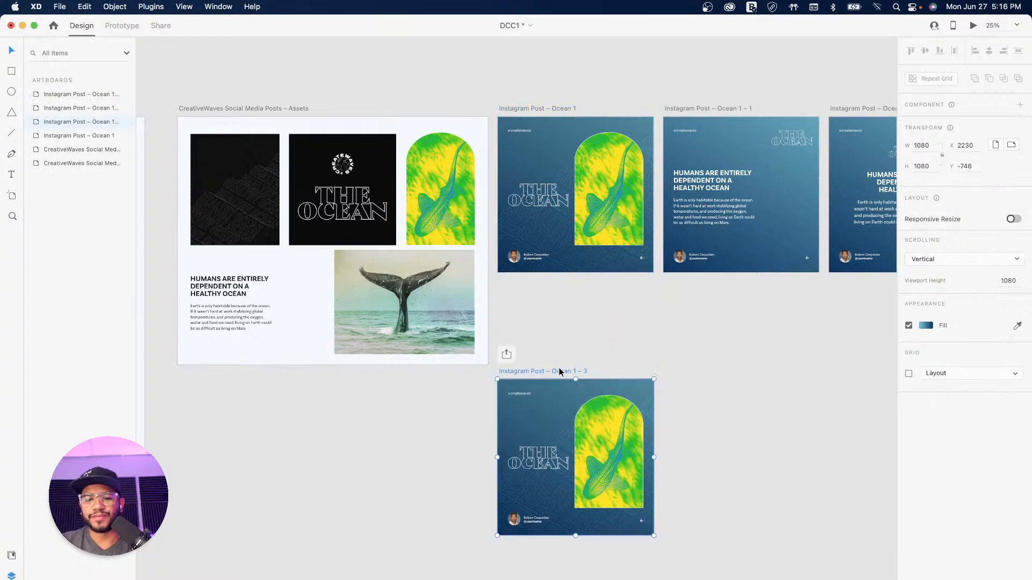
left_click(743, 330)
left_click(551, 398)
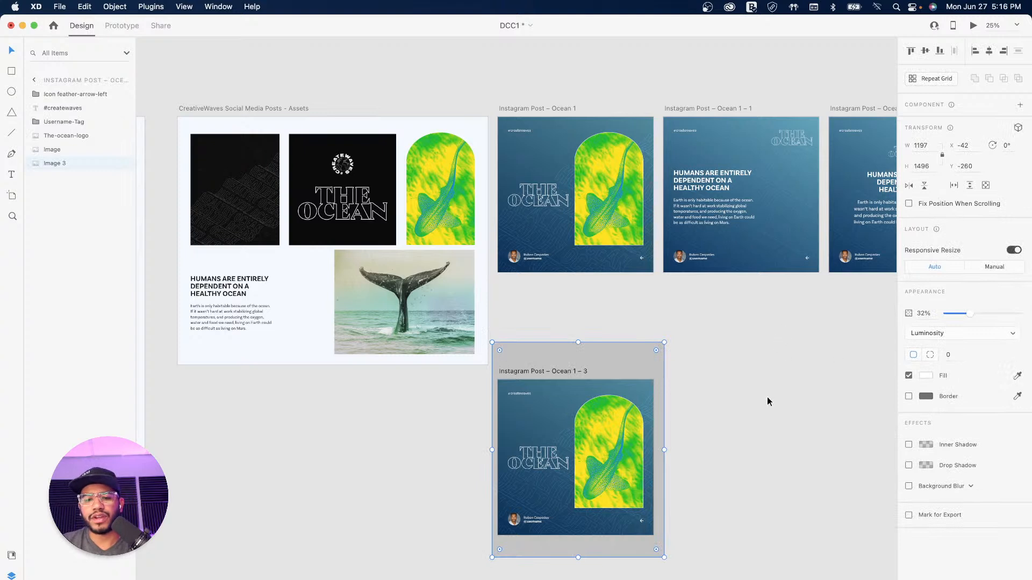
key("Delete")
Step: Give the Ocean 1 – 3 artboard a solid teal #81DEE2 background fill
left_click(541, 369)
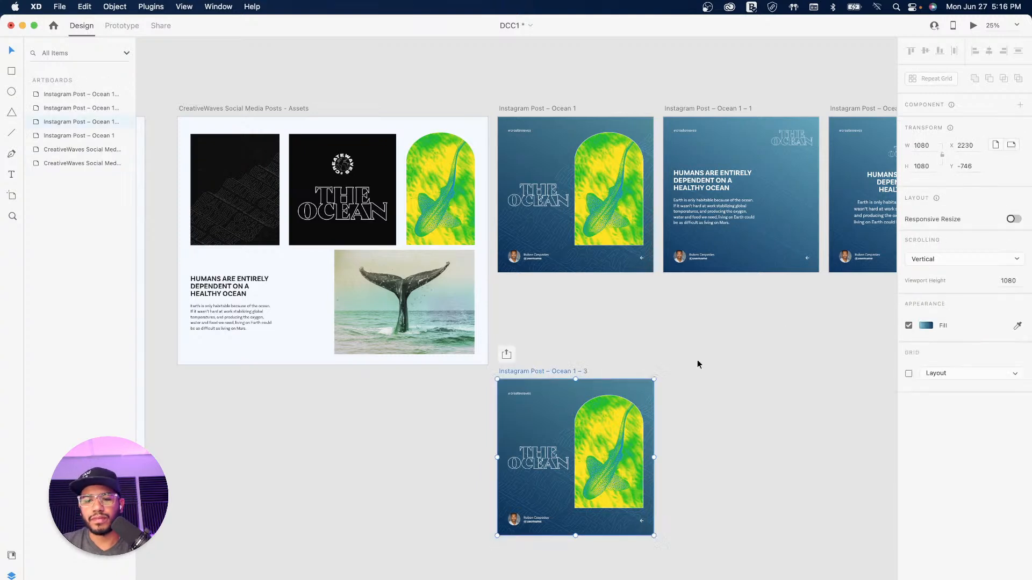
left_click(925, 326)
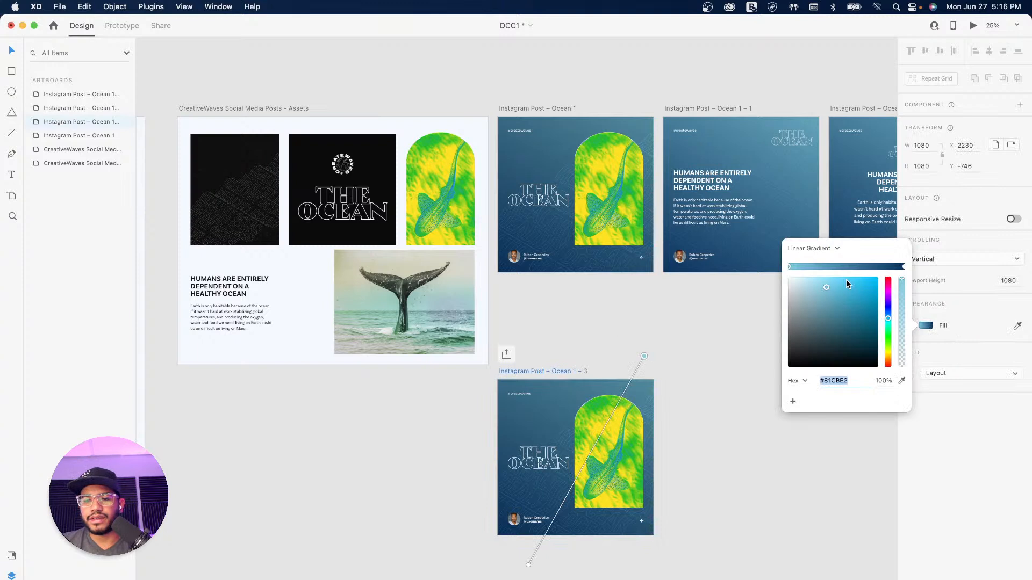
left_click(844, 248)
left_click(809, 235)
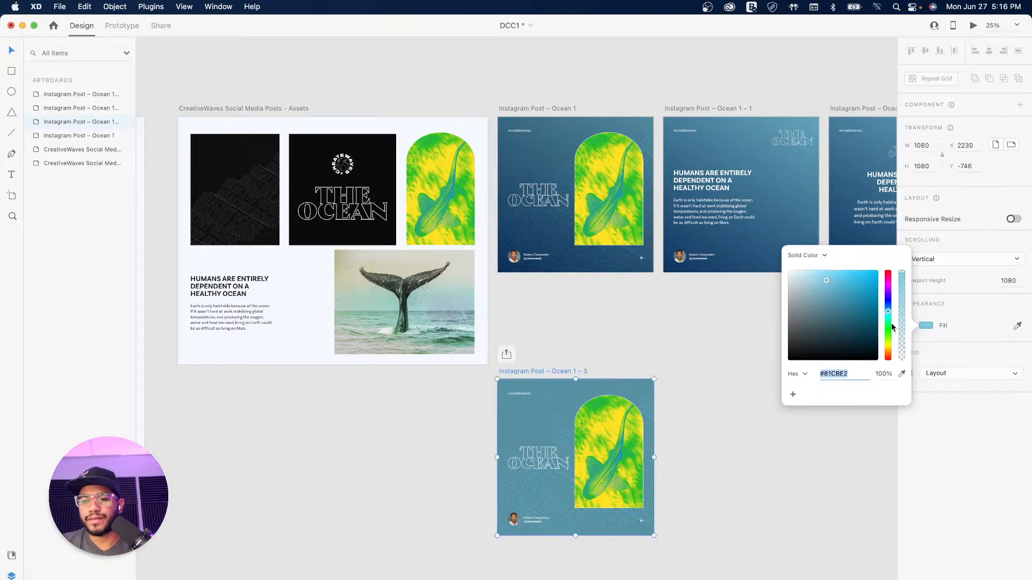
left_click_drag(889, 335, 889, 321)
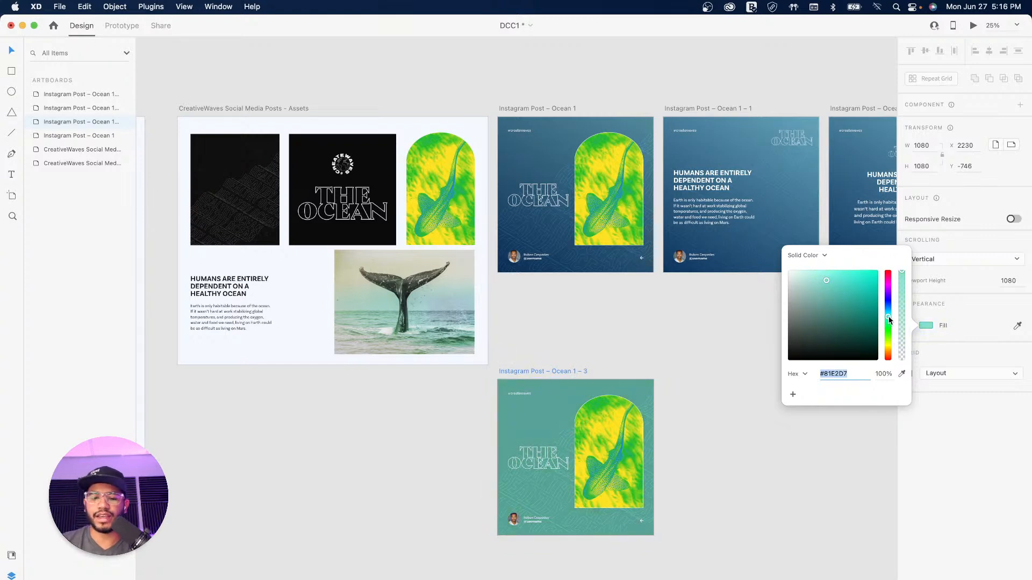
left_click_drag(889, 318, 889, 317)
Step: Delete the shark photo from the new teal post
left_click(614, 428)
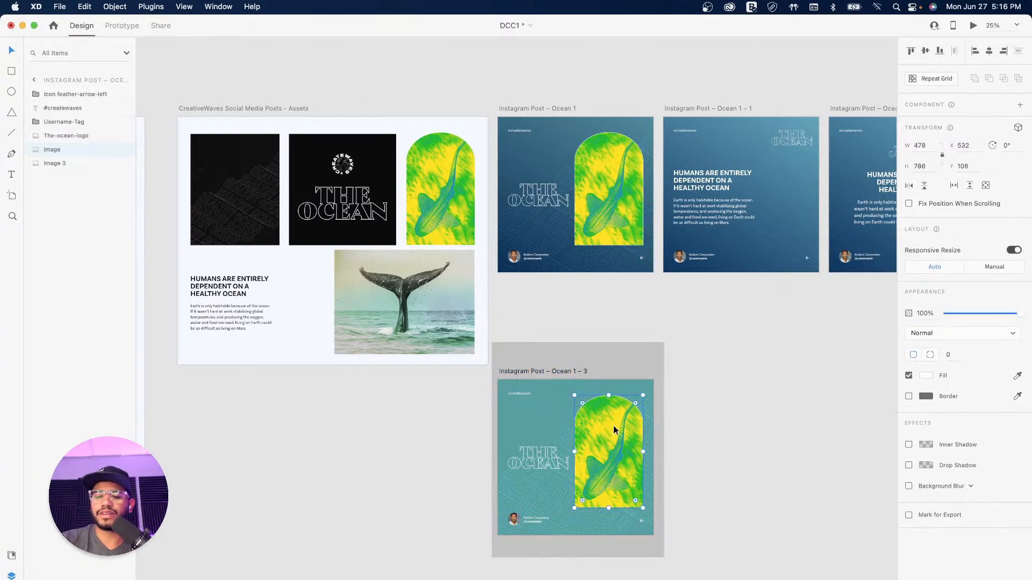
key("Delete")
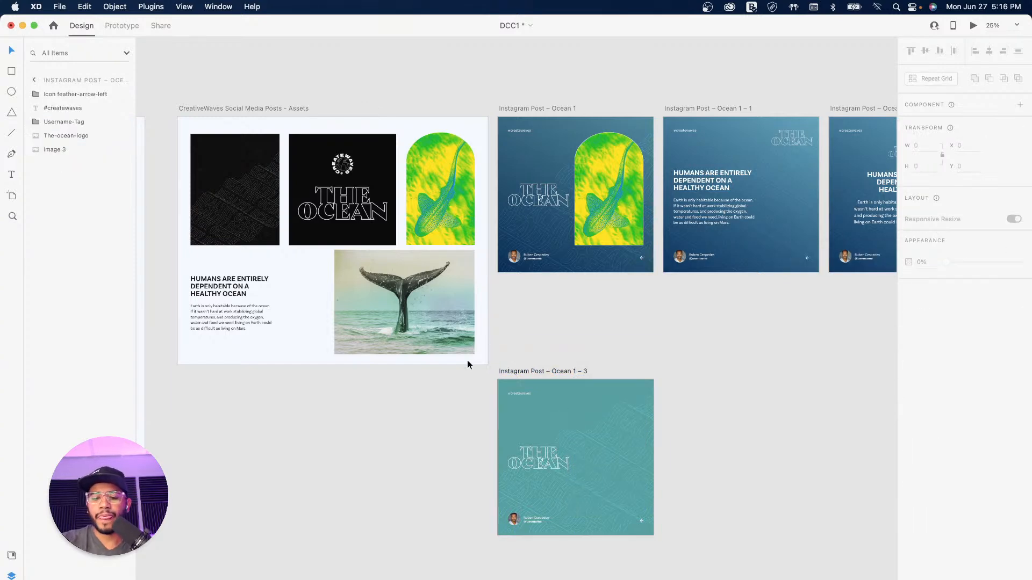
key("super+equal")
Step: Copy the whale-tail photo from the assets board onto the right side of the teal post
left_click(365, 258)
left_click_drag(356, 291, 749, 475)
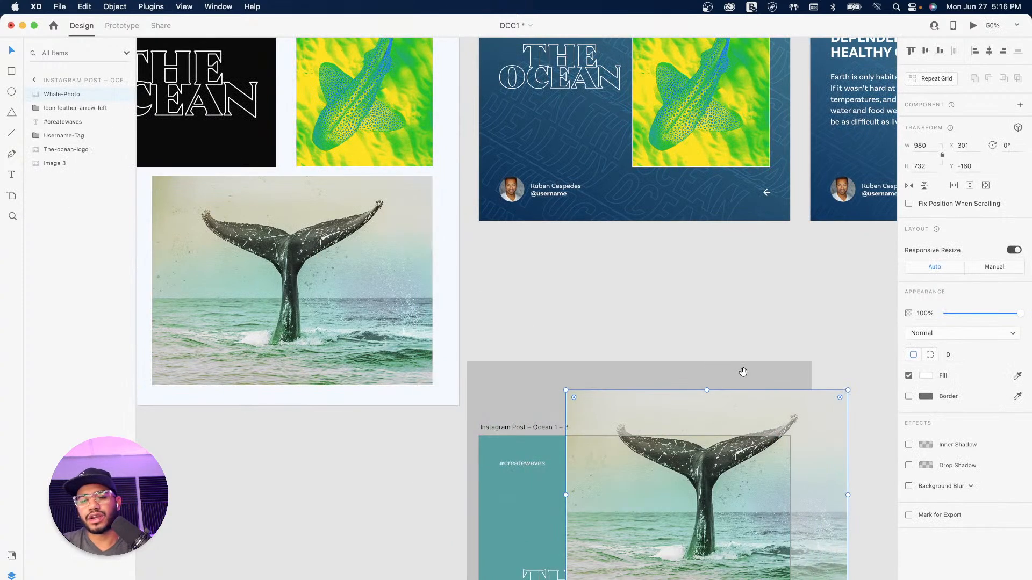
left_click_drag(742, 376, 662, 173)
left_click_drag(598, 325, 712, 227)
left_click_drag(742, 266, 804, 331)
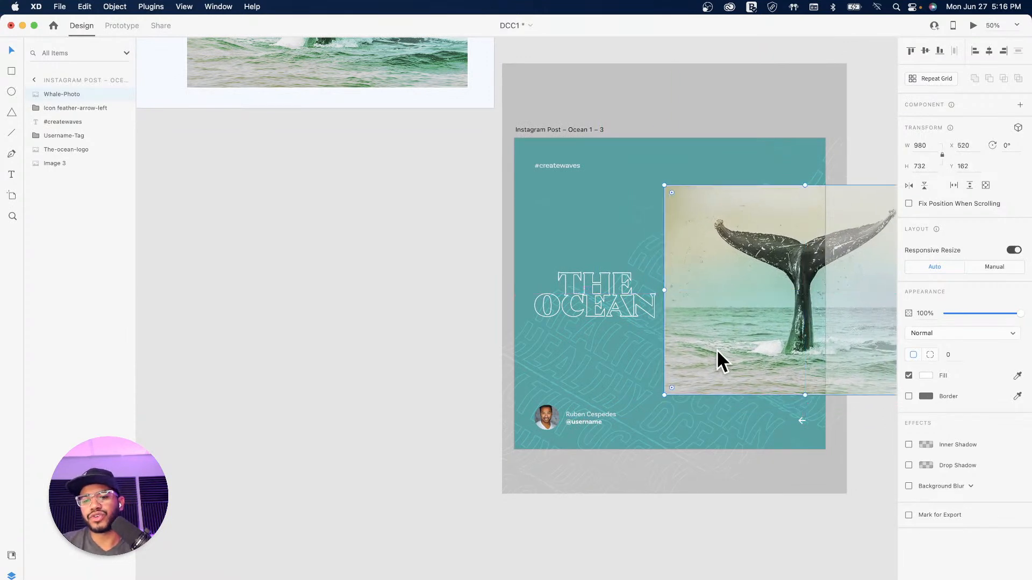
Step: Delete the faint texture overlay from the teal post
scroll(657, 346, "up", 10)
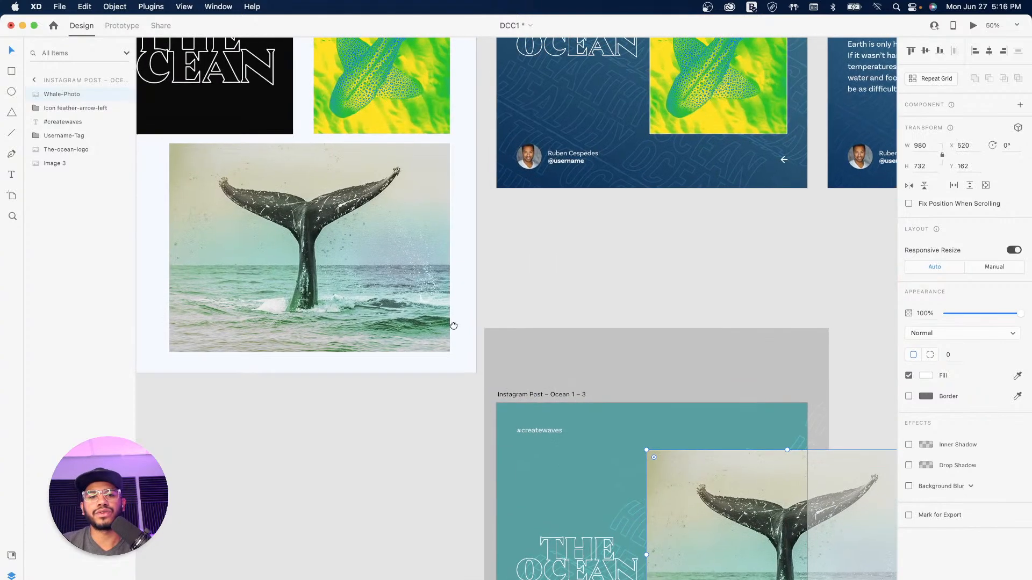
scroll(613, 449, "down", 10)
scroll(612, 449, "right", 5)
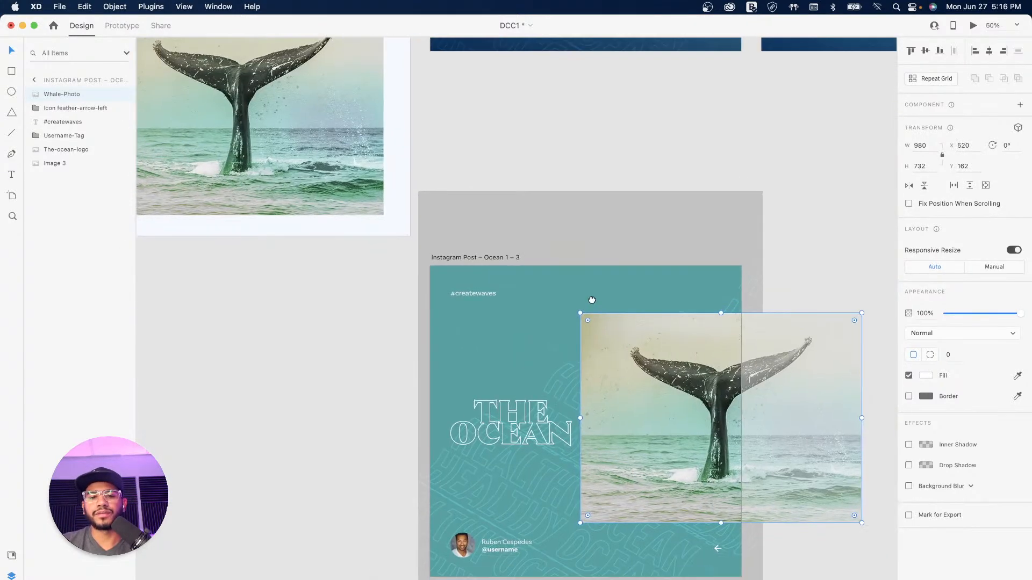
left_click(536, 302)
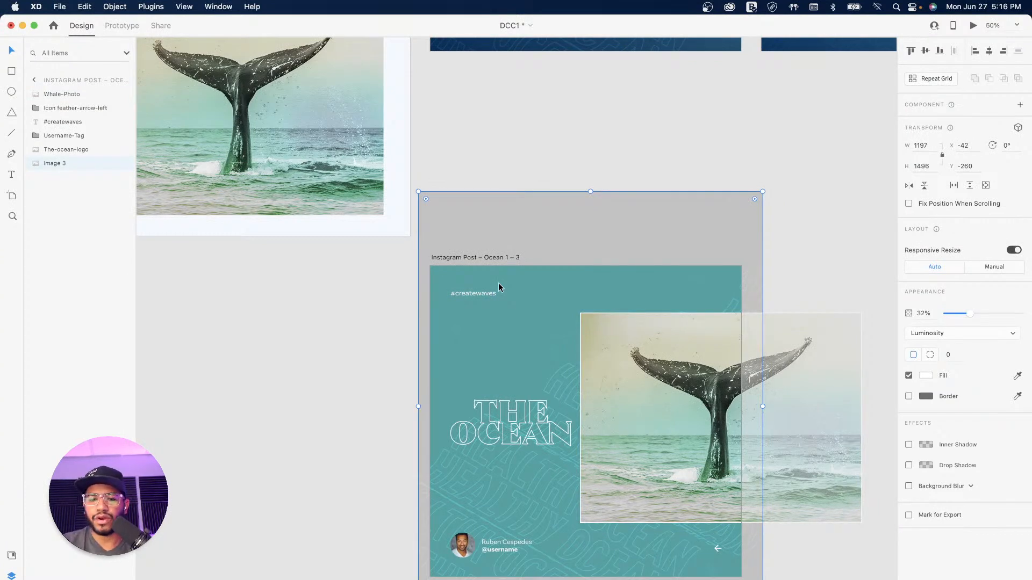
key("Delete")
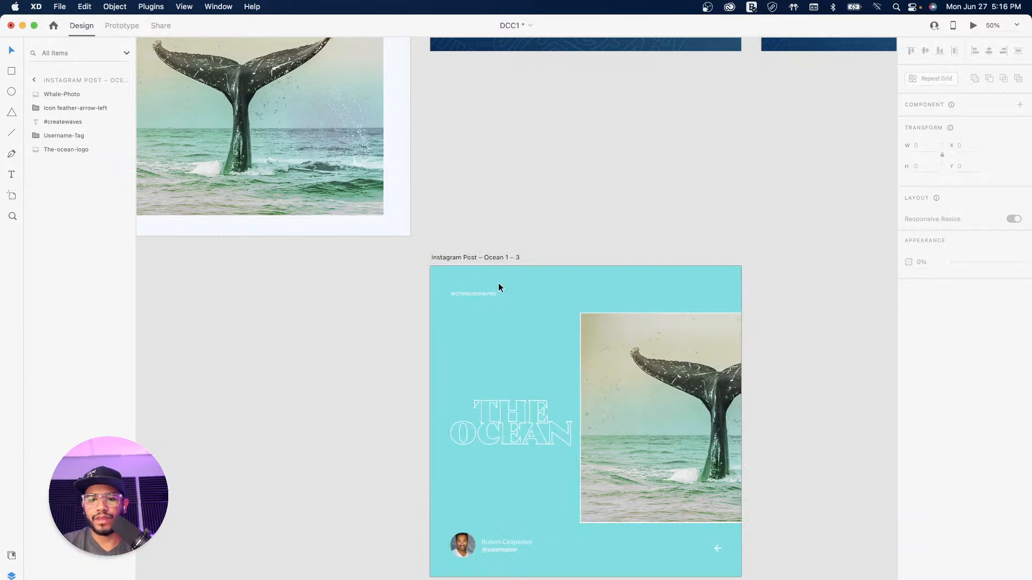
Step: Copy the shark image onto the teal post and enlarge it well beyond the artboard
scroll(508, 170, "up", 5)
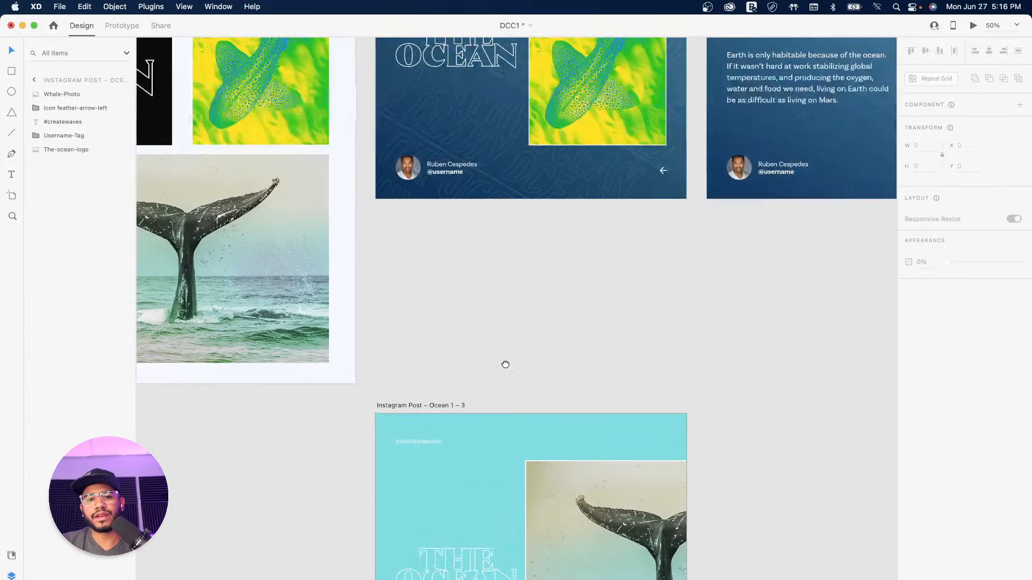
left_click_drag(381, 178, 633, 518)
scroll(633, 517, "down", 10)
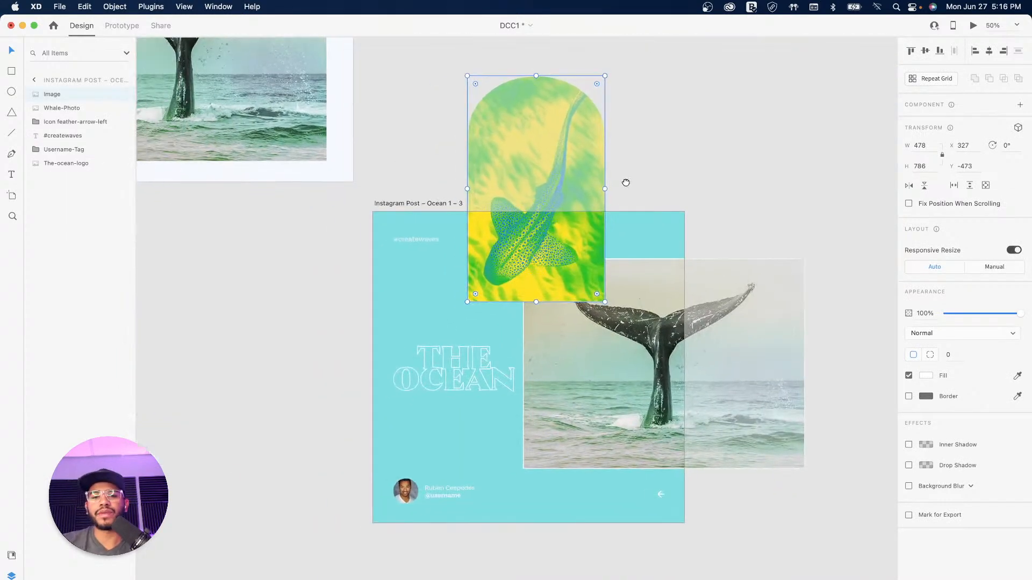
left_click_drag(523, 260, 523, 423)
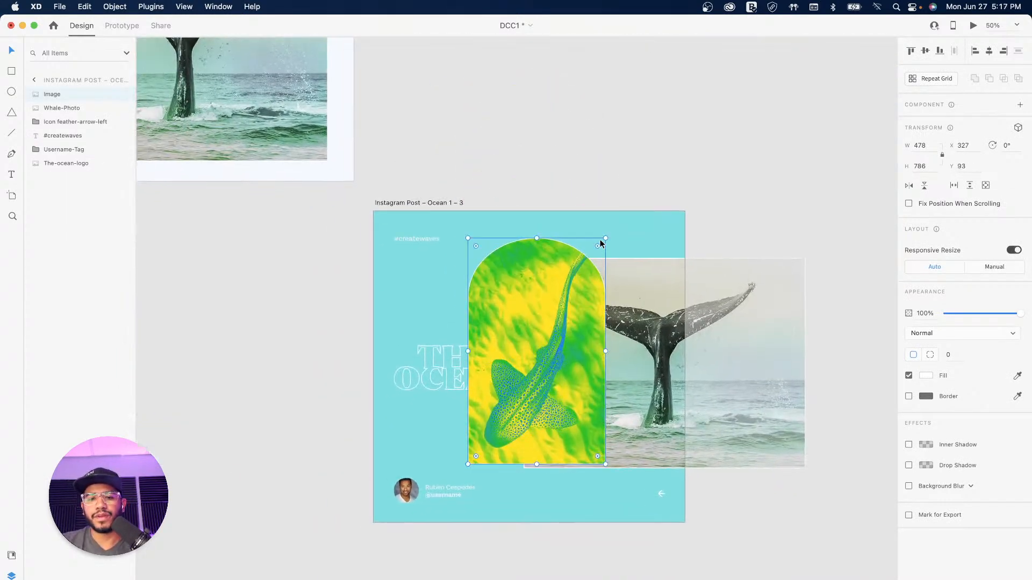
left_click_drag(605, 238, 743, 106)
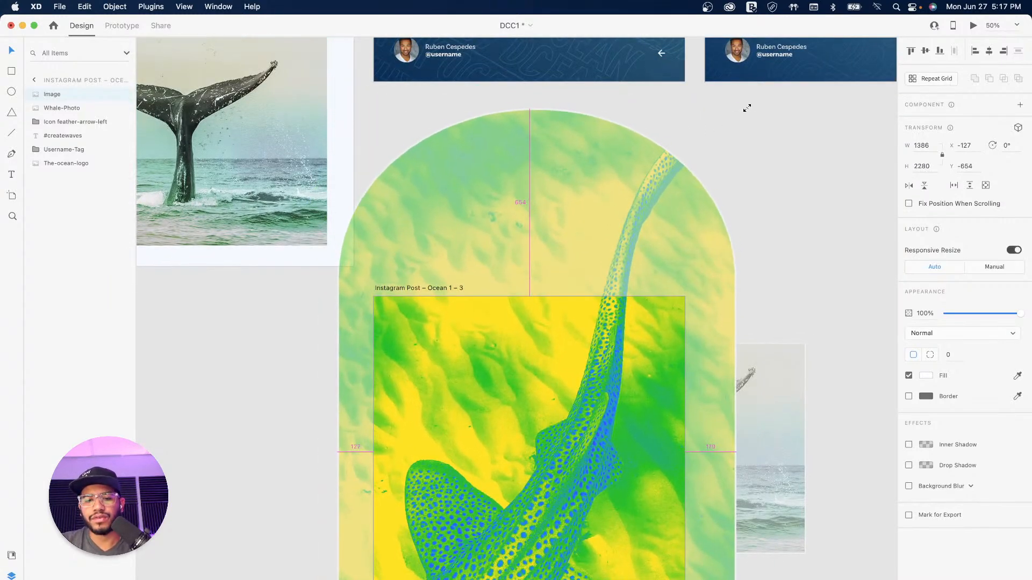
Step: Shrink the shark texture slightly to 1386 × 2280, shift it up, and send it behind the whale photo
left_click_drag(569, 334, 648, 168)
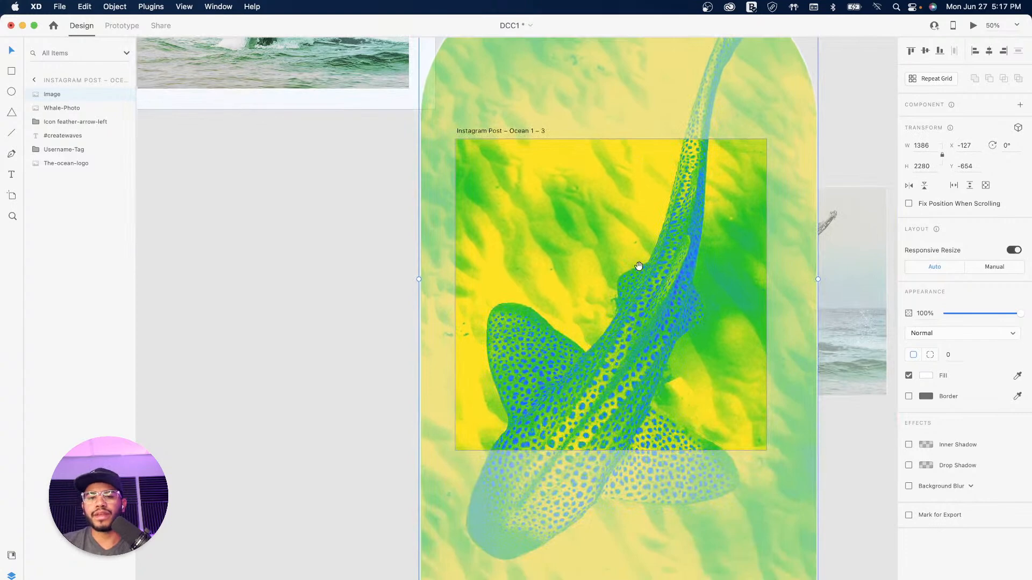
left_click_drag(637, 267, 523, 325)
left_click_drag(525, 399, 521, 324)
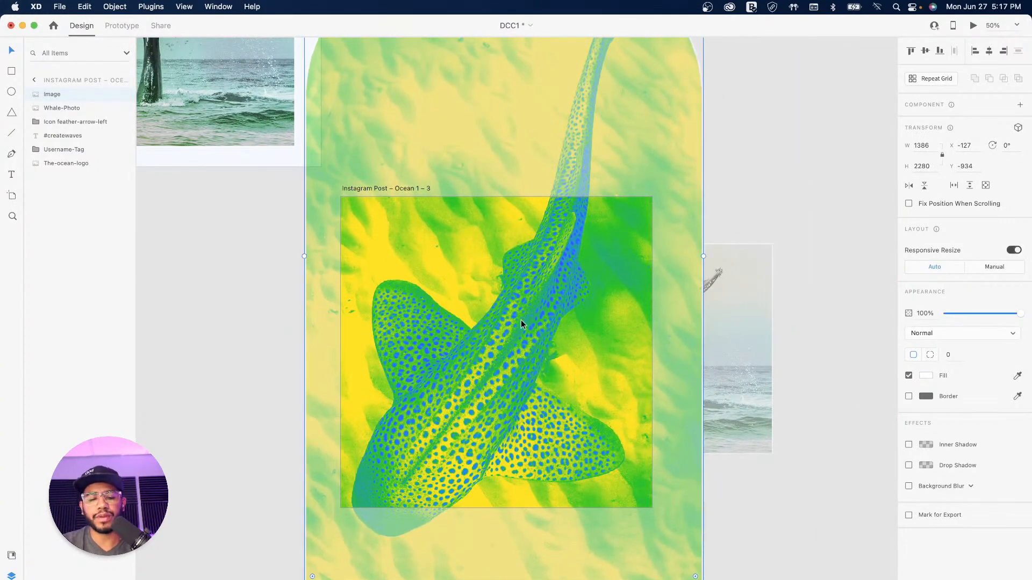
key("super+bracketleft")
key("super+bracketleft")
key("super+bracketleft")
key("super+bracketleft")
key("super+bracketleft")
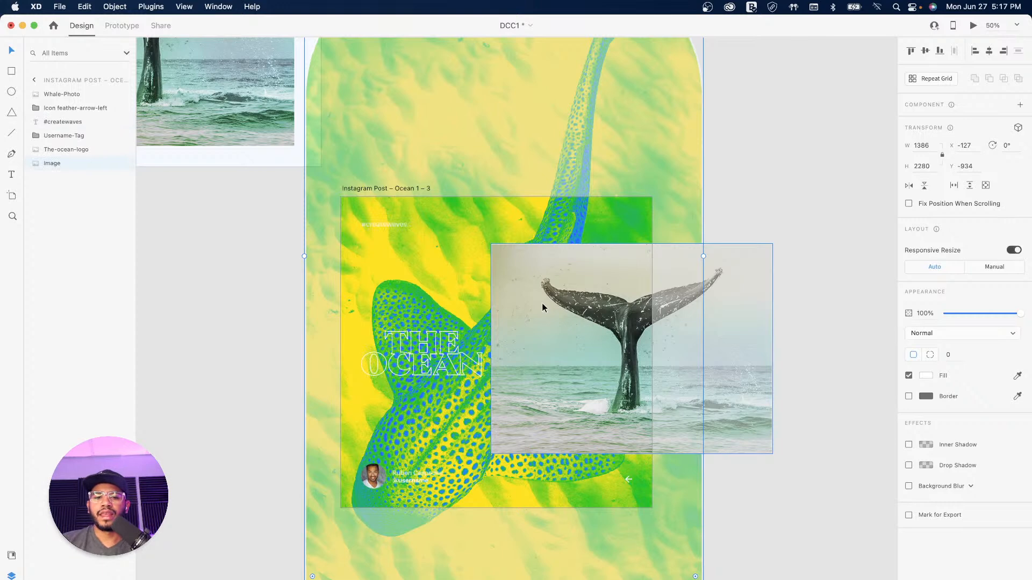
Step: Try Hue, Saturation, Color and Luminosity blends on the shark texture and lower its opacity
left_click(950, 334)
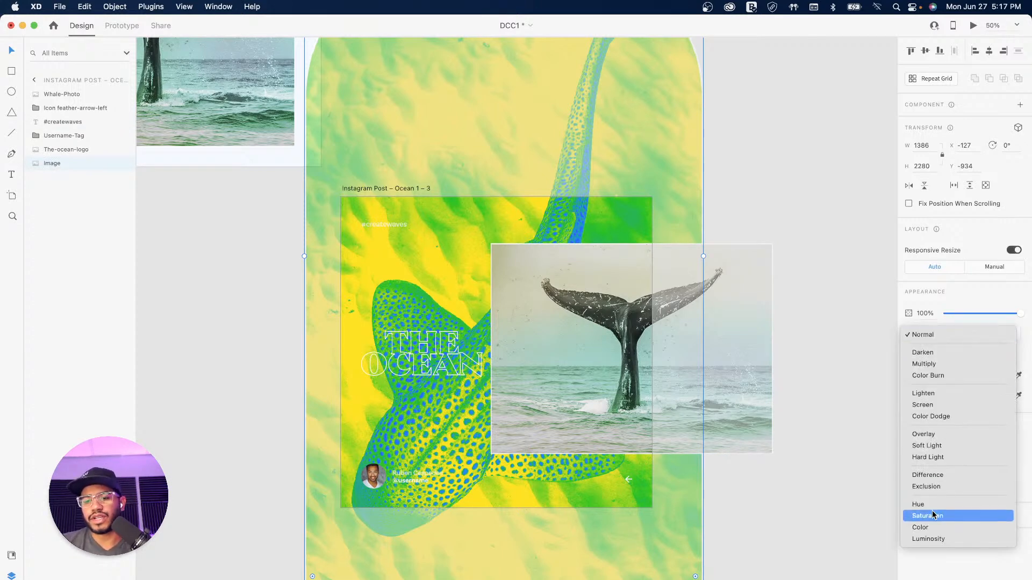
left_click(976, 506)
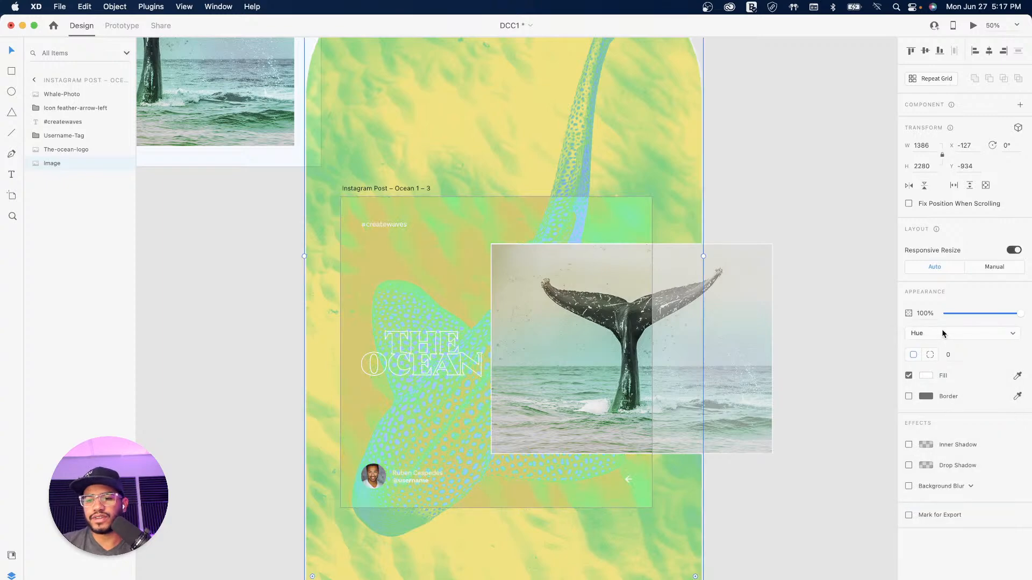
left_click(942, 332)
left_click(936, 347)
left_click(937, 334)
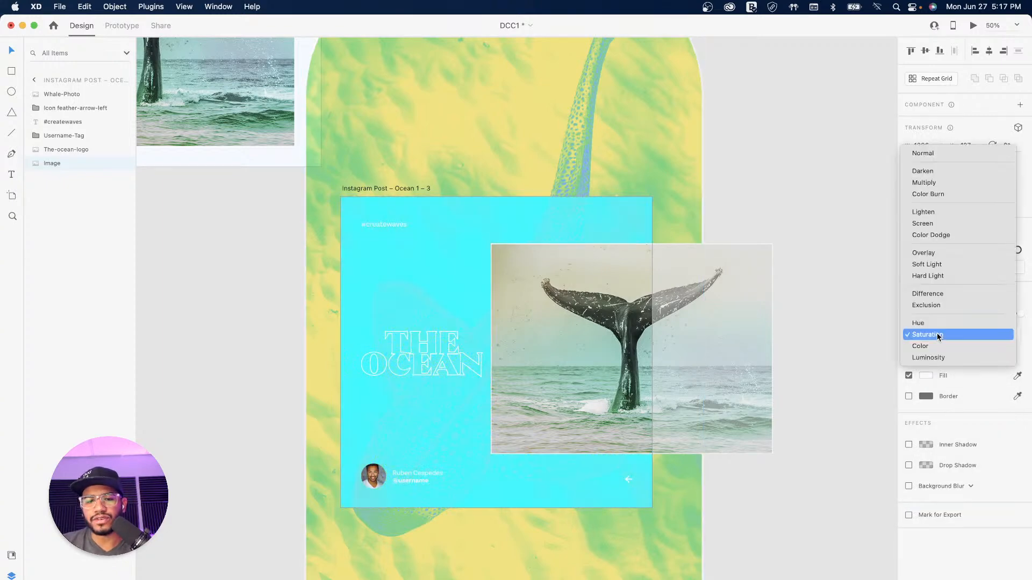
left_click(939, 345)
left_click(937, 338)
left_click(937, 345)
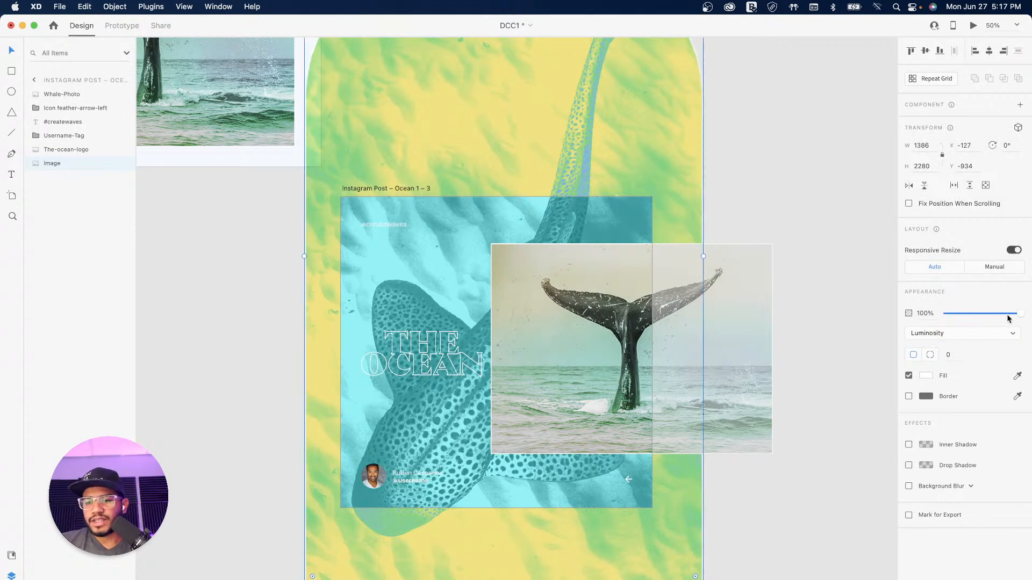
left_click_drag(1014, 315, 962, 316)
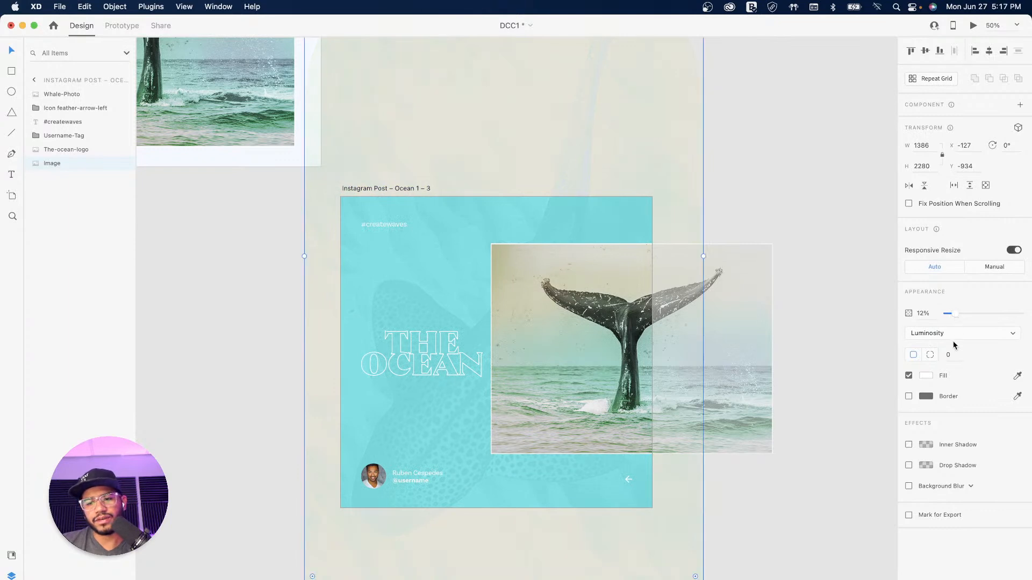
Step: Set the shark texture to Multiply blend at 24% opacity
left_click(953, 333)
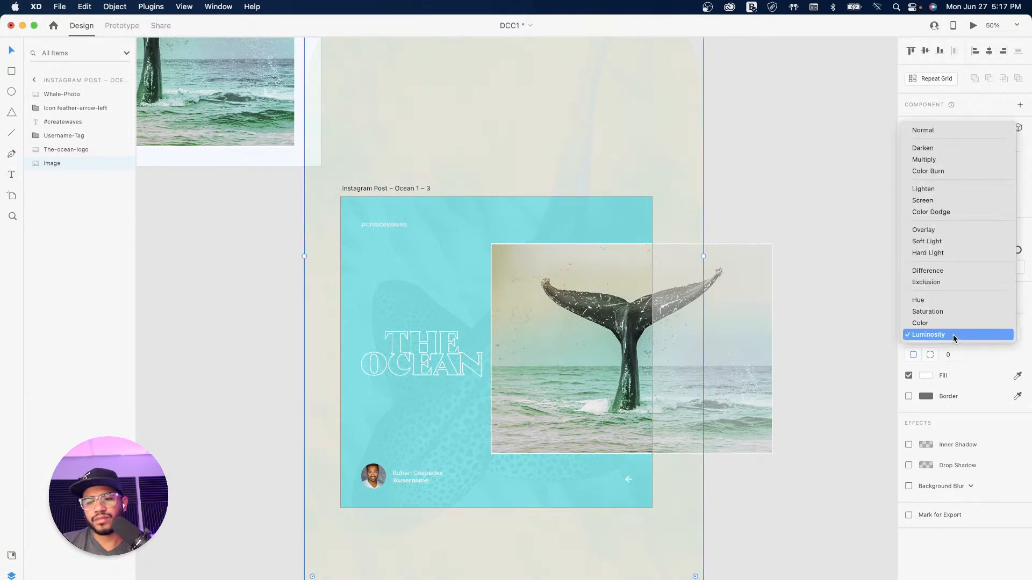
left_click(932, 160)
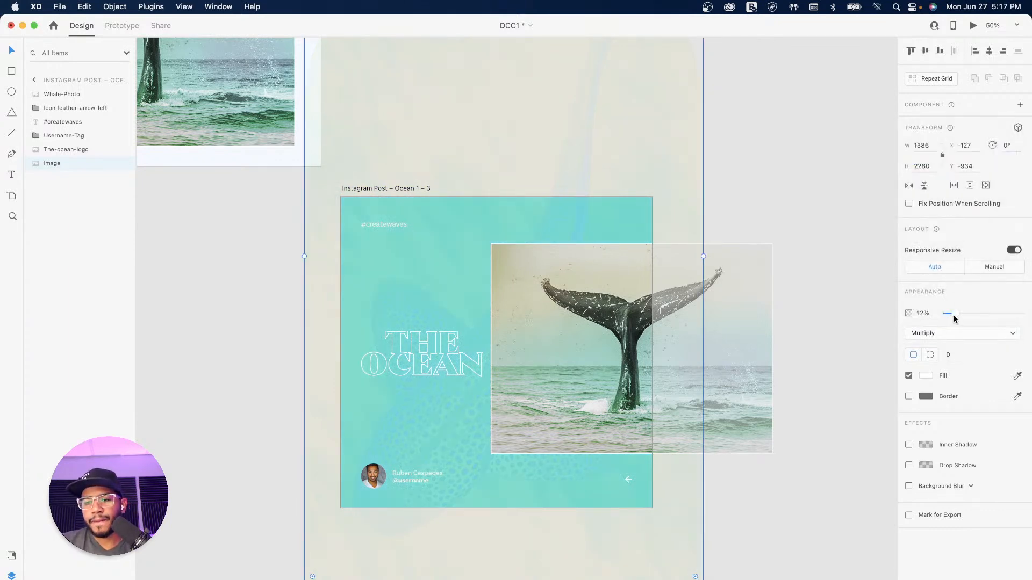
left_click_drag(954, 313, 963, 312)
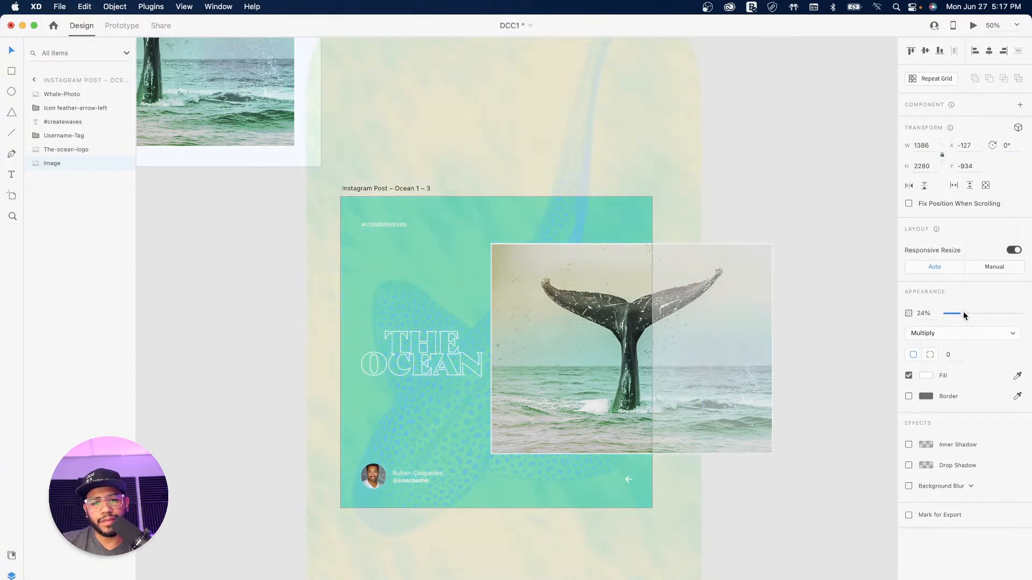
left_click(816, 307)
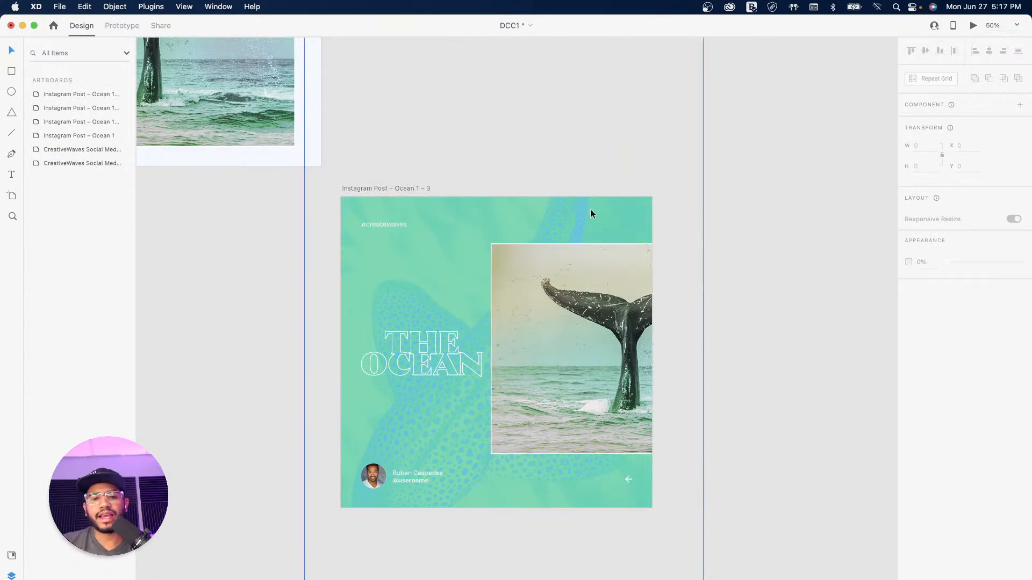
Step: Darken the Ocean 1 – 3 background from #81DEE2 to a deeper teal #51B4B9
left_click(423, 188)
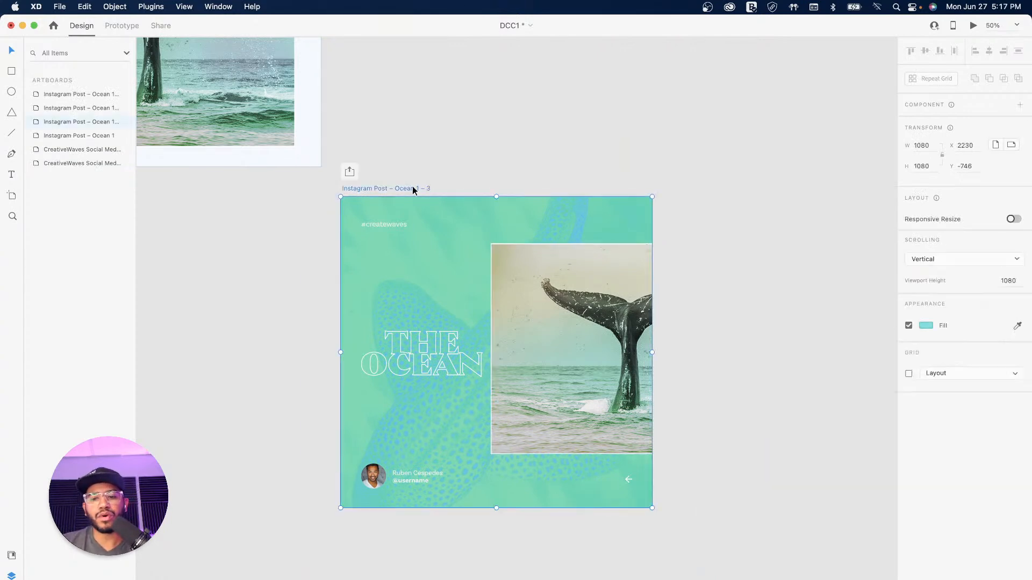
left_click(925, 326)
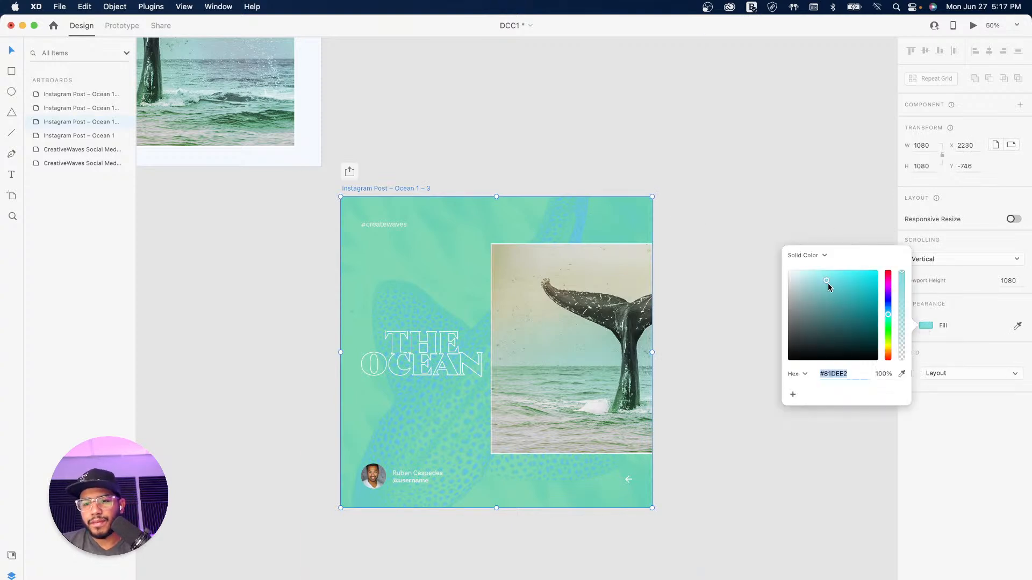
left_click_drag(828, 291, 839, 295)
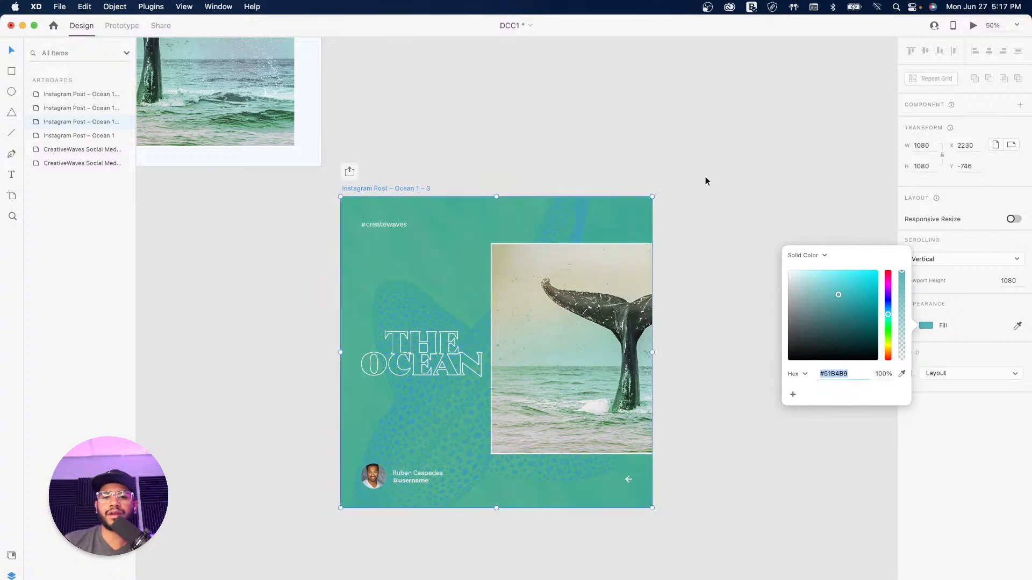
left_click(712, 129)
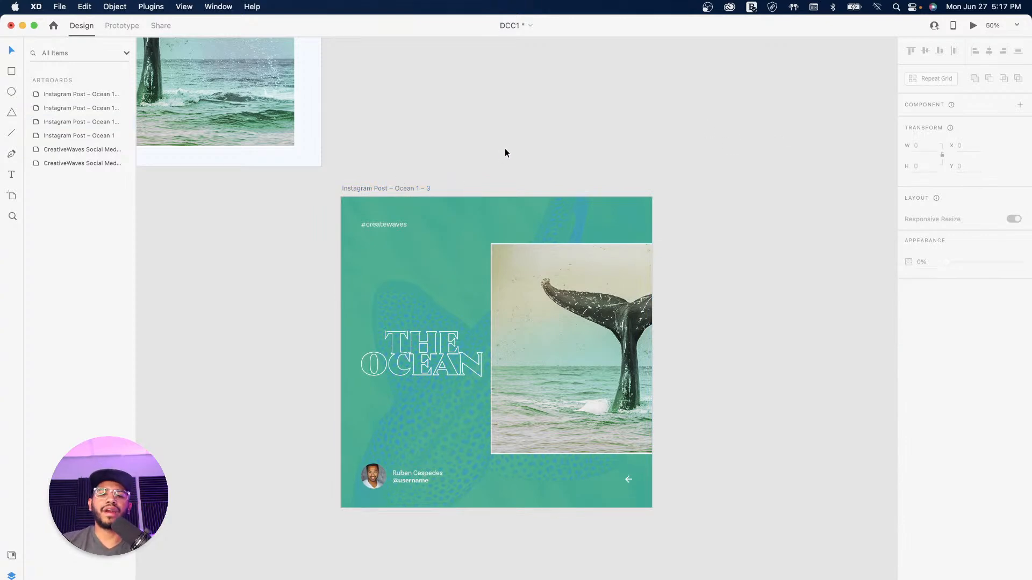
Step: Move the whale photo slightly right within the teal Ocean 1 – 3 post
left_click_drag(583, 163, 530, 274)
left_click_drag(463, 267, 506, 220)
left_click_drag(509, 344, 549, 136)
left_click(592, 274)
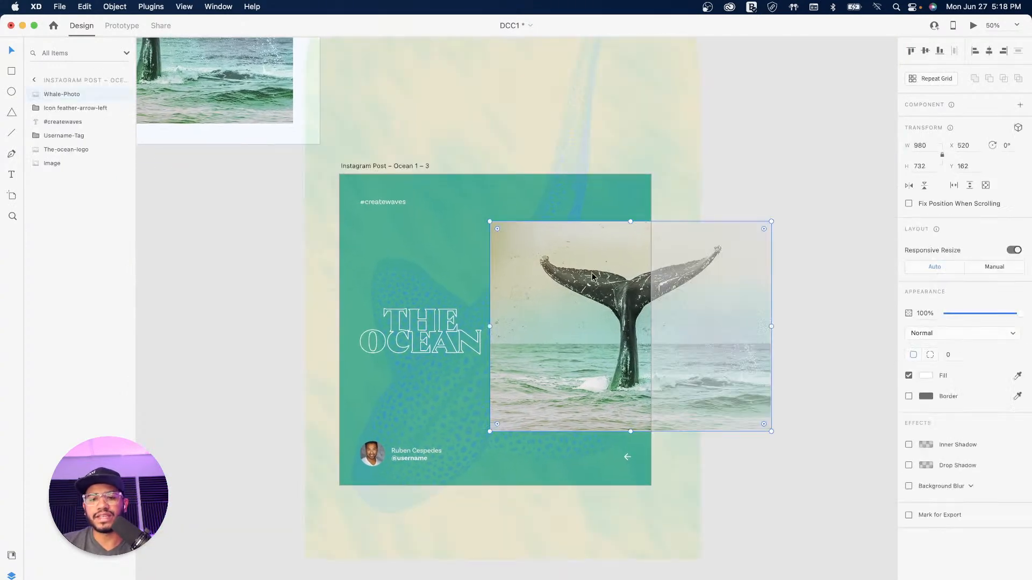
left_click(777, 154)
left_click_drag(574, 131, 475, 164)
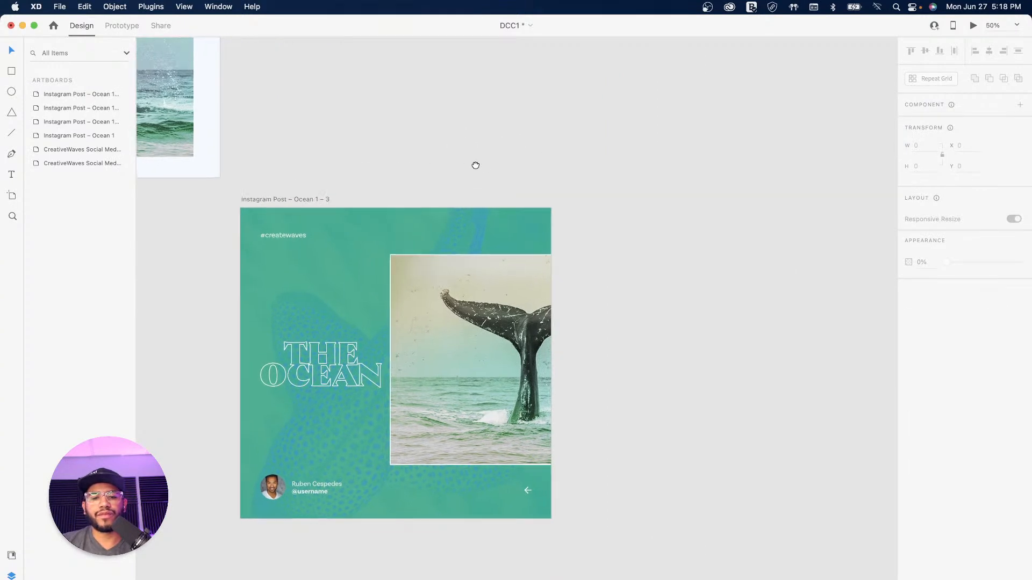
left_click(307, 200)
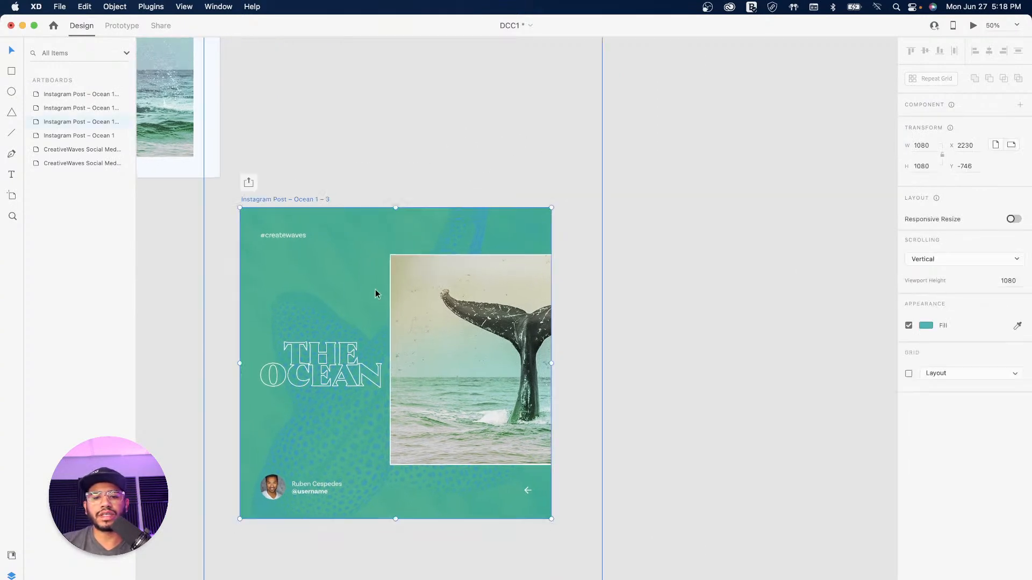
left_click(462, 334)
left_click_drag(466, 334, 482, 334)
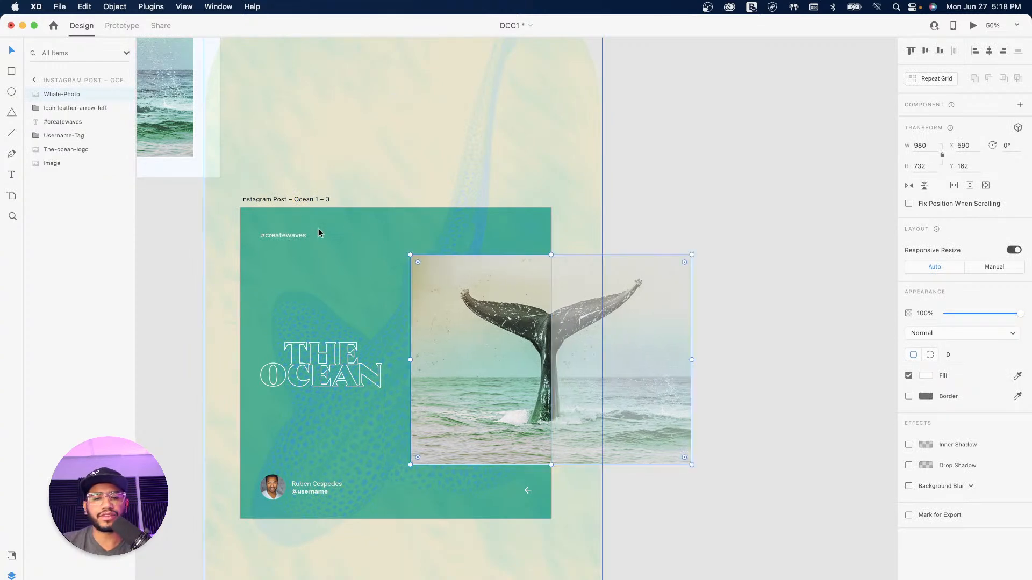
Step: Duplicate the teal post beside it as Instagram Post – Ocean 1 – 4
left_click(714, 202)
left_click(318, 200)
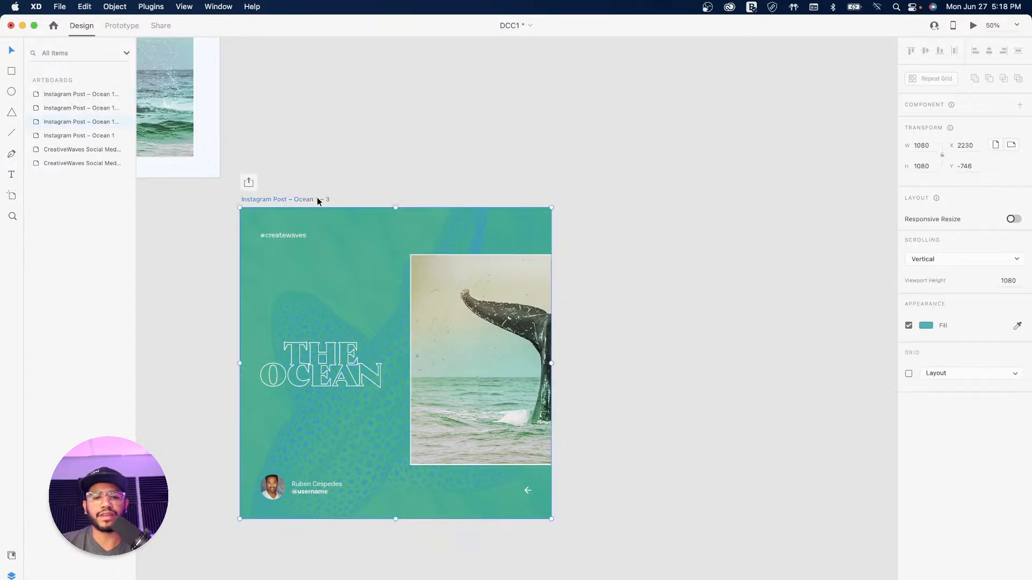
left_click_drag(303, 202, 653, 216)
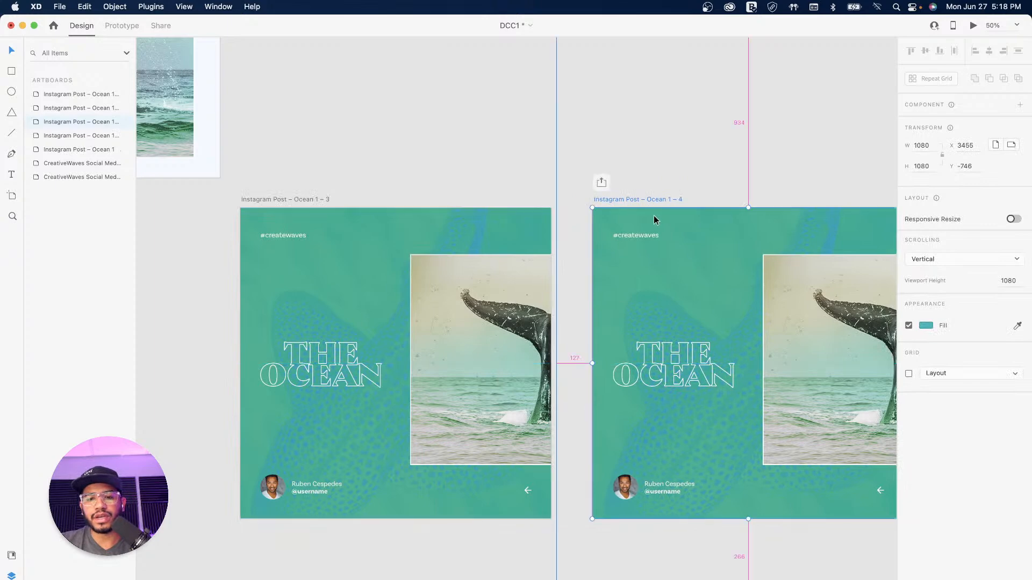
Step: Move THE OCEAN logo on Ocean 1 – 4 to the top-right corner at X 590, Y 0
left_click(623, 302)
double_click(622, 302)
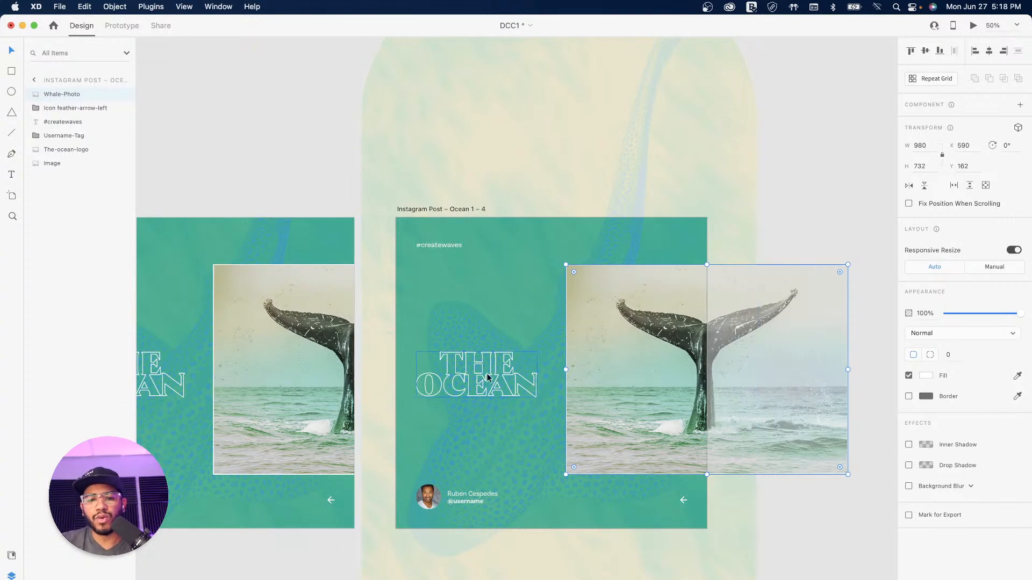
left_click(459, 380)
left_click_drag(451, 385, 602, 247)
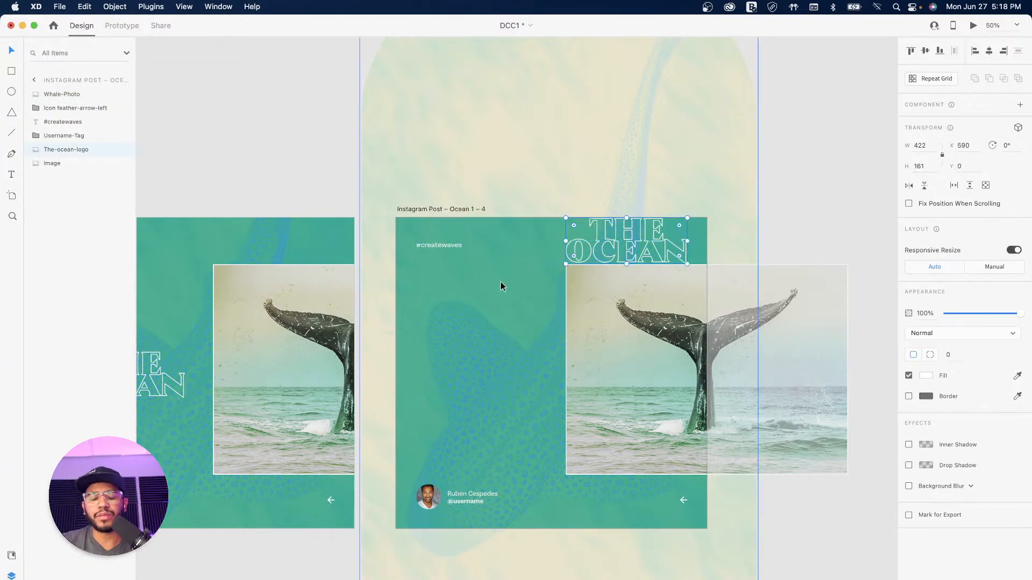
left_click(646, 334)
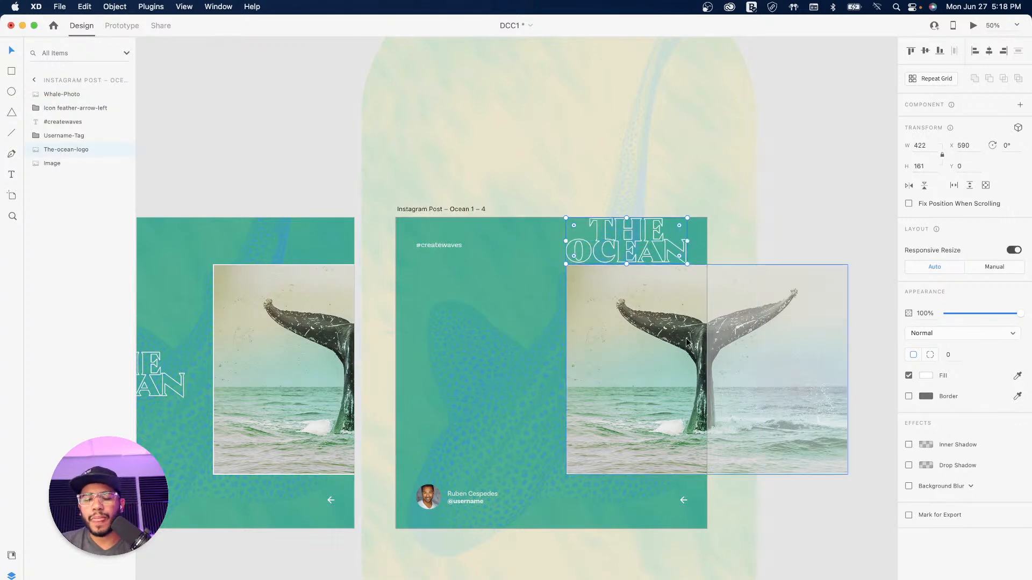
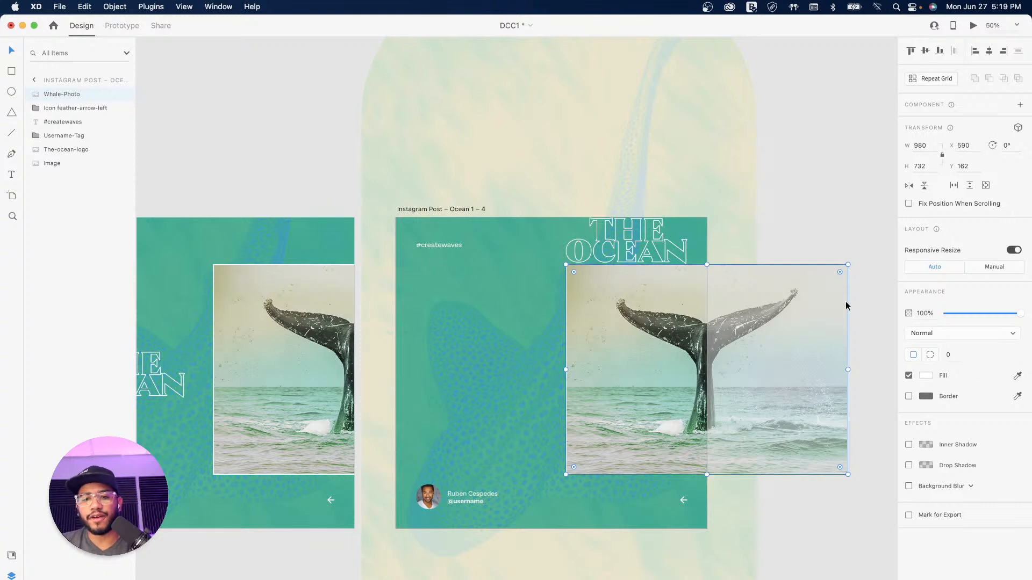
Step: Set the whale image X to -490 and snap artboard 1–4 against 1–3 so the photo spans both
left_click(963, 145)
type("-4")
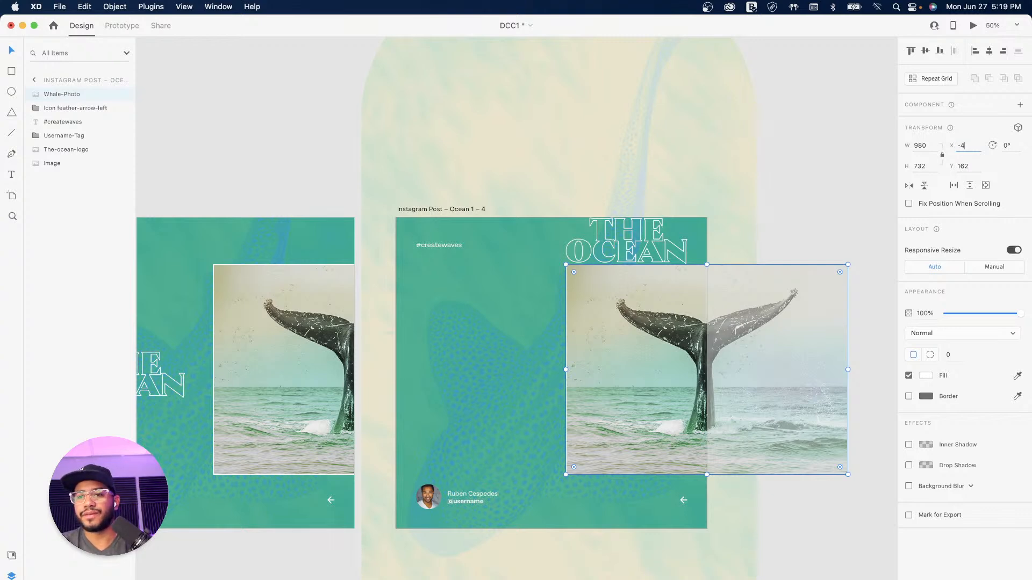
type("90")
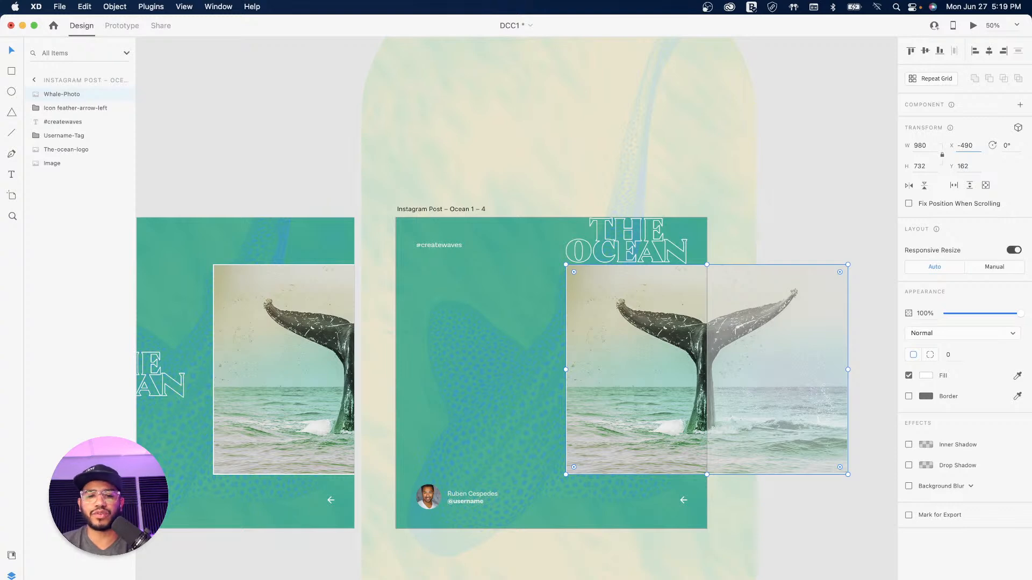
key("Return")
left_click(850, 79)
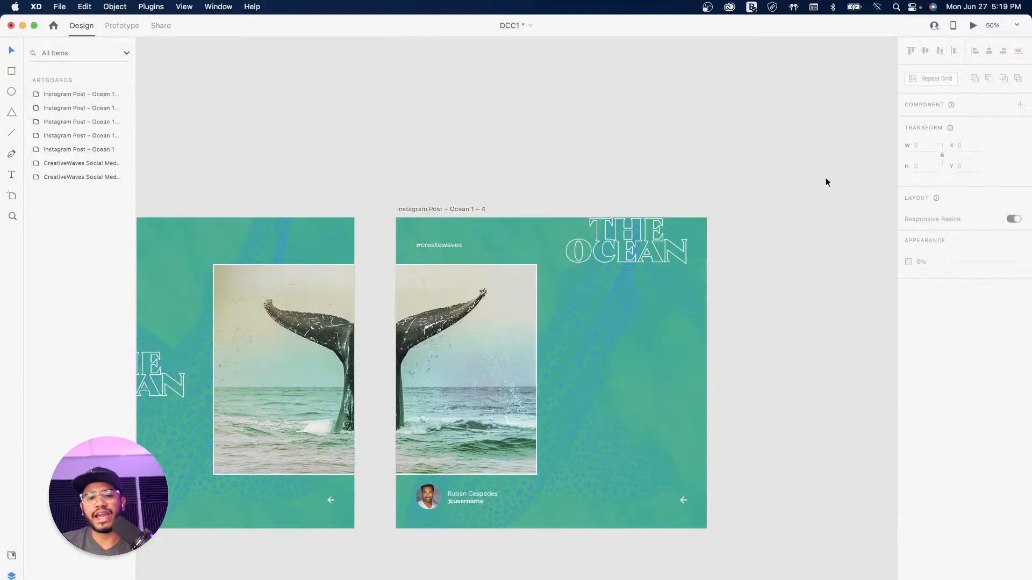
left_click(444, 209)
mouse_move(436, 208)
left_mouse_down()
mouse_move(396, 207)
mouse_move(429, 206)
left_mouse_up()
left_click(755, 162)
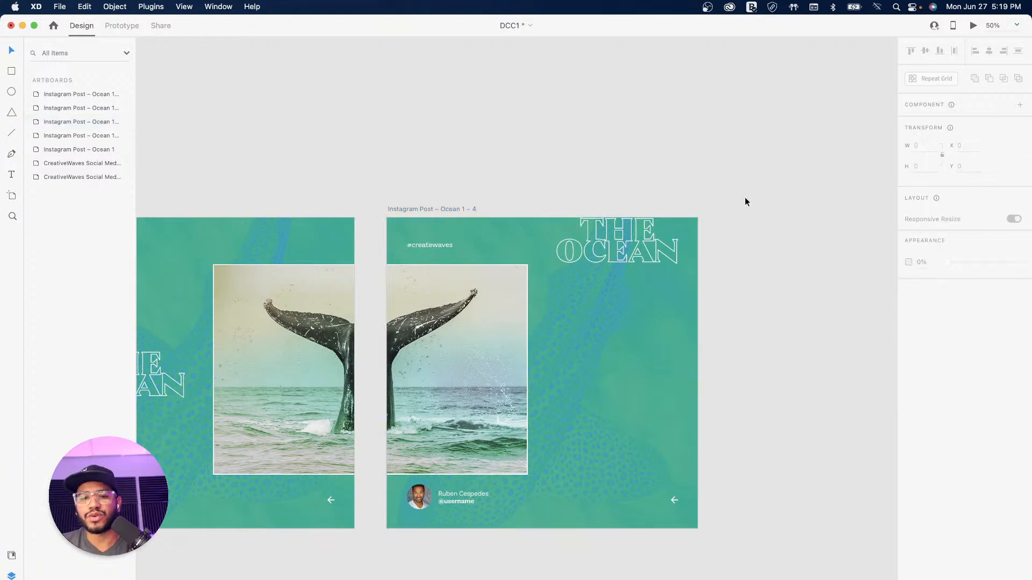
Step: Shrink THE OCEAN logo on 1–4 to 275 × 105 in the top-right corner
left_click_drag(730, 219, 759, 153)
left_click(649, 172)
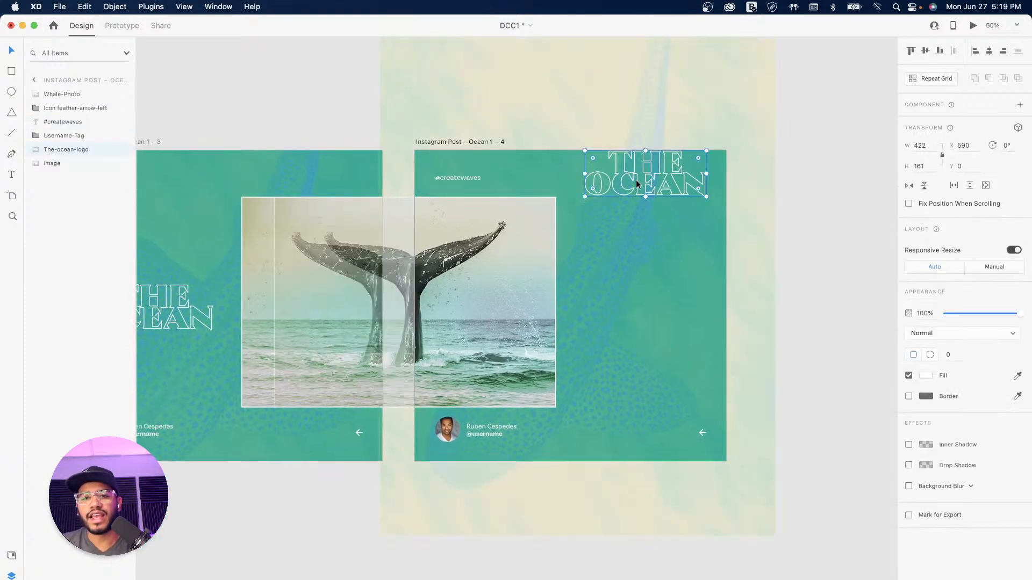
left_click_drag(585, 150, 663, 212)
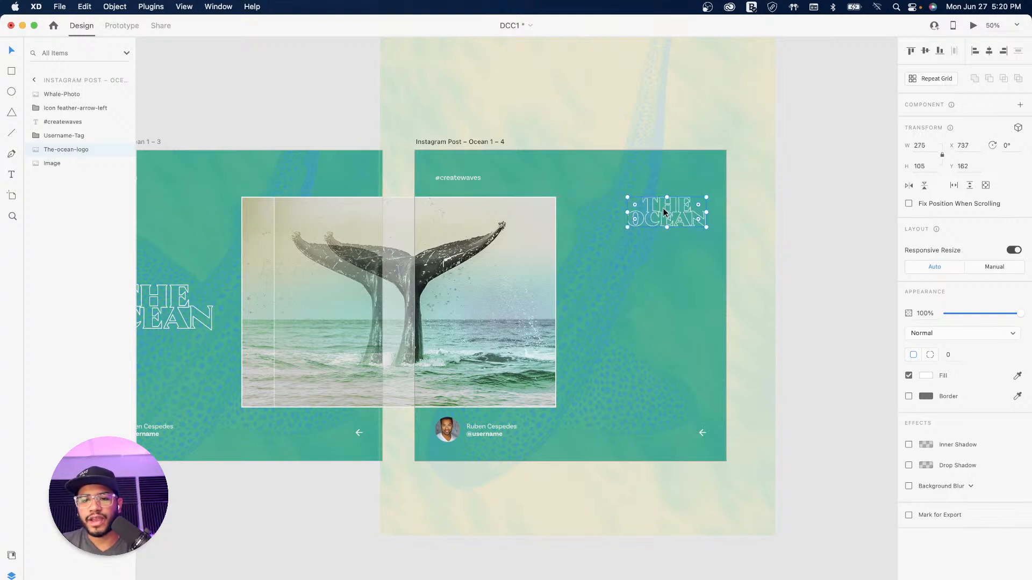
left_click(818, 191)
key("space")
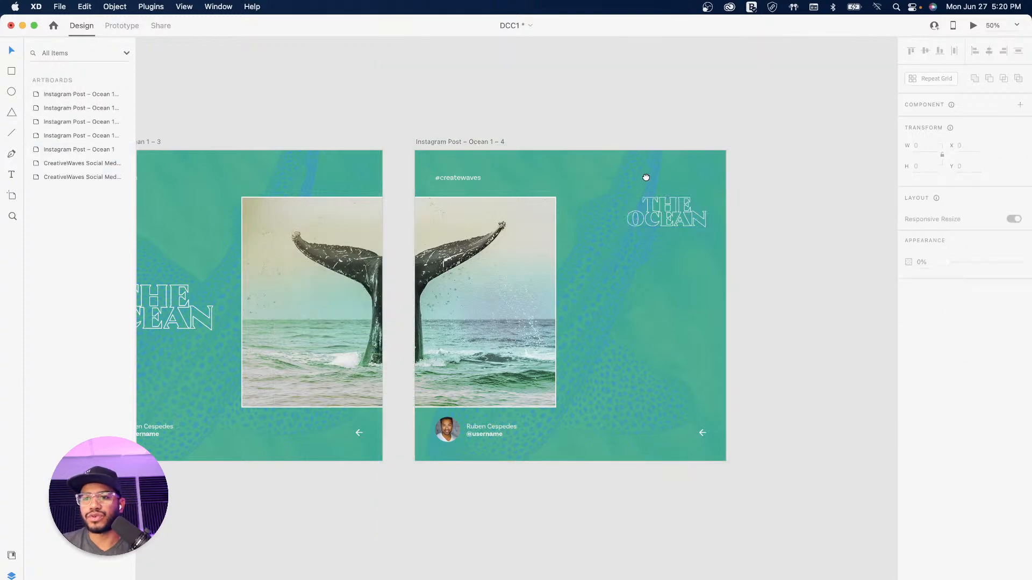
left_click_drag(648, 175, 596, 255)
left_click_drag(464, 255, 641, 182)
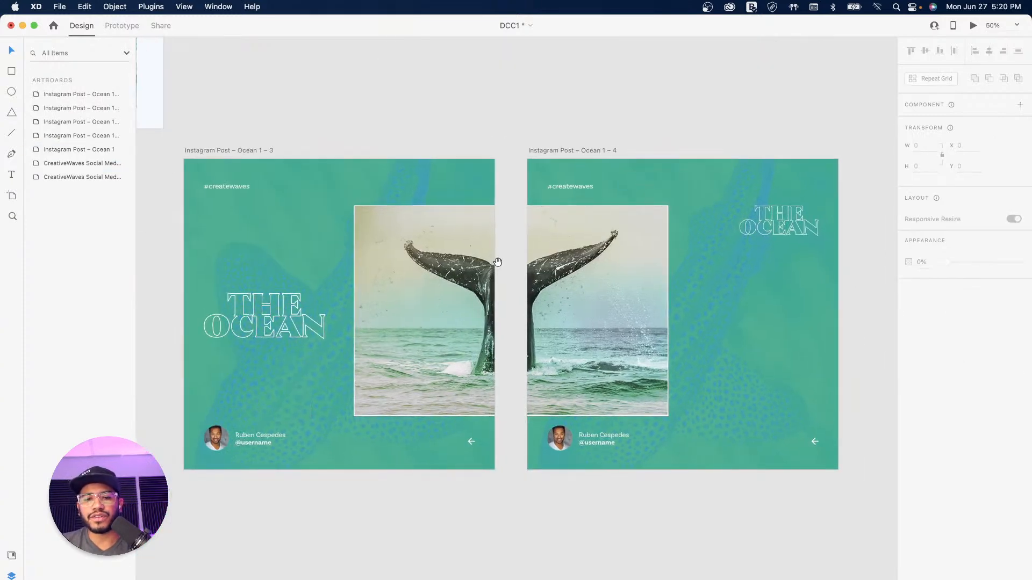
left_click_drag(421, 210, 511, 394)
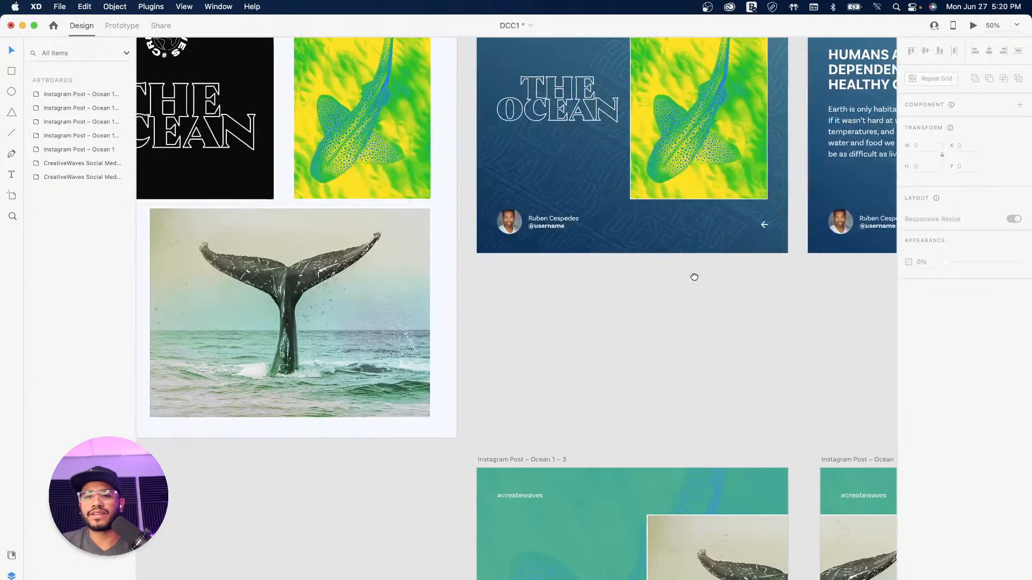
Step: Copy the HUMANS ARE ENTIRELY DEPENDENT ON A HEALTHY OCEAN heading and body text from 1–2 into 1–4
left_click_drag(695, 276, 380, 280)
left_click(561, 127)
left_click(561, 72, "shift")
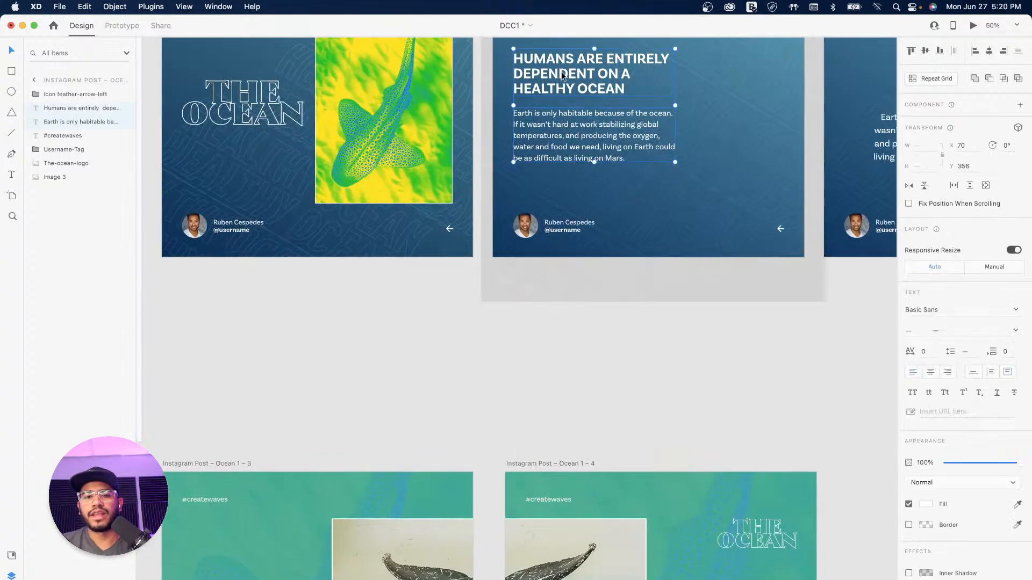
key("super+minus")
left_click_drag(690, 281, 592, 171)
key("alt")
left_click_drag(438, 118, 531, 378)
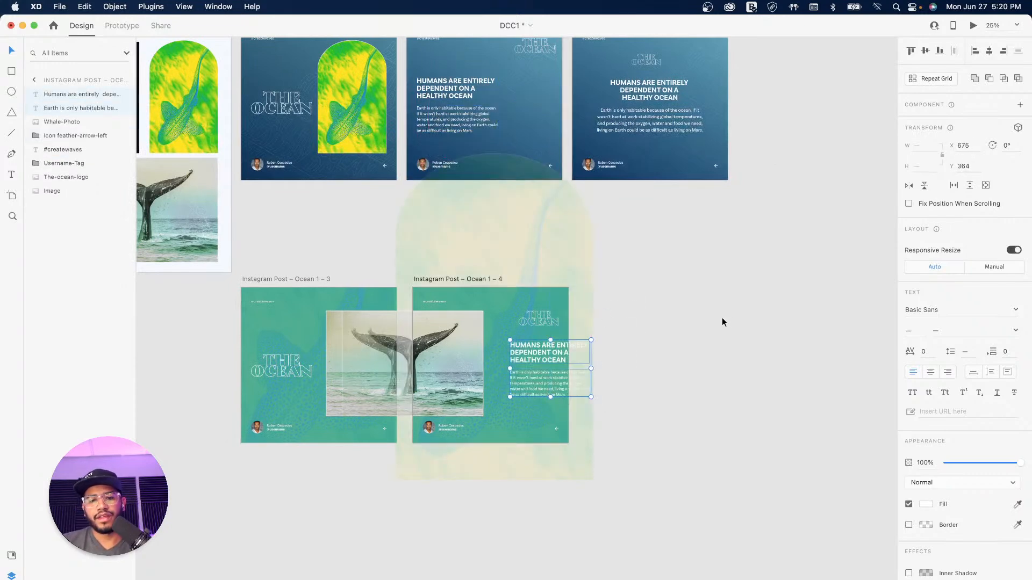
left_click(713, 301)
Step: Move the logo left and line the heading and body text up beneath it
left_click_drag(604, 290, 760, 288)
key("super+equal")
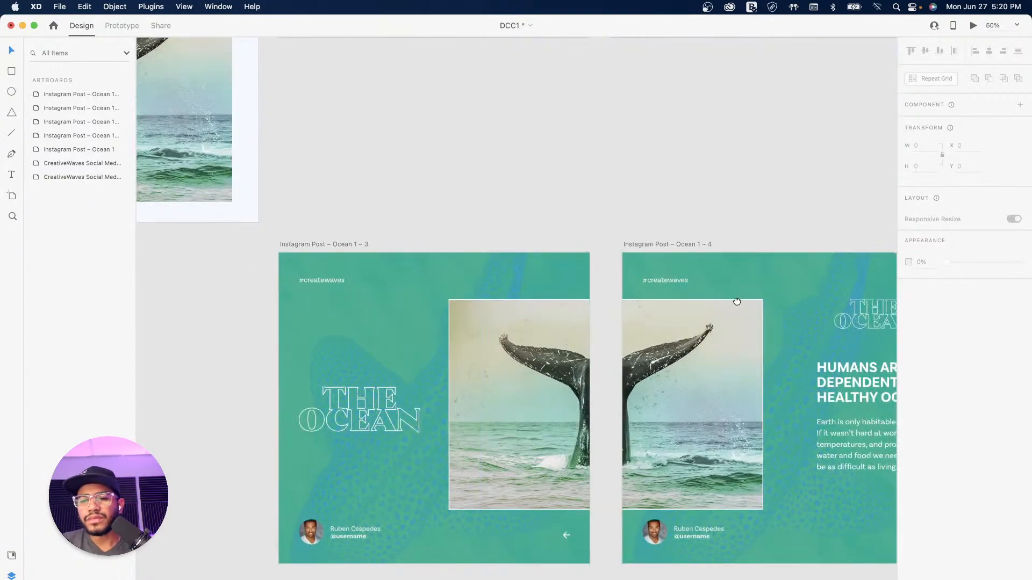
scroll(738, 302, "right", 10)
scroll(738, 302, "down", 3)
left_click_drag(656, 246, 606, 246)
left_click_drag(628, 317, 598, 321)
left_click_drag(630, 370, 600, 367)
left_click_drag(613, 313, 592, 287)
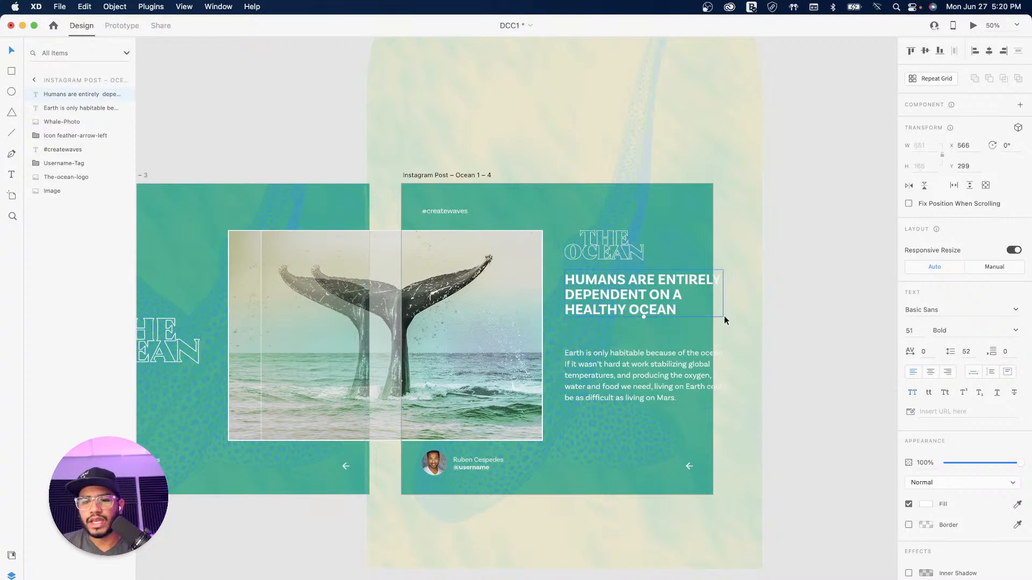
Step: Narrow the heading and body text boxes so they rewrap, then lower the heading slightly
left_click(1009, 374)
left_click_drag(722, 317, 686, 339)
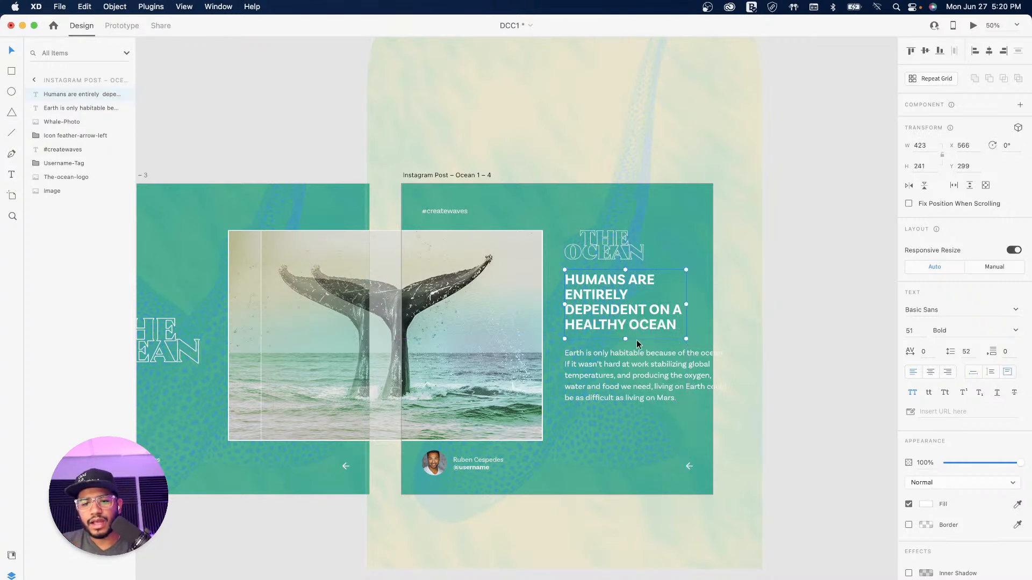
left_click(634, 366)
left_click_drag(728, 402, 693, 424)
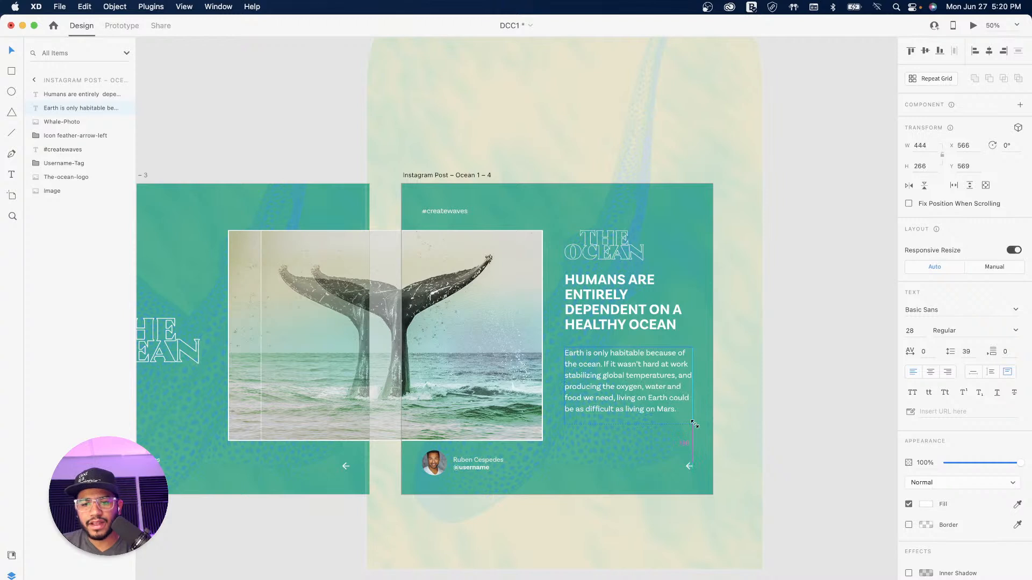
left_click(800, 274)
left_click(599, 321)
left_click(973, 372)
mouse_move(593, 304)
left_mouse_down()
mouse_move(595, 330)
mouse_move(595, 321)
left_mouse_up()
left_click(617, 371, "shift")
Step: Shrink the logo to 222 × 85 and lower it with the heading and body together
left_click(609, 249)
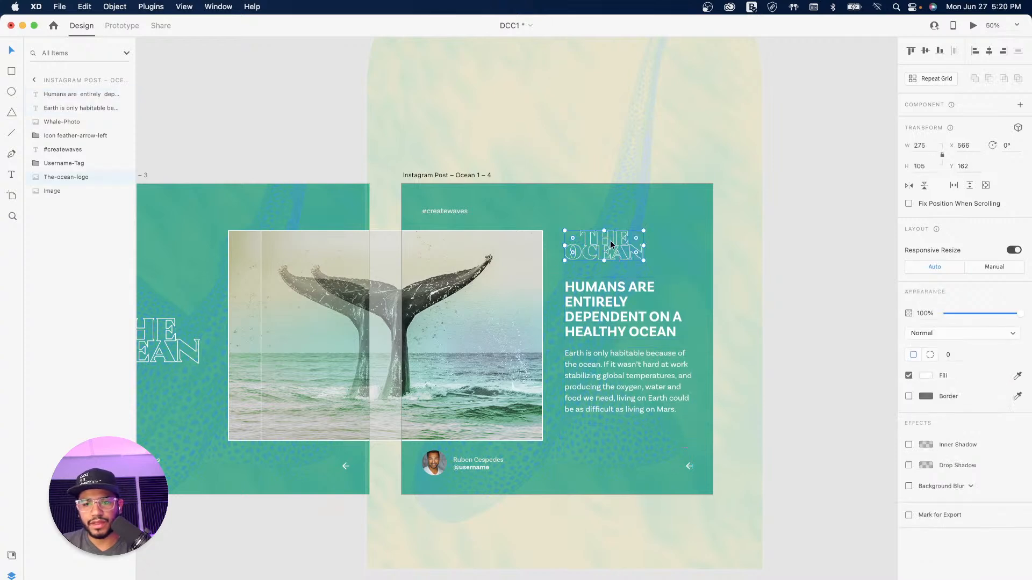
left_click_drag(643, 231, 584, 256)
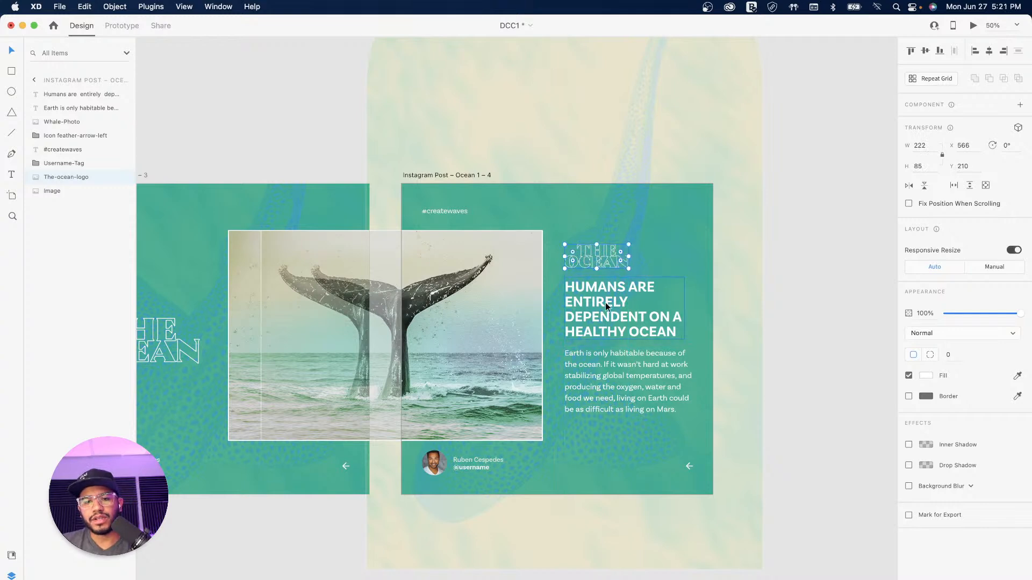
left_click(610, 298, "shift")
left_click(595, 369, "shift")
left_click_drag(585, 294, 585, 301)
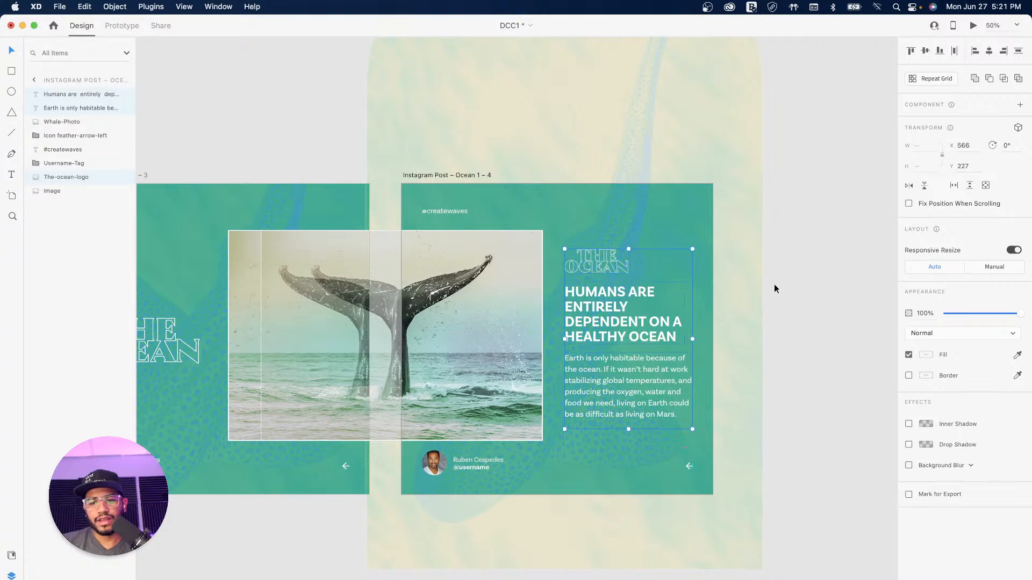
left_click(775, 286)
left_click_drag(616, 265, 659, 284)
scroll(629, 280, "up", 2)
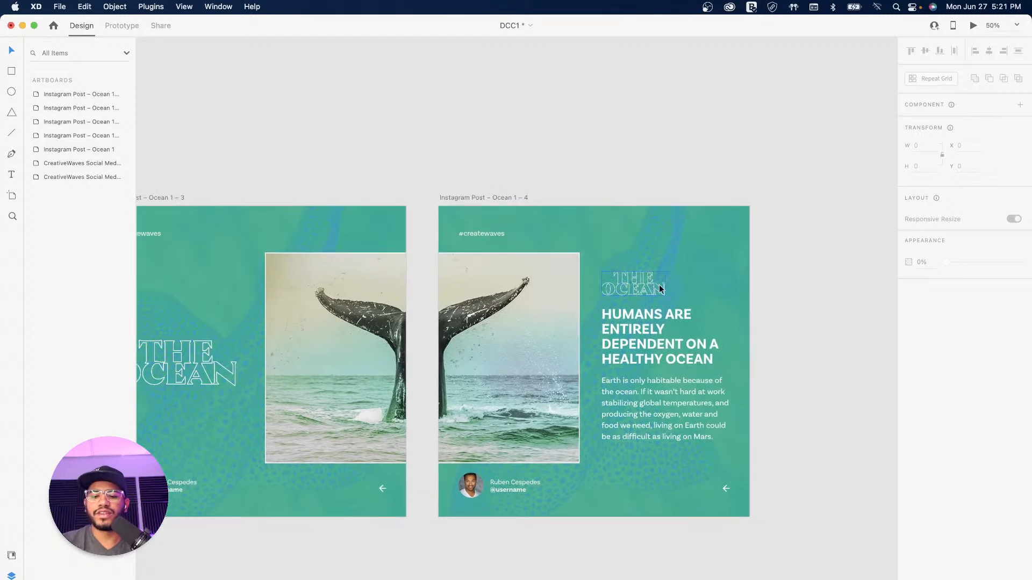
Step: Alt-drag the Instagram Post – Ocean 1 artboard to the right to create Ocean 1 – 5
key("super+minus")
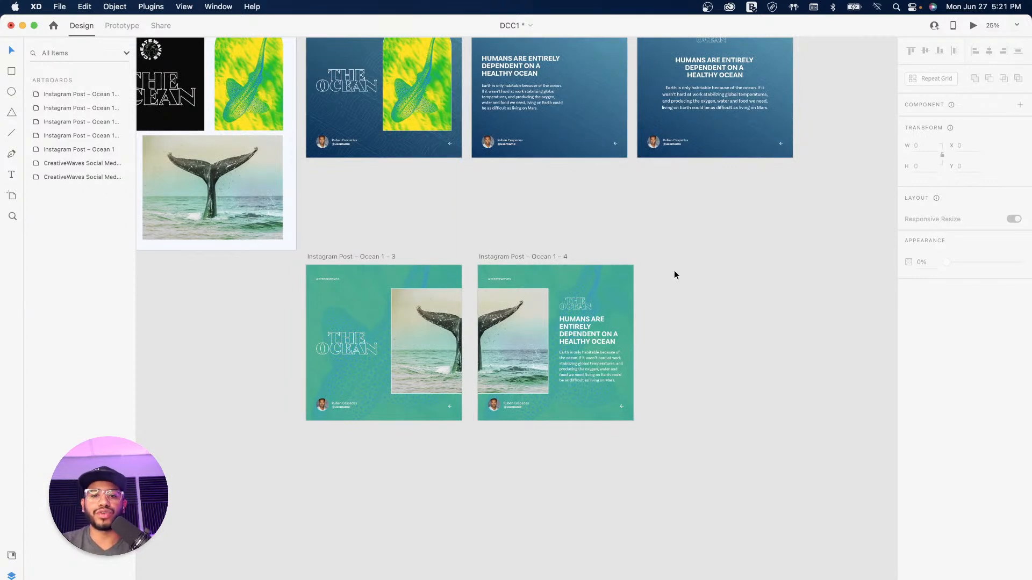
left_click_drag(520, 179, 692, 334)
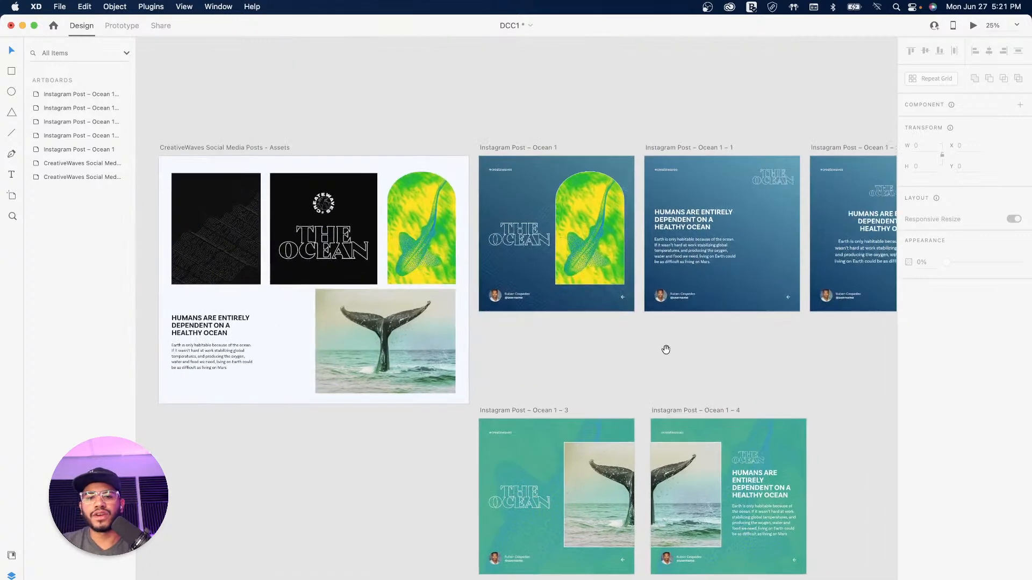
left_click_drag(736, 371, 670, 267)
left_click_drag(522, 230, 547, 244)
left_click(500, 57)
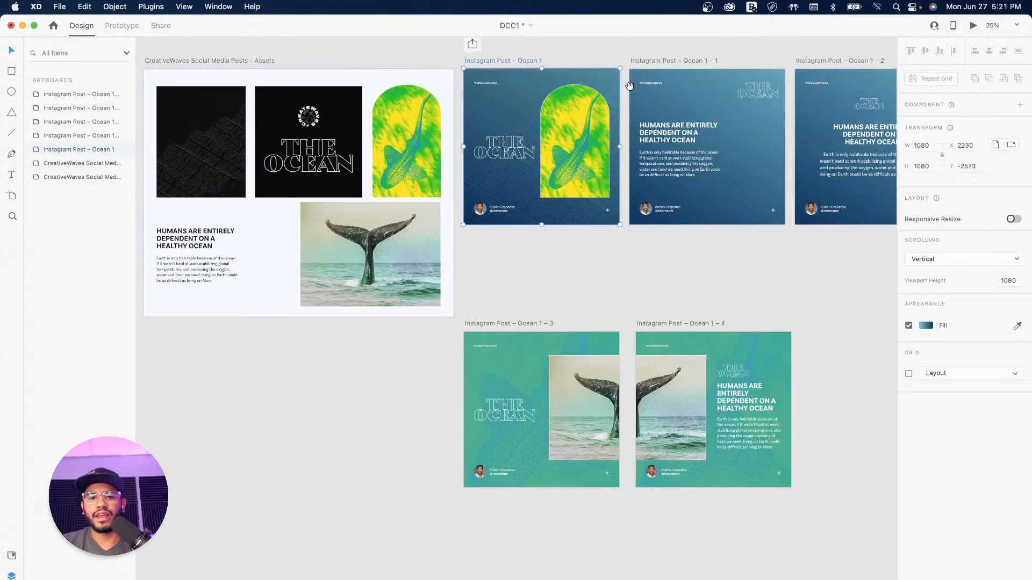
left_click_drag(626, 94, 311, 168)
left_click_drag(186, 138, 597, 352)
left_click_drag(660, 308, 579, 201)
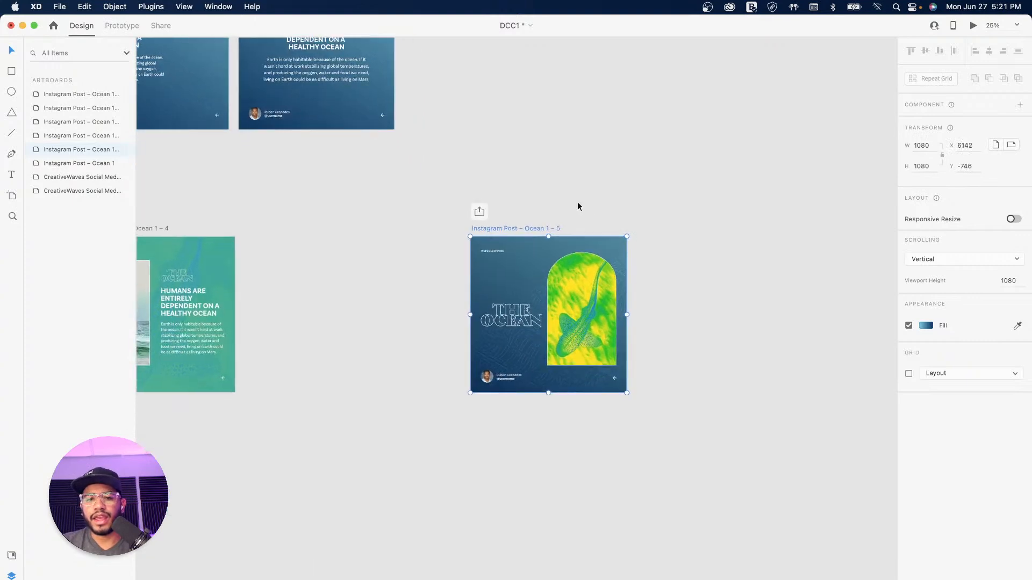
Step: Set Ocean 1 – 5 to 1080 × 1350 and extend its viewport to full height
left_click(921, 166)
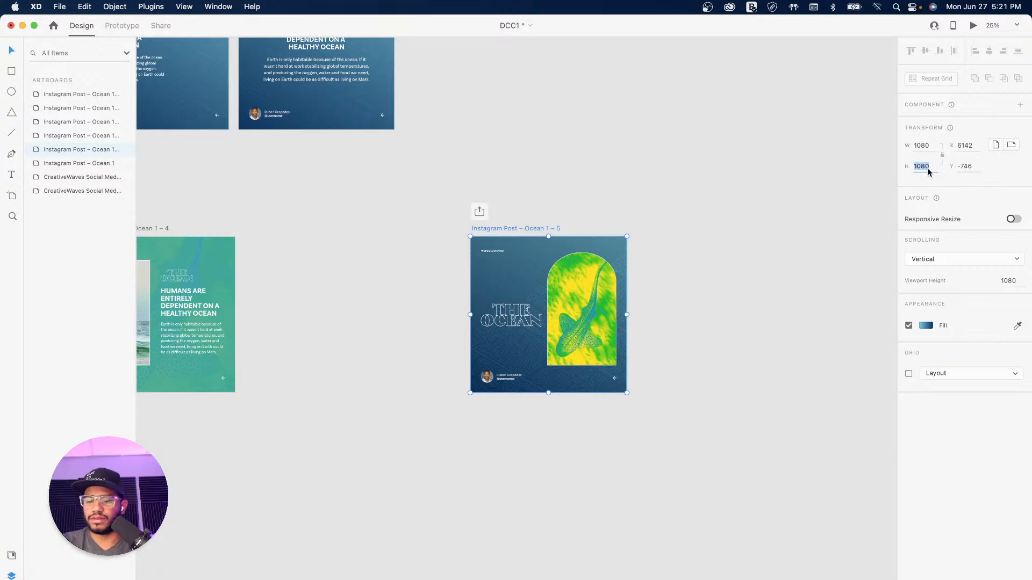
type("135")
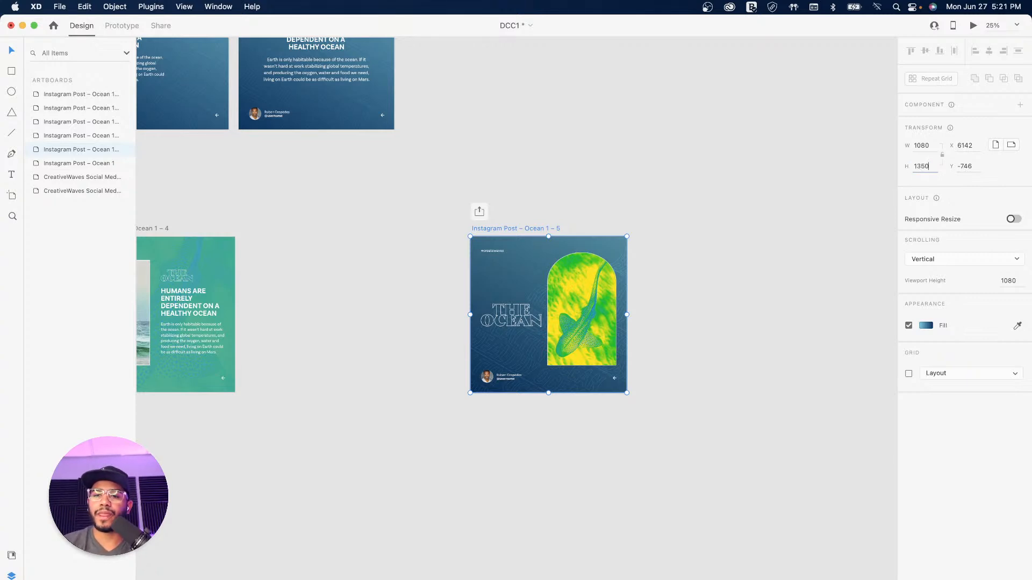
key("Return")
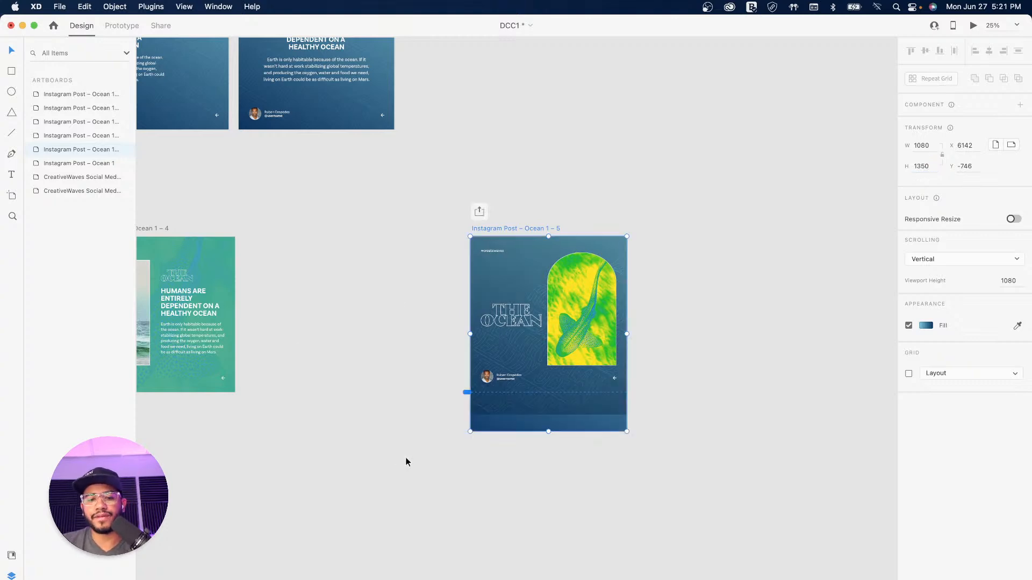
left_click_drag(467, 392, 466, 392)
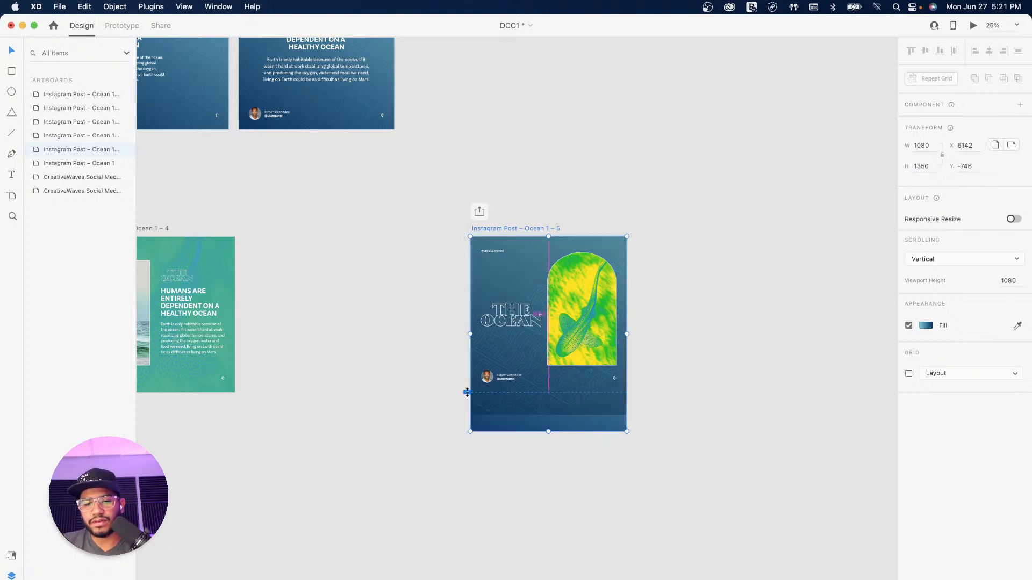
Step: Unlock the background texture and move it down to cover the taller artboard
left_click(599, 409)
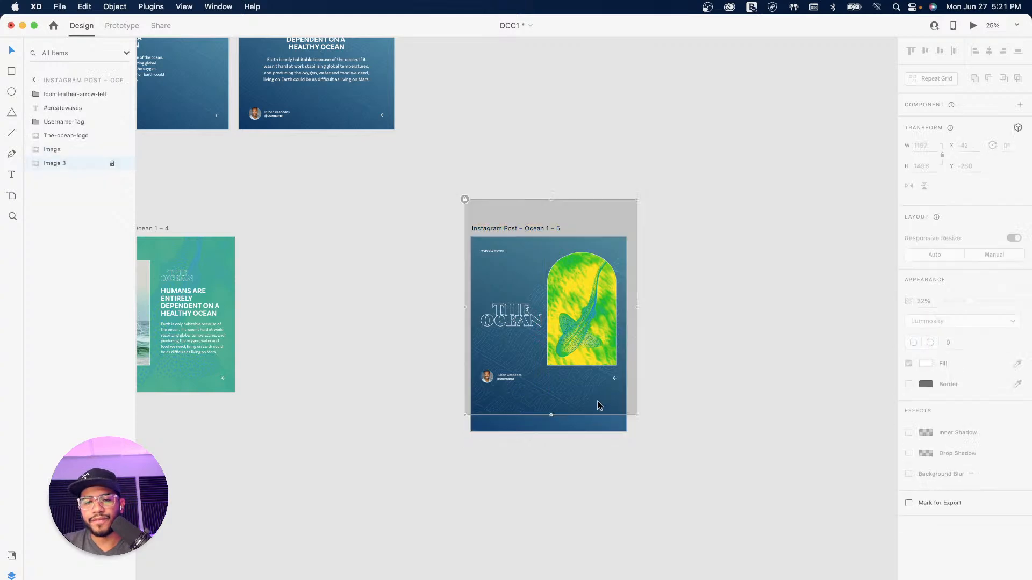
left_click(465, 200)
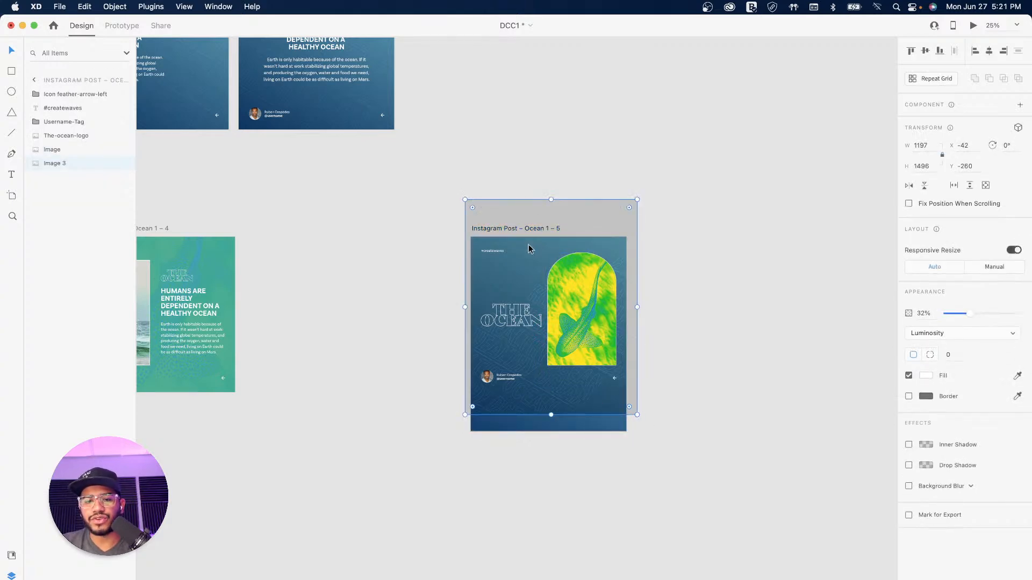
left_click_drag(527, 249, 527, 267)
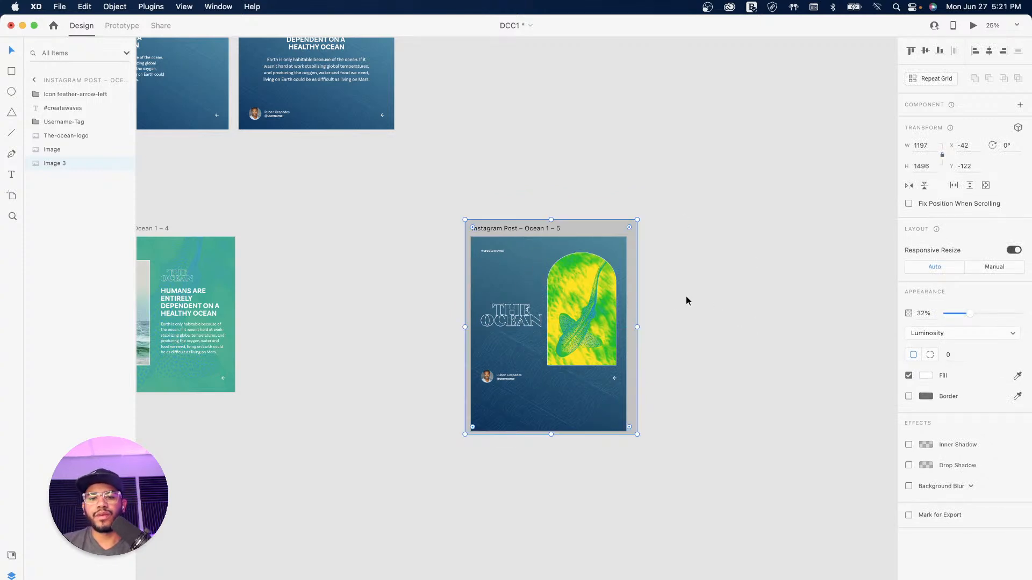
left_click(665, 304)
Step: Move the username row and arrow to the bottom and centre THE OCEAN title vertically
key("super+equal")
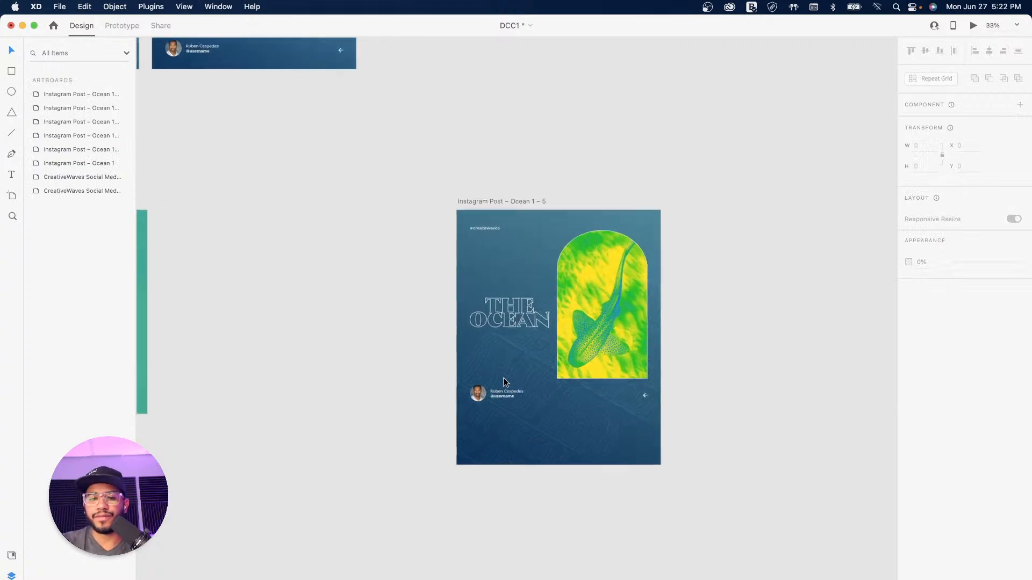
key("super+equal")
scroll(520, 220, "down", 5)
scroll(520, 221, "right", 2)
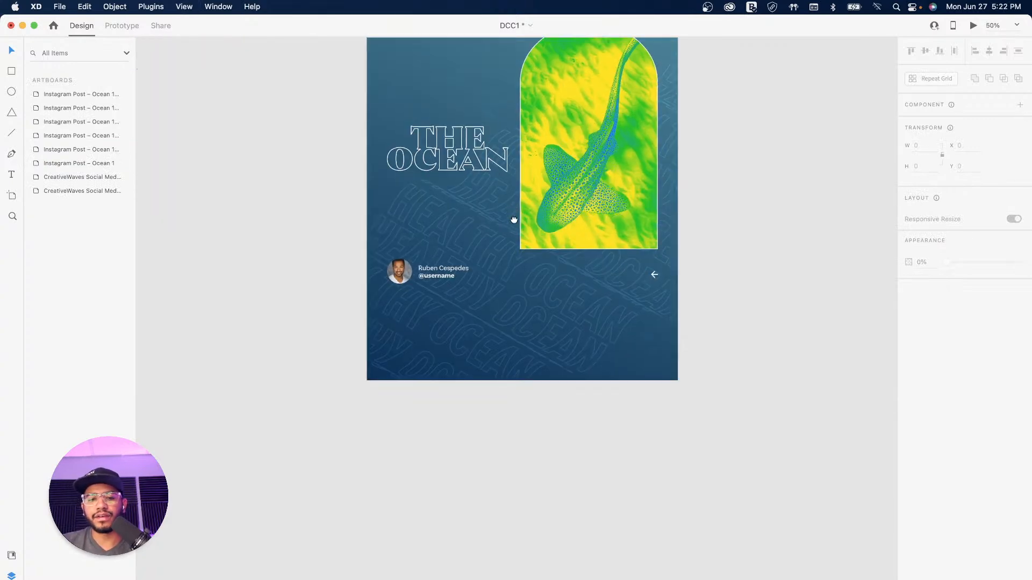
left_click(443, 272)
left_click(654, 274, "shift")
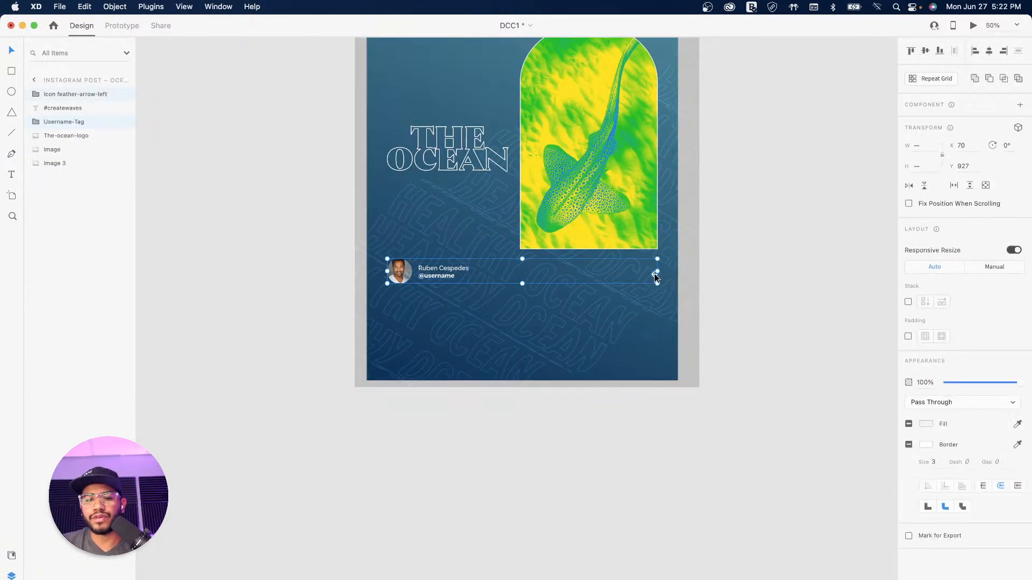
left_click_drag(404, 270, 402, 350)
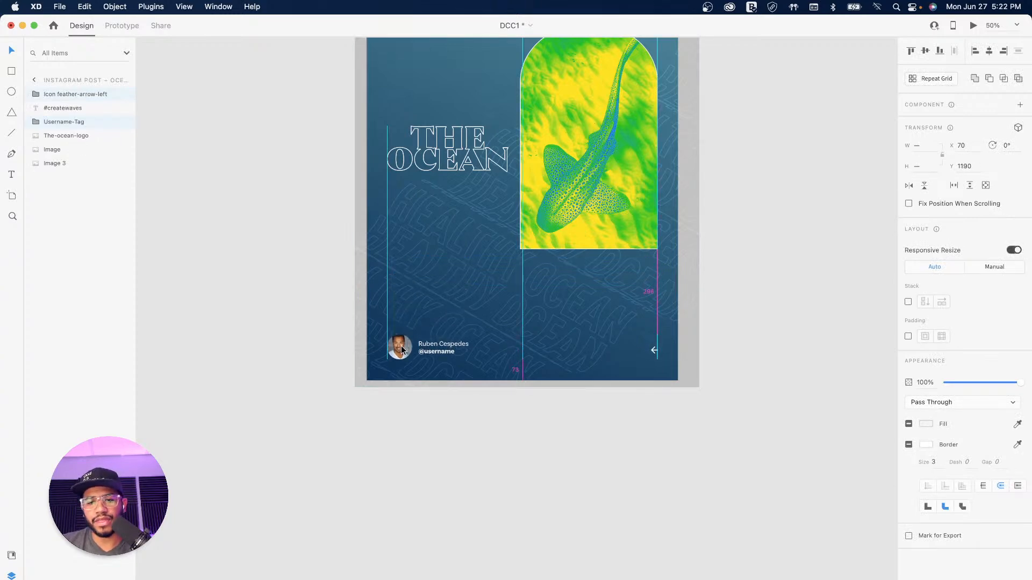
left_click_drag(630, 187, 645, 290)
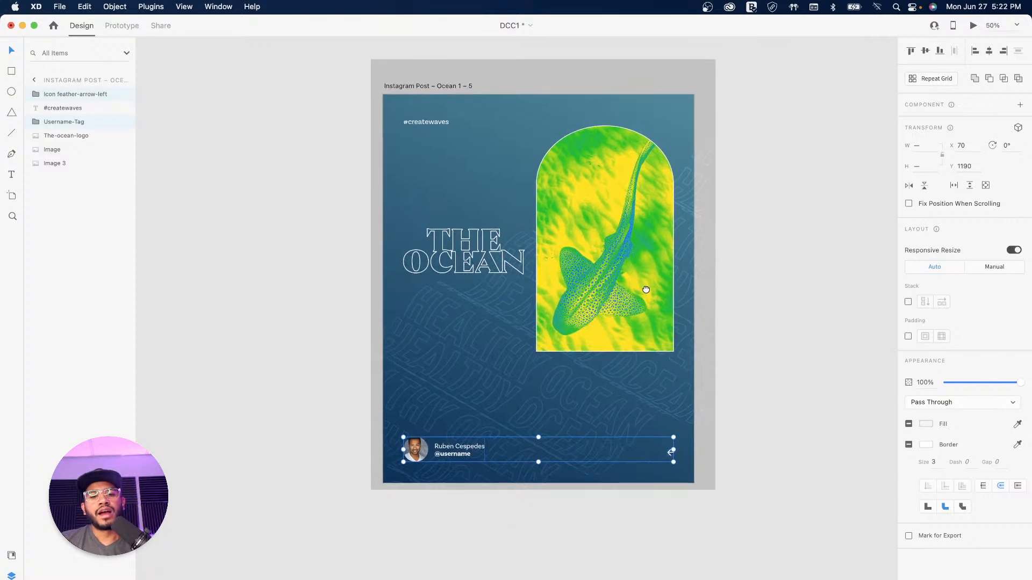
left_click(465, 256)
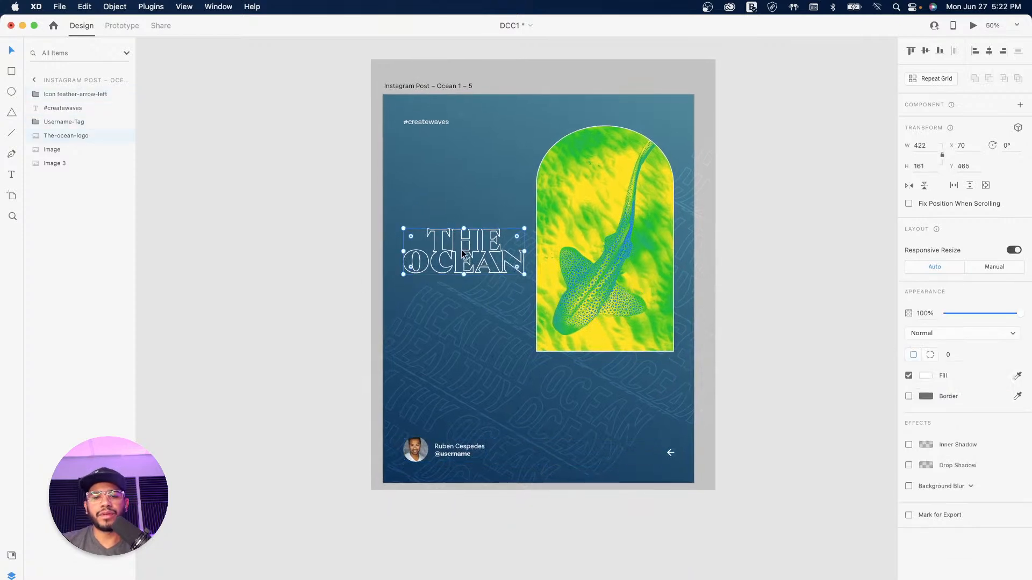
left_click(924, 51)
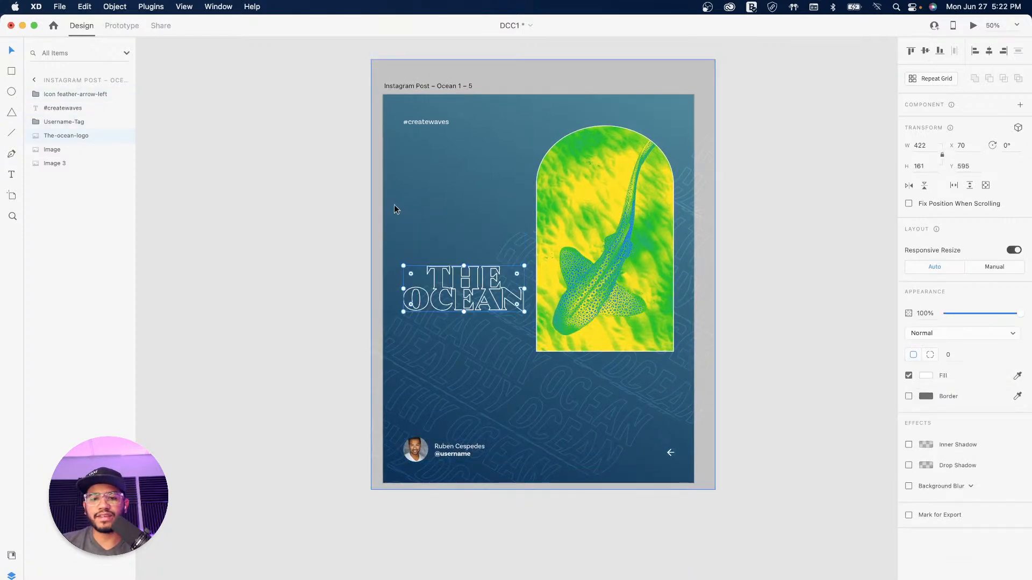
Step: Enlarge the shark arch image so it bleeds off the right edge at X 540
left_click(643, 245)
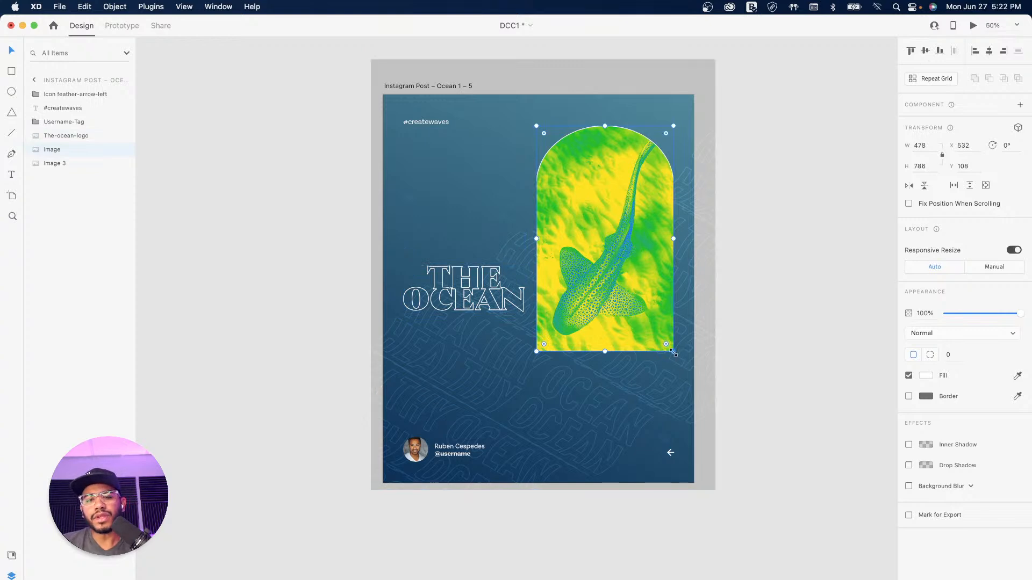
left_click_drag(674, 352, 760, 434)
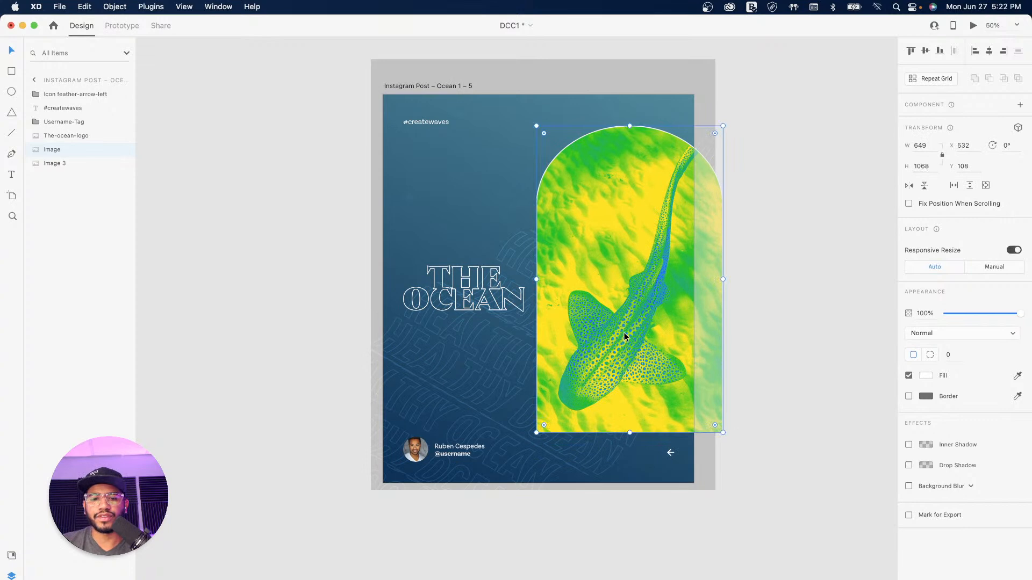
left_click_drag(623, 332, 615, 326)
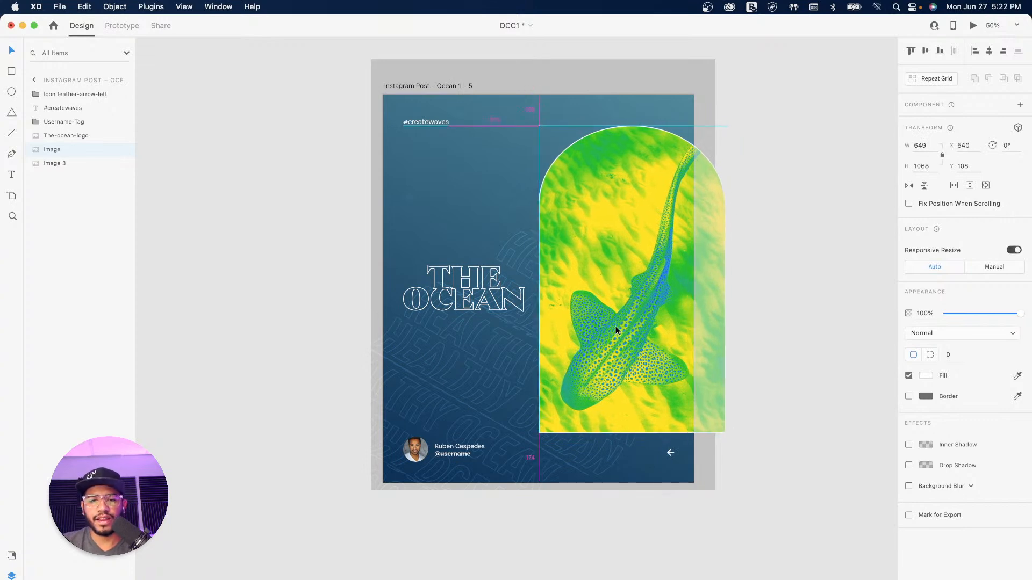
left_click(838, 352)
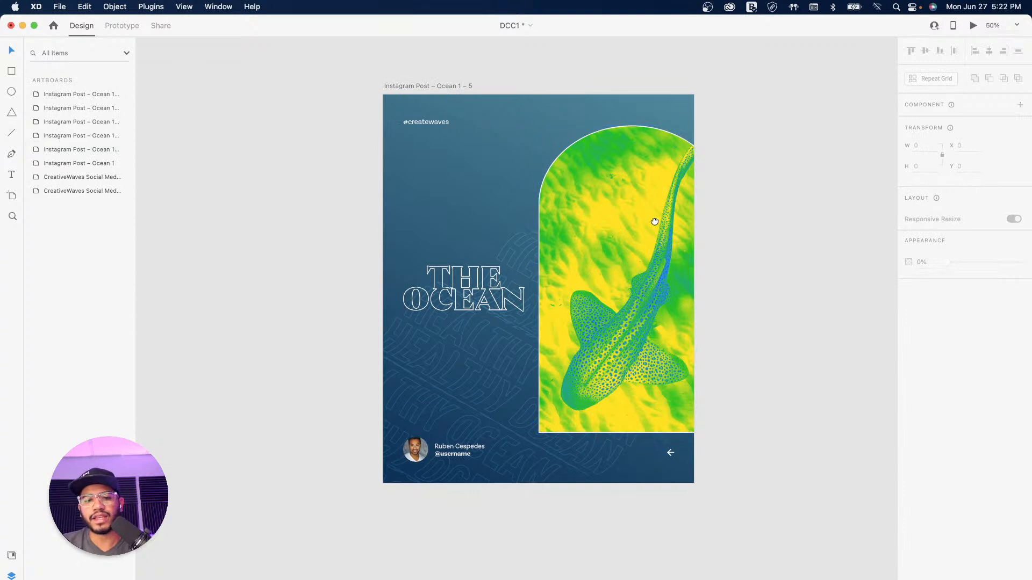
left_click_drag(654, 223, 575, 234)
left_click_drag(437, 162, 493, 212)
left_click_drag(495, 274, 489, 249)
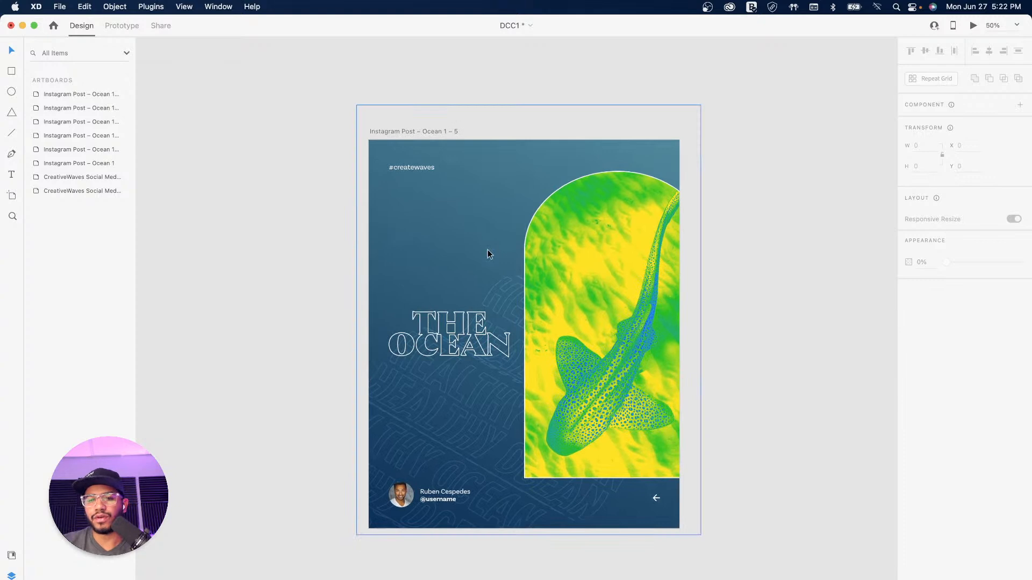
left_click(424, 132)
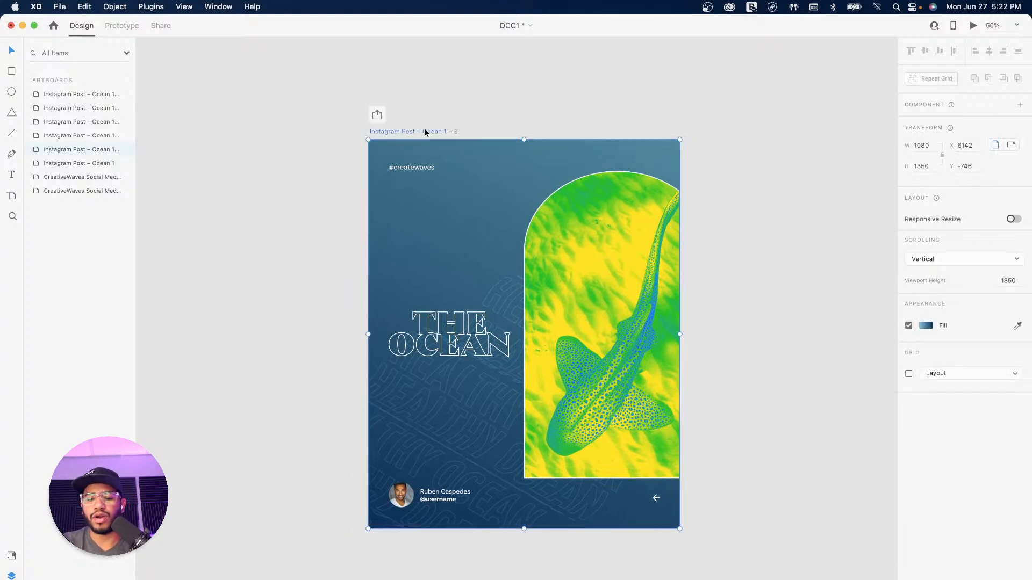
Step: Alt-drag the teal Ocean 1 – 3 whale post into a copy, Ocean 1 – 6, right of Ocean 1 – 5
key("super+minus")
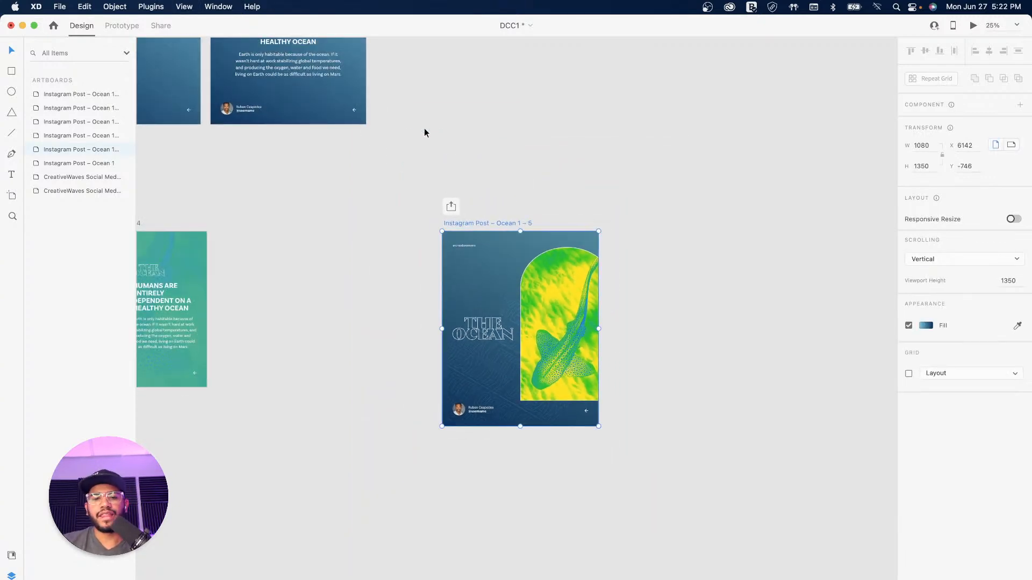
left_click_drag(396, 290, 513, 237)
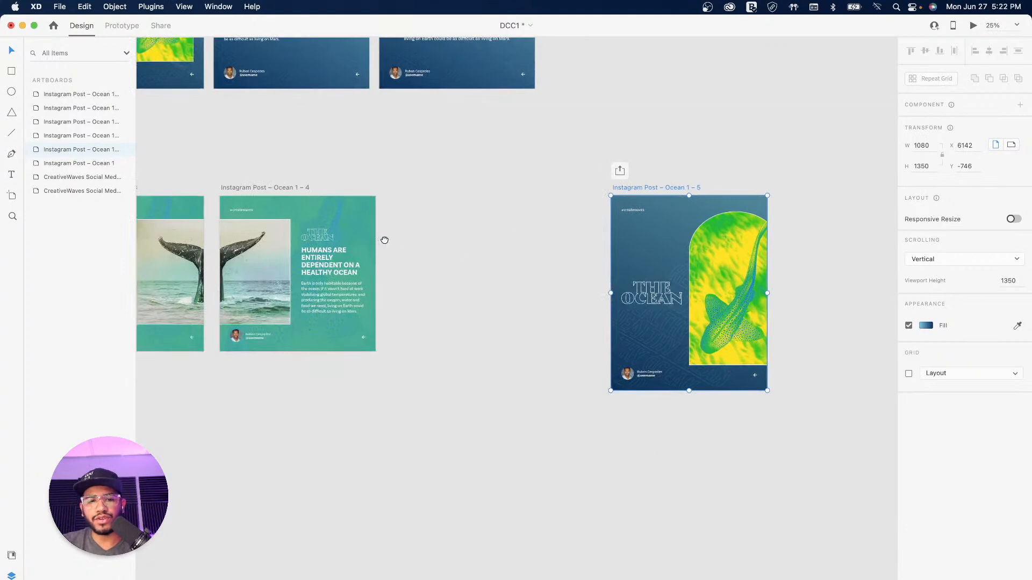
left_click_drag(381, 240, 485, 235)
left_click(207, 183)
left_click_drag(207, 182, 584, 184)
left_click_drag(671, 188, 417, 181)
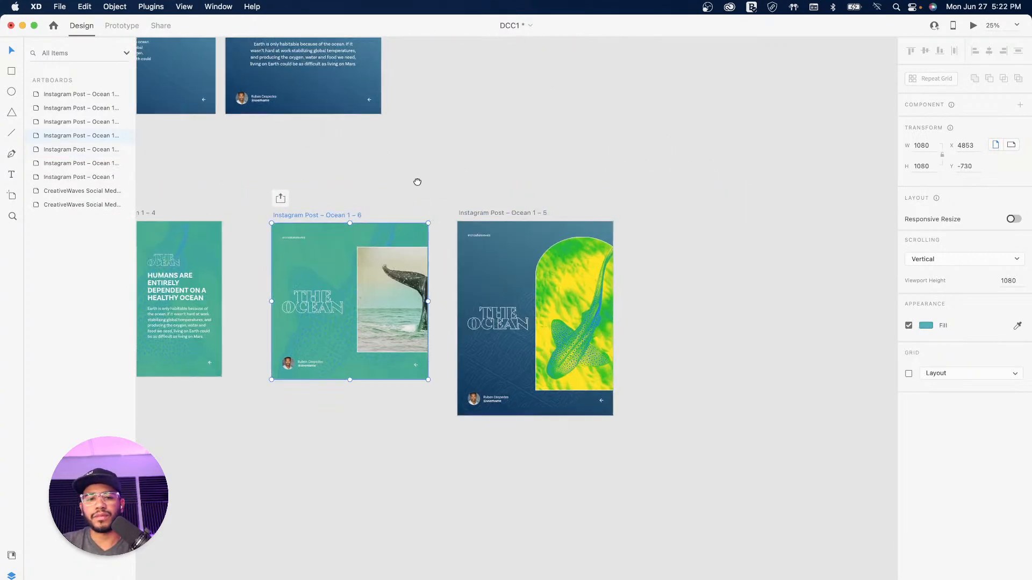
left_click_drag(313, 215, 657, 211)
Step: Set Ocean 1 – 6's height to 1350 and extend its viewport to full height
left_click(925, 167)
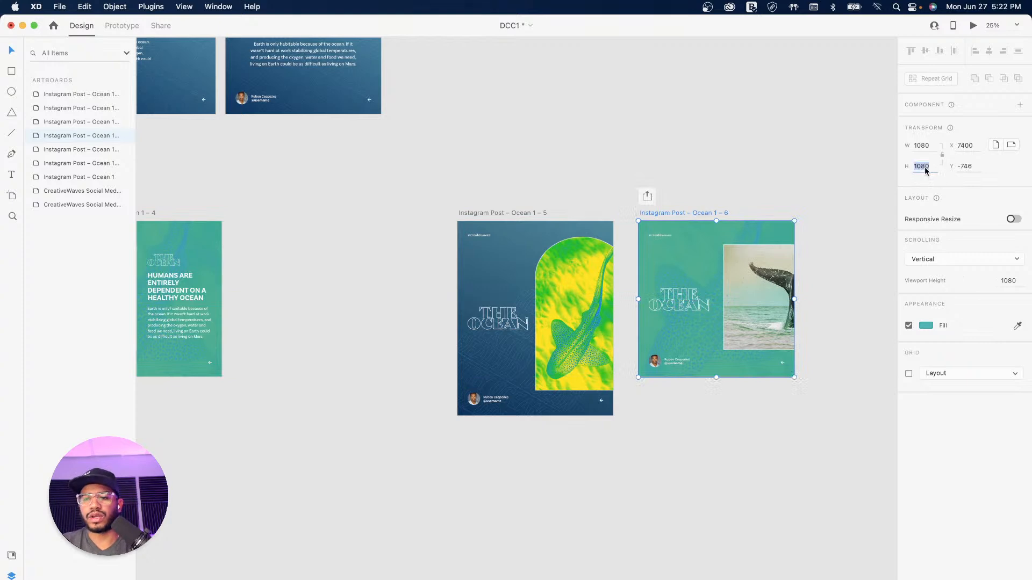
type("13")
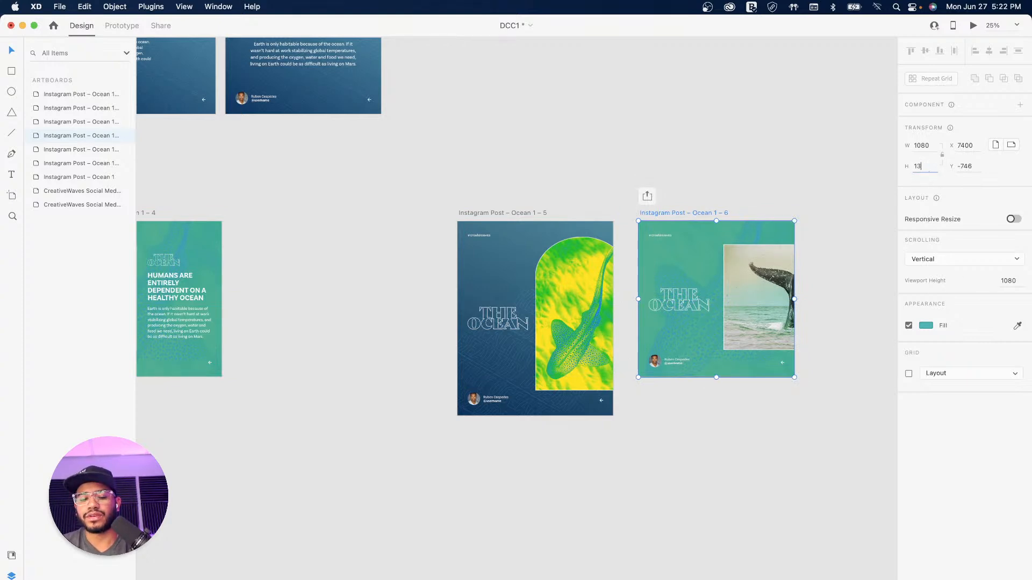
type("50")
key("Return")
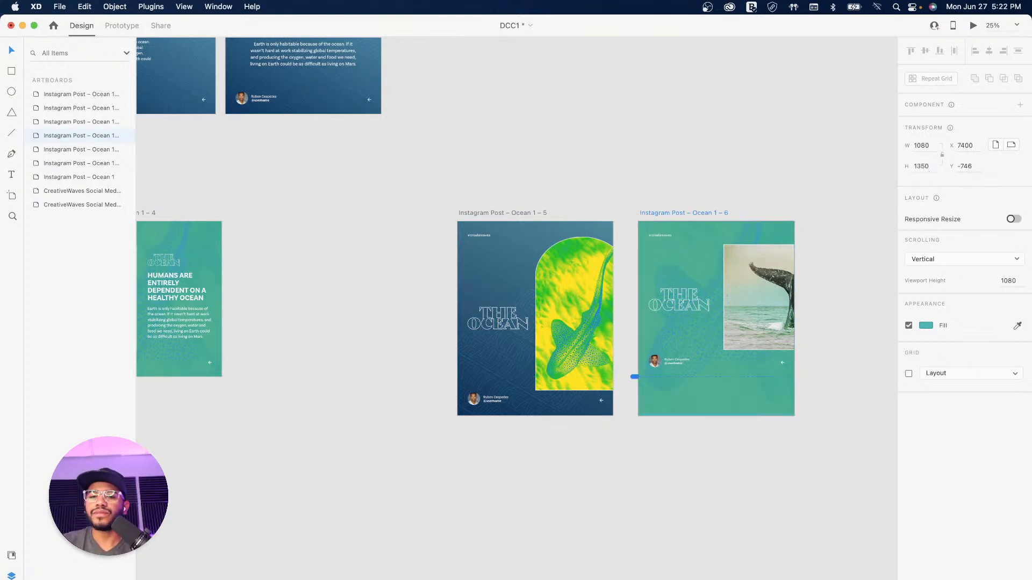
left_click_drag(635, 377, 625, 461)
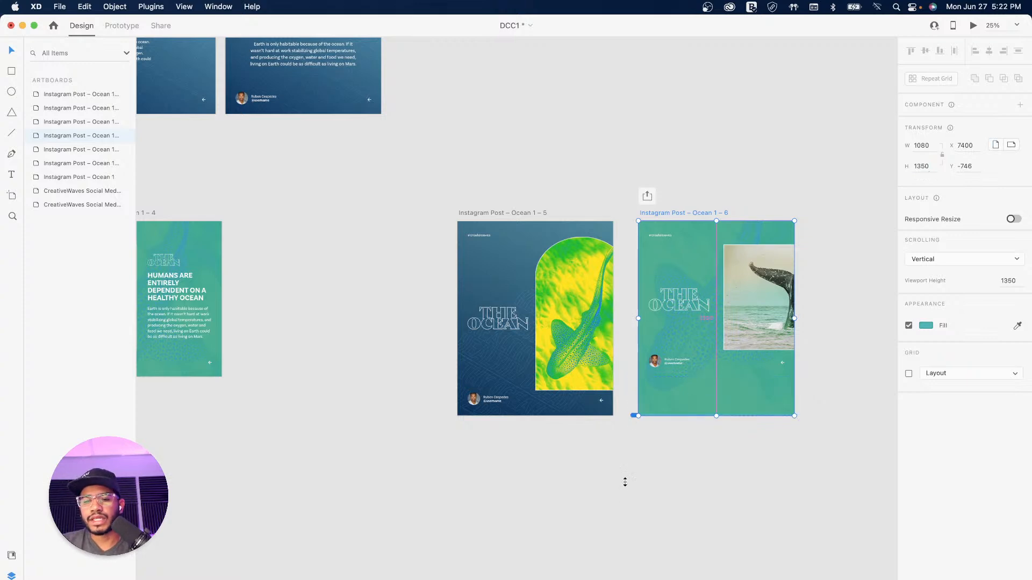
Step: Move the username row to the bottom-left and centre THE OCEAN title vertically
left_click(681, 362)
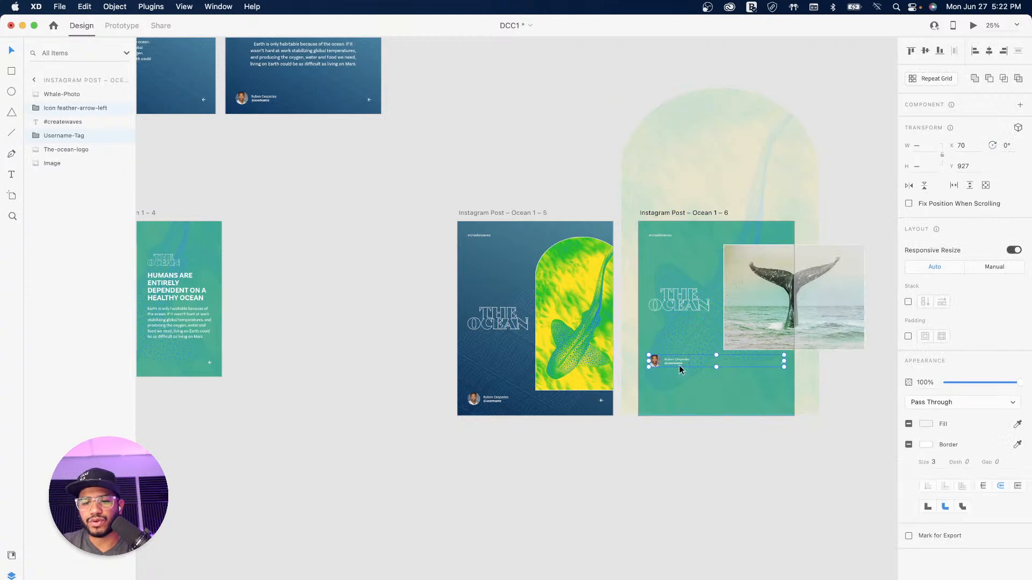
left_click_drag(667, 365, 665, 400)
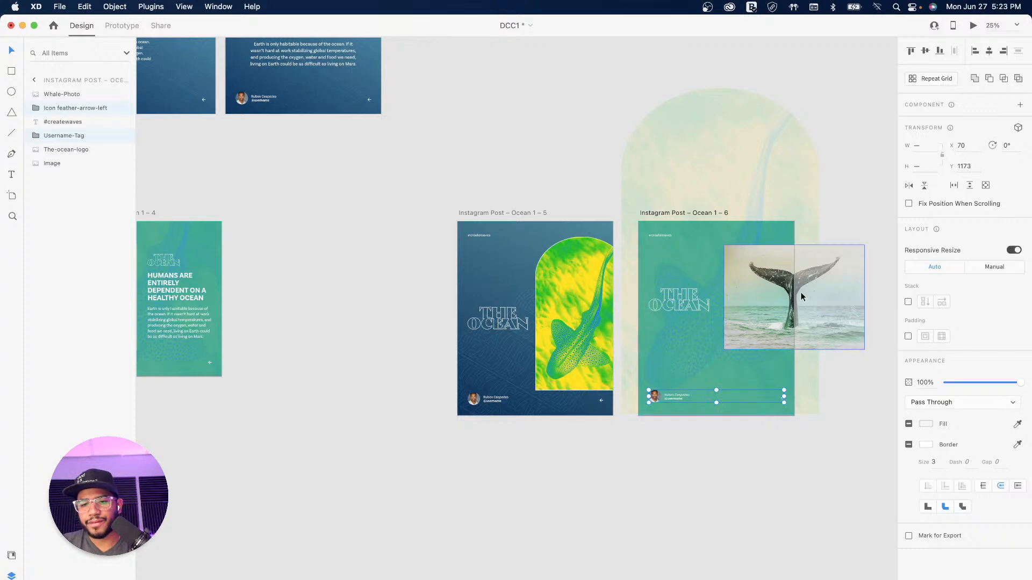
left_click(683, 302)
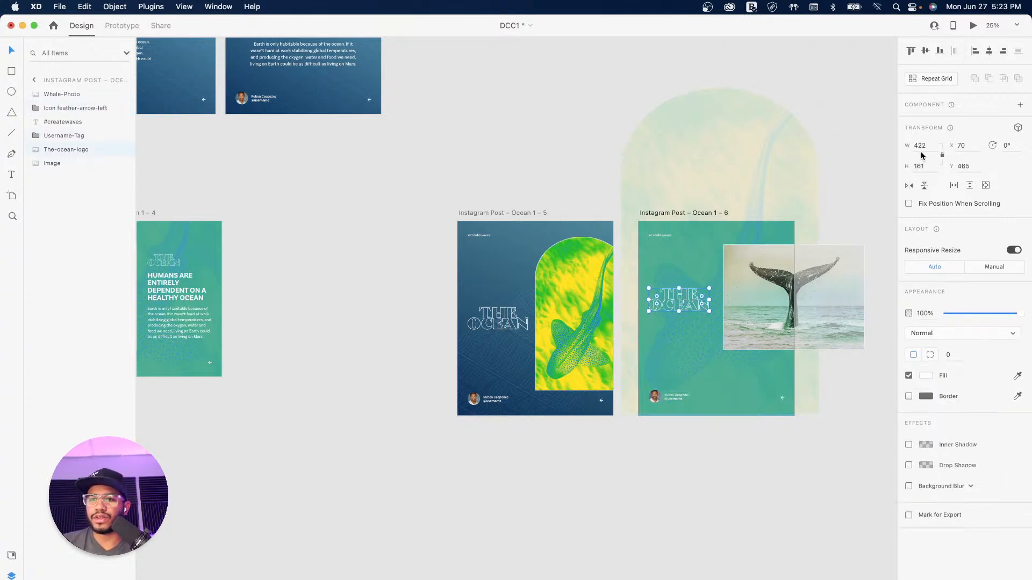
left_click(925, 53)
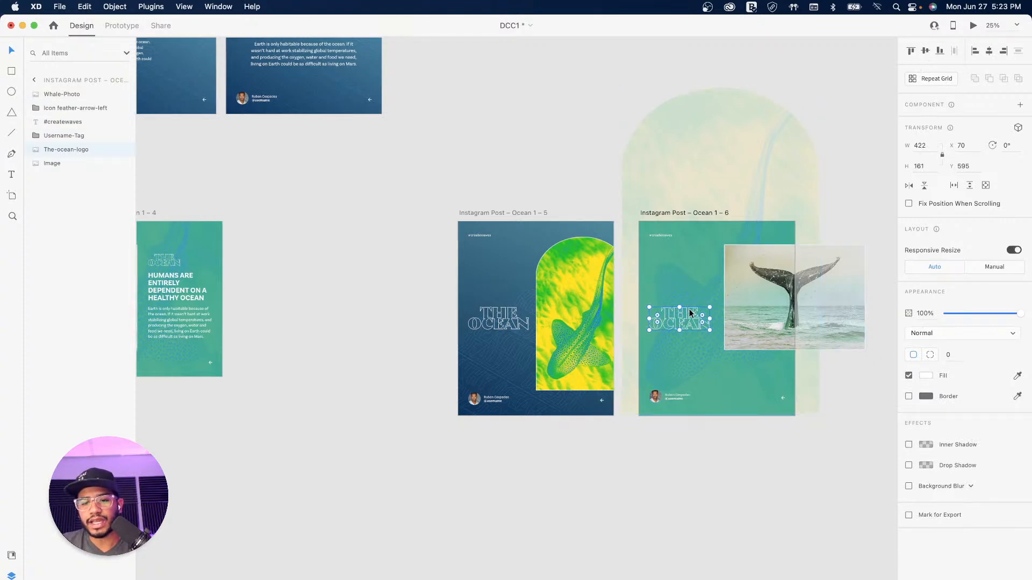
Step: Shrink the whale photo to 835 × 624 and position it overhanging the right edge
left_click(759, 295)
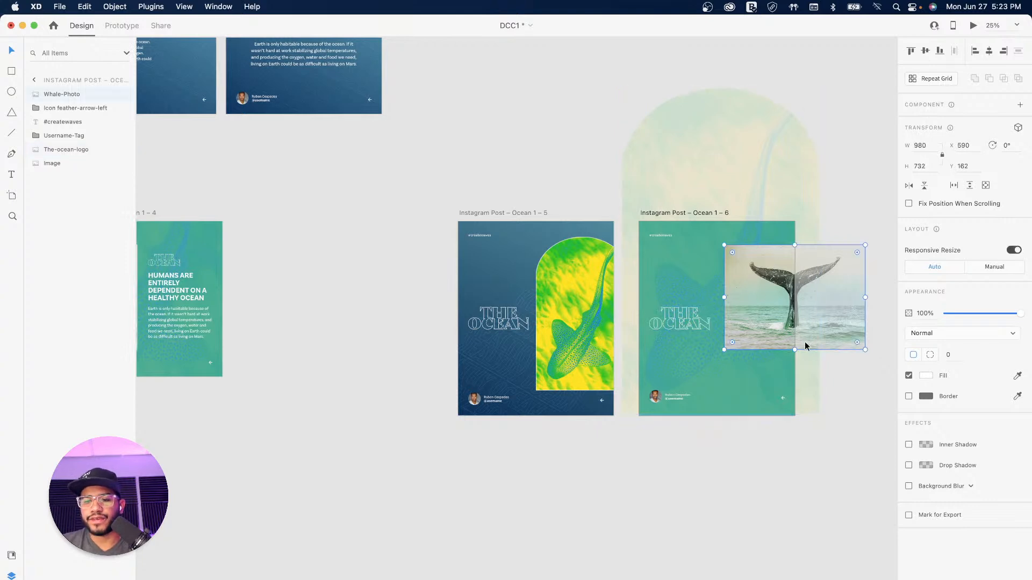
left_click_drag(860, 350, 840, 369)
left_click_drag(668, 299, 650, 321)
left_click_drag(782, 255, 759, 273)
left_click_drag(672, 310, 651, 310)
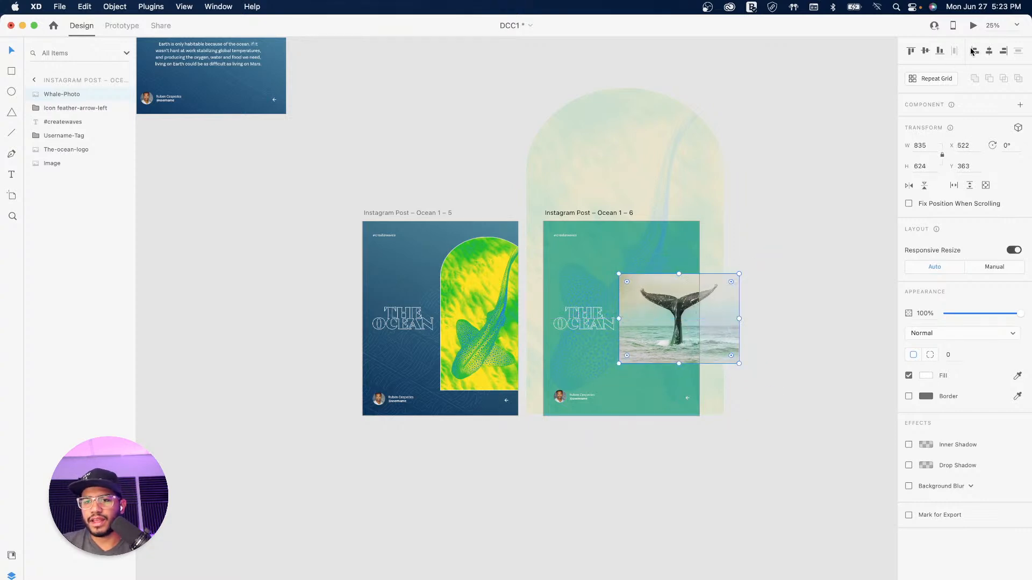
left_click(787, 226)
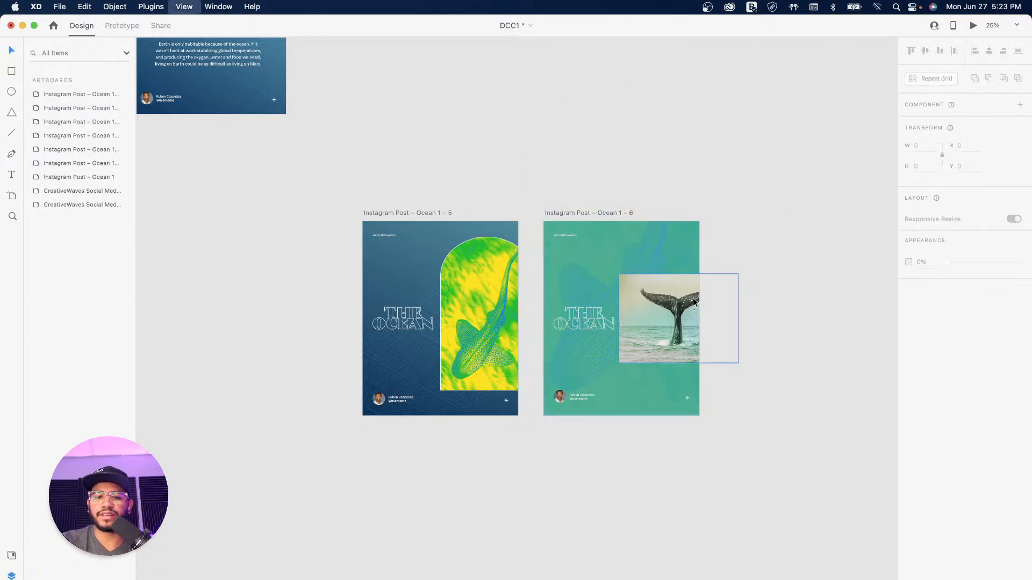
key("super+equal")
left_click_drag(694, 295, 670, 286)
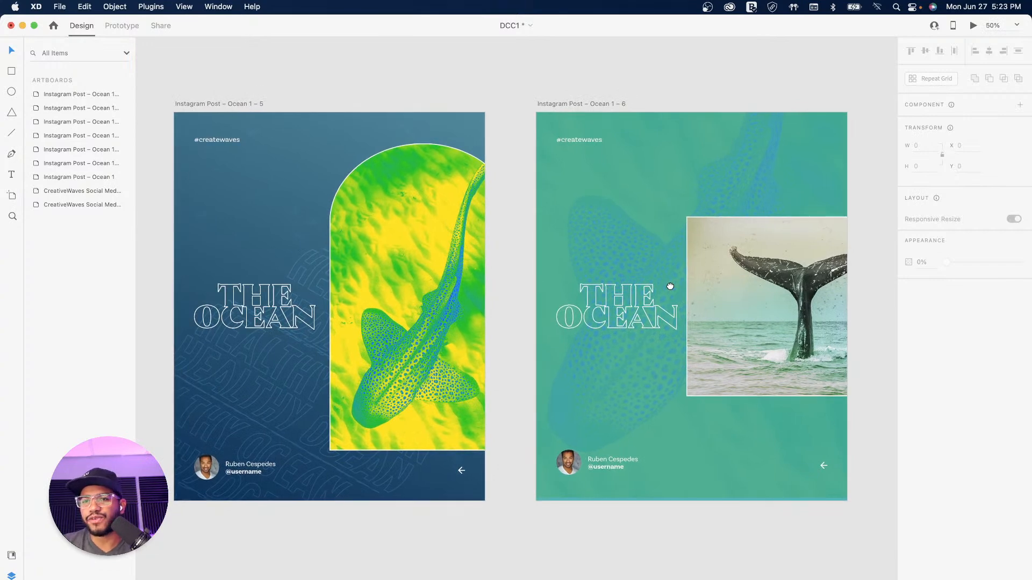
left_click_drag(669, 215, 596, 272)
left_click_drag(502, 181, 600, 330)
left_click_drag(531, 253, 525, 281)
left_click_drag(436, 292, 581, 180)
left_click_drag(562, 256, 403, 256)
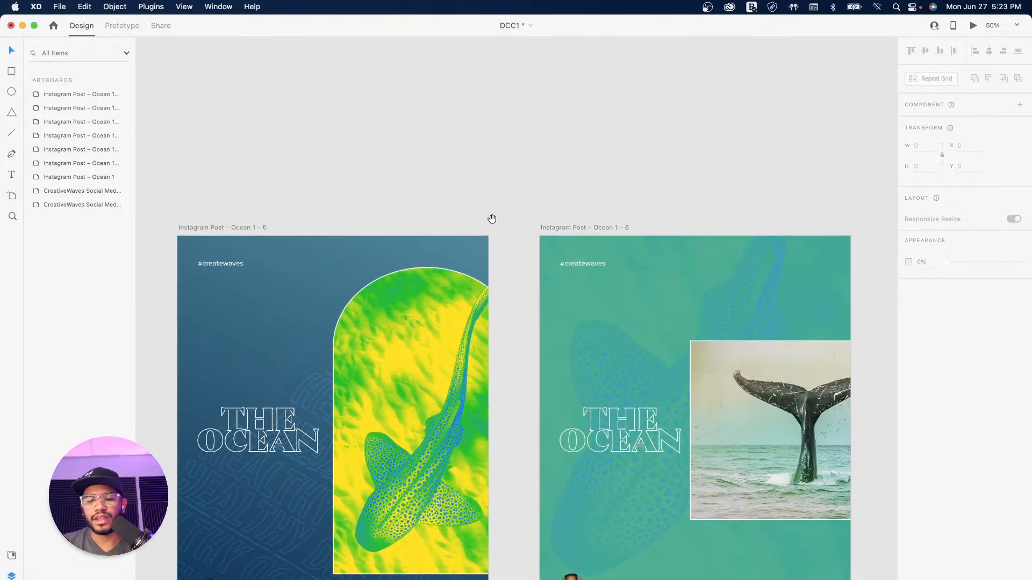
key("super+minus")
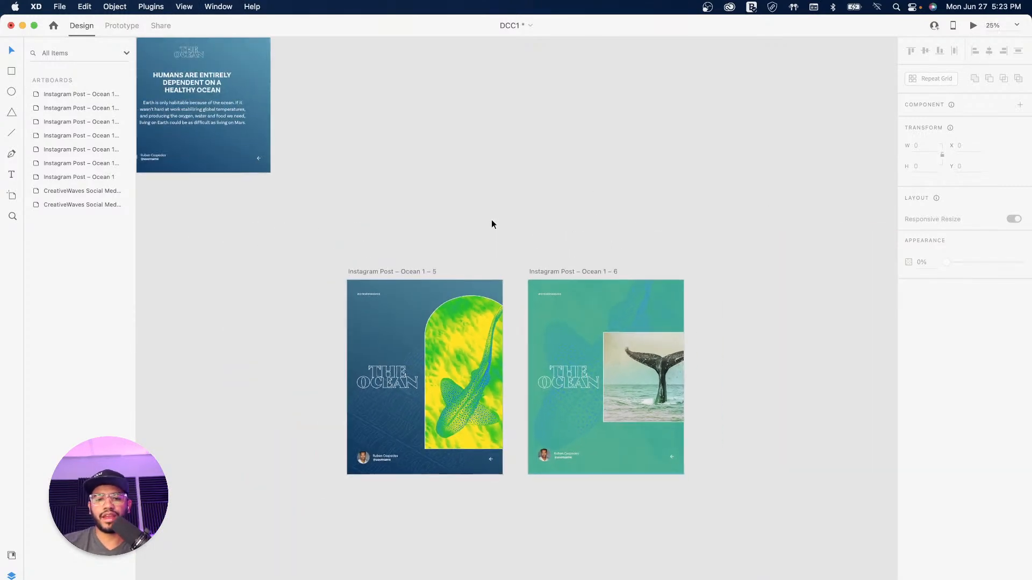
left_click_drag(484, 230, 545, 144)
left_click_drag(715, 142, 690, 105)
left_click(494, 132)
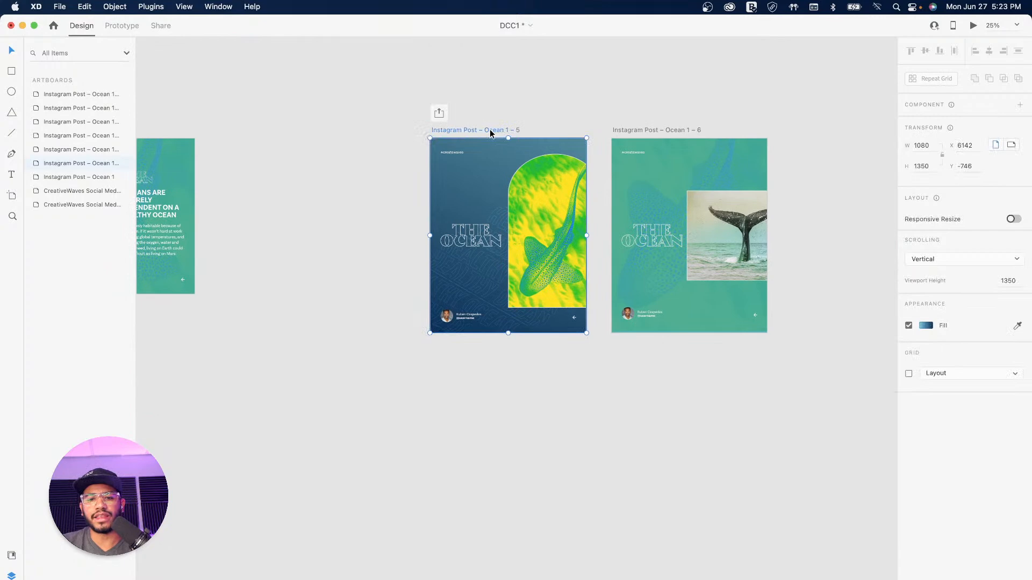
Step: Duplicate both portrait posts below as Ocean 1–7 and 1–8 and set them 1920 tall
left_click(626, 132, "shift")
left_click_drag(505, 131, 514, 381)
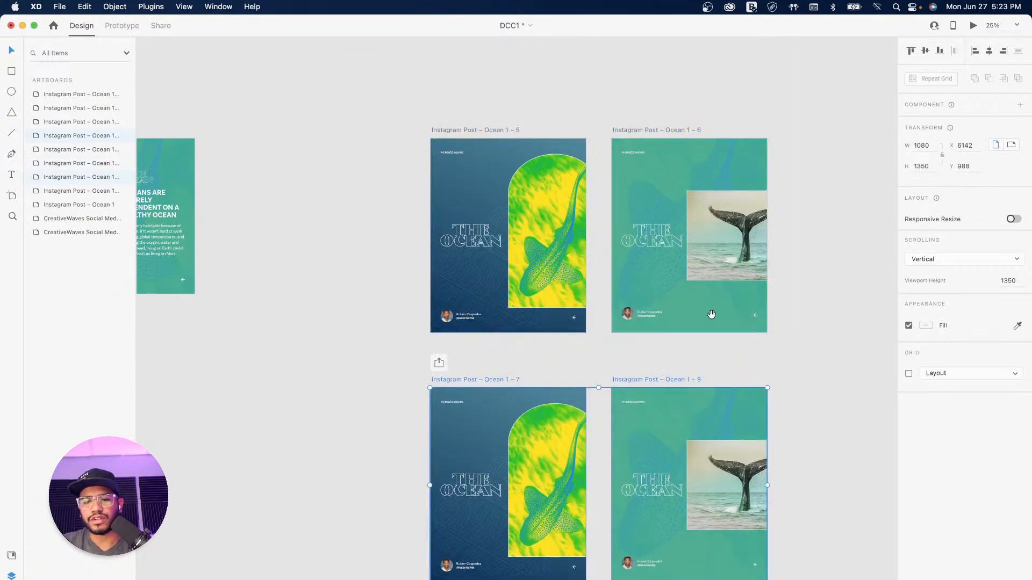
scroll(709, 306, "down", 5)
scroll(613, 333, "right", 2)
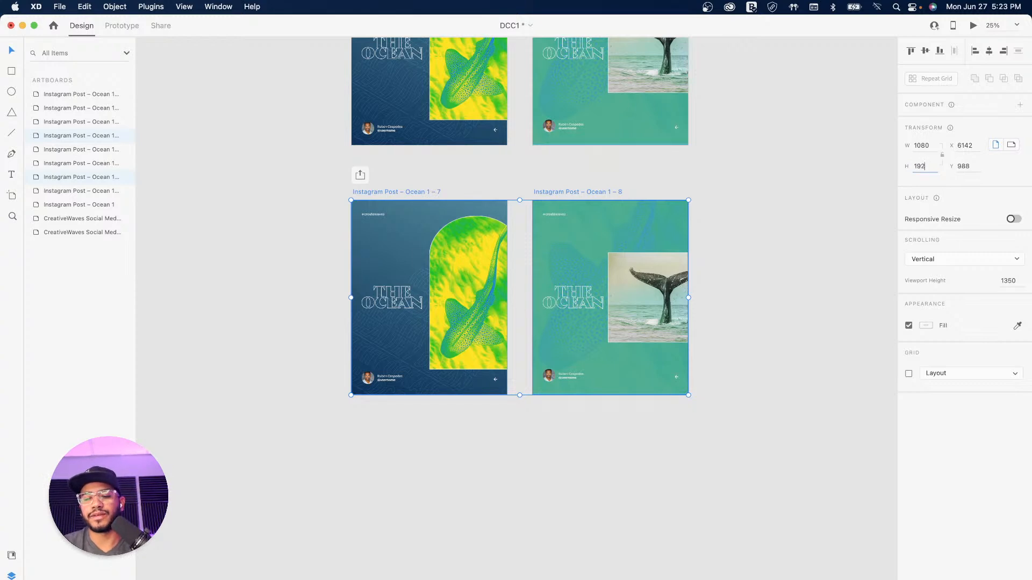
key("Return")
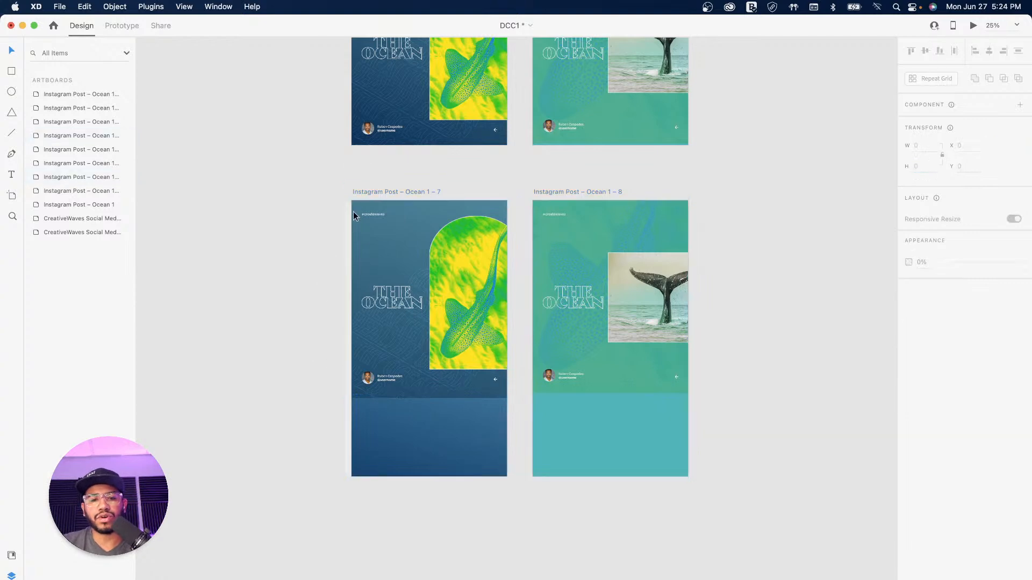
Step: Extend Ocean 1–8's viewport height to the full 1920
left_click(382, 192)
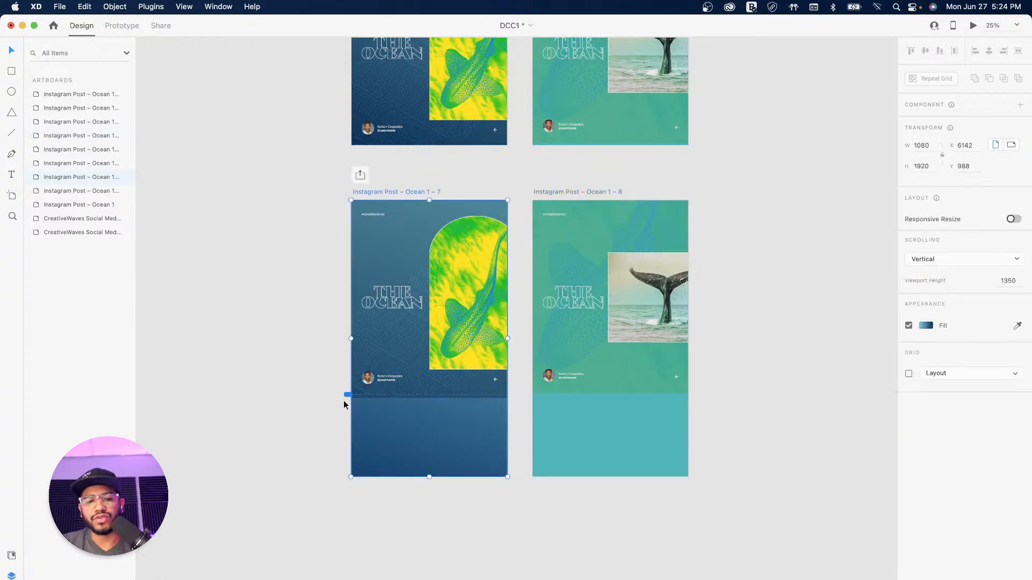
left_click(551, 194)
left_click_drag(528, 394, 528, 476)
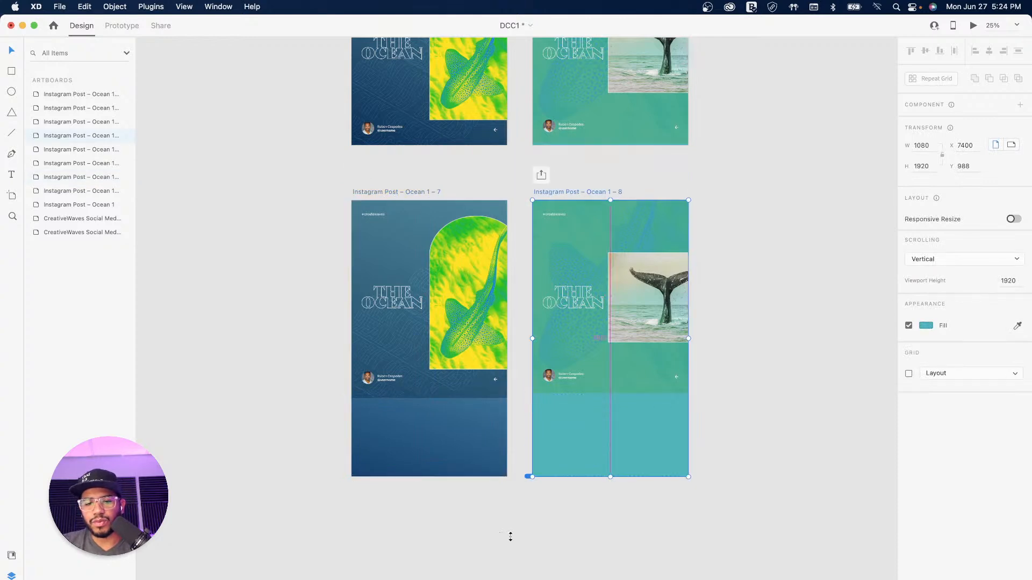
scroll(543, 500, "down", 3)
Step: Enlarge the background textures on Ocean 1–7 and 1–8 to cover the 1920 height
left_click(476, 287)
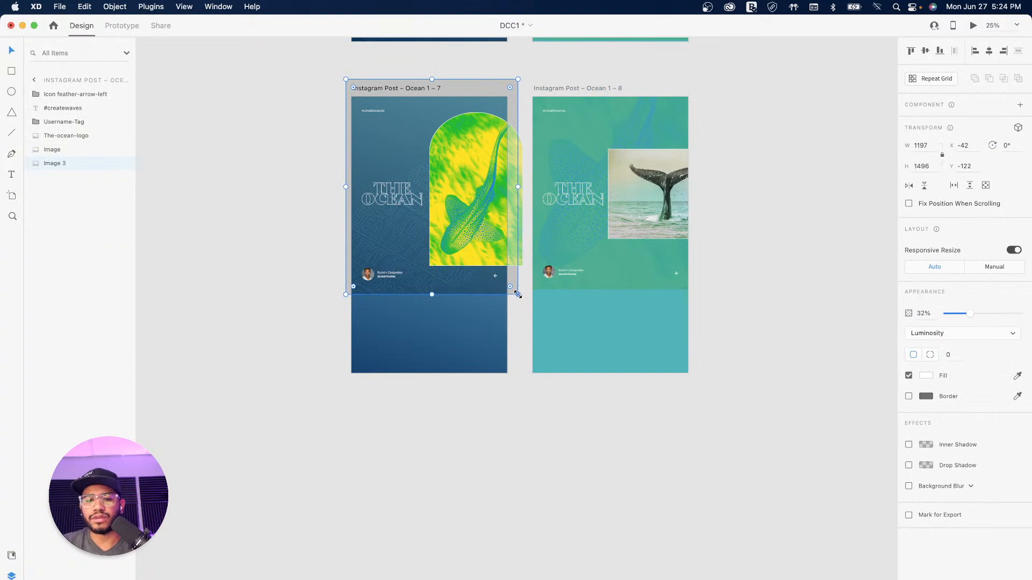
left_click_drag(518, 295, 598, 417)
left_click_drag(468, 321, 442, 324)
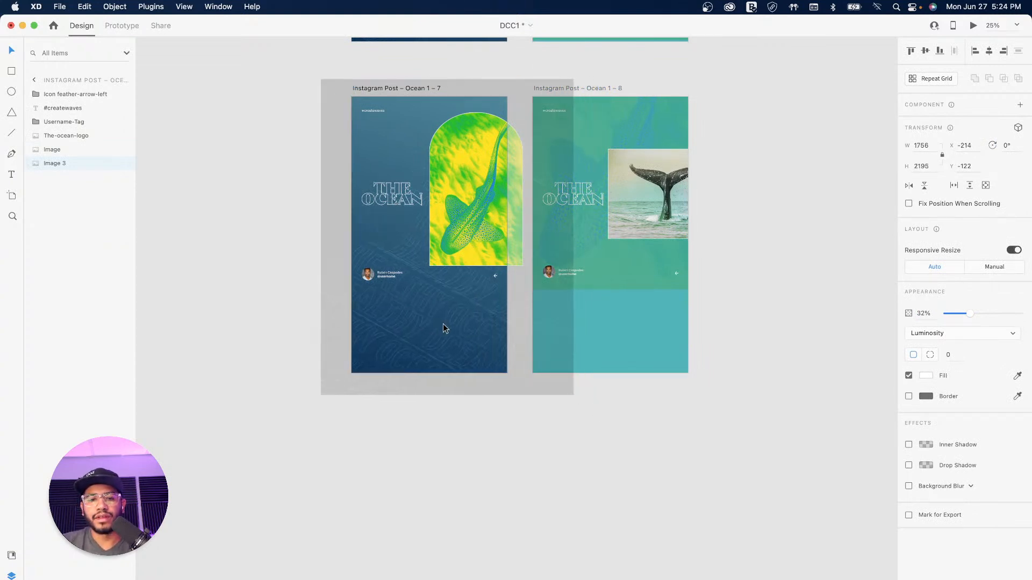
left_click(650, 266)
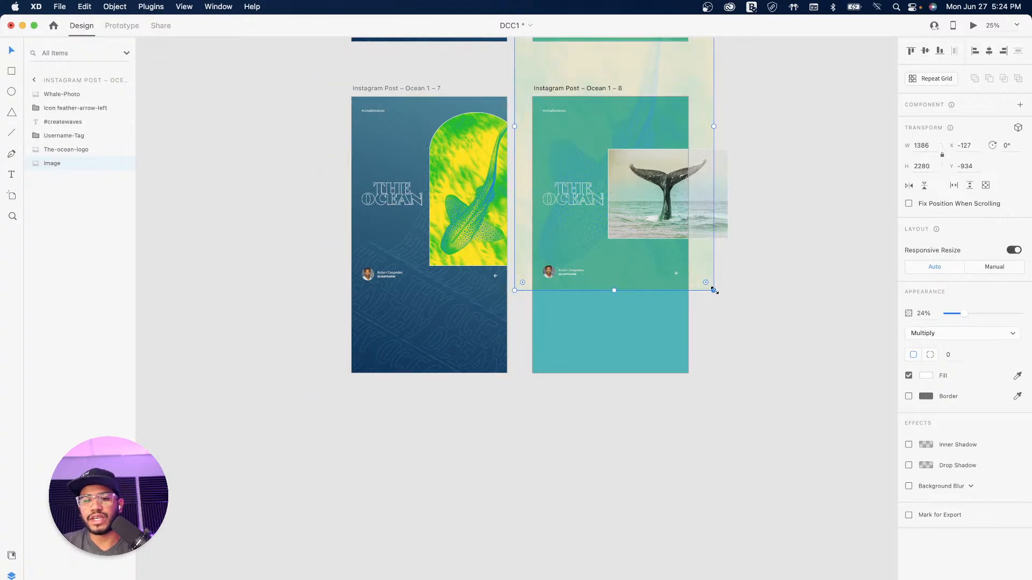
left_click_drag(713, 290, 781, 402)
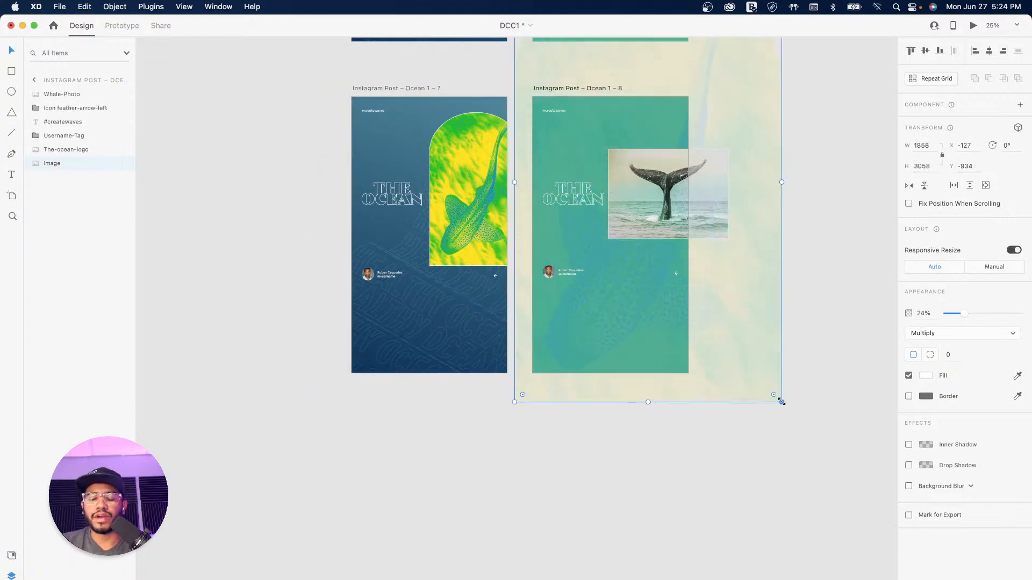
left_click(633, 473)
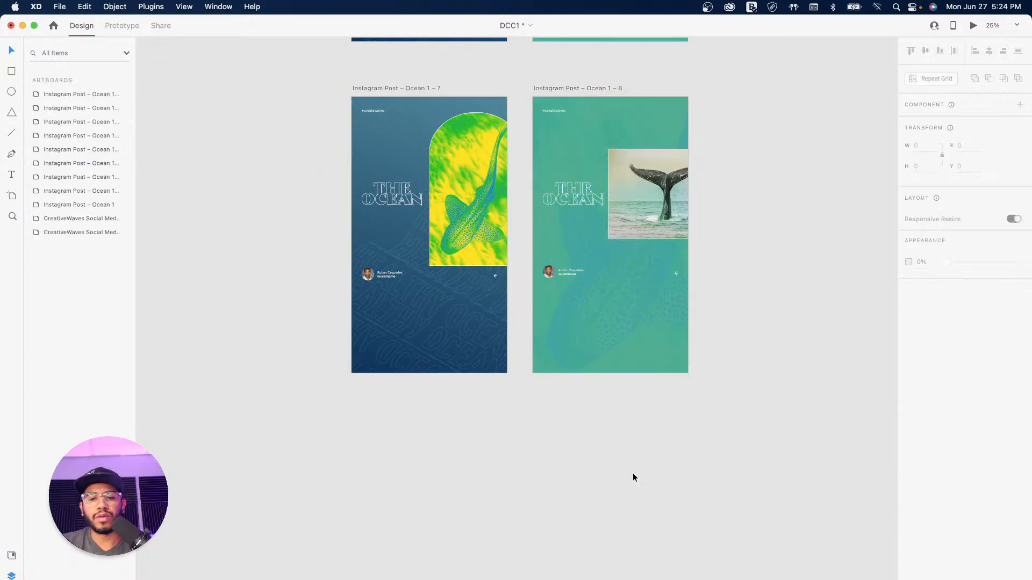
Step: Delete the arrow icon on Ocean 1–7 and move its name tag to the bottom
left_click(386, 275)
left_click(494, 276, "shift")
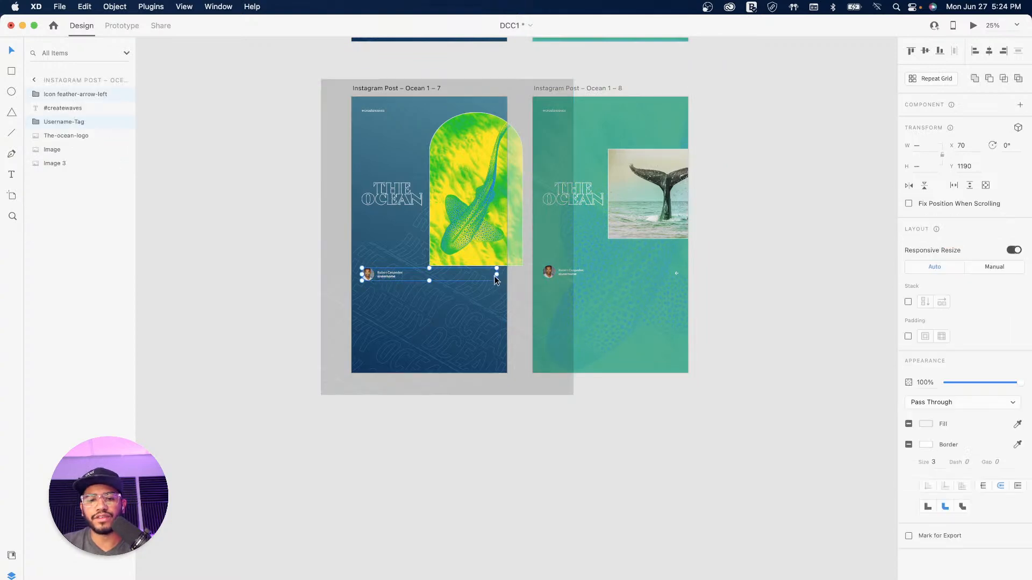
left_click(533, 447)
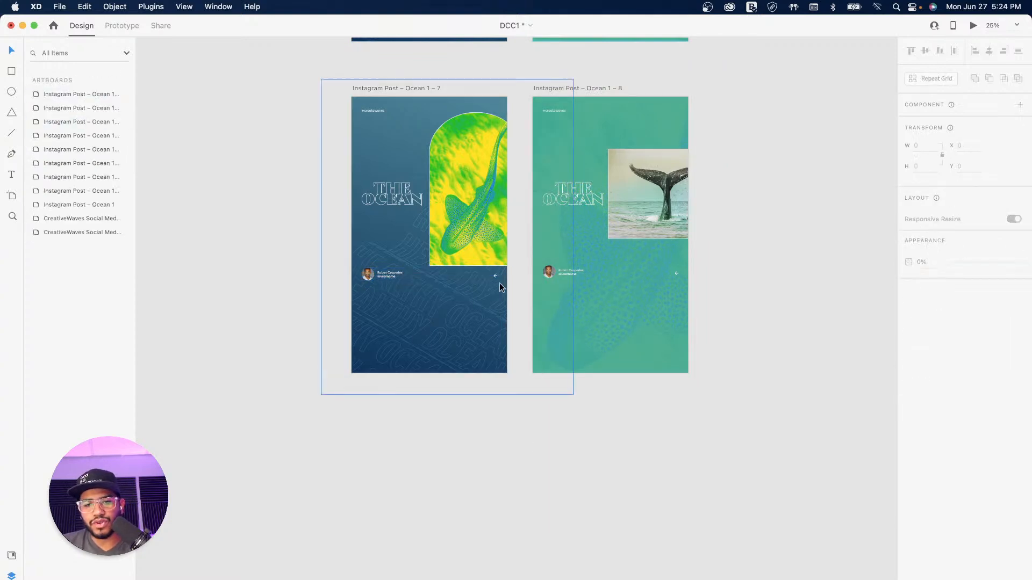
left_click(494, 275)
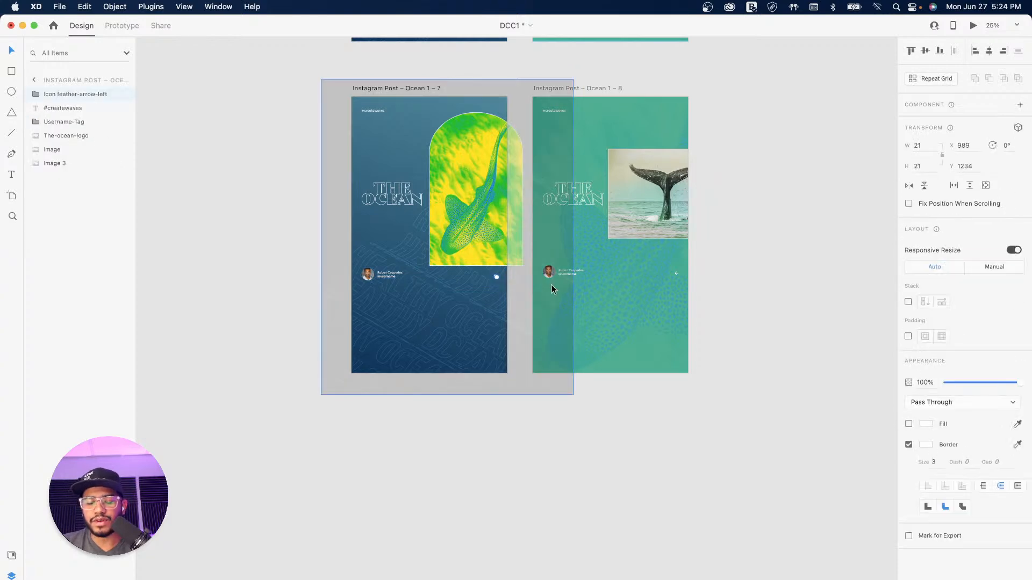
key("Delete")
left_click_drag(384, 279, 385, 355)
Step: Enlarge the shark image to 901 × 1483, reposition it, and lower THE OCEAN logo slightly
left_click(457, 201)
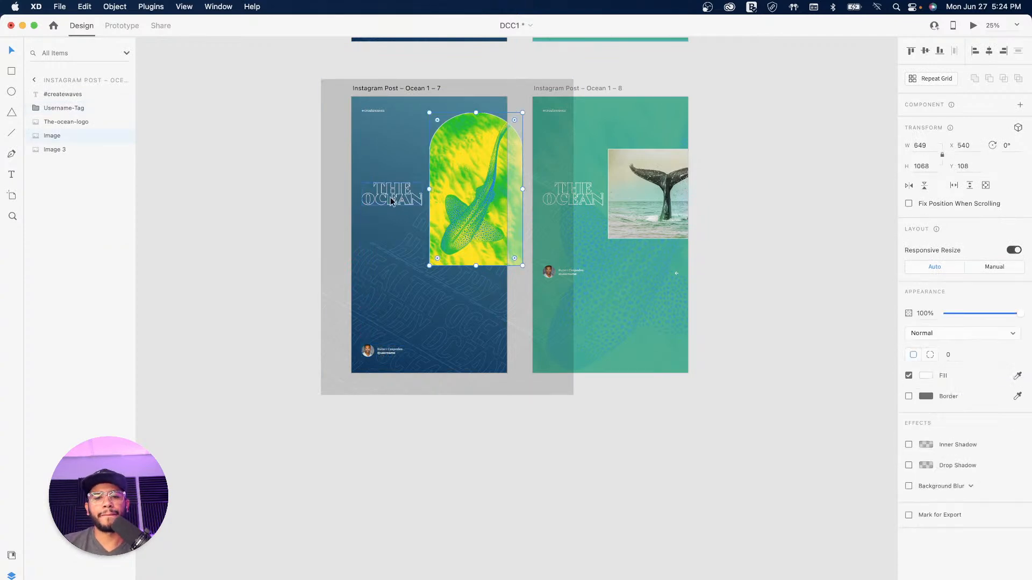
left_click_drag(523, 265, 556, 325)
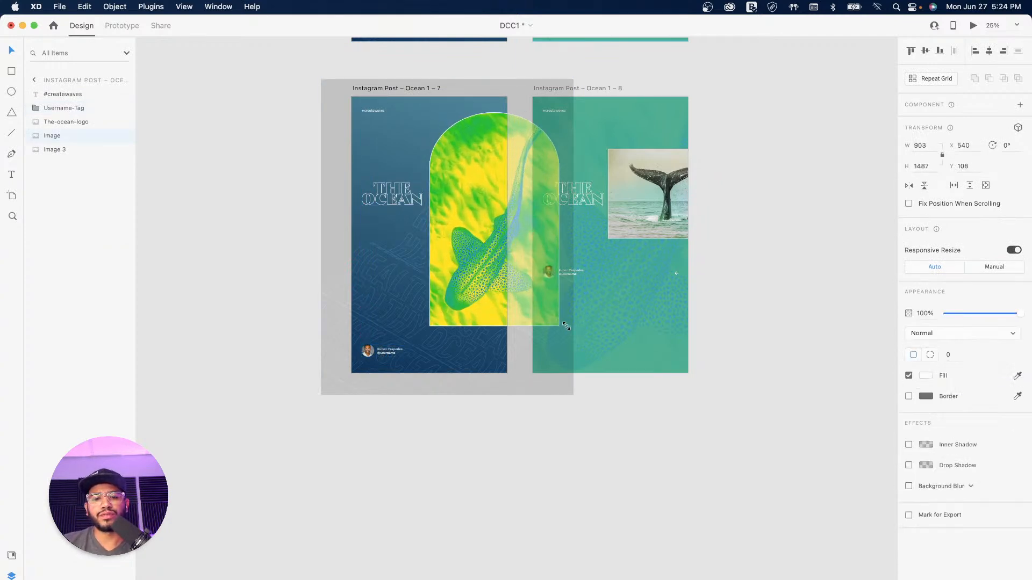
left_click_drag(476, 263, 470, 264)
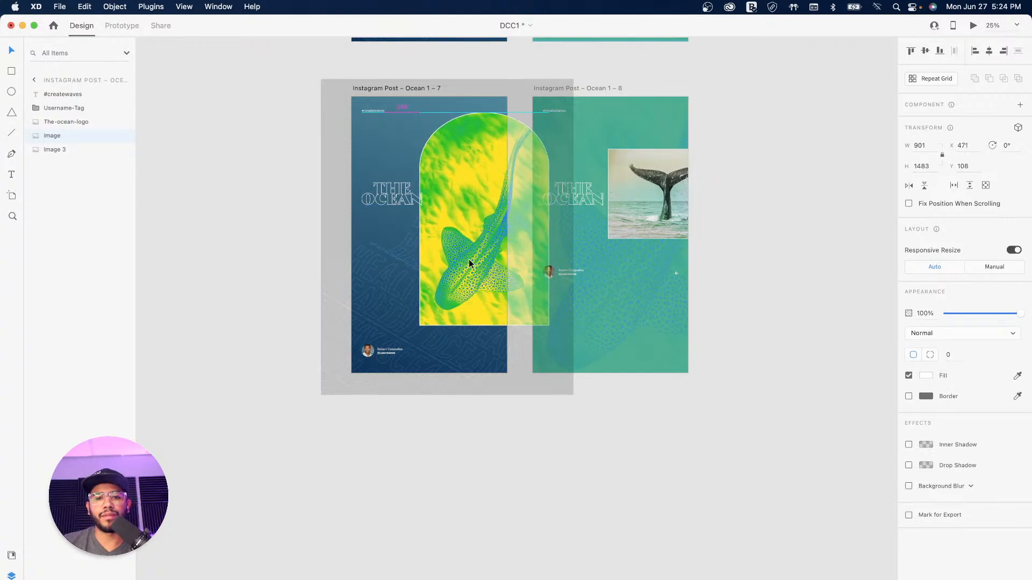
left_click_drag(459, 183, 460, 200)
left_click_drag(384, 205, 413, 132)
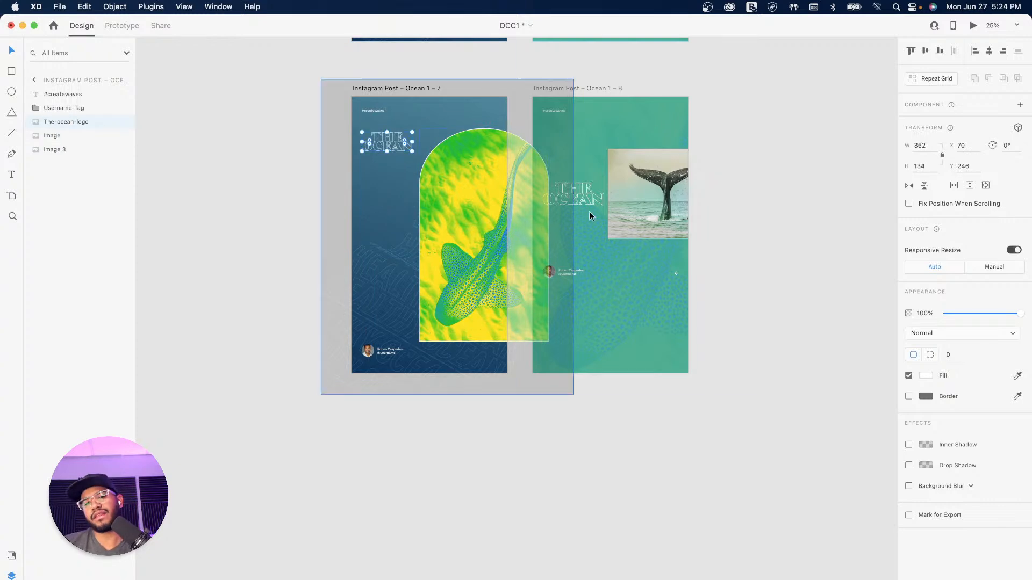
left_click(499, 461)
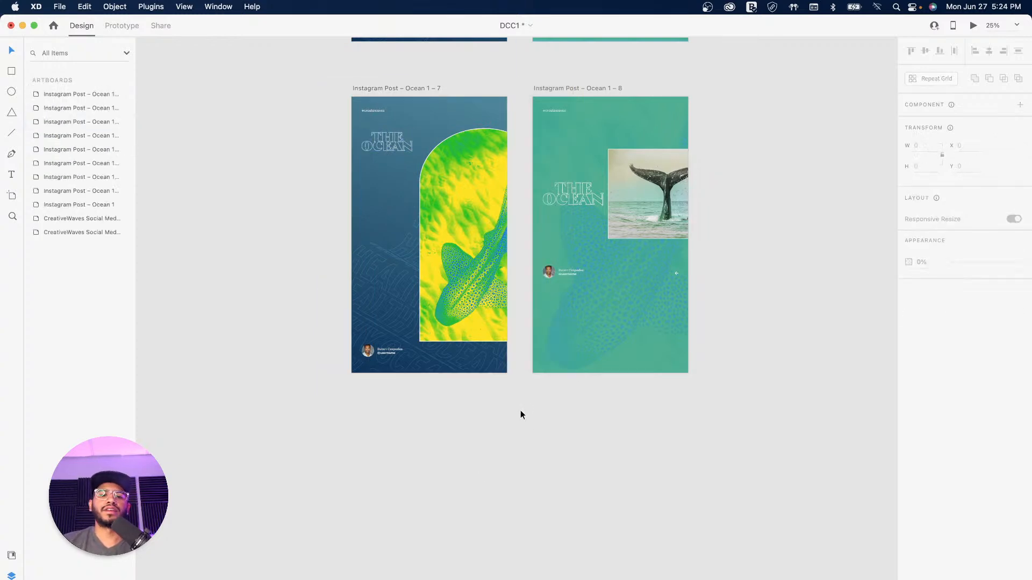
Step: On Ocean 1–7, shrink the shark image slightly and move THE OCEAN logo down toward the middle
left_click(466, 279)
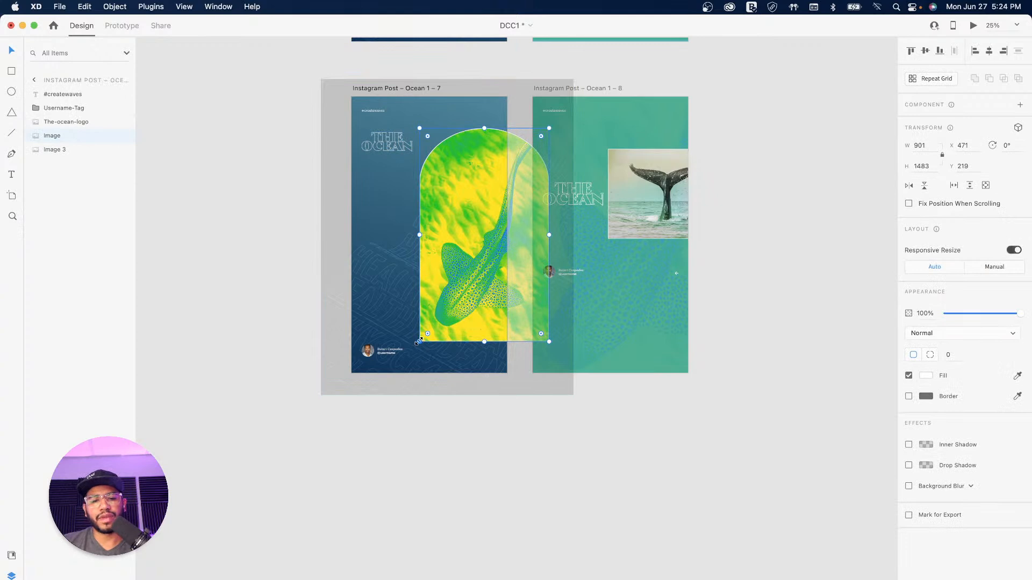
left_click_drag(419, 341, 435, 321)
left_click_drag(383, 148, 377, 231)
left_click(713, 219)
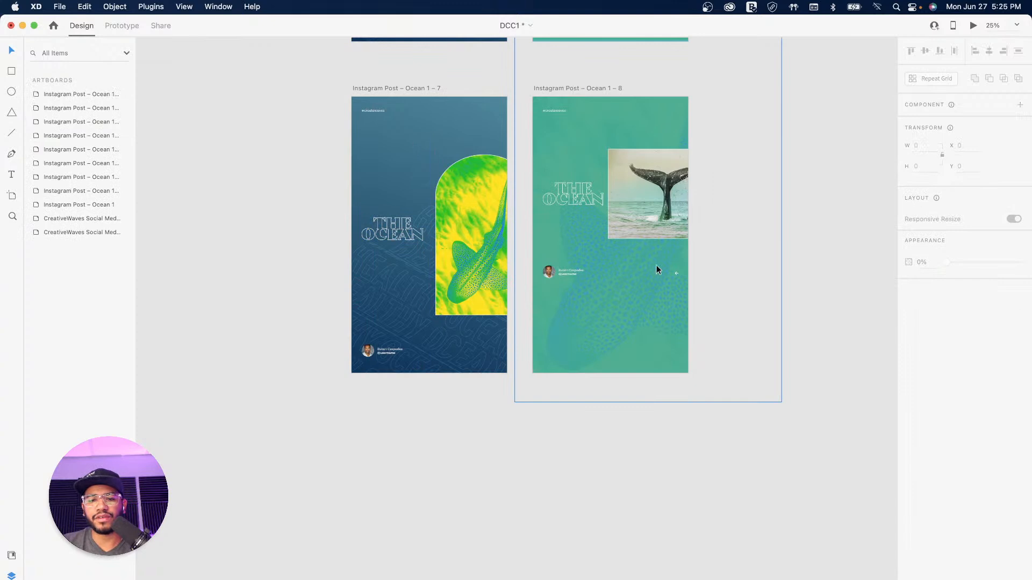
Step: Delete the arrow on Ocean 1–8 and paste the name tag into its bottom-left corner
key("Delete")
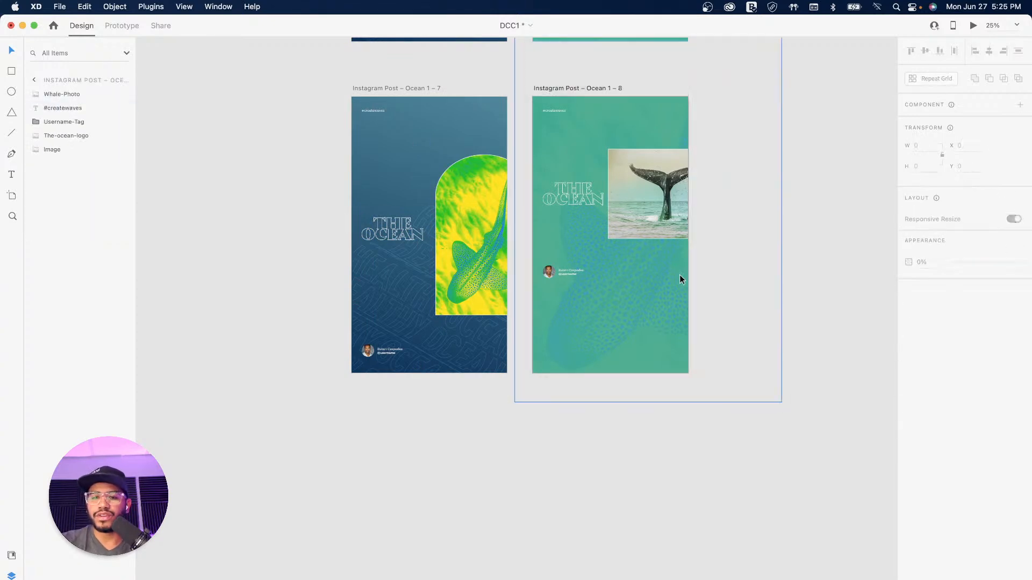
left_click(571, 272)
left_click_drag(571, 271, 390, 352)
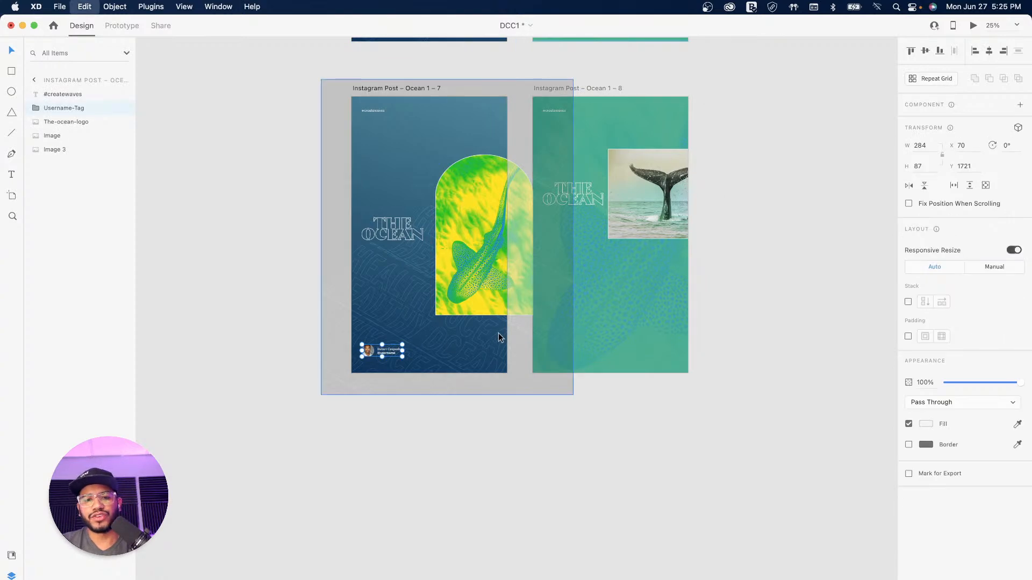
left_click(597, 88)
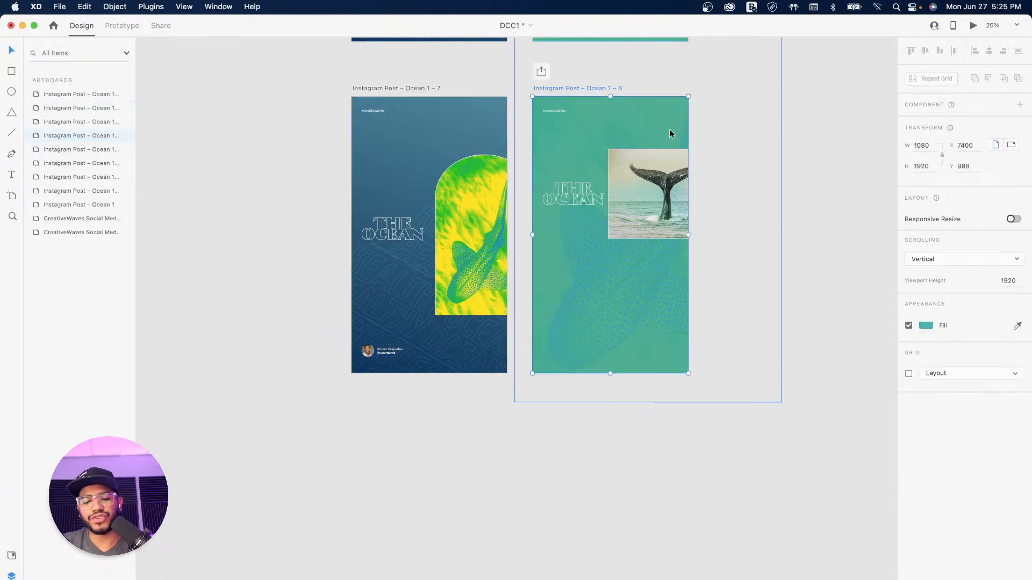
key("cmd+v")
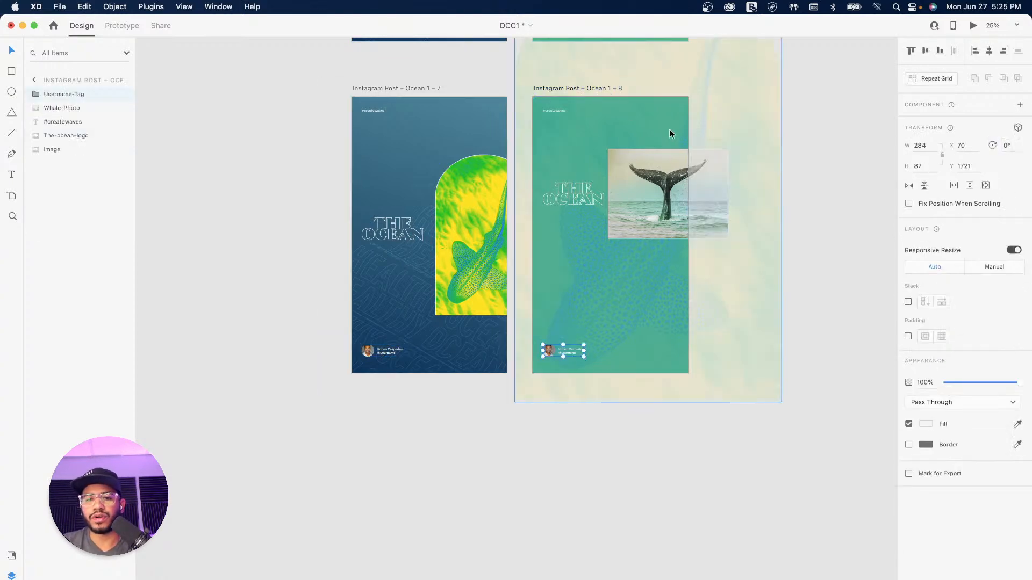
Step: Vertically centre the 422 × 161 logo, then enlarge the whale photo to 1094 × 817 and centre it
left_click(569, 194)
left_click(925, 51)
left_click(693, 194)
left_click_drag(724, 235, 764, 283)
left_click_drag(666, 210, 662, 249)
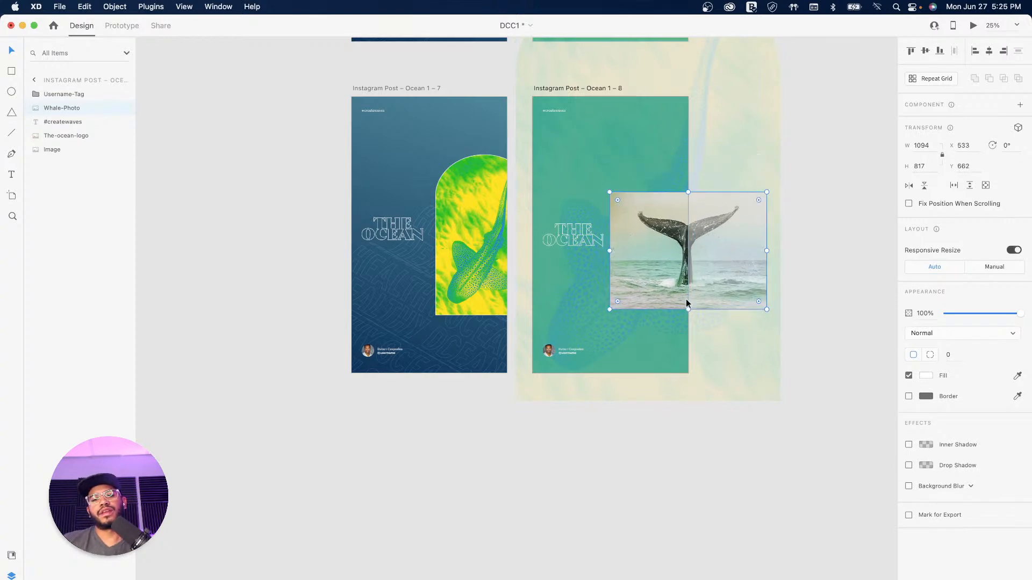
left_click(925, 50)
left_click(807, 250)
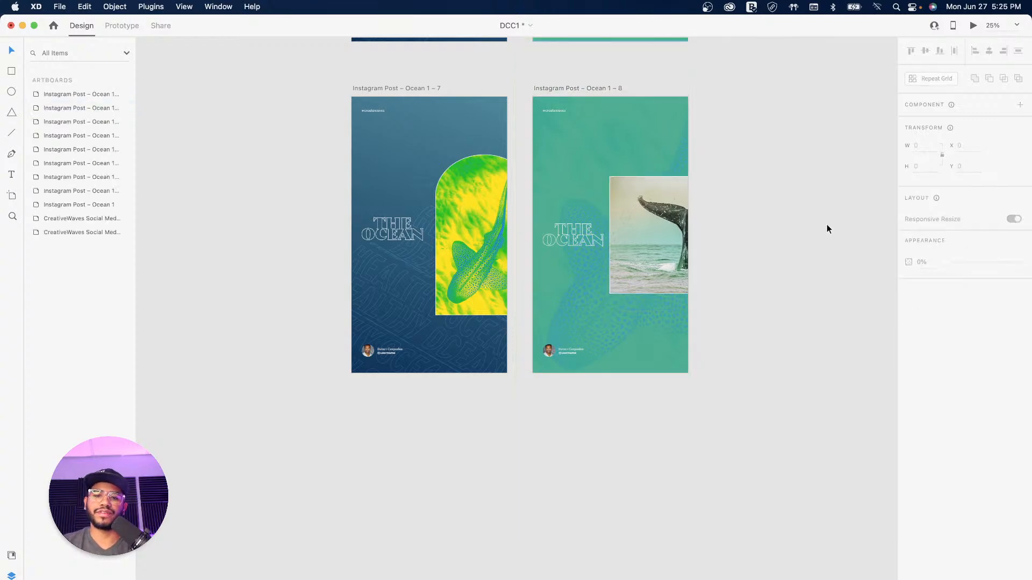
scroll(631, 215, "up", 5)
scroll(631, 214, "left", 3)
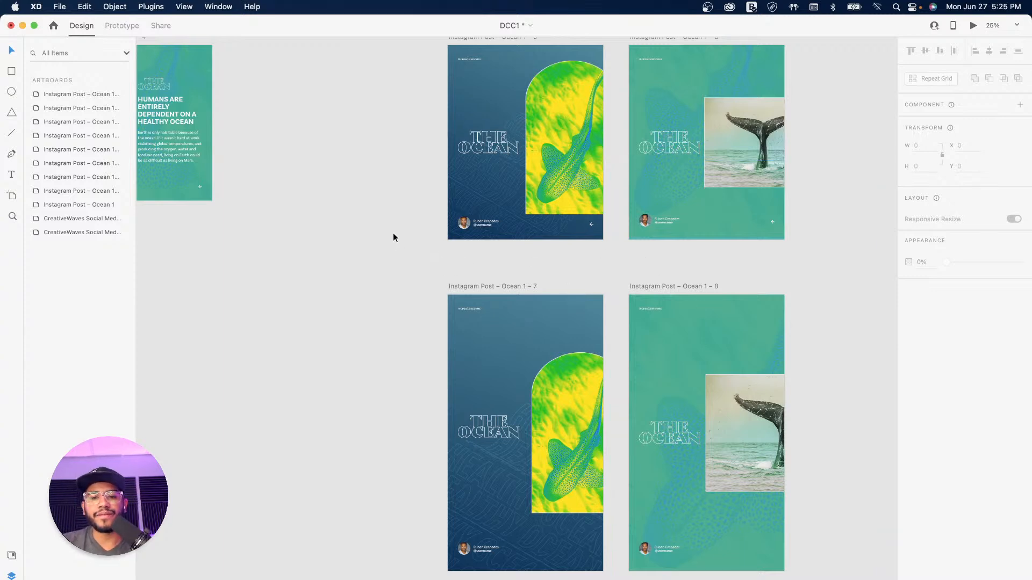
left_click_drag(401, 172, 327, 327)
left_click_drag(309, 284, 592, 332)
left_click_drag(486, 310, 527, 316)
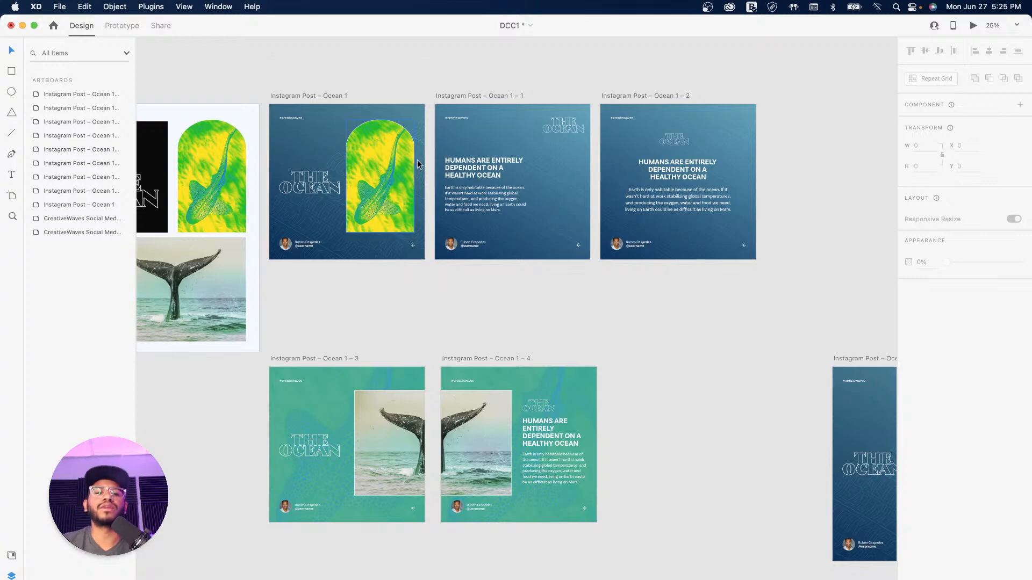
left_click_drag(707, 335, 582, 226)
left_click_drag(663, 289, 442, 173)
left_click_drag(569, 244, 539, 220)
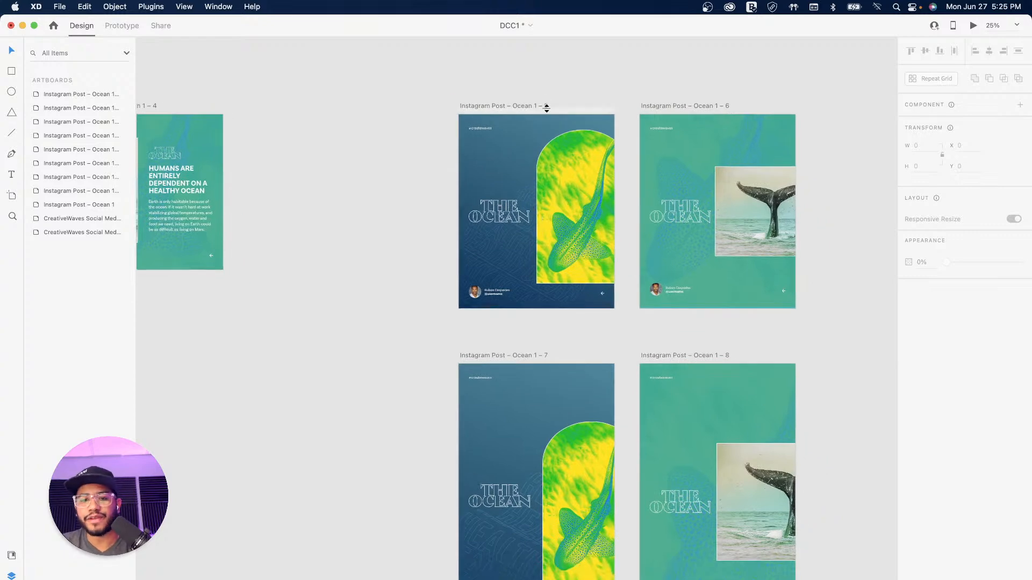
left_click_drag(620, 345, 503, 121)
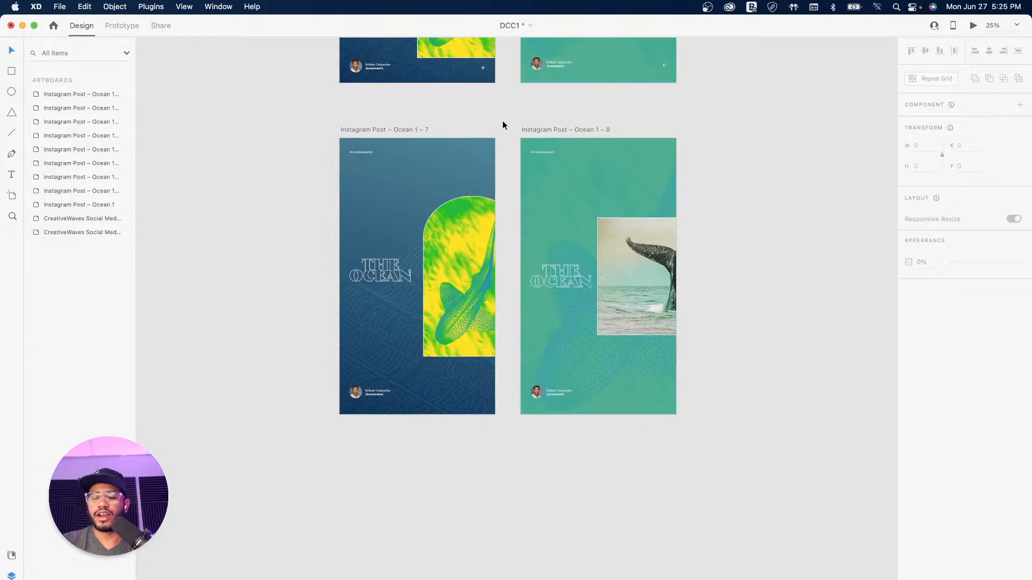
key("super+equal")
left_click_drag(507, 172, 563, 279)
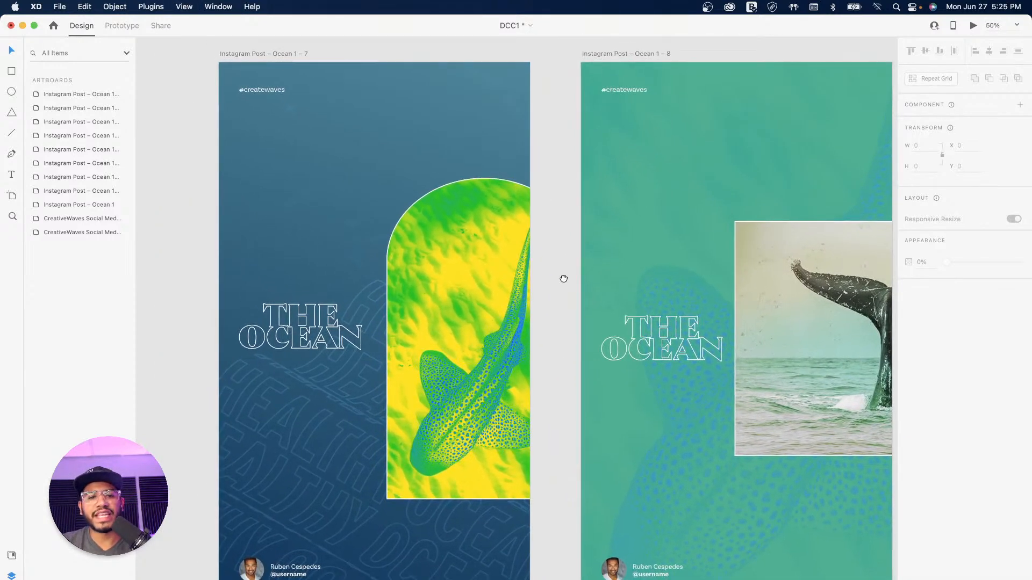